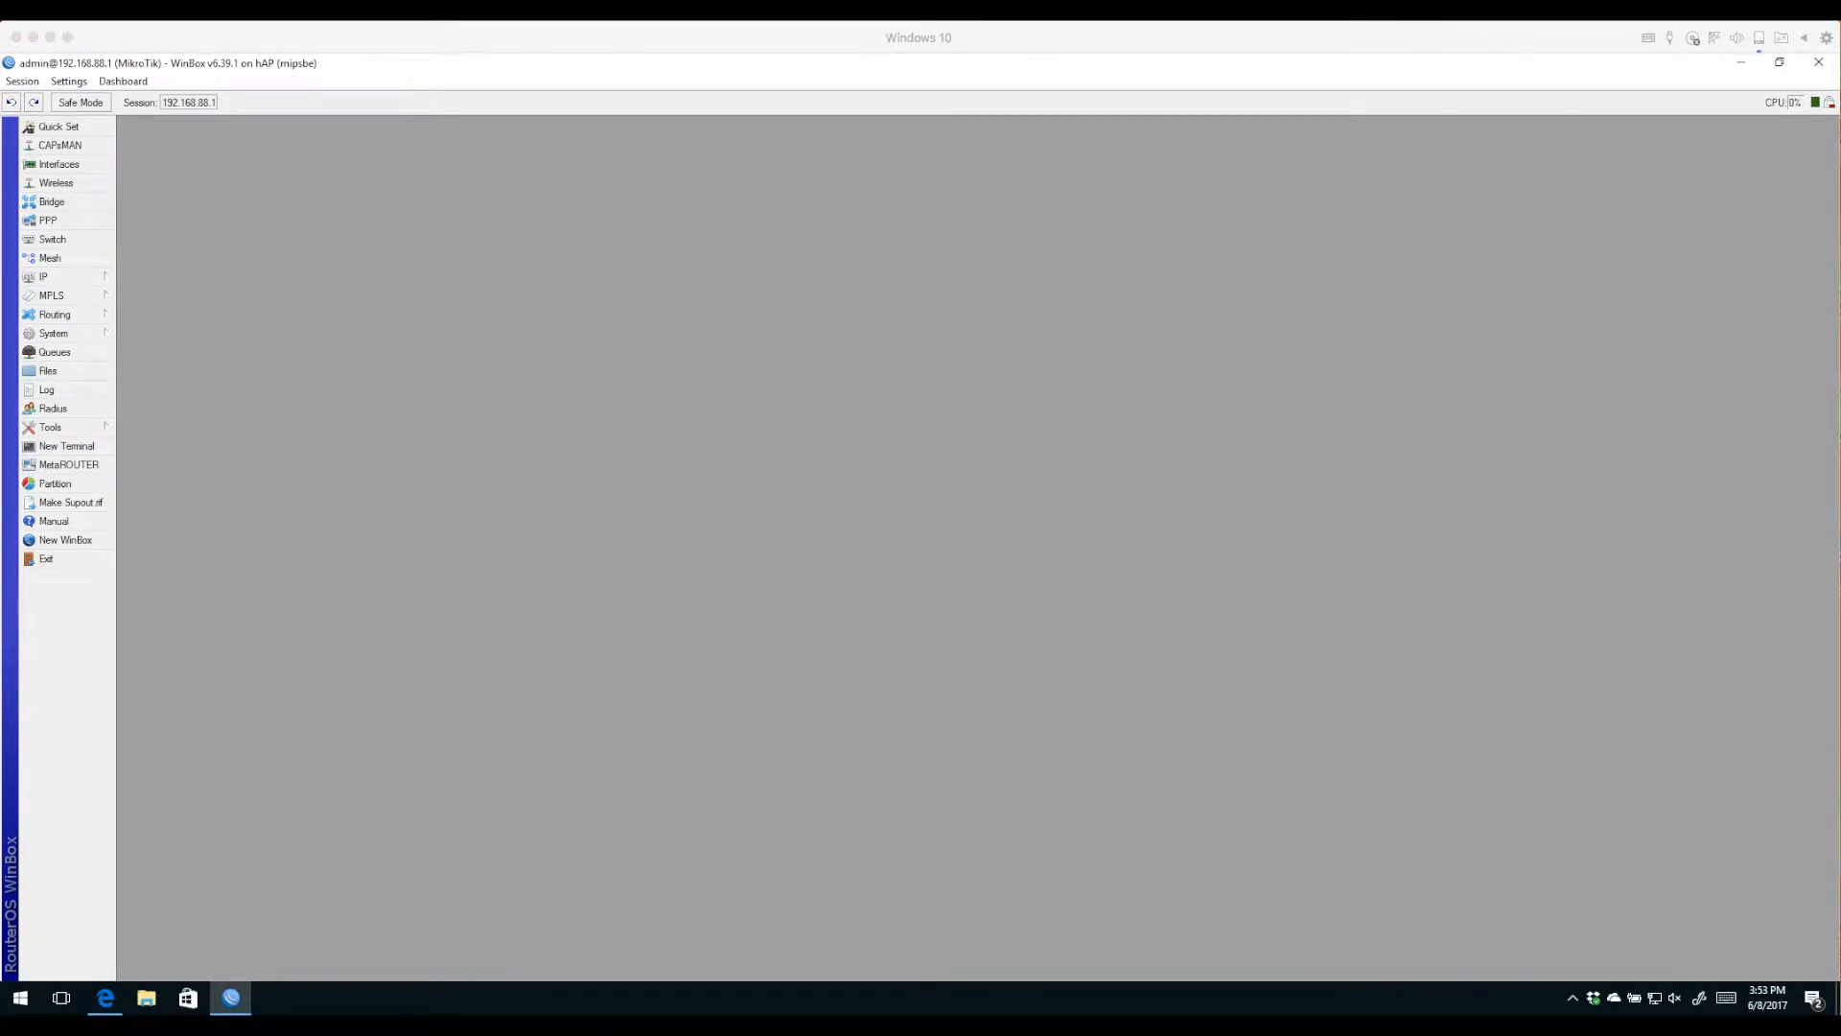
Open the router's system Reset Configuration dialog.
{"action": "left_click", "coordinate": [54, 334]}
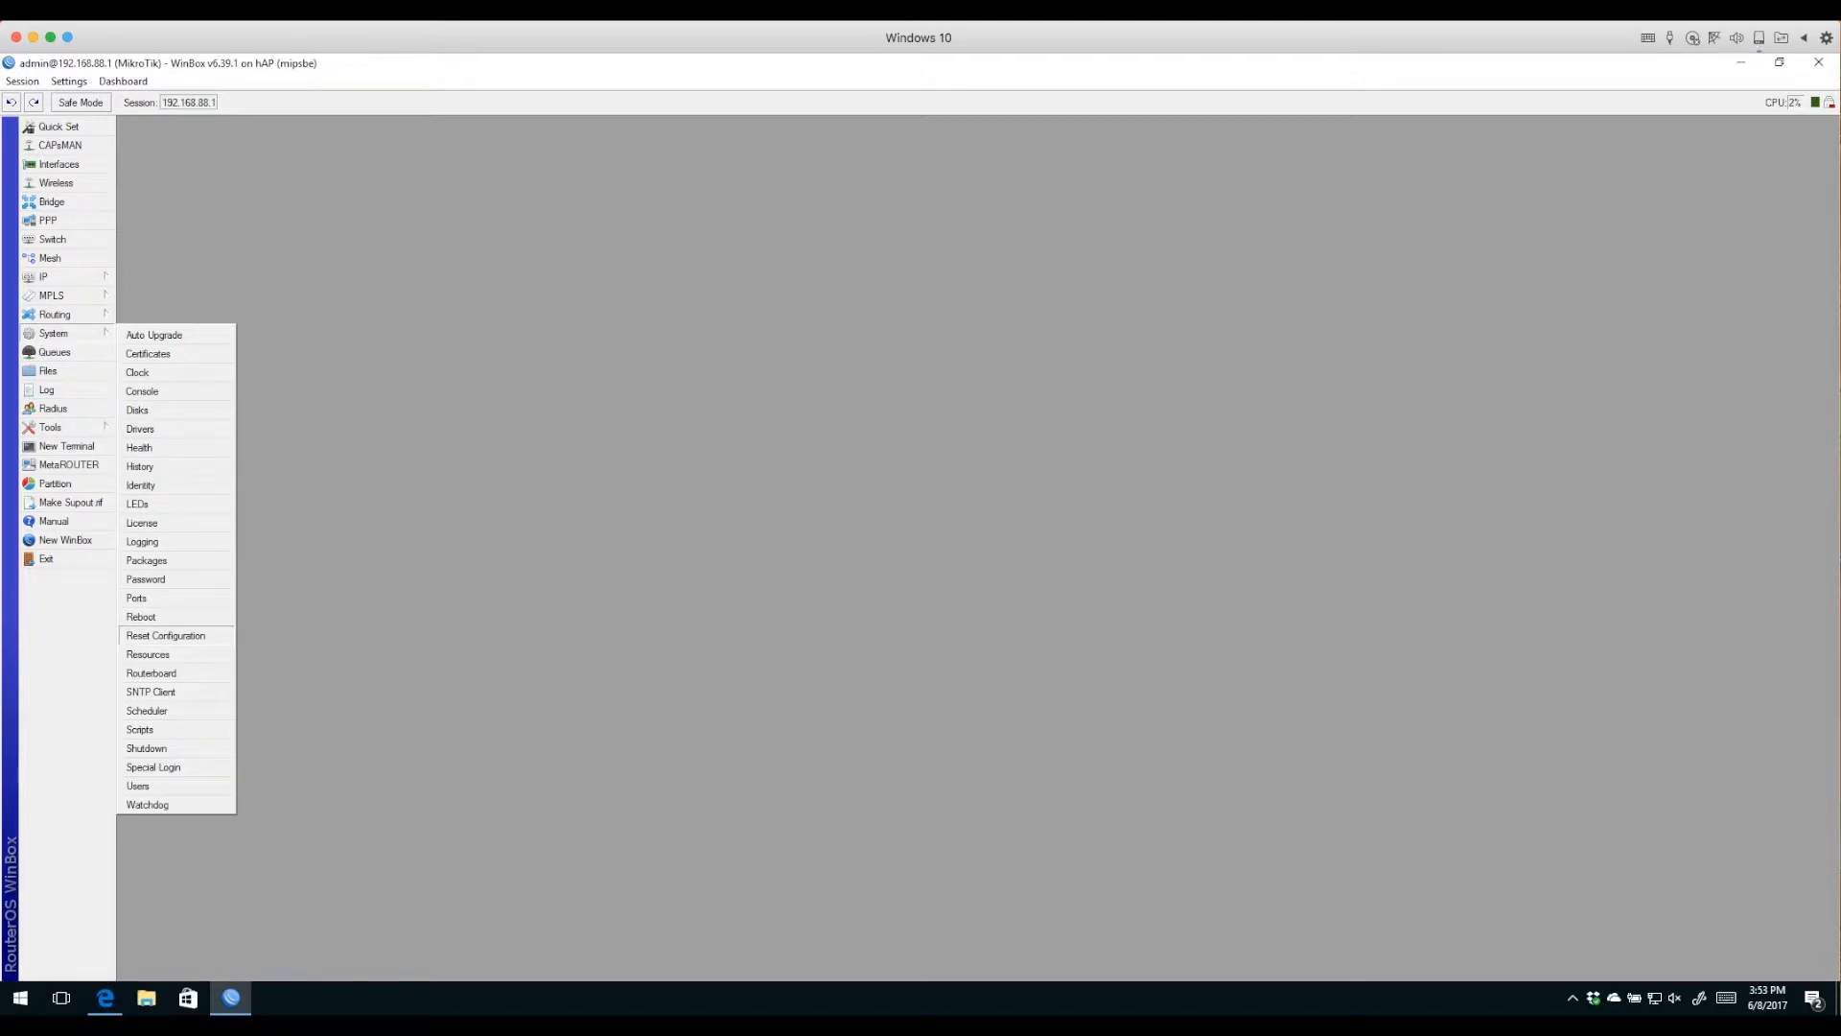
{"action": "left_click", "coordinate": [165, 636]}
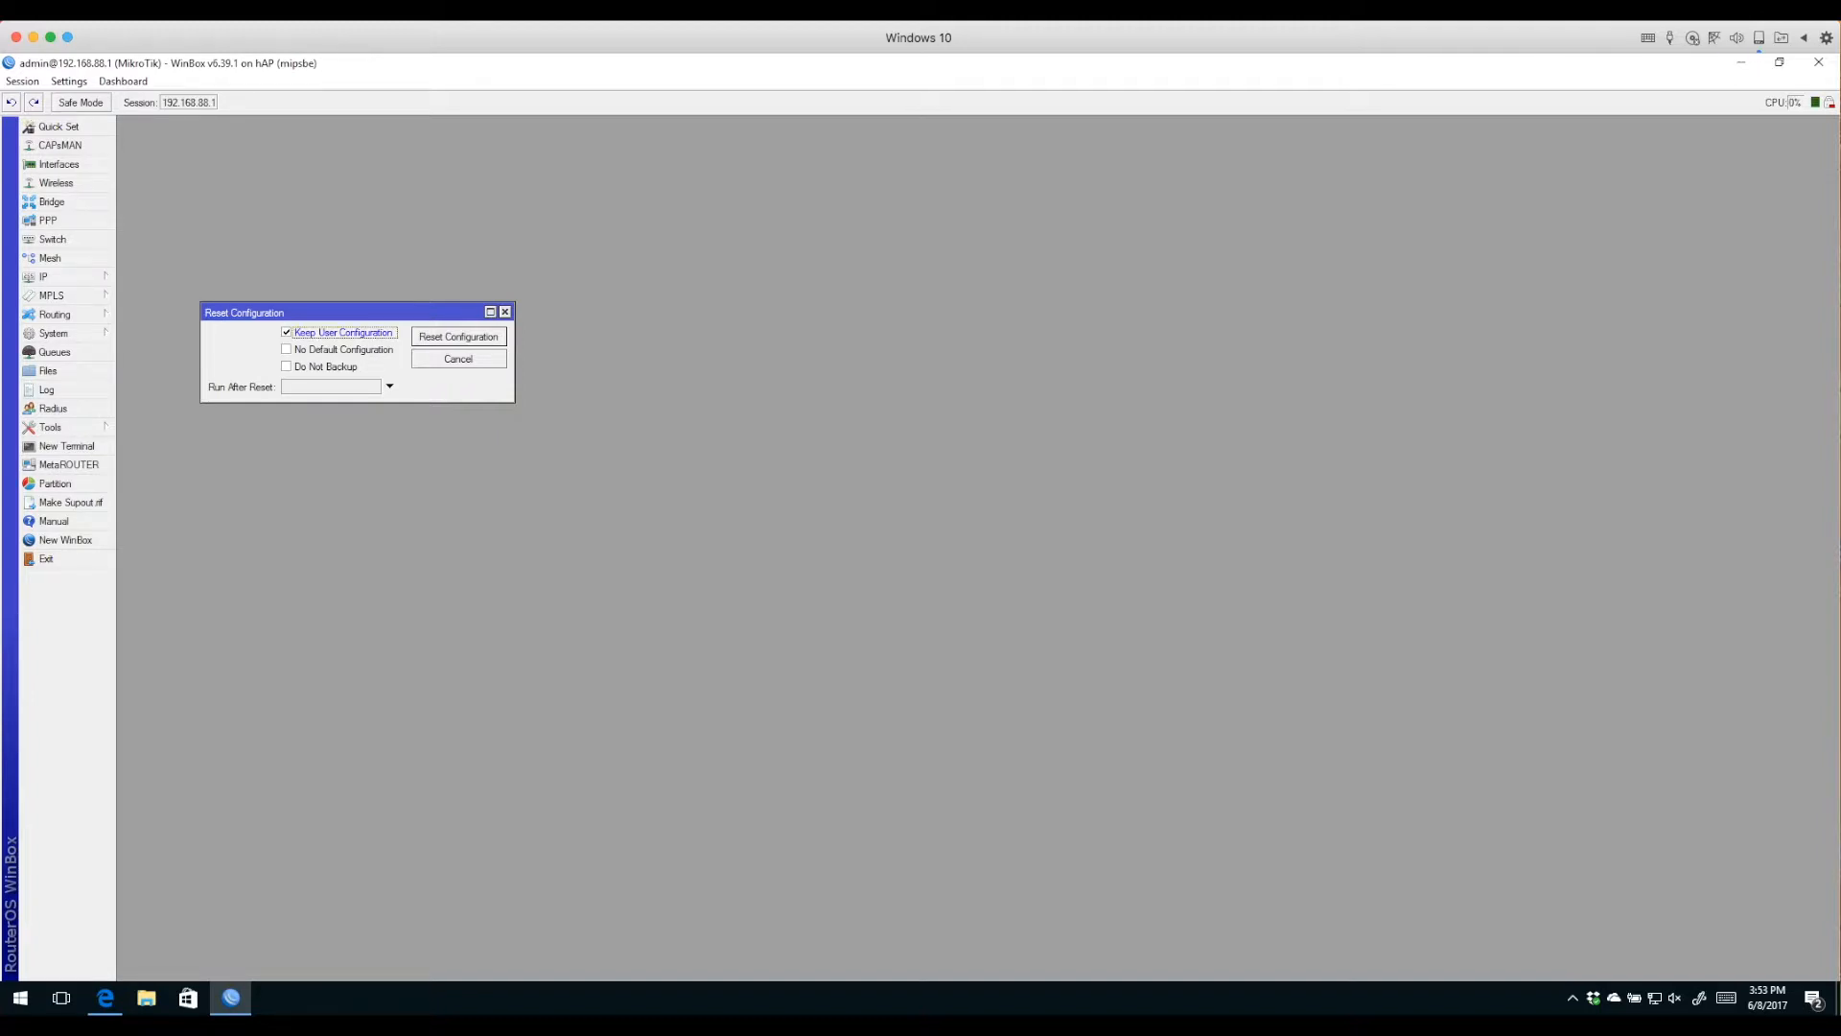
Enable No Default Configuration and Do Not Backup for the reset, and choose flash for Run After Reset.
{"action": "left_click", "coordinate": [287, 349]}
{"action": "left_click", "coordinate": [287, 367]}
{"action": "left_click", "coordinate": [389, 385]}
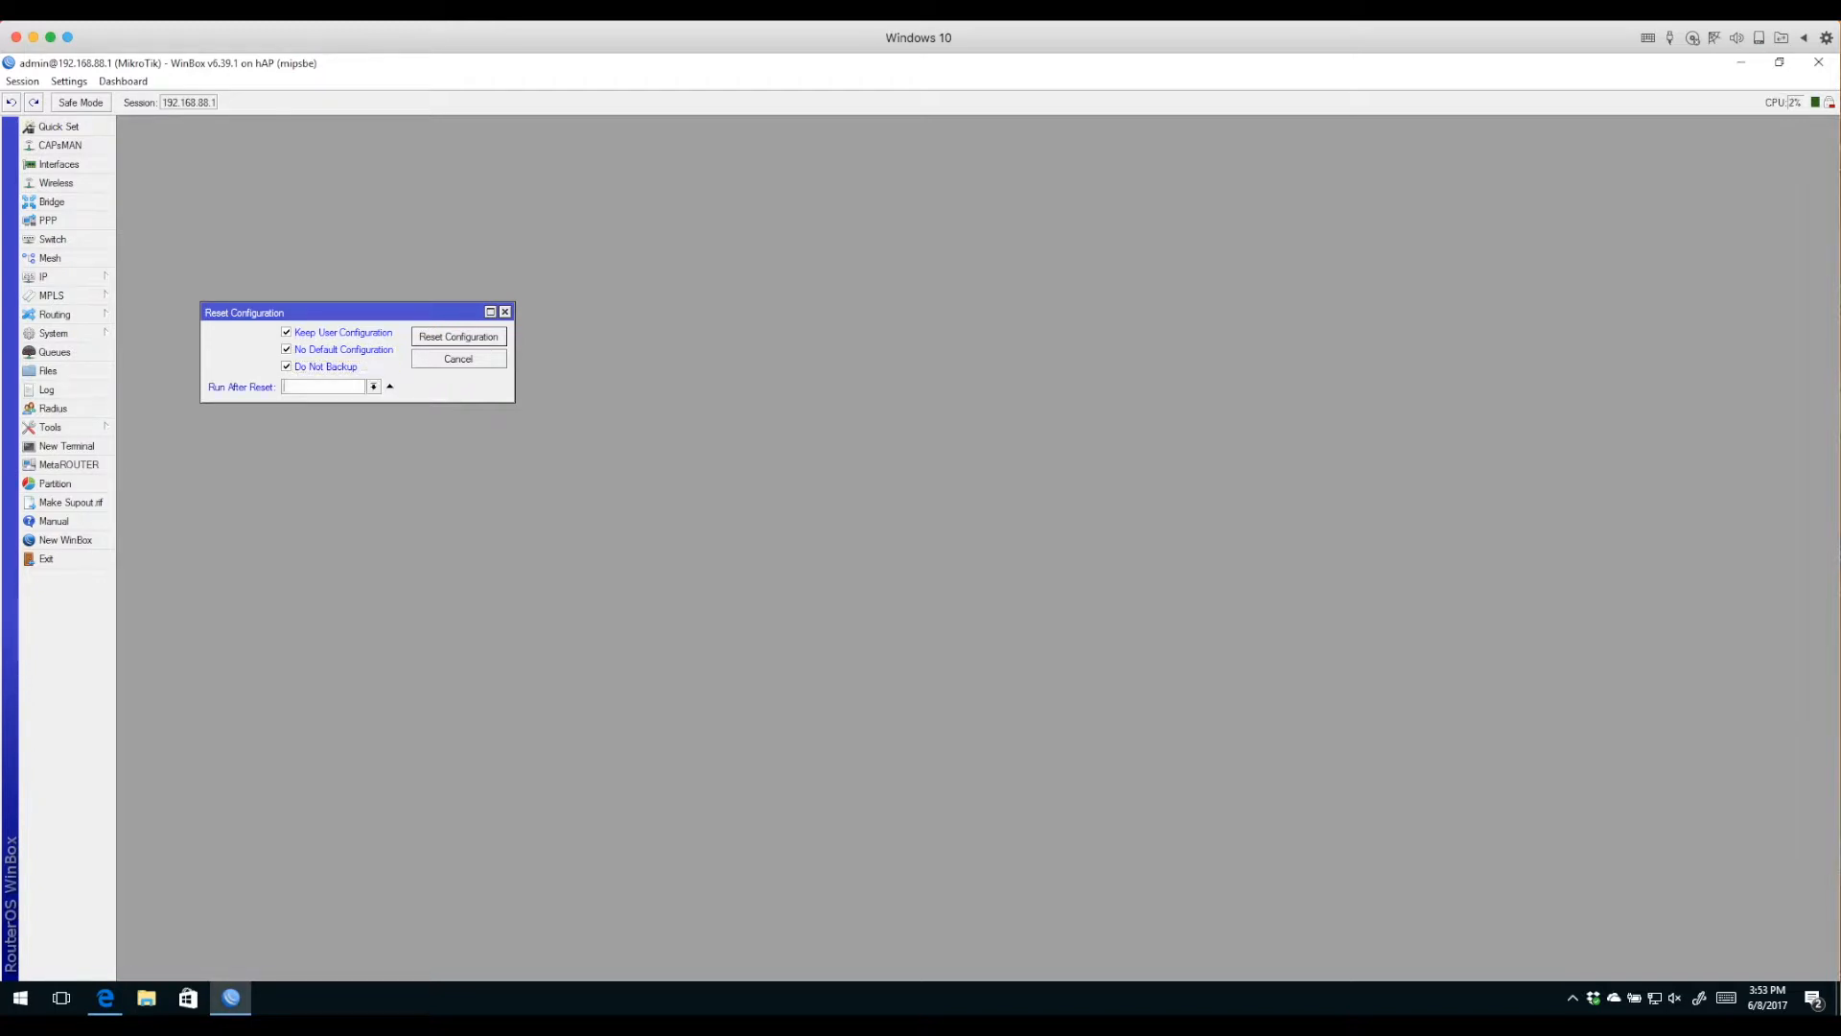
{"action": "left_click", "coordinate": [374, 387]}
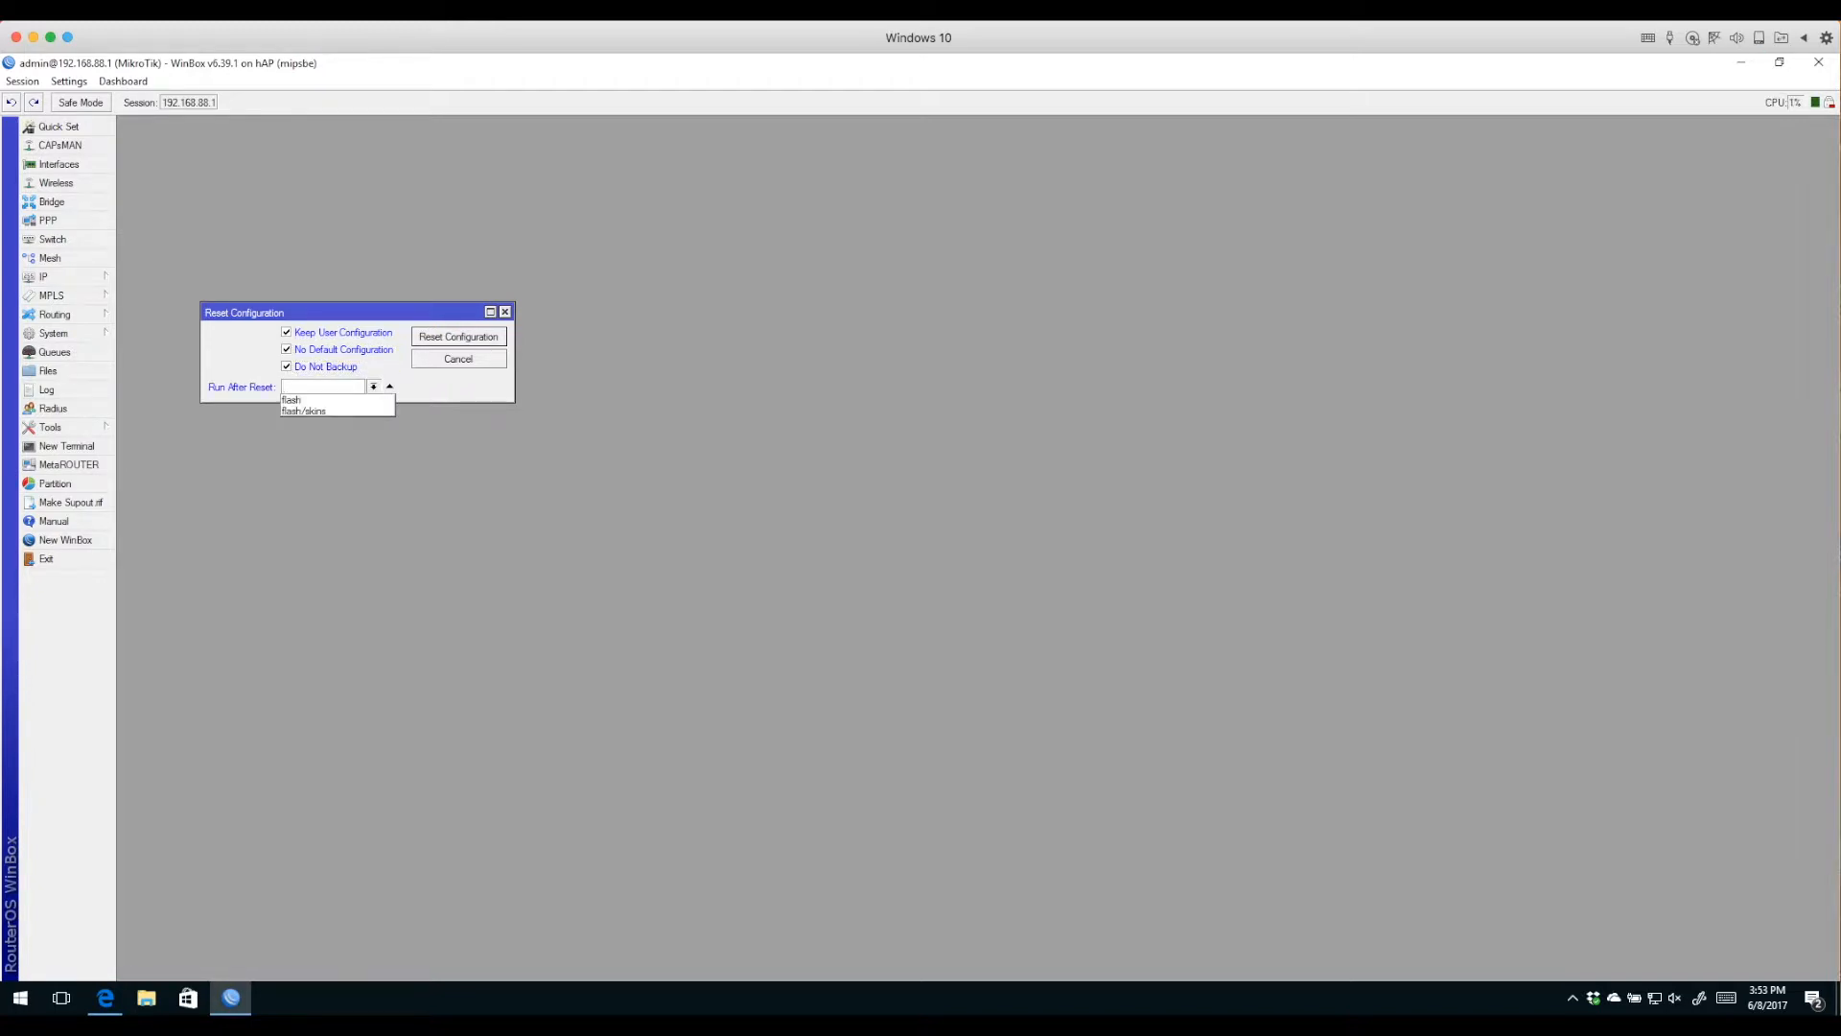
{"action": "left_click", "coordinate": [326, 400]}
{"action": "left_click", "coordinate": [322, 386]}
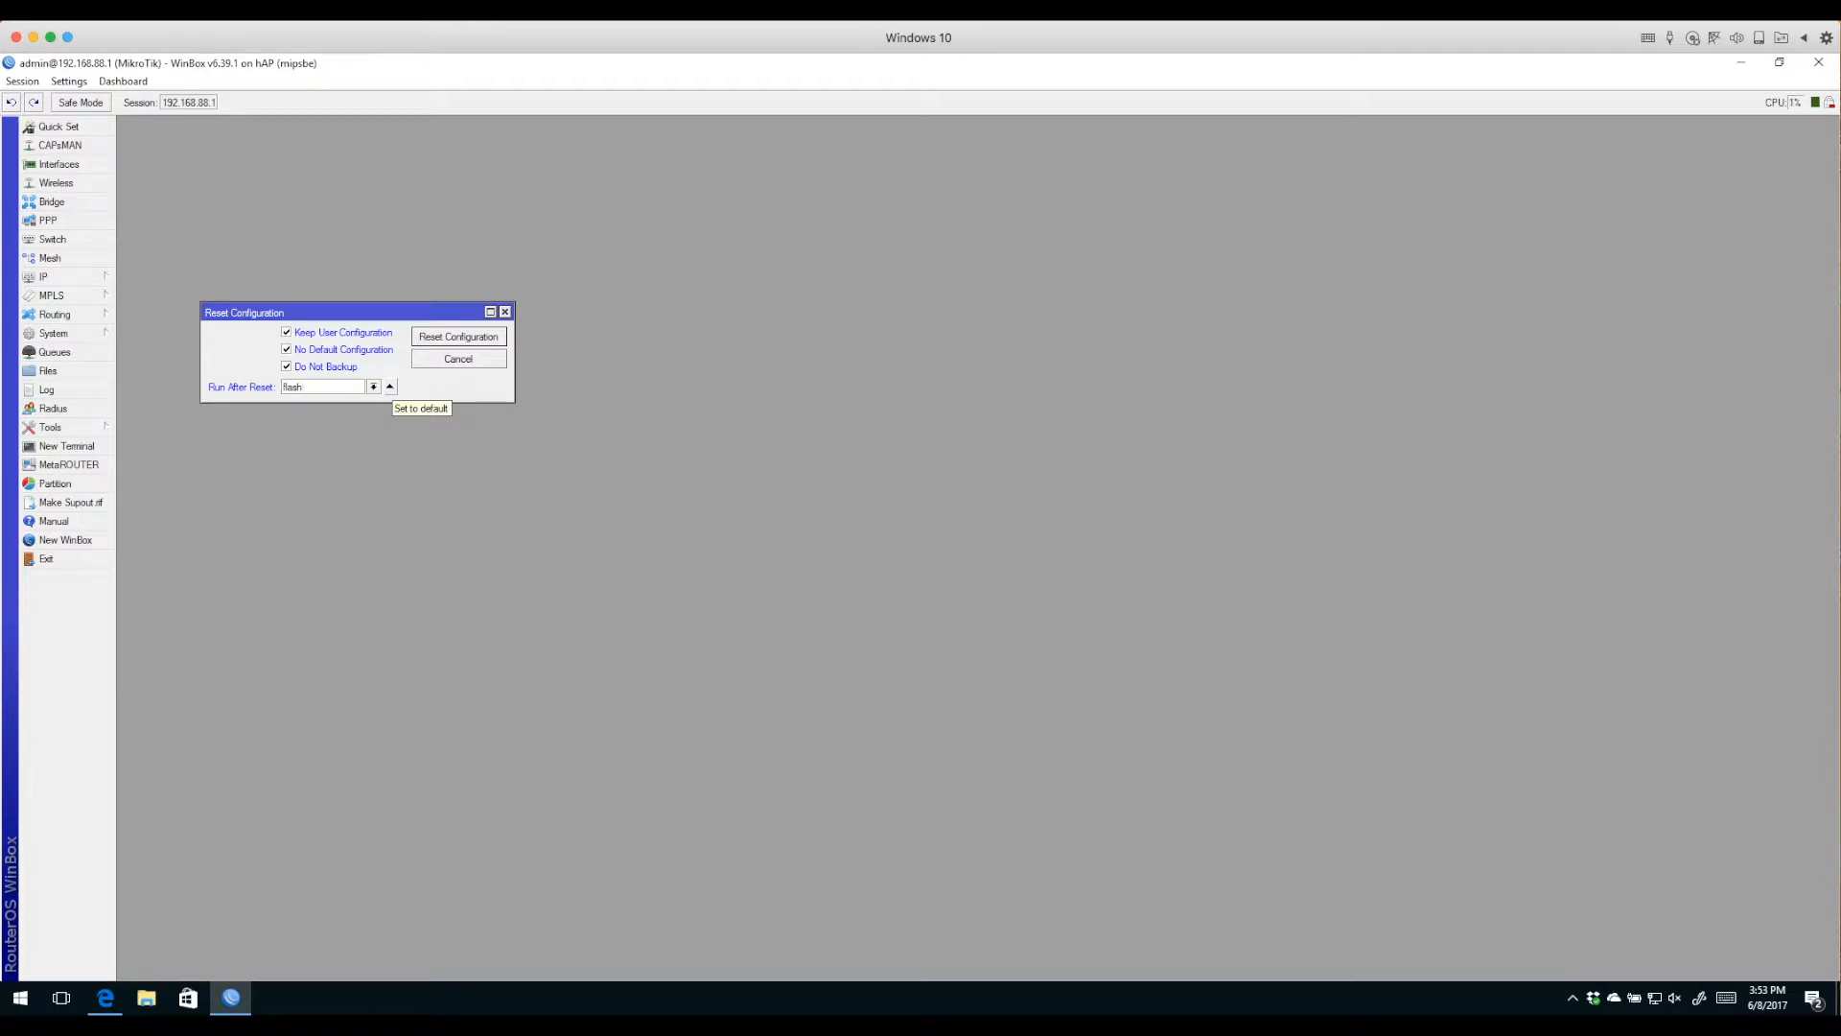
Clear Run After Reset and all three reset options, and reset the router's configuration with a reboot.
{"action": "left_click", "coordinate": [390, 387]}
{"action": "left_click", "coordinate": [287, 366]}
{"action": "left_click", "coordinate": [287, 349]}
{"action": "left_click", "coordinate": [287, 332]}
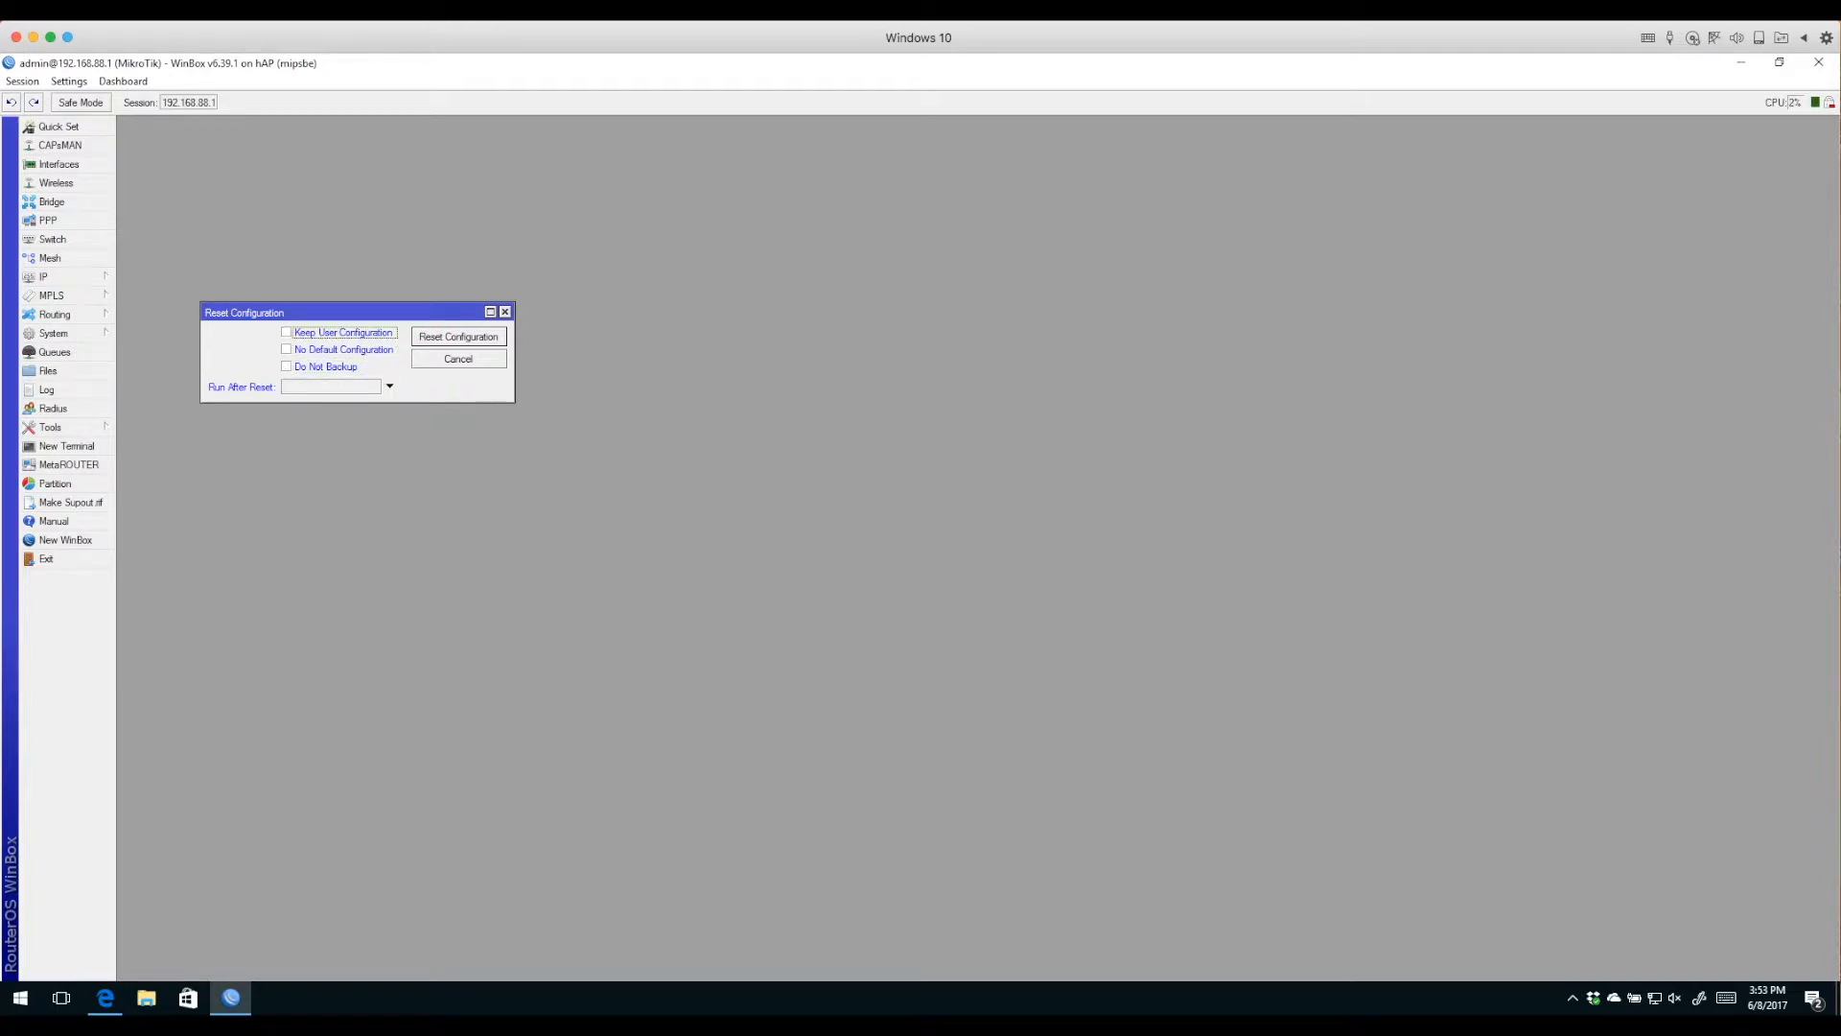
{"action": "left_click", "coordinate": [459, 336]}
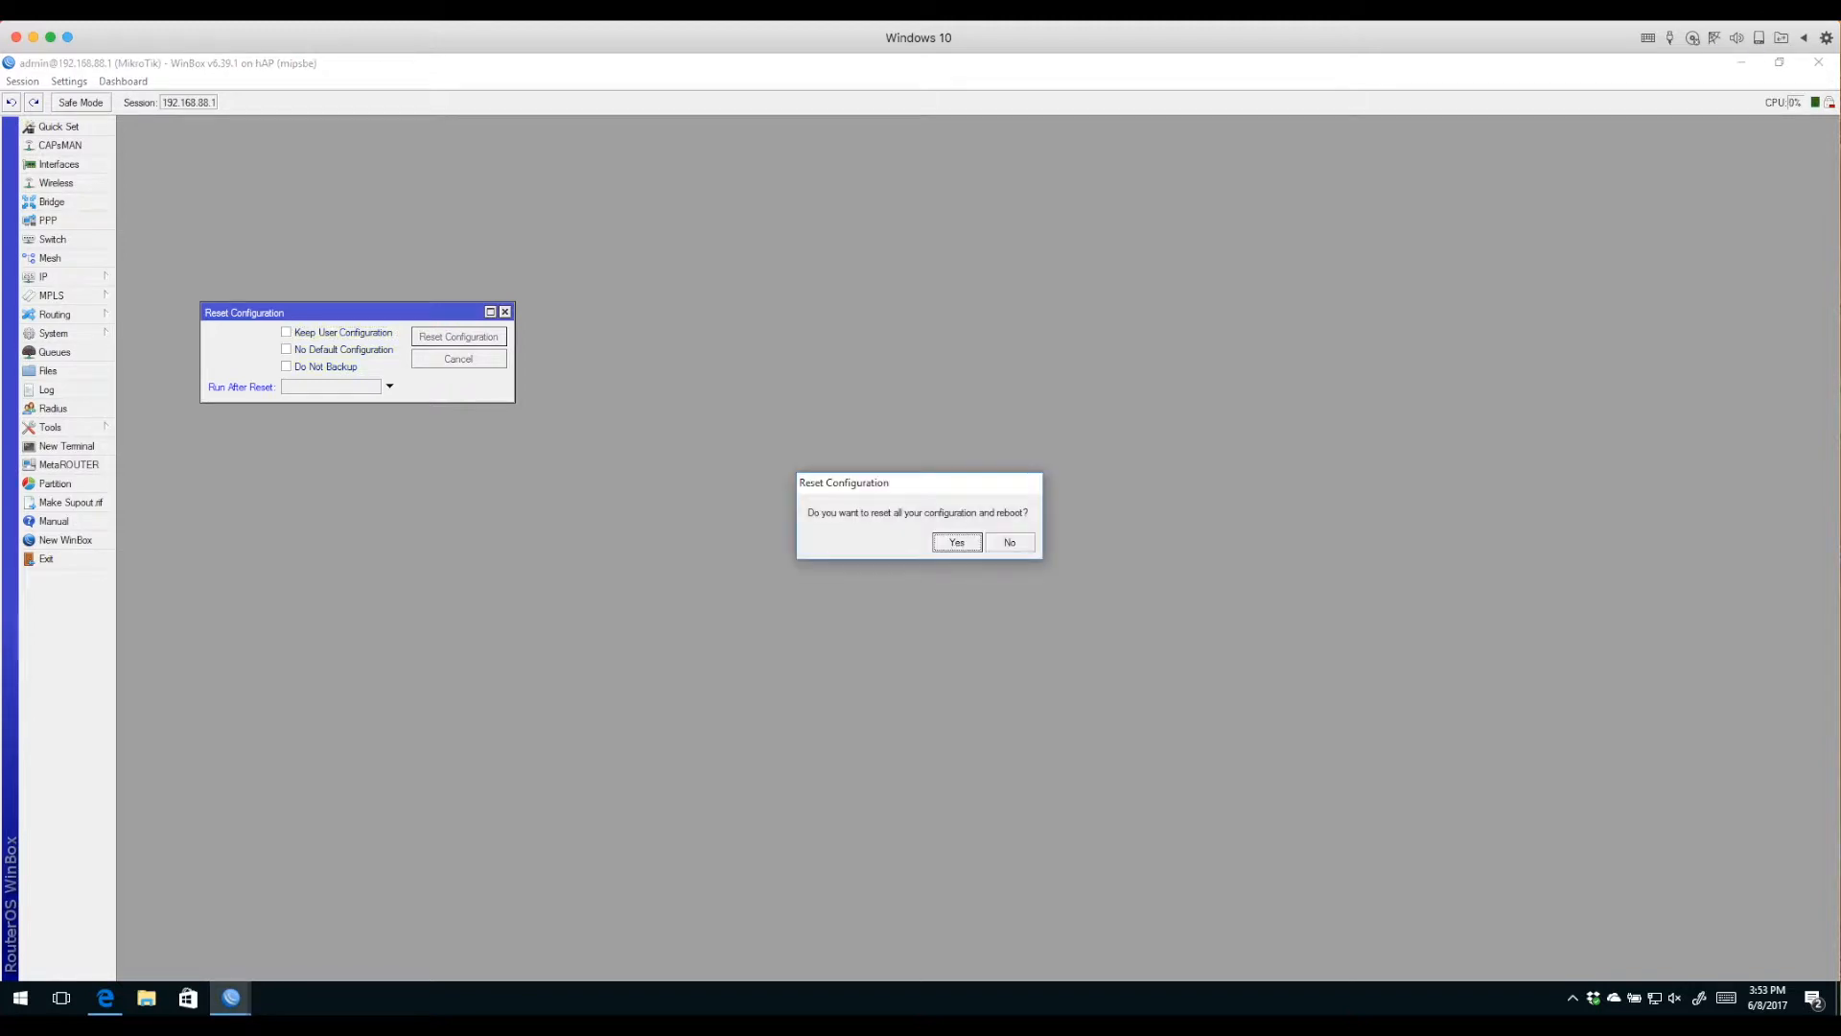
{"action": "key", "text": "Return"}
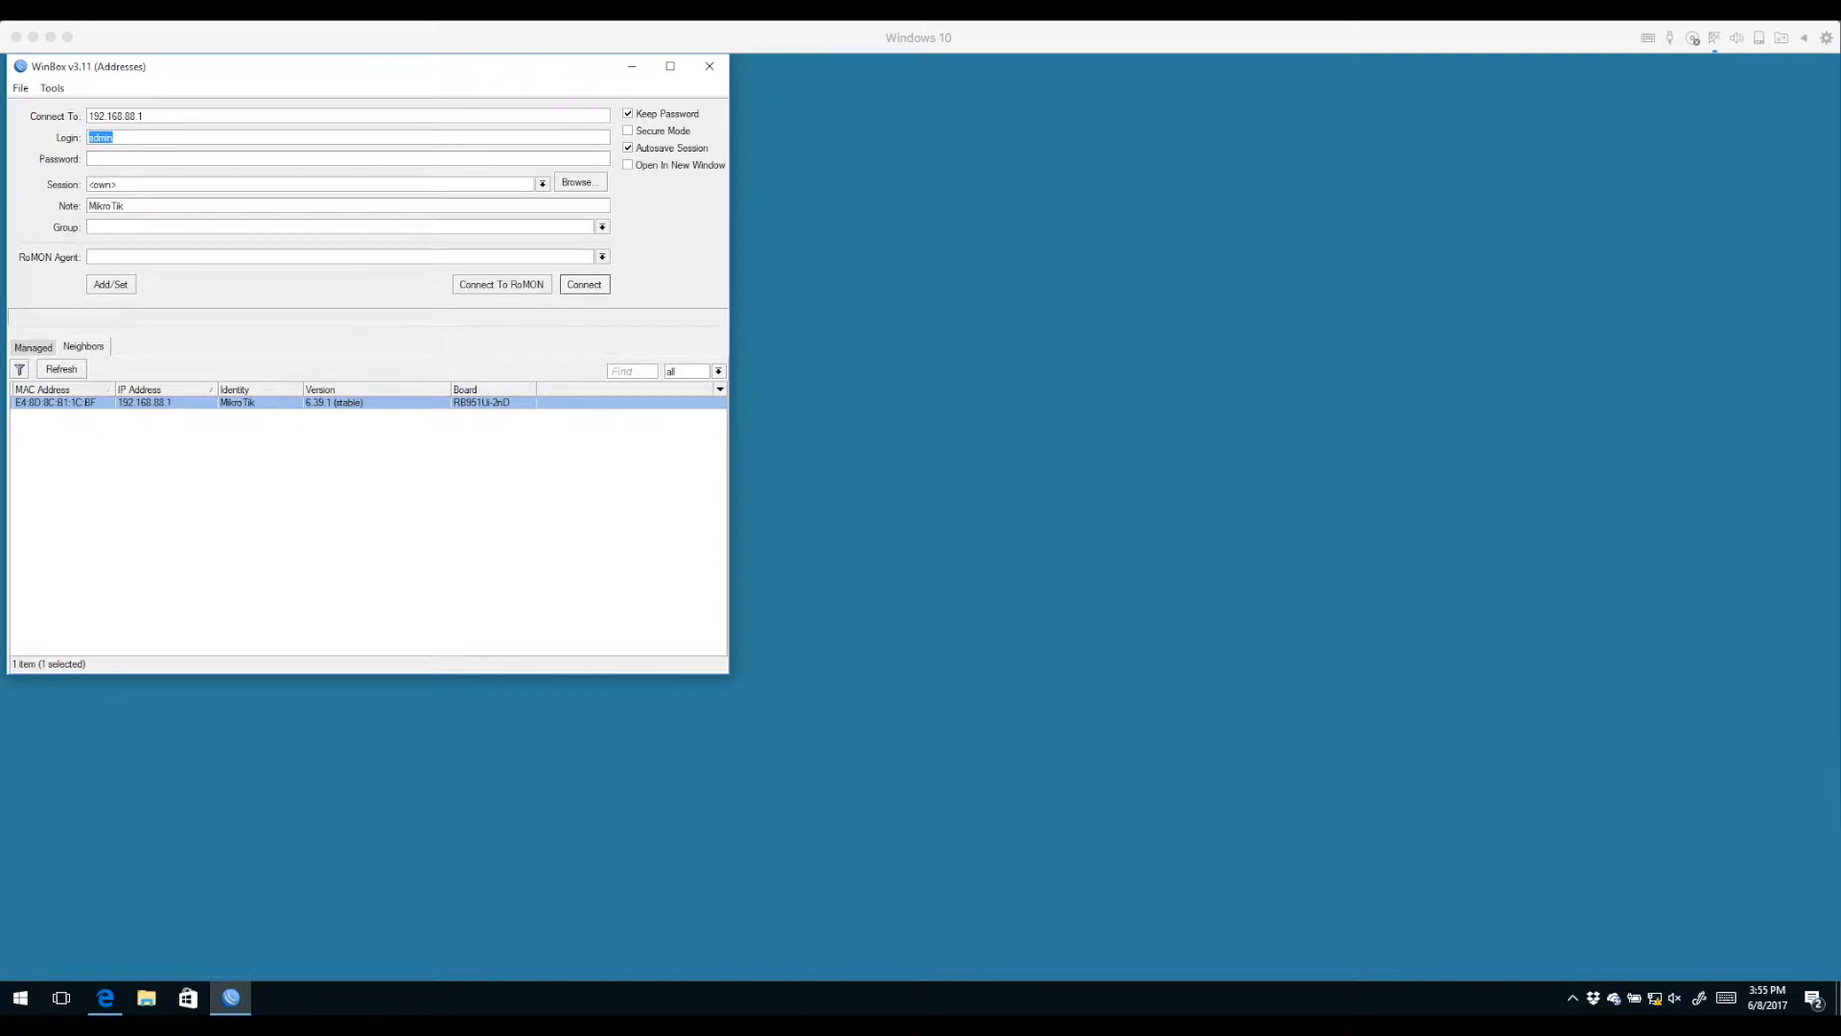
Reconnect to the router at 192.168.88.1 as admin and review the default configuration summary and script.
{"action": "left_click", "coordinate": [115, 137]}
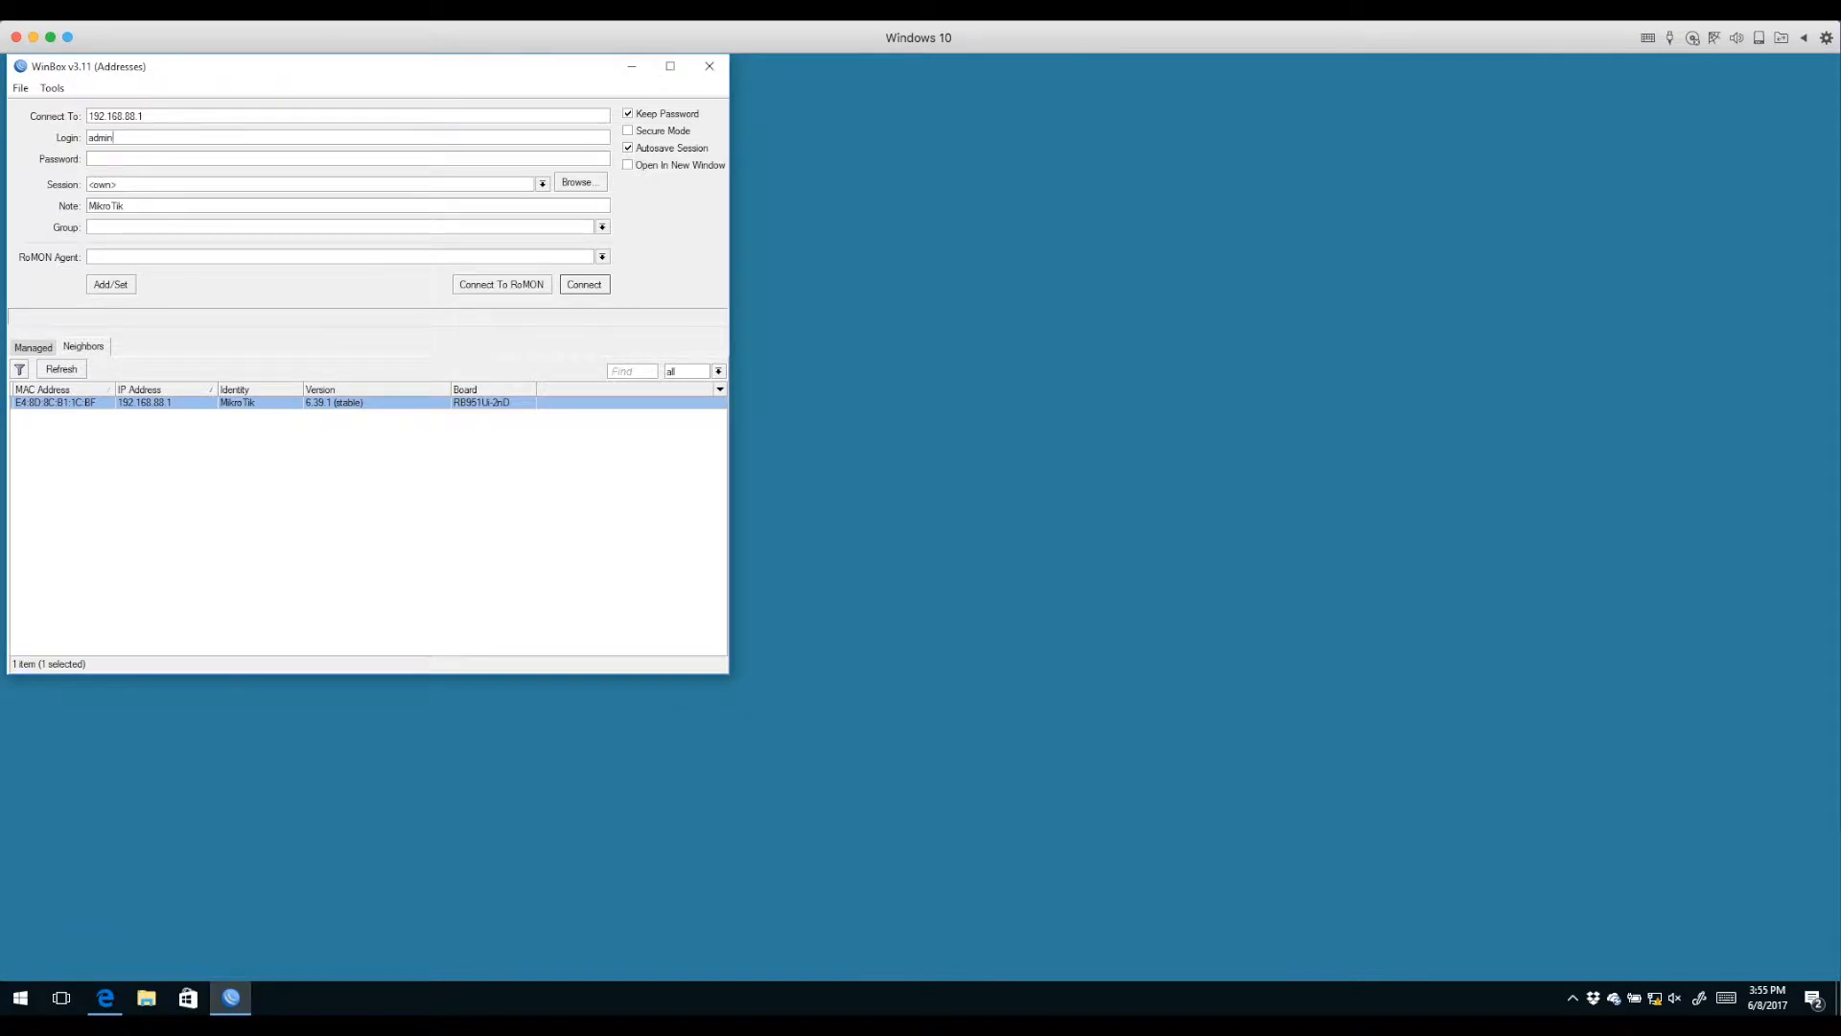
{"action": "key", "text": "Return"}
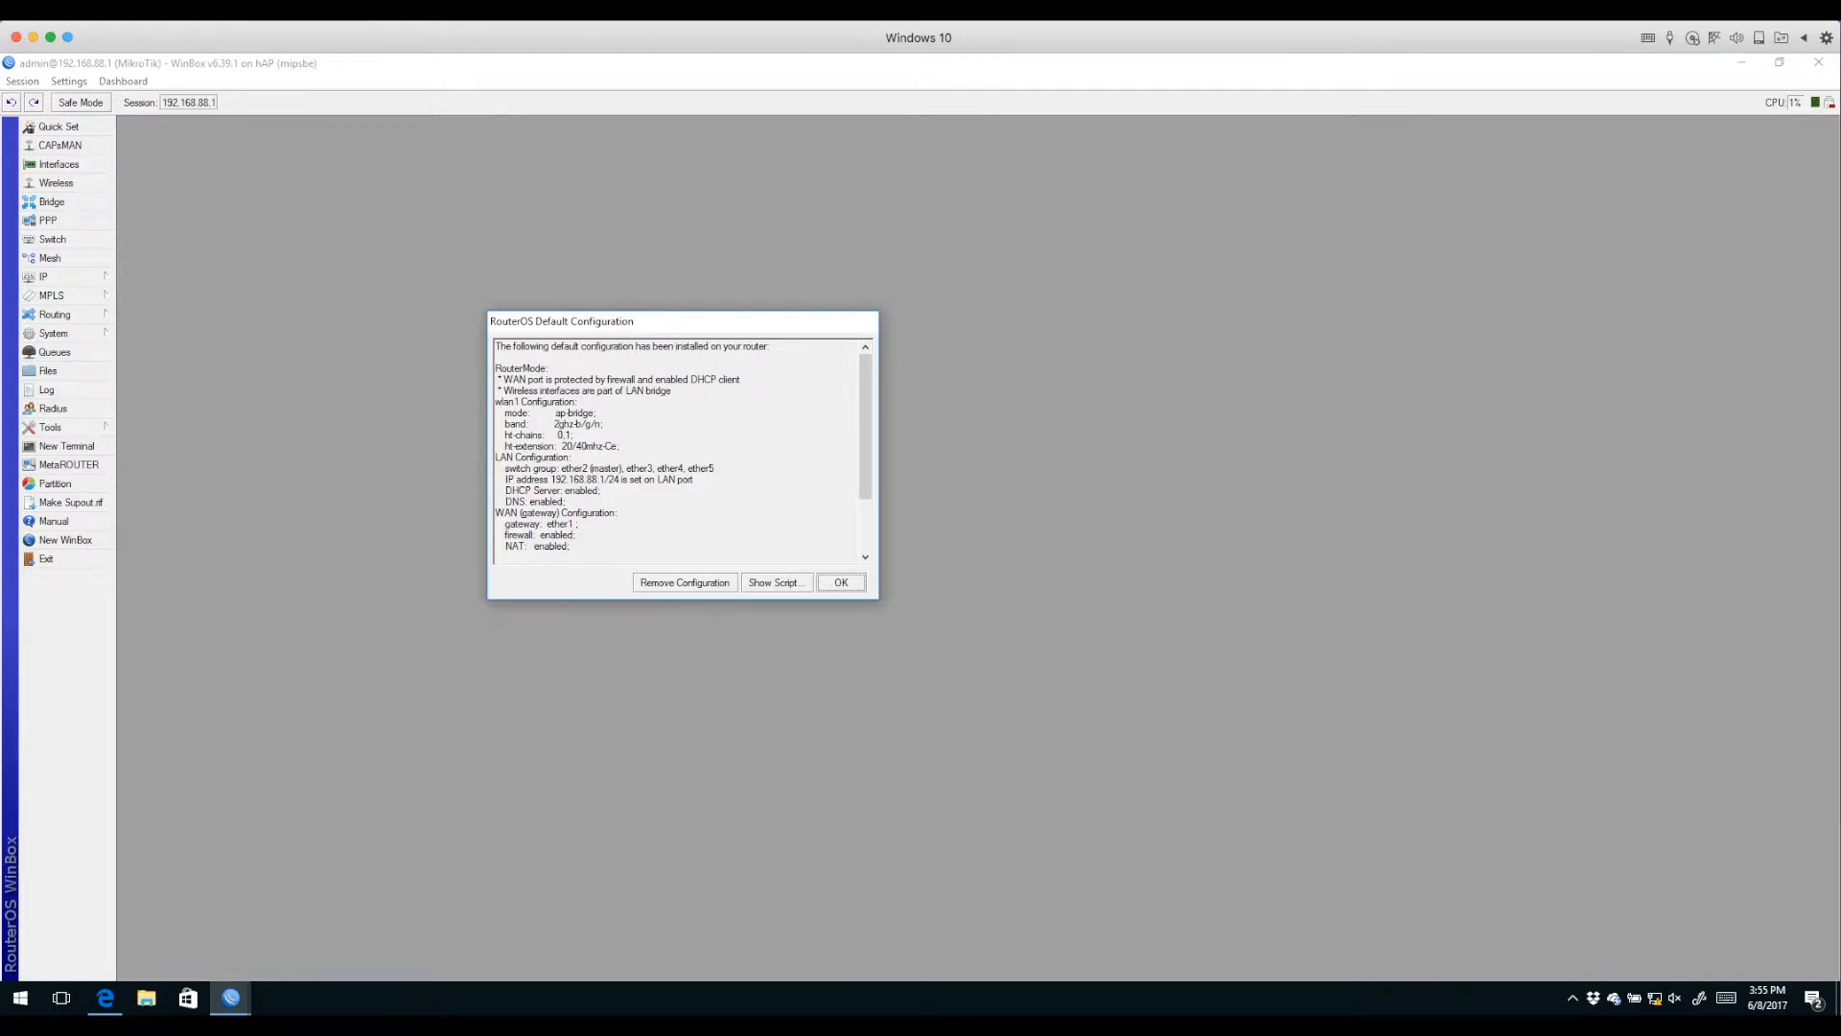
{"action": "mouse_move", "coordinate": [865, 426]}
{"action": "left_mouse_down"}
{"action": "mouse_move", "coordinate": [865, 480]}
{"action": "mouse_move", "coordinate": [865, 427]}
{"action": "left_mouse_up"}
{"action": "left_click", "coordinate": [776, 582]}
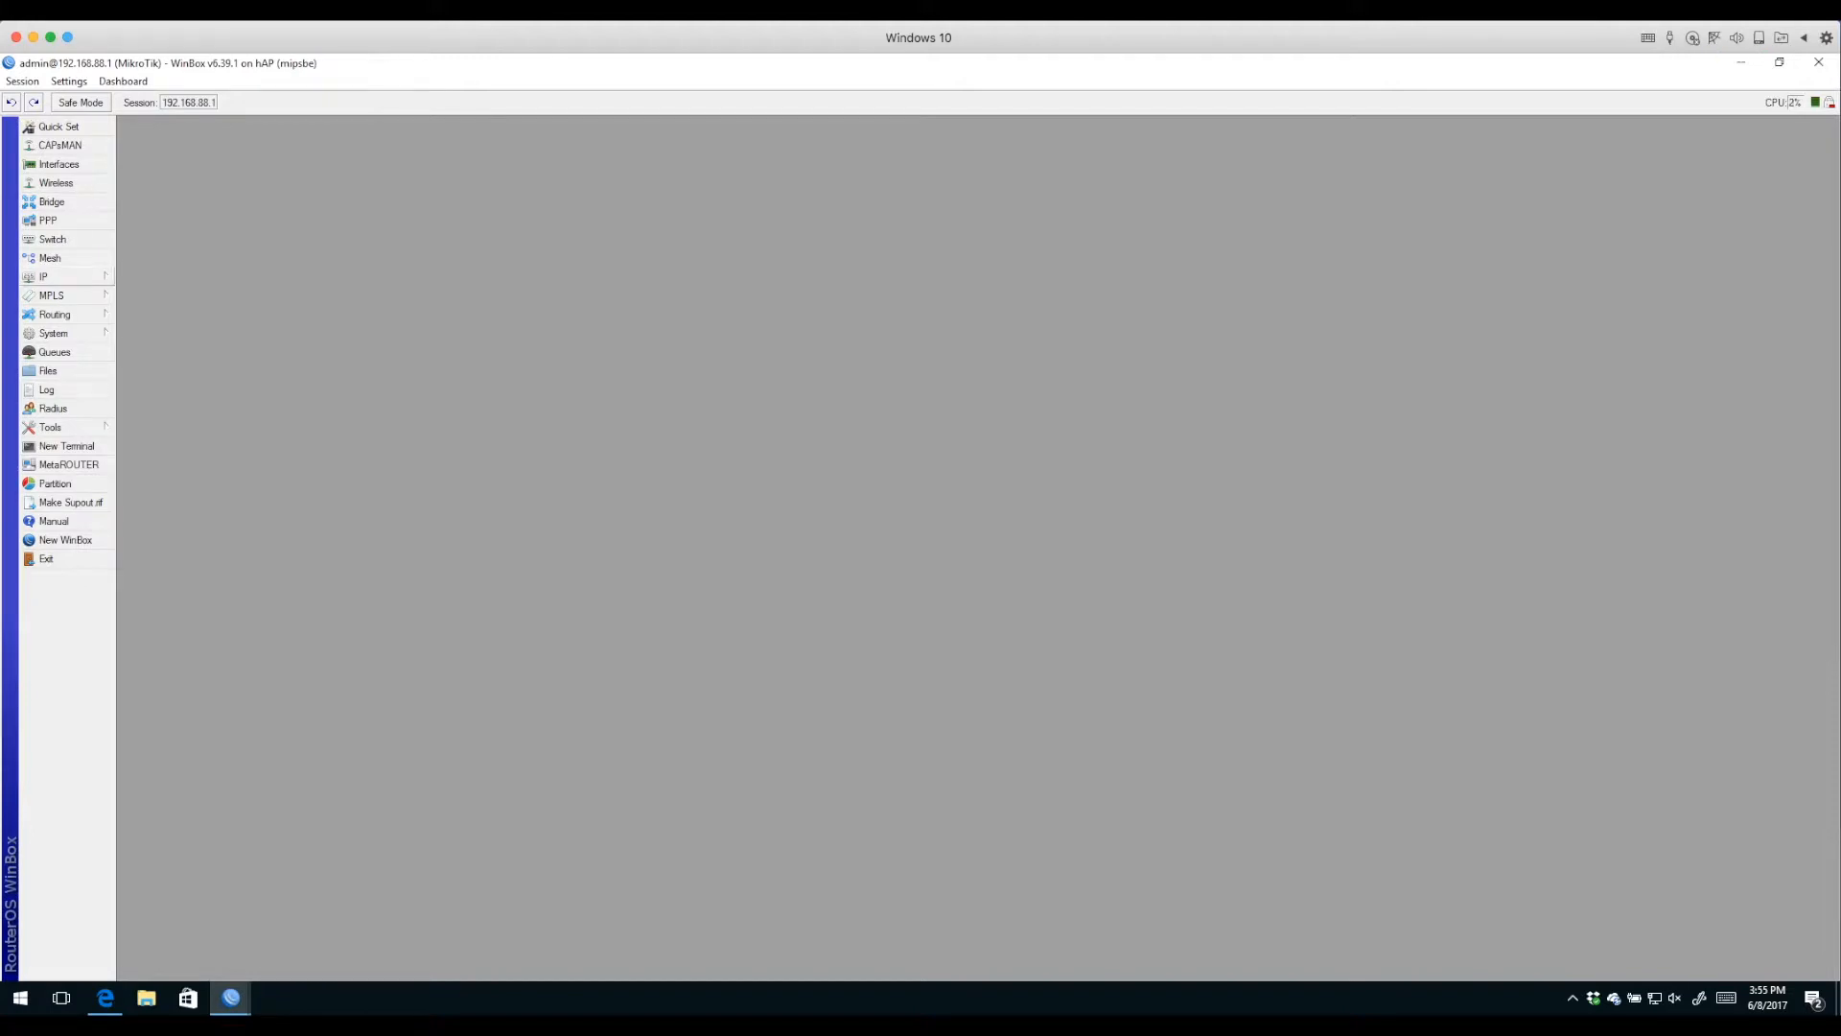
Open the IP address list and inspect the address and interface settings of the 192.168.88.1/24 entry.
{"action": "left_click", "coordinate": [44, 277]}
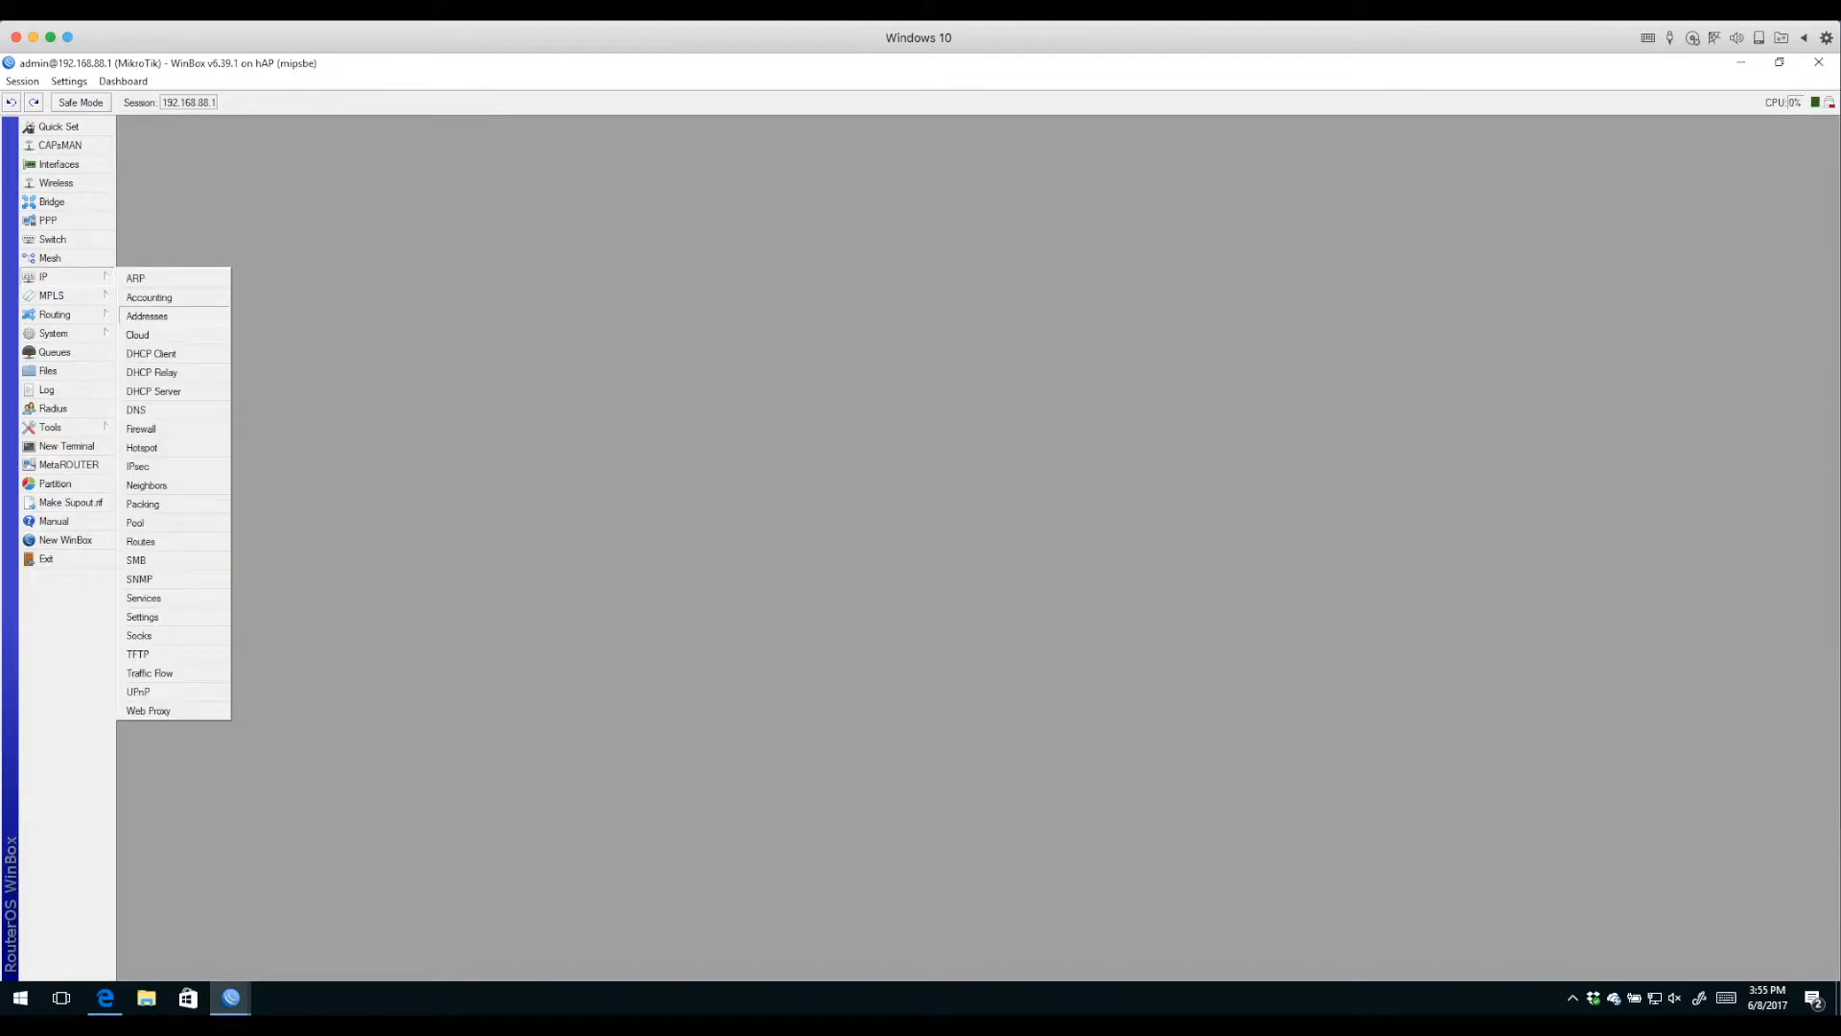
{"action": "left_click", "coordinate": [147, 316]}
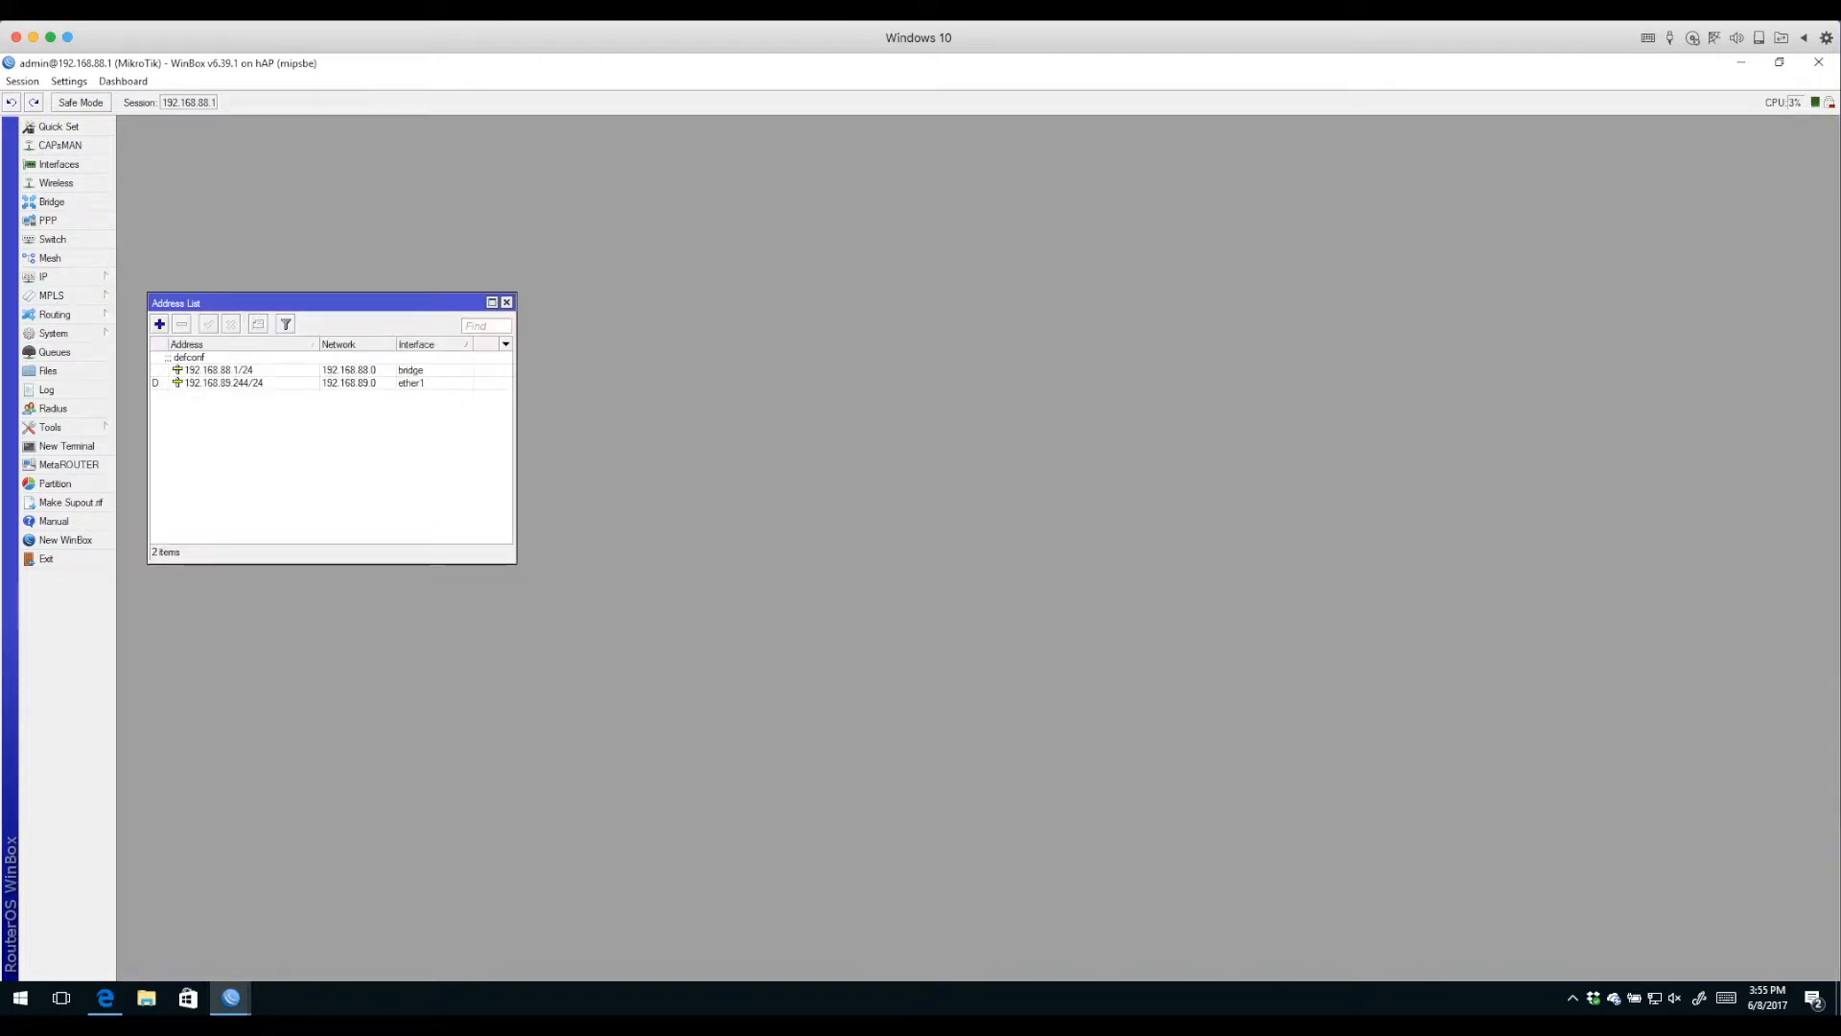
{"action": "double_click", "coordinate": [219, 370]}
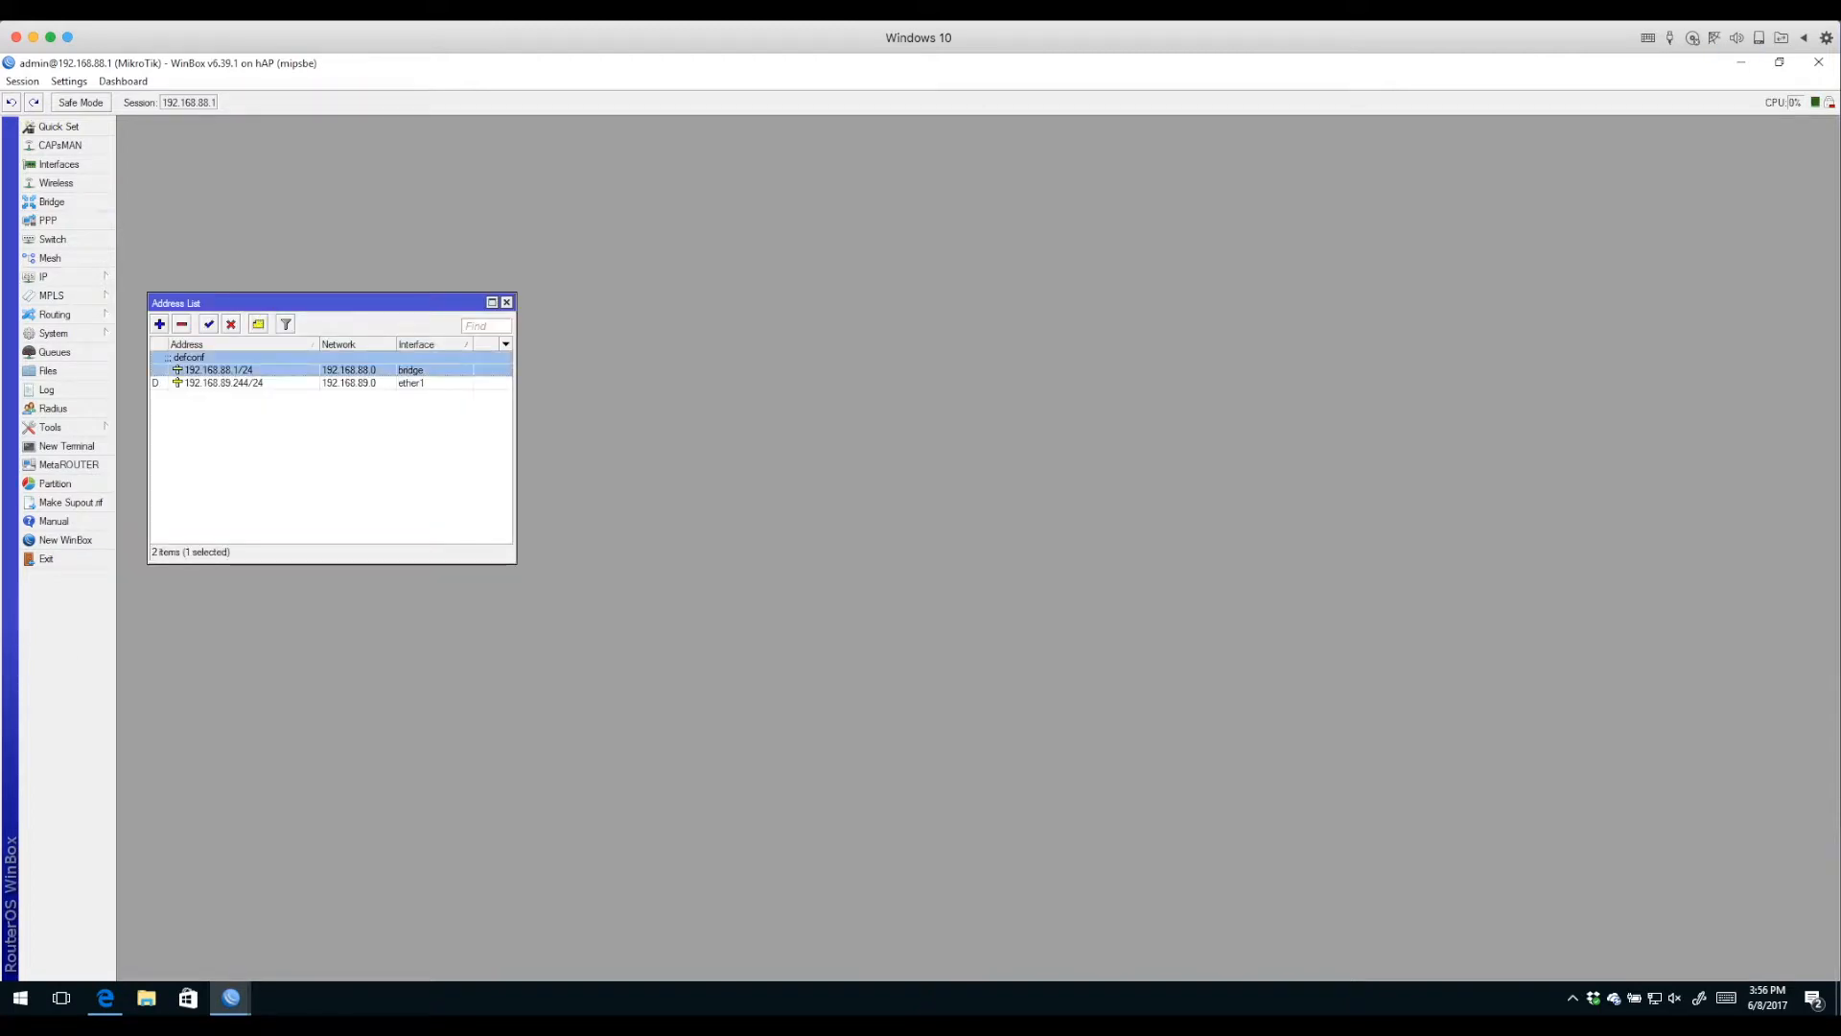
{"action": "left_click", "coordinate": [408, 282]}
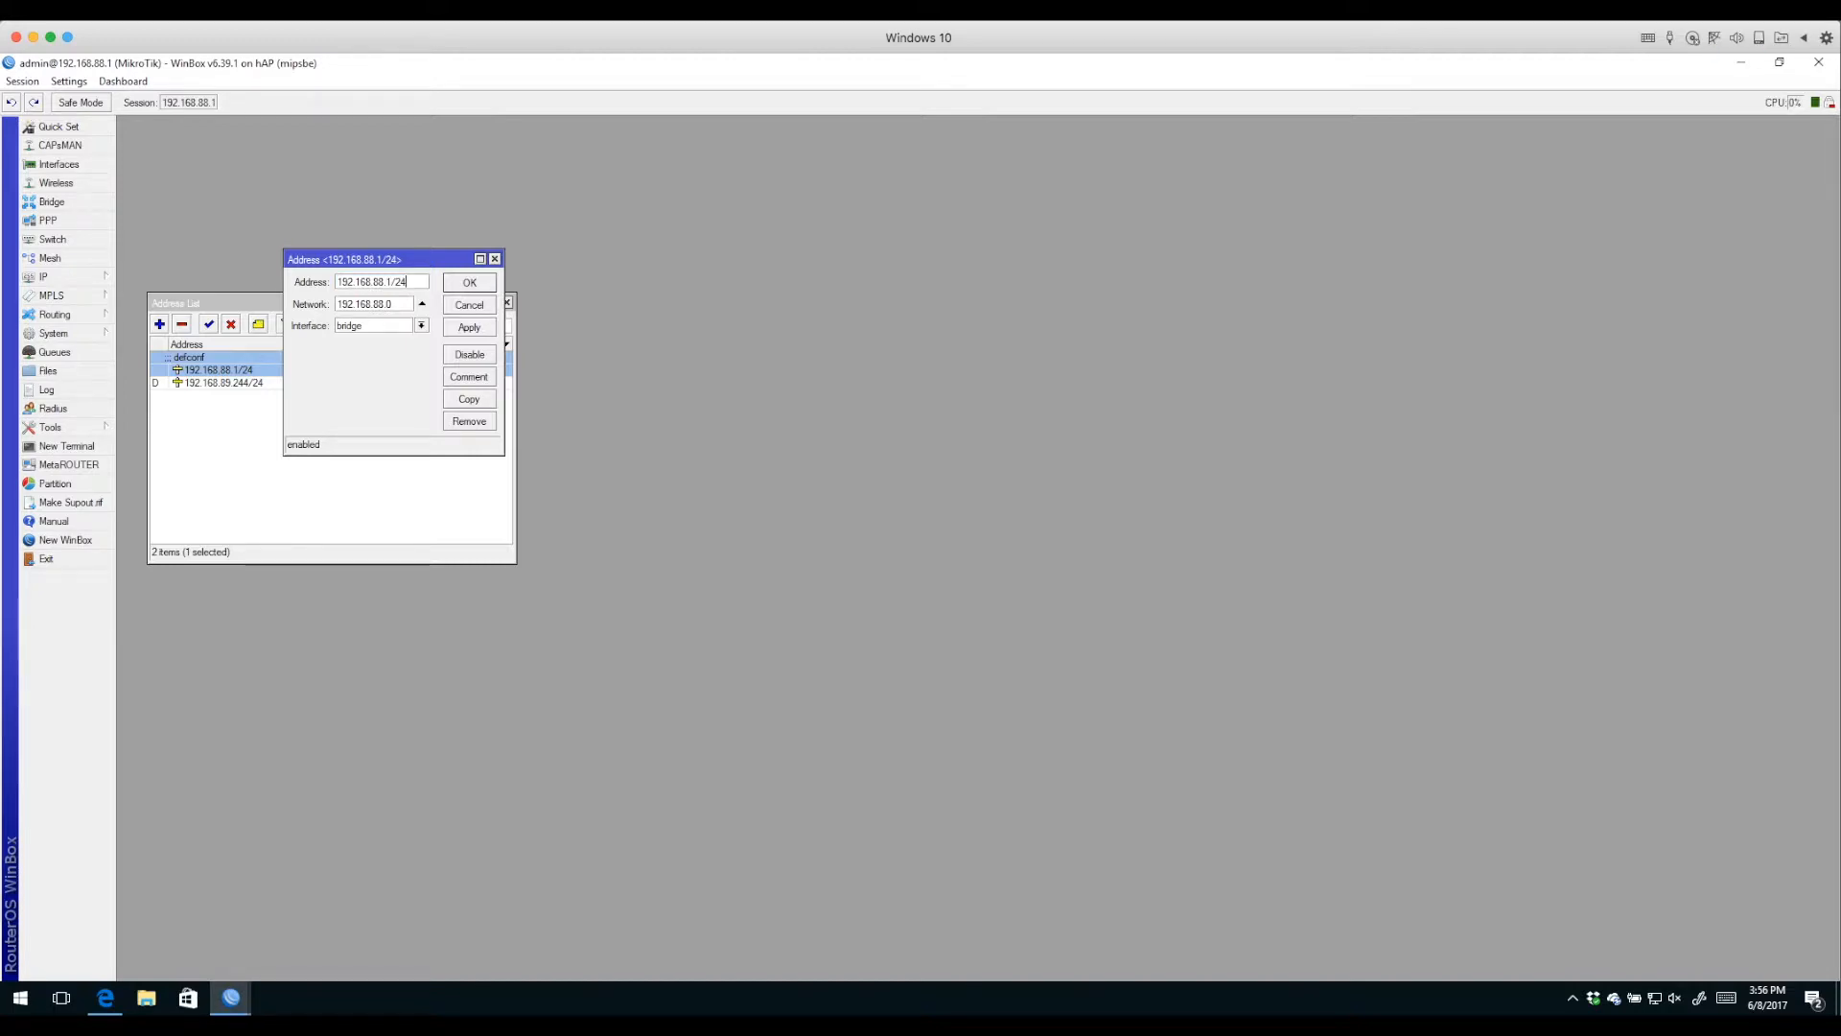
{"action": "left_click", "coordinate": [421, 326]}
{"action": "left_click", "coordinate": [421, 326]}
{"action": "left_click_drag", "start_coordinate": [345, 259], "coordinate": [804, 229]}
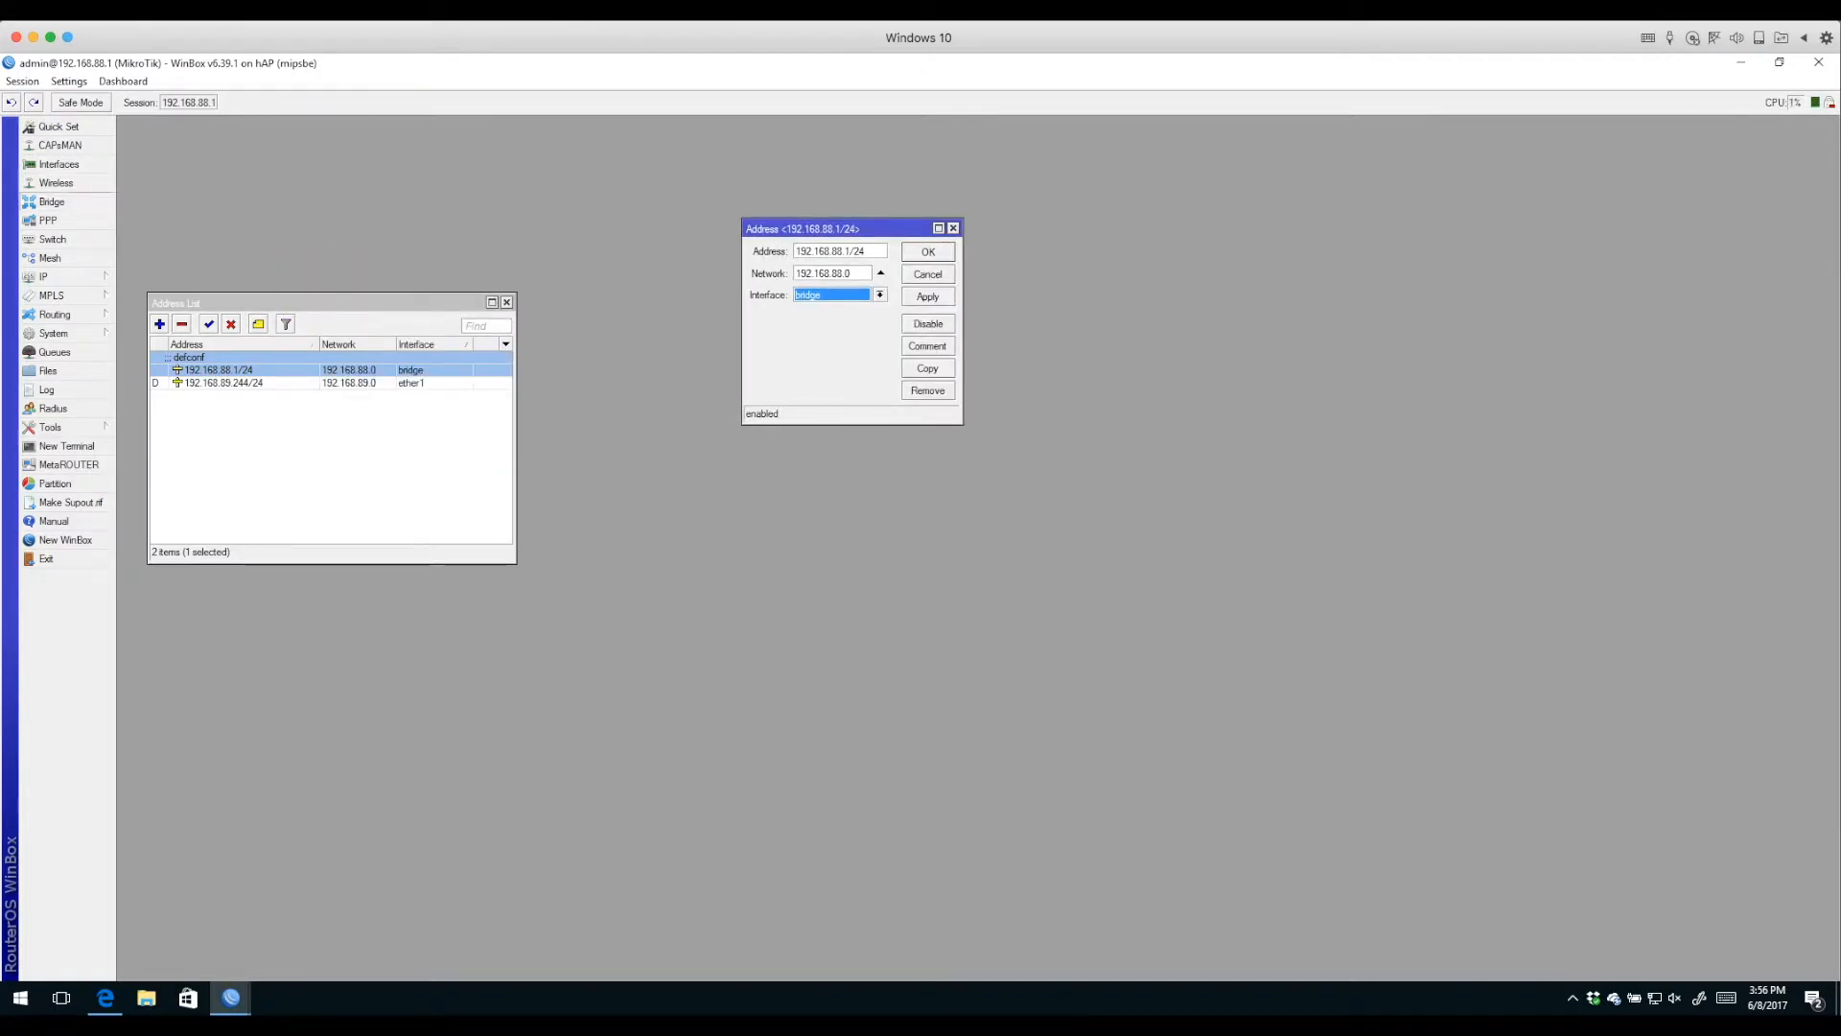
Examine the default bridge and each Ethernet and wireless port assigned to it.
{"action": "left_click", "coordinate": [52, 201]}
{"action": "left_click", "coordinate": [170, 324]}
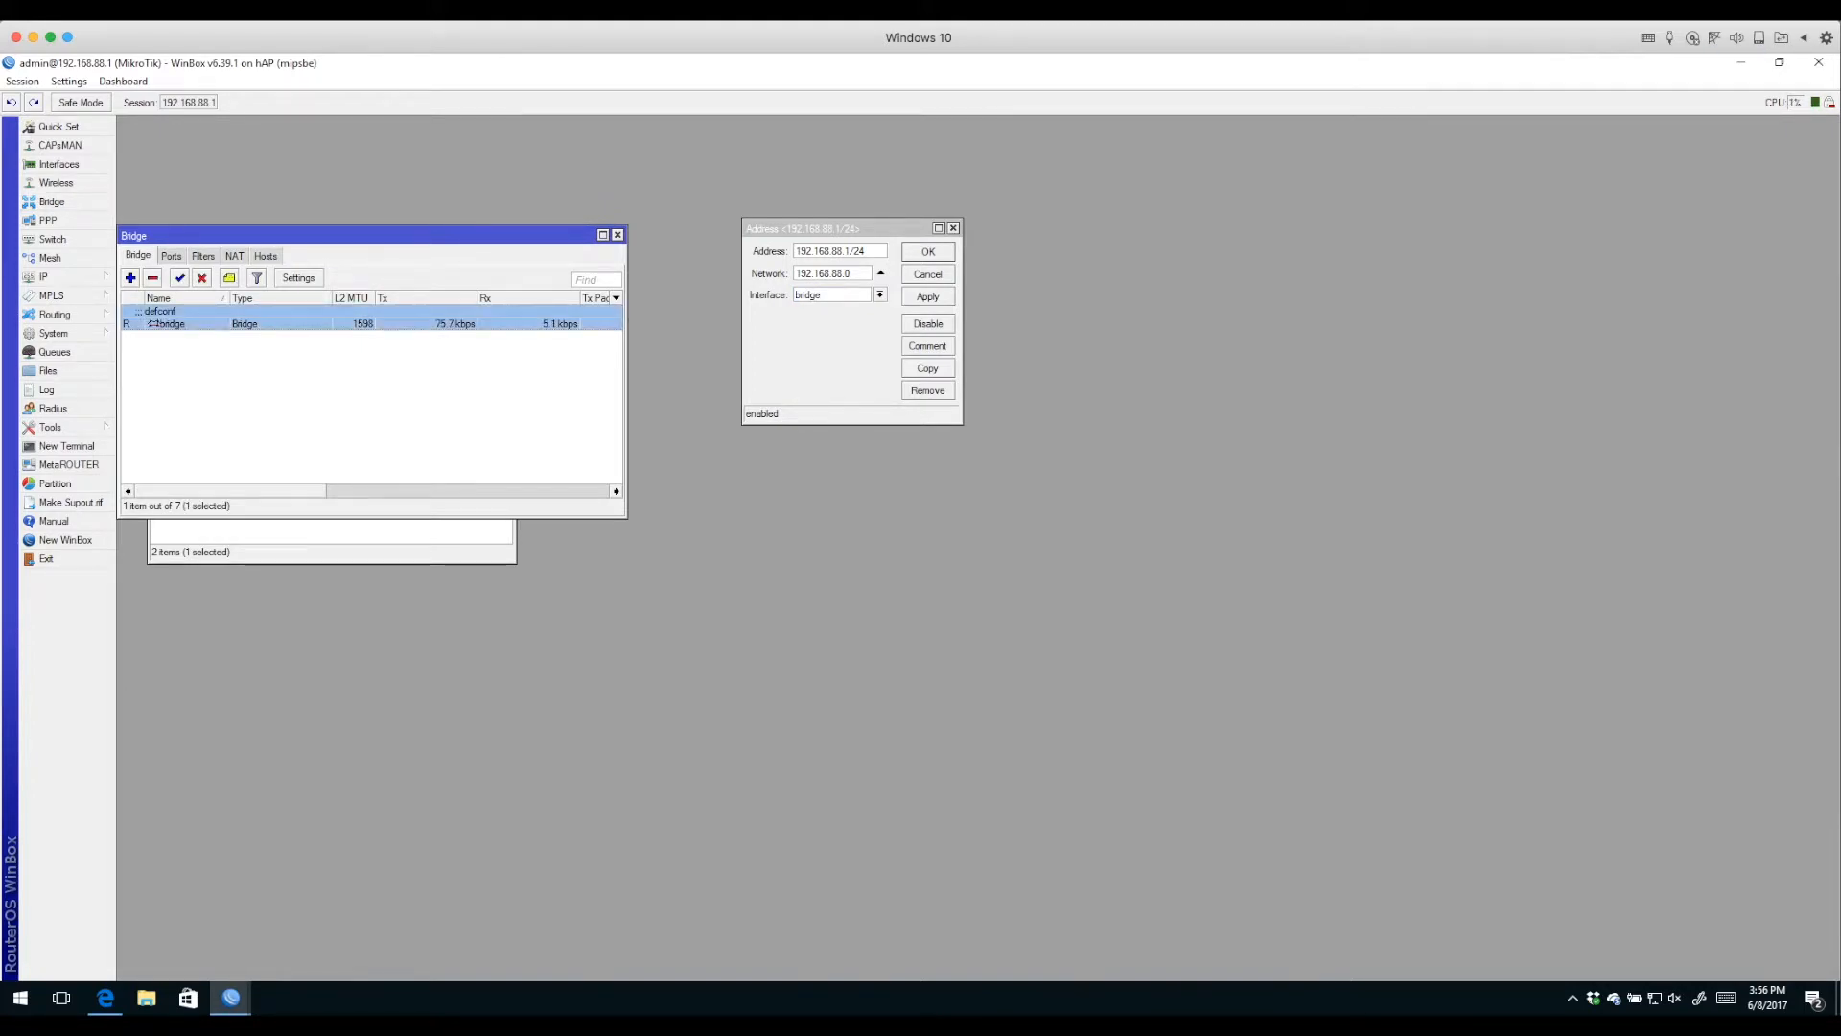
{"action": "left_click", "coordinate": [170, 256]}
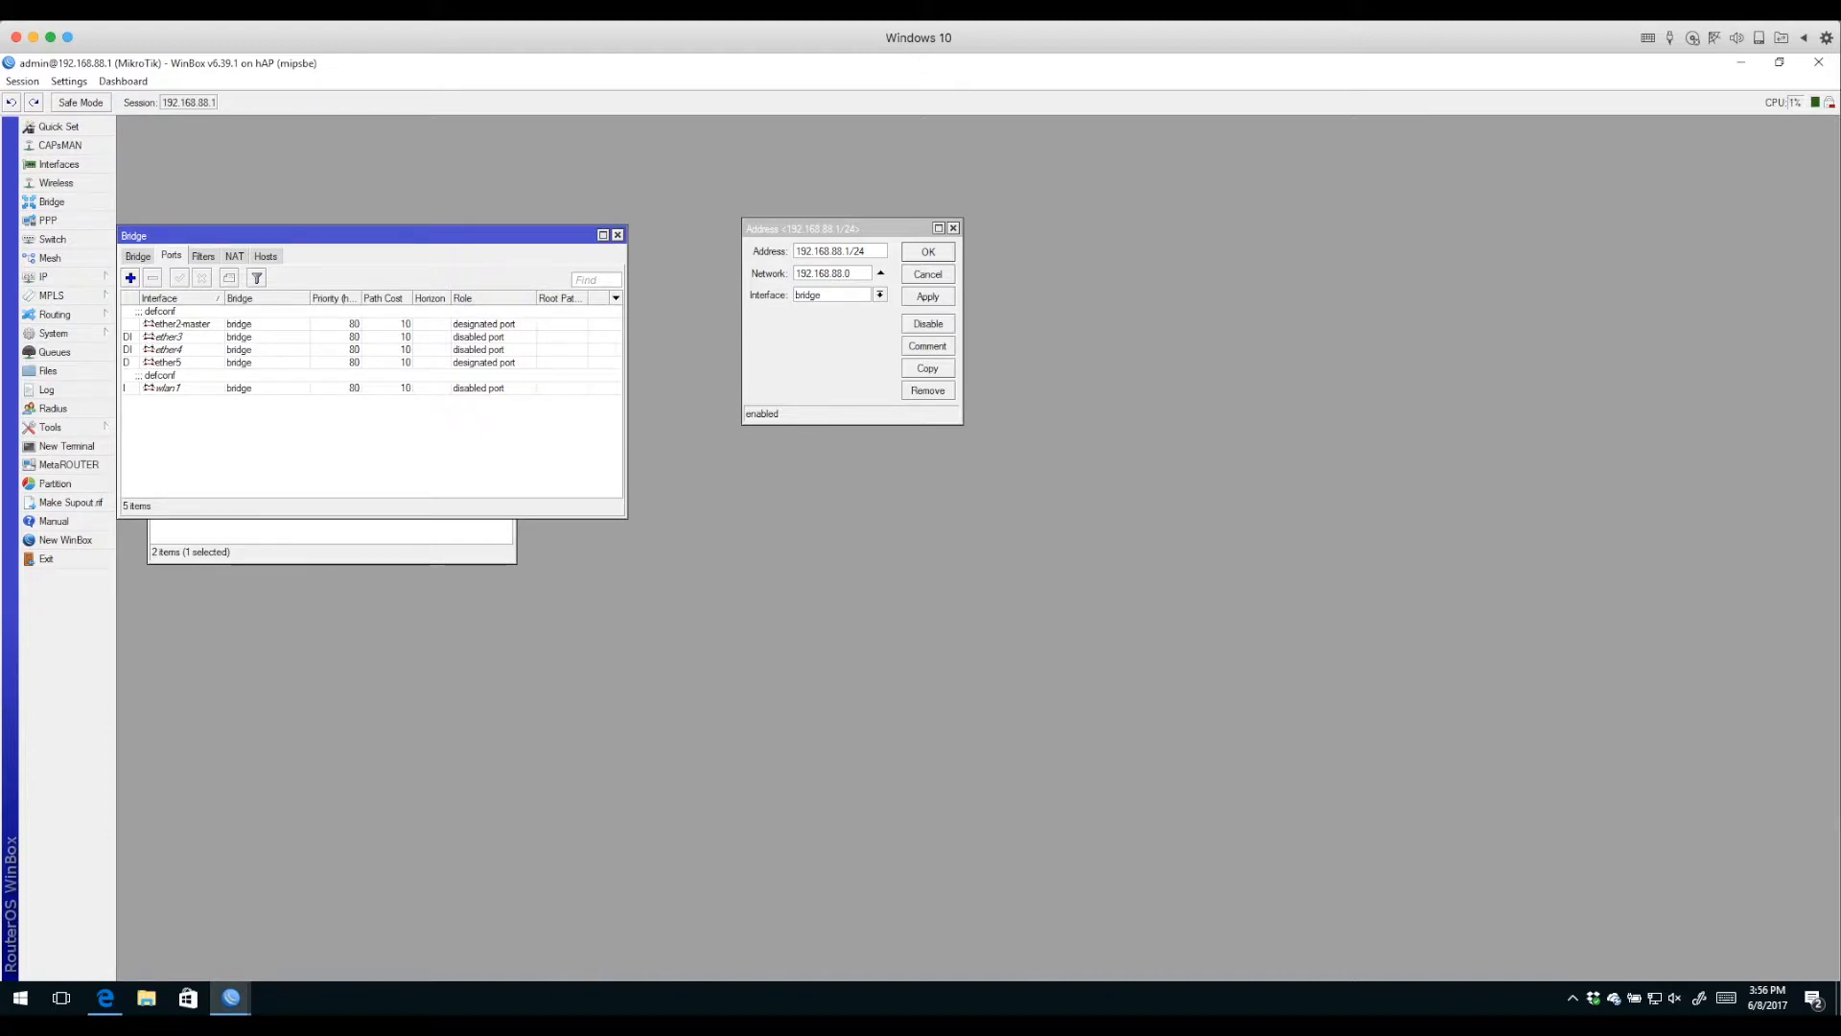
{"action": "left_click", "coordinate": [182, 324]}
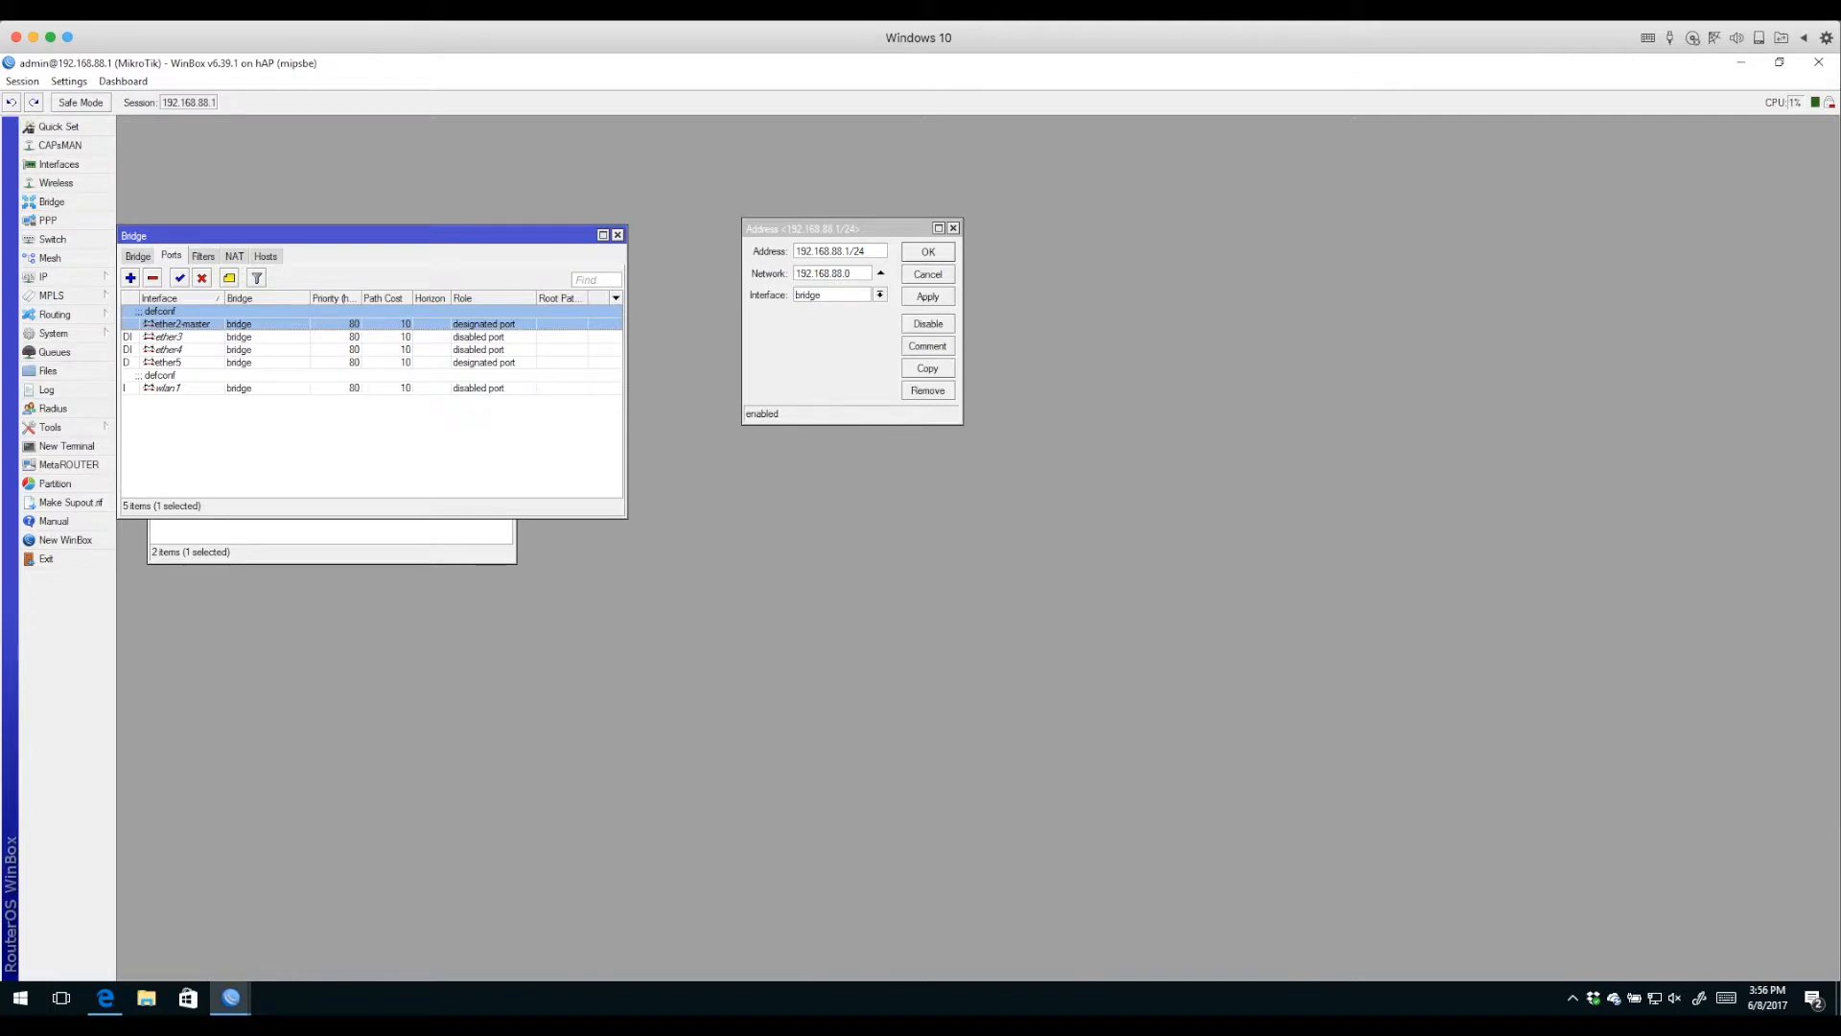
{"action": "left_click", "coordinate": [170, 336]}
{"action": "left_click", "coordinate": [170, 350]}
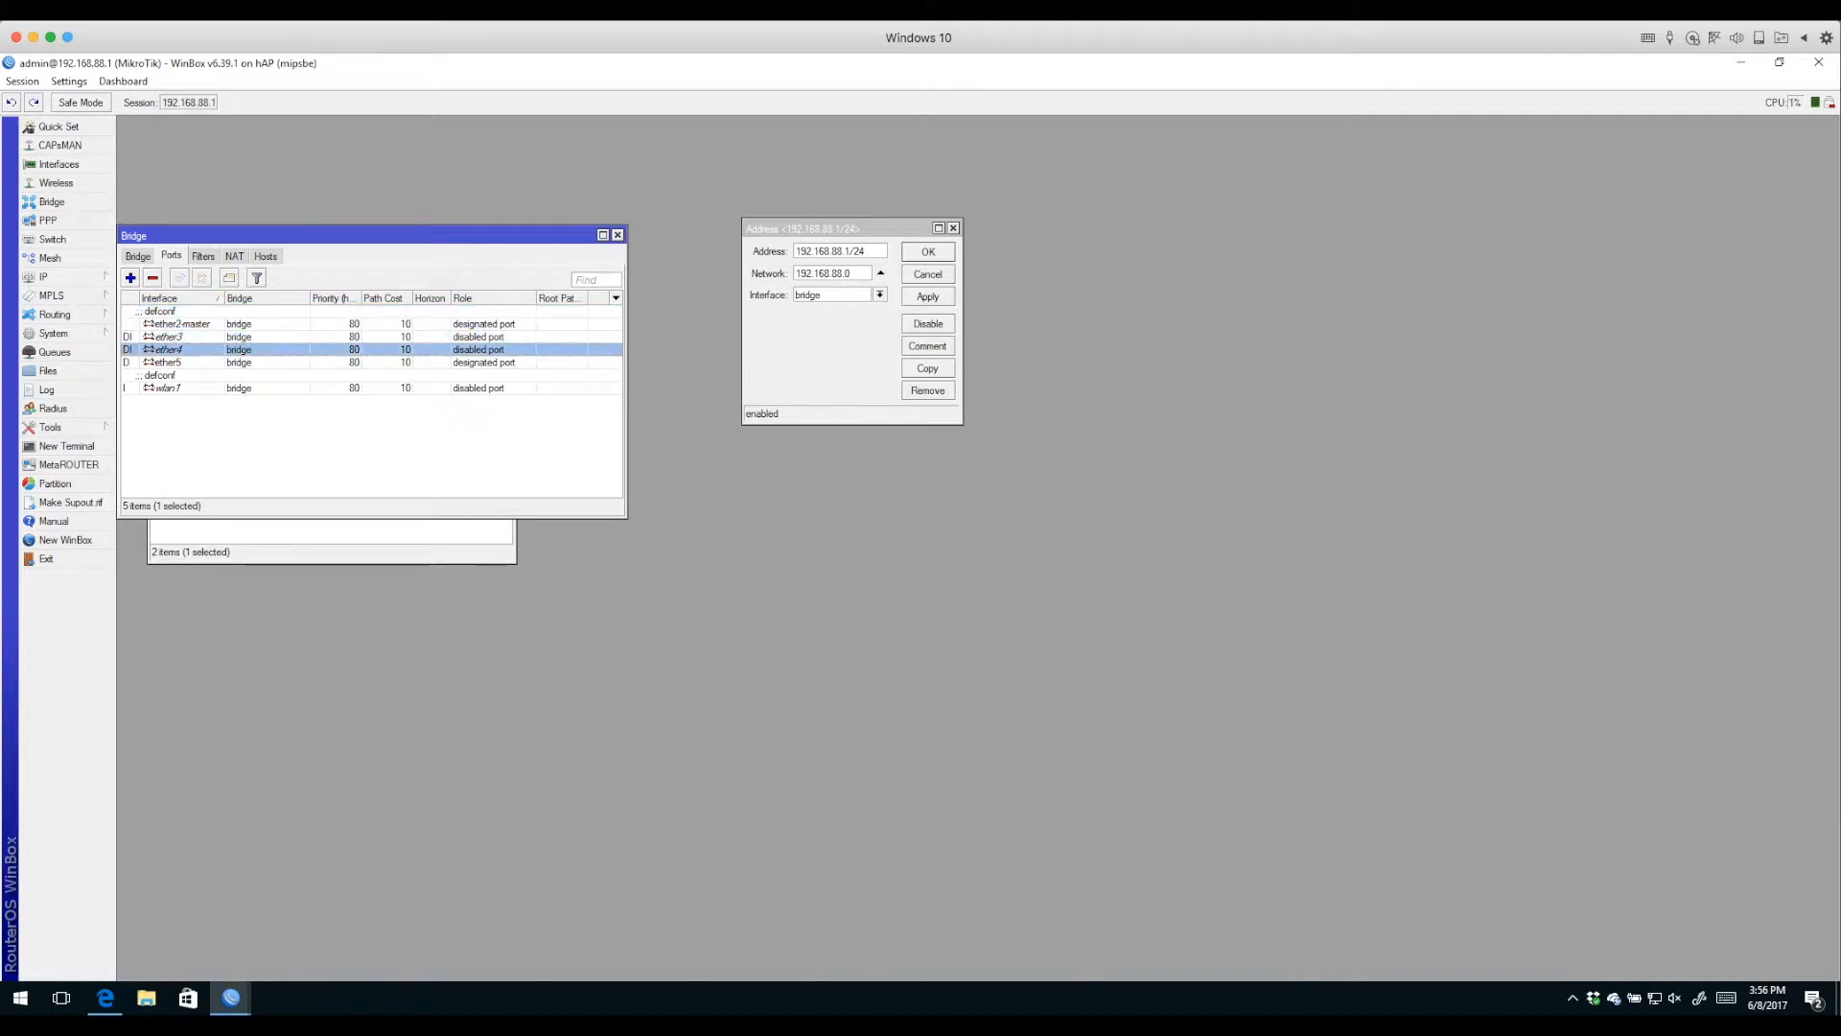
{"action": "left_click", "coordinate": [168, 362]}
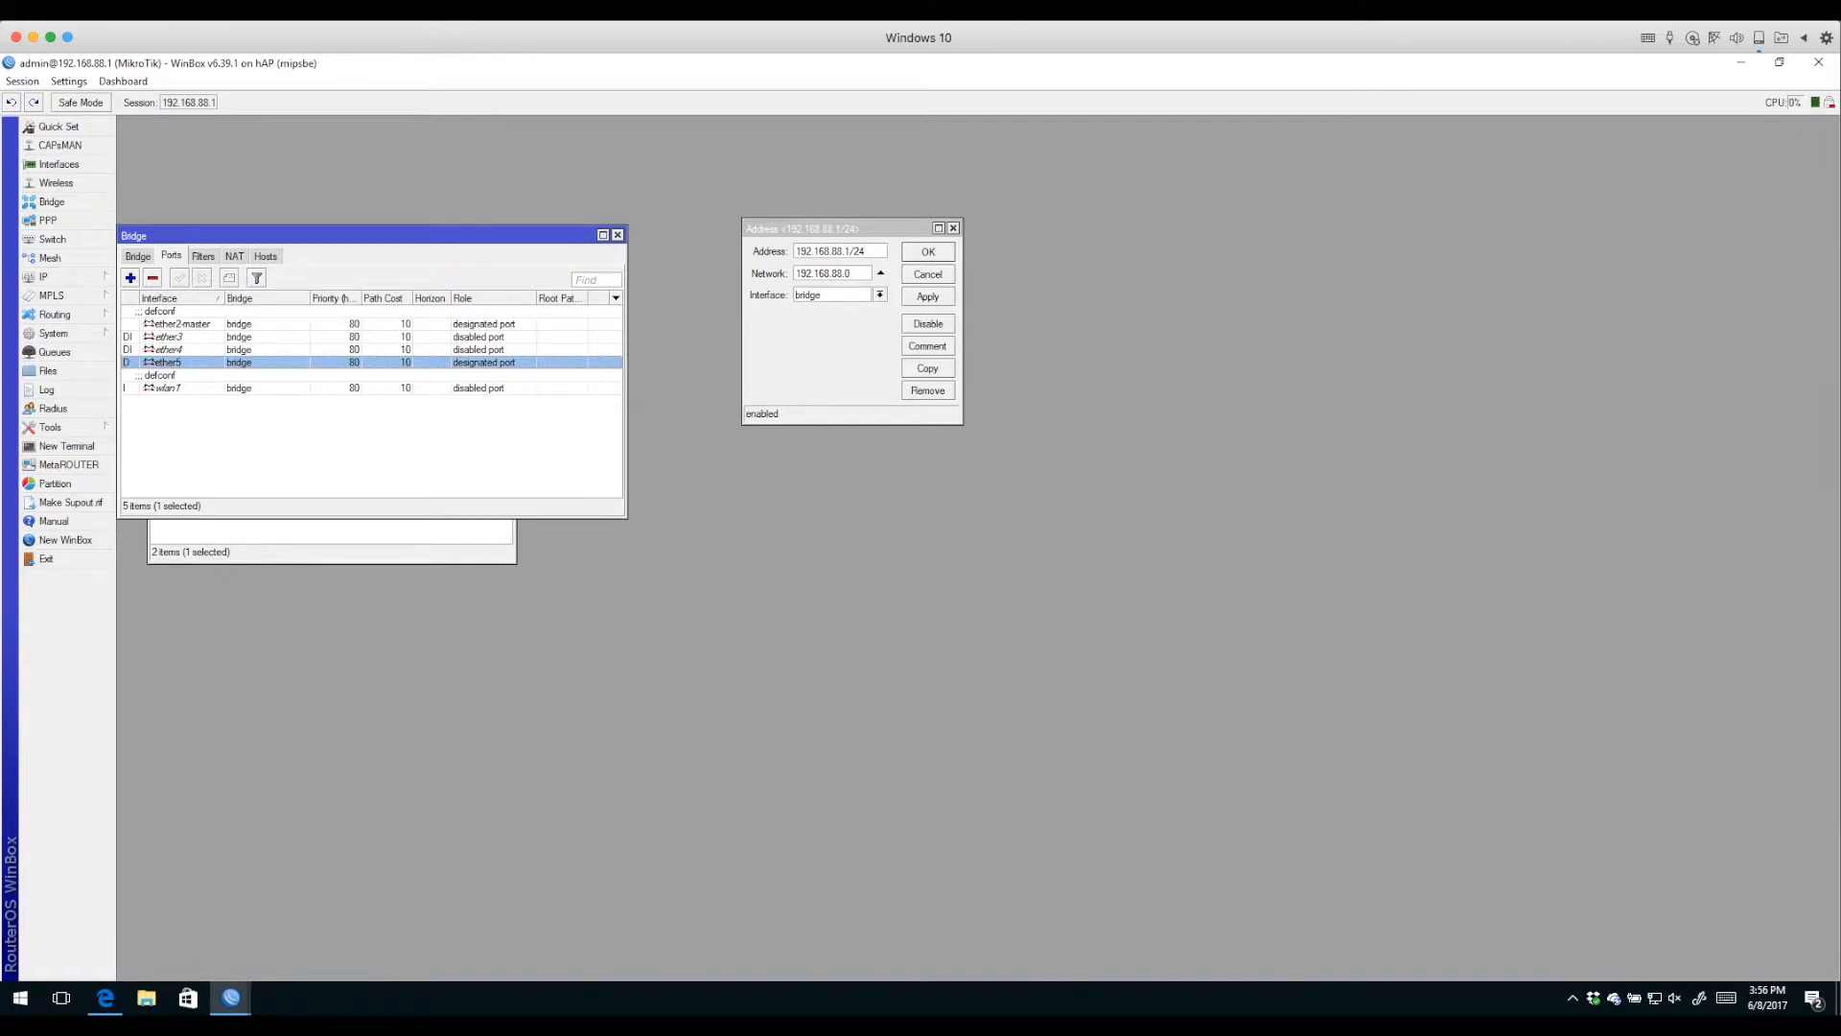
{"action": "left_click", "coordinate": [167, 388]}
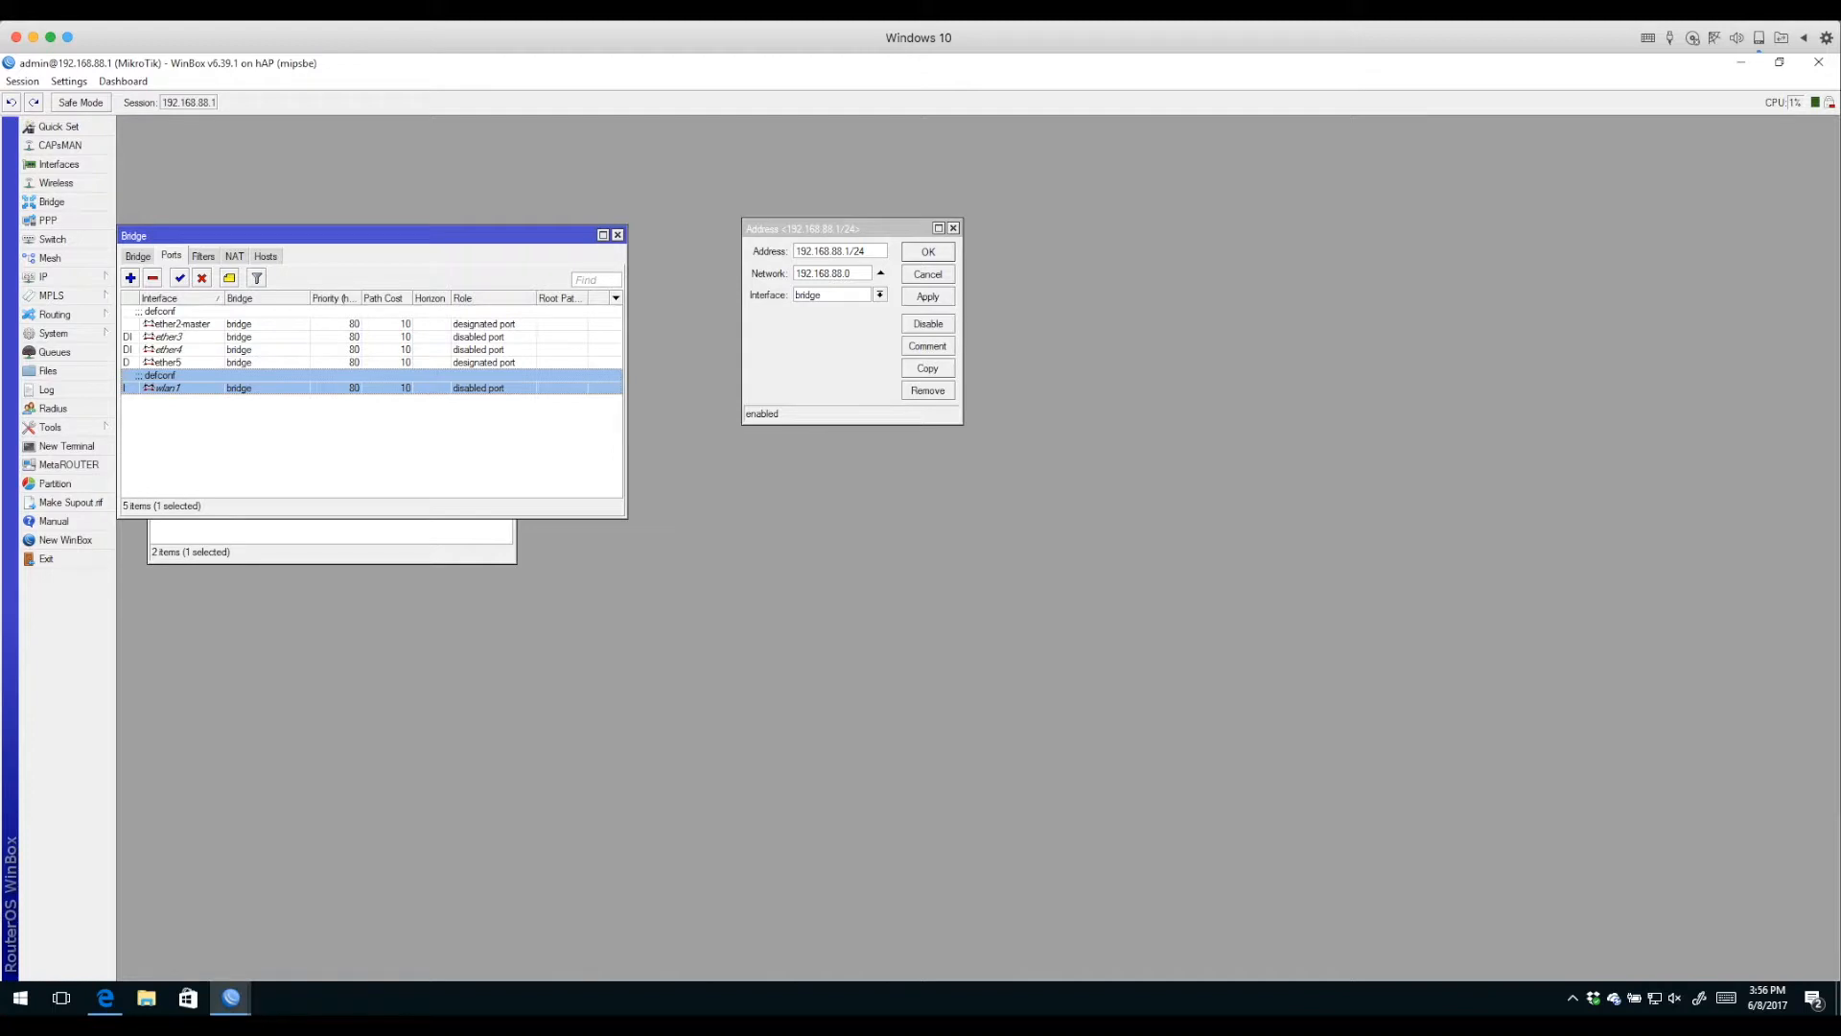
{"action": "double_click", "coordinate": [167, 389]}
{"action": "left_click", "coordinate": [1091, 461]}
{"action": "left_click", "coordinate": [183, 324]}
{"action": "left_click", "coordinate": [171, 336]}
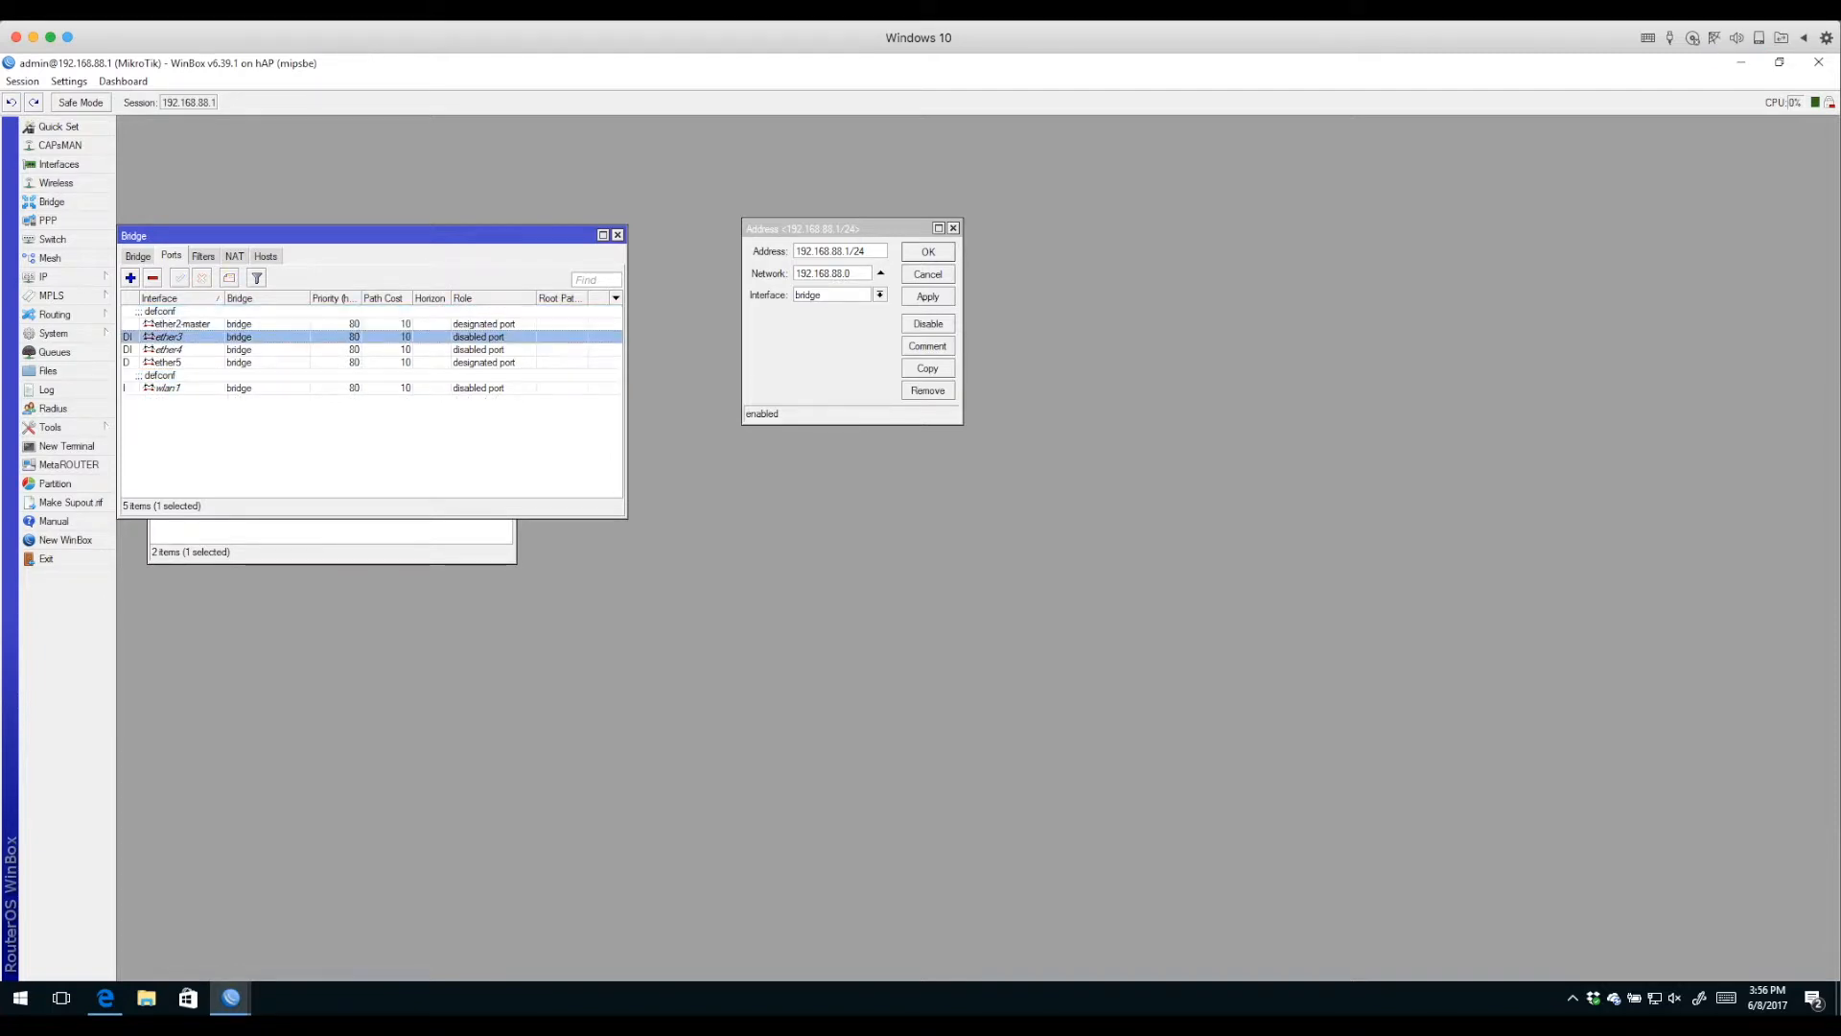
{"action": "left_click", "coordinate": [171, 350]}
{"action": "left_click", "coordinate": [171, 362]}
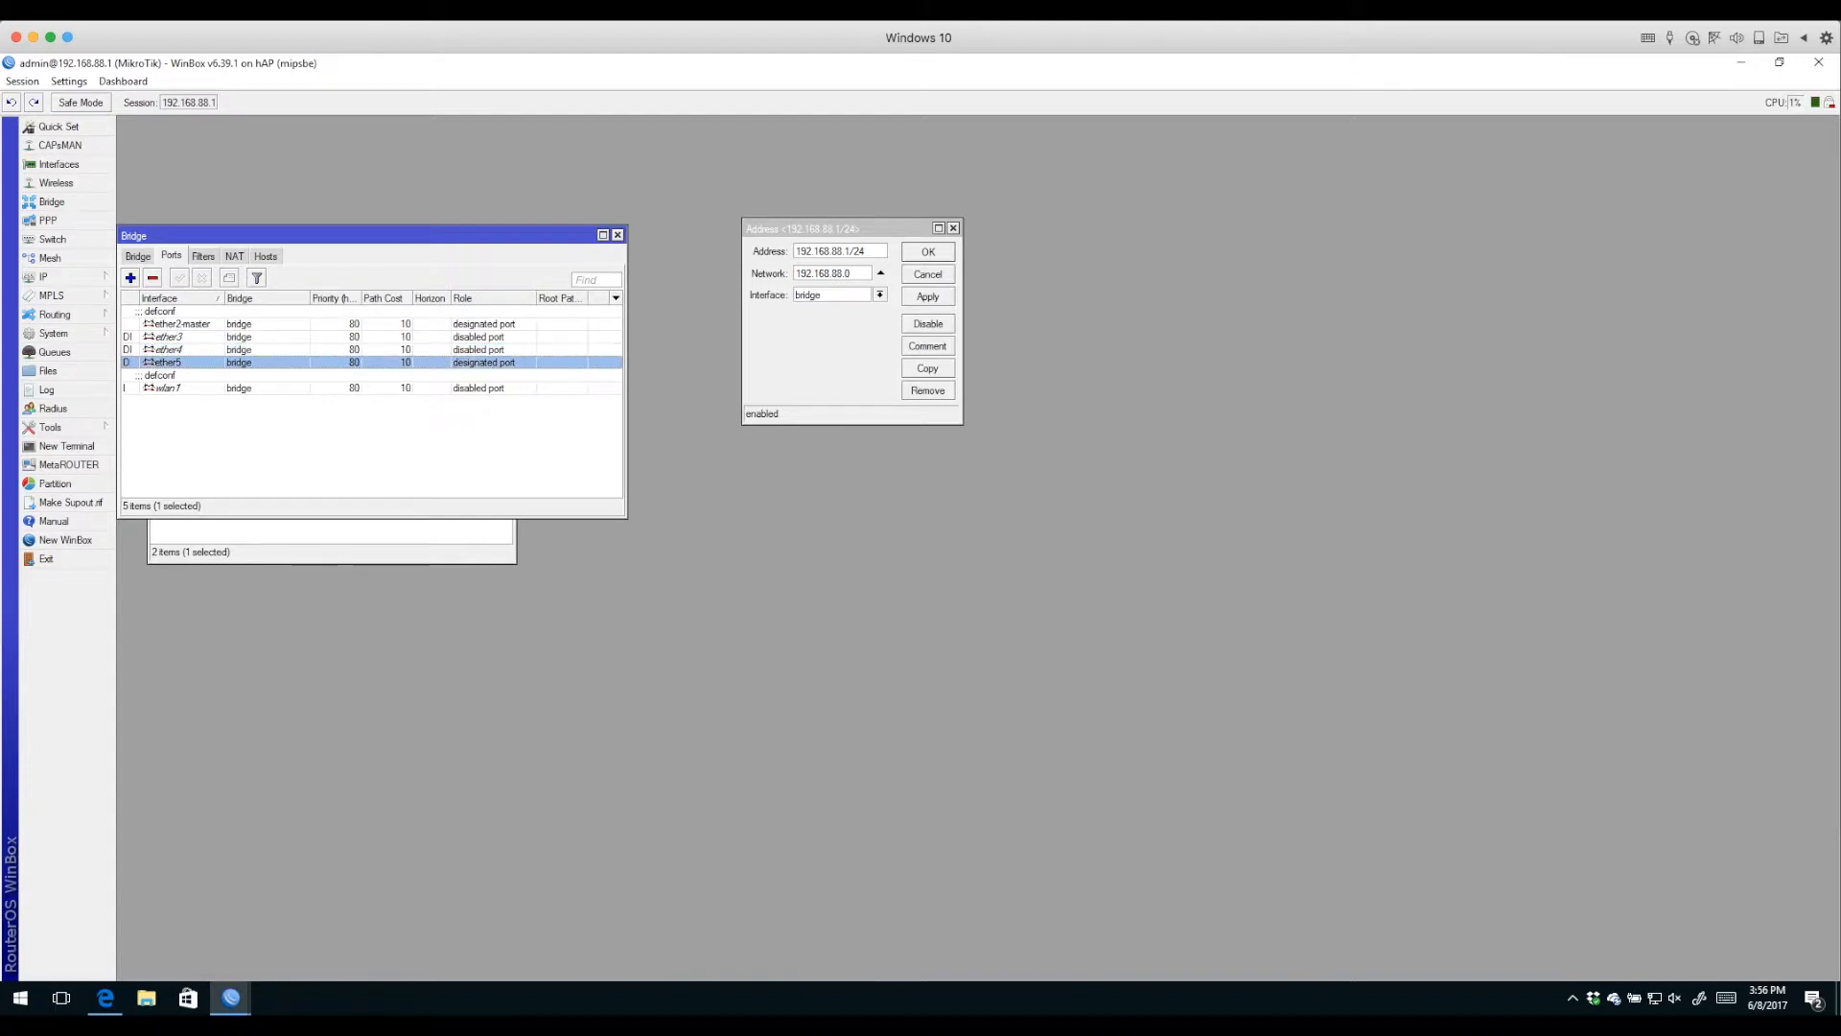
{"action": "left_click_drag", "start_coordinate": [288, 235], "coordinate": [554, 427]}
Check ether1 in the router's interface list, and close the address entry and the interface list.
{"action": "left_click", "coordinate": [58, 164]}
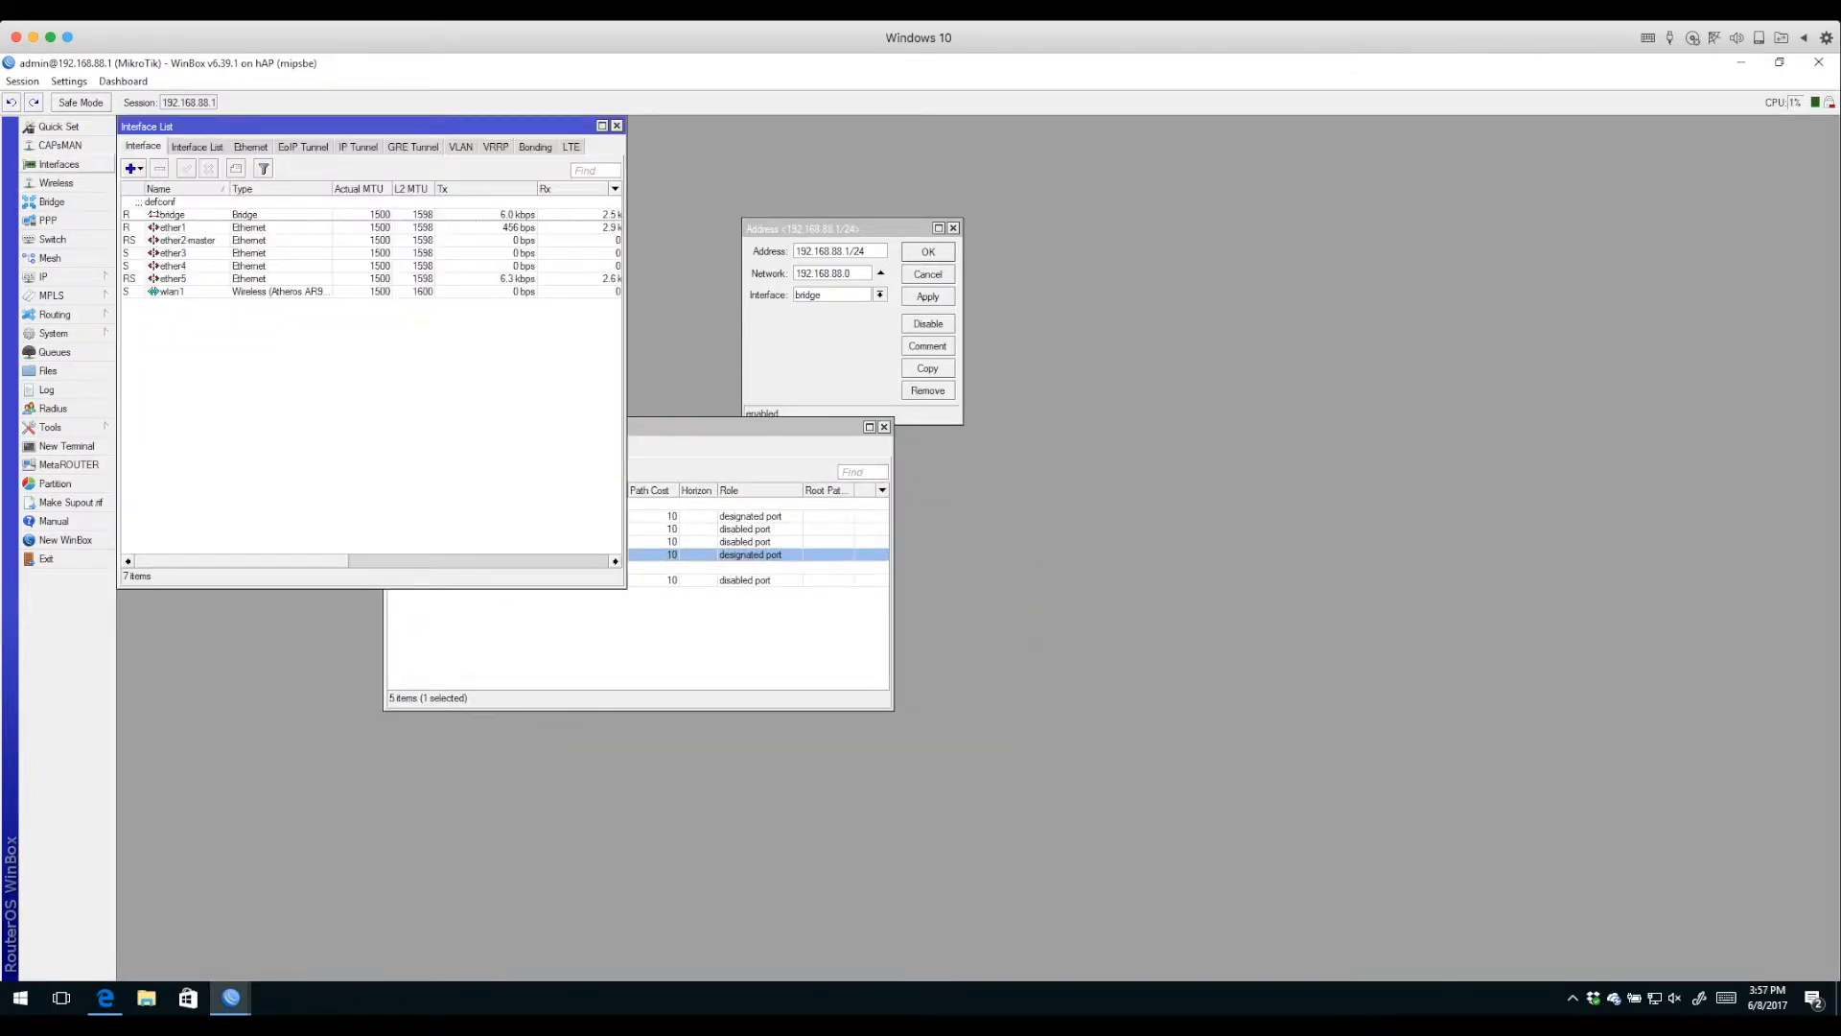
{"action": "left_click", "coordinate": [173, 227]}
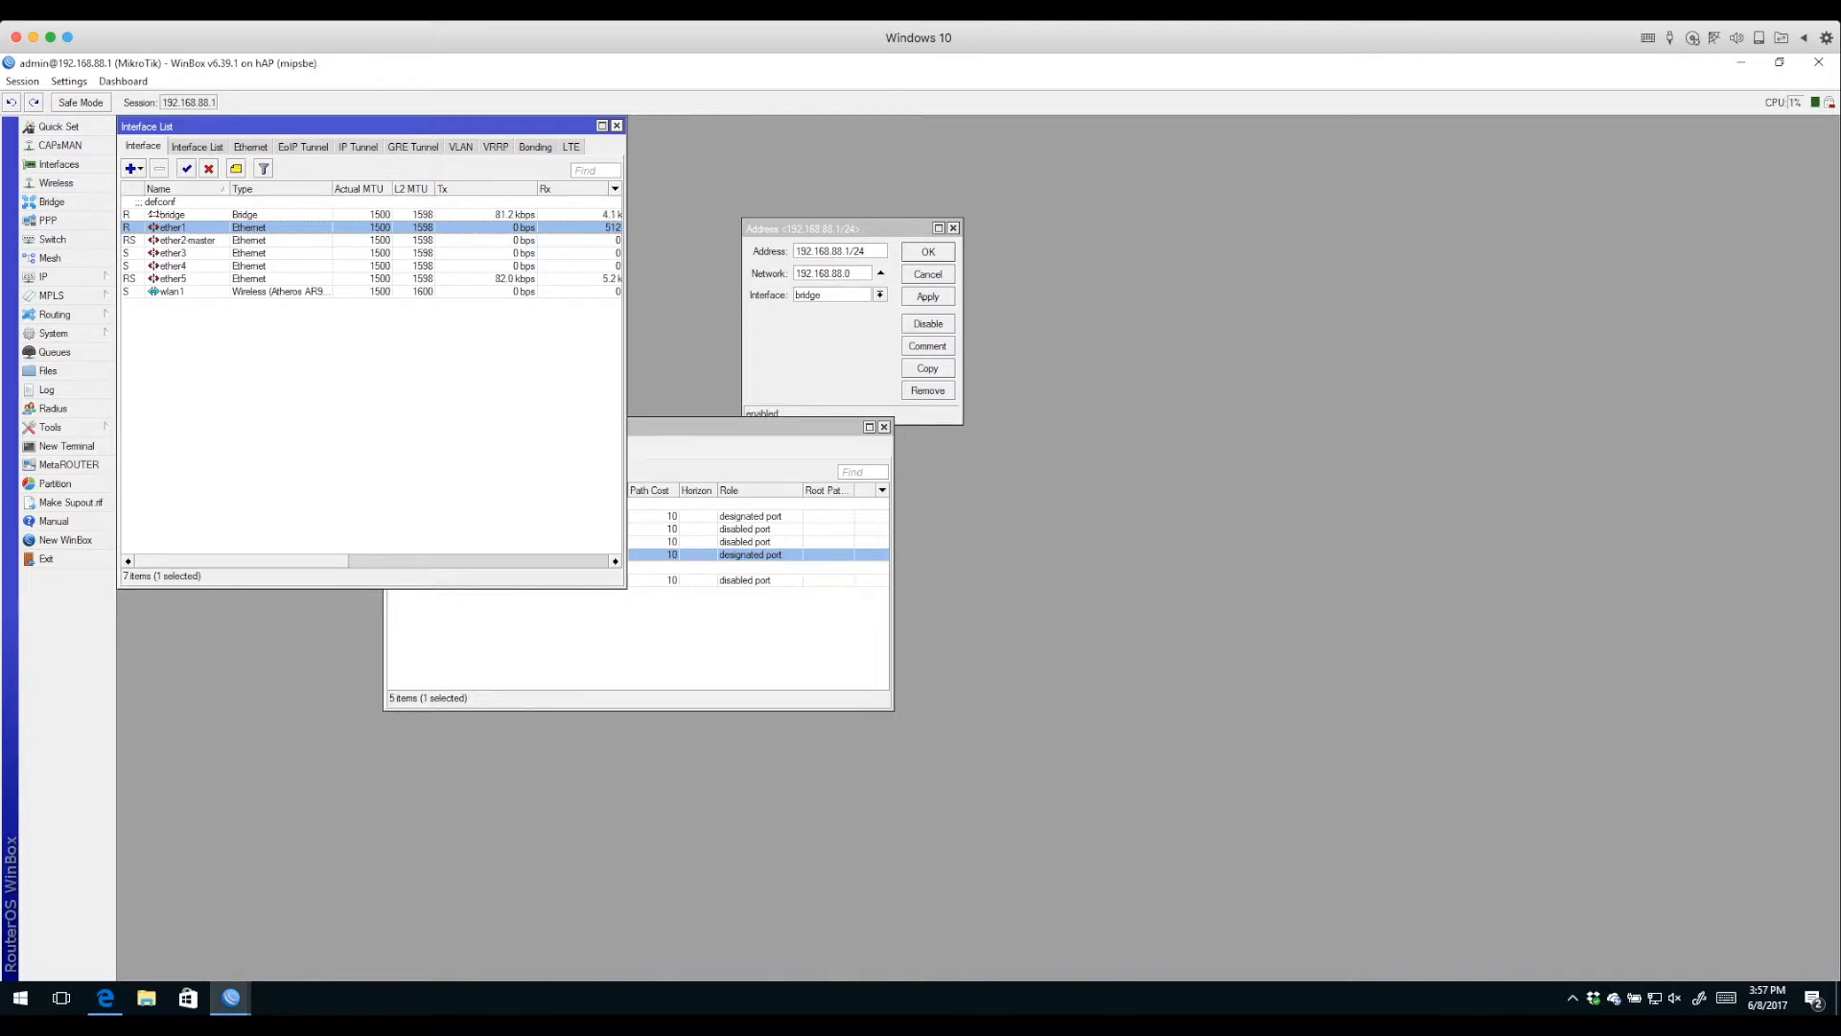
{"action": "left_click", "coordinate": [953, 228]}
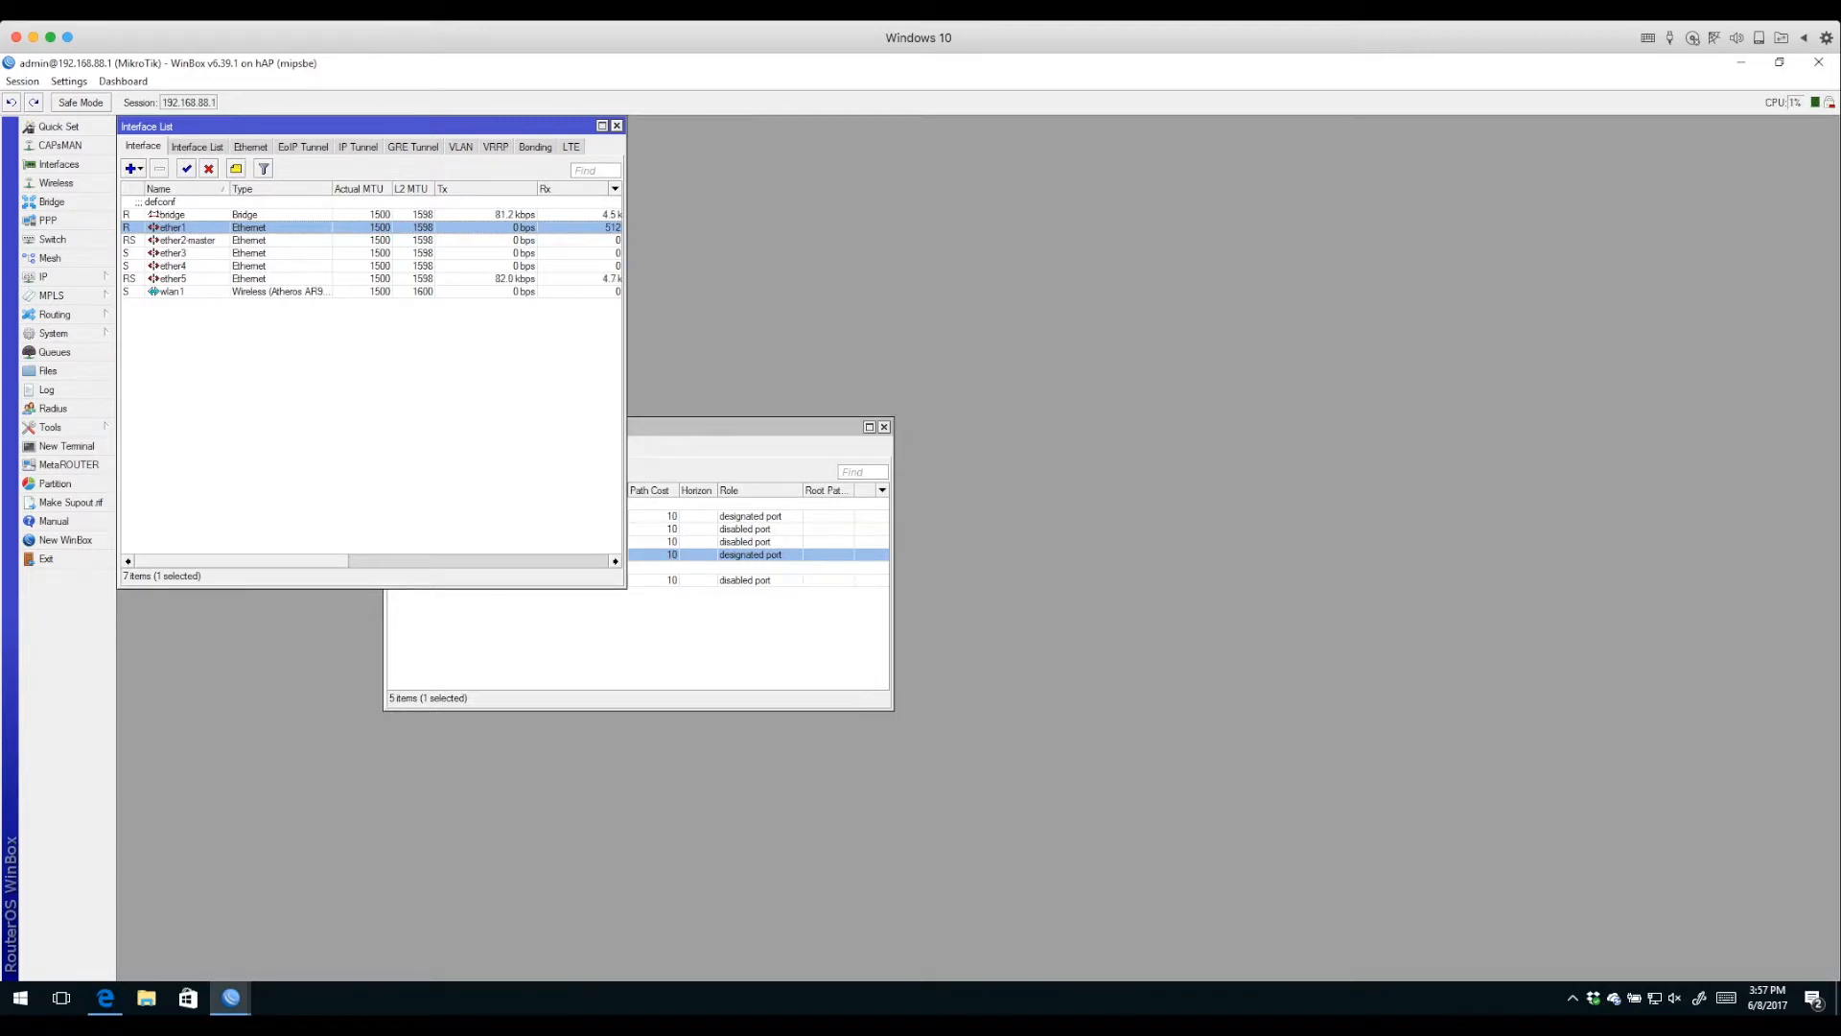
{"action": "left_click", "coordinate": [617, 125]}
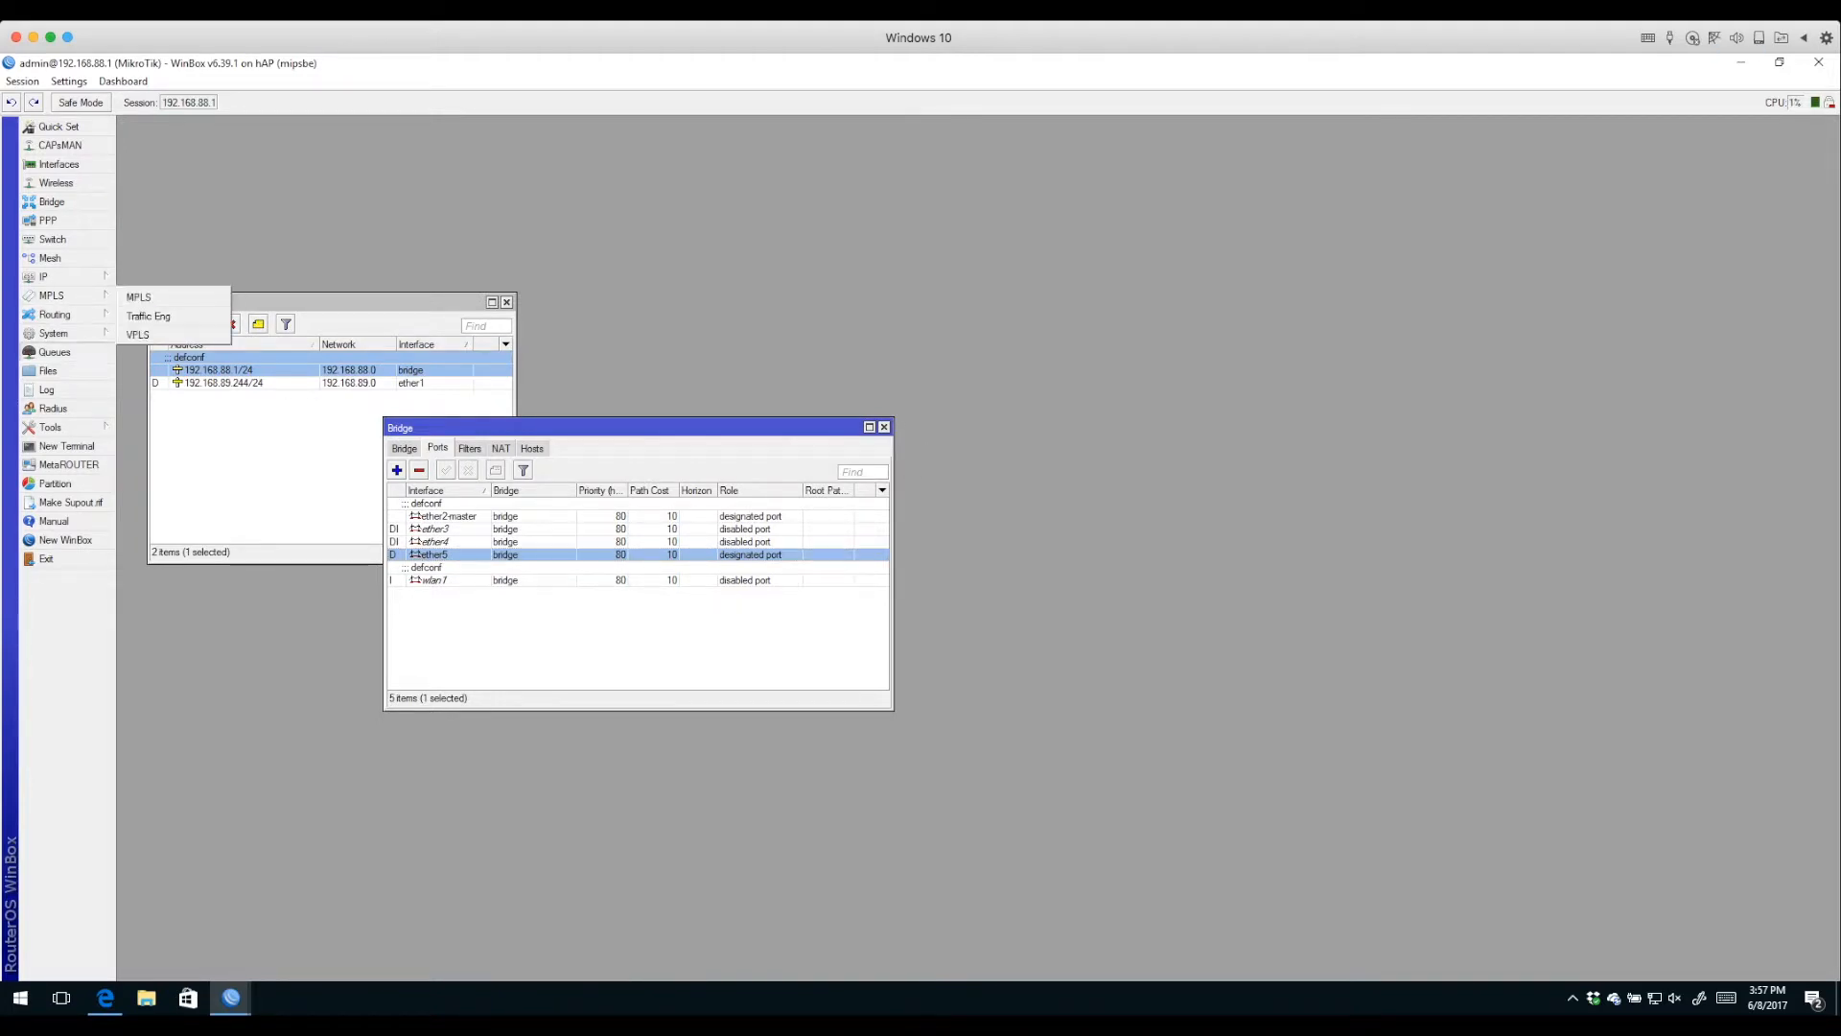
Look over the Queues, Files, Radius and Log windows, and close all open windows.
{"action": "left_click", "coordinate": [54, 352]}
{"action": "left_click", "coordinate": [47, 370]}
{"action": "left_click", "coordinate": [53, 408]}
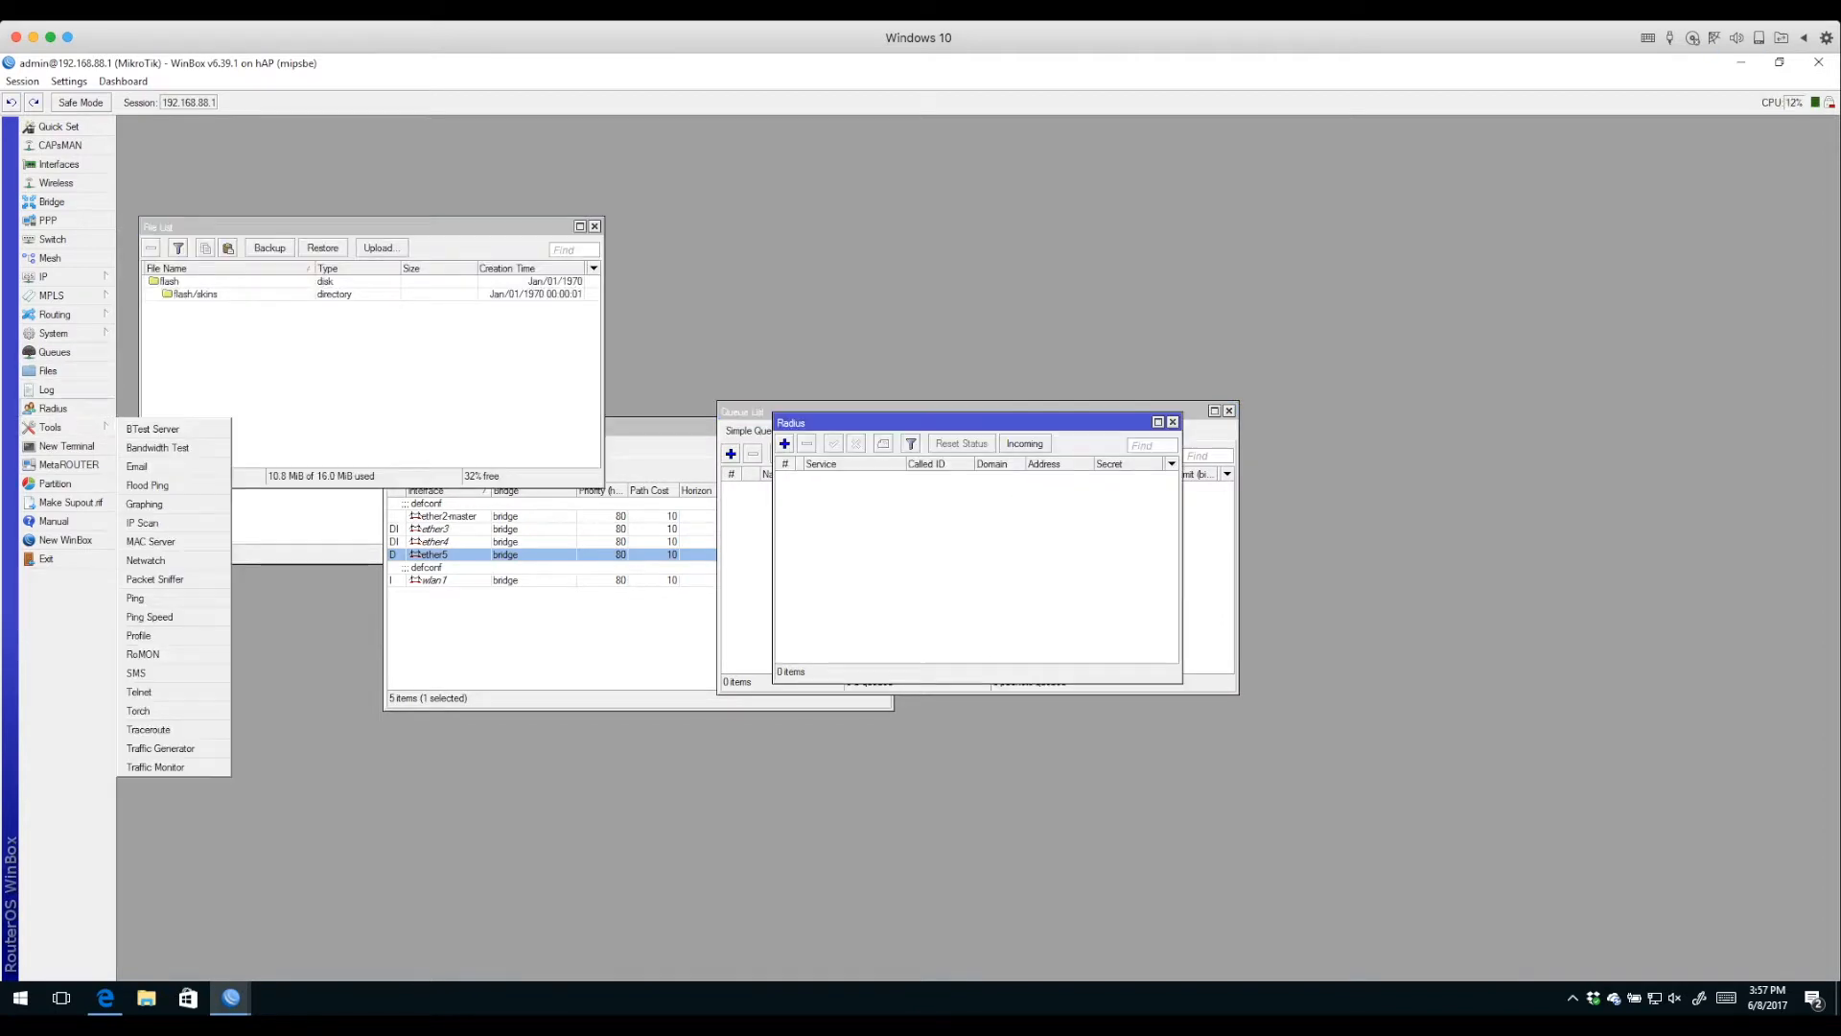
{"action": "left_click", "coordinate": [46, 390]}
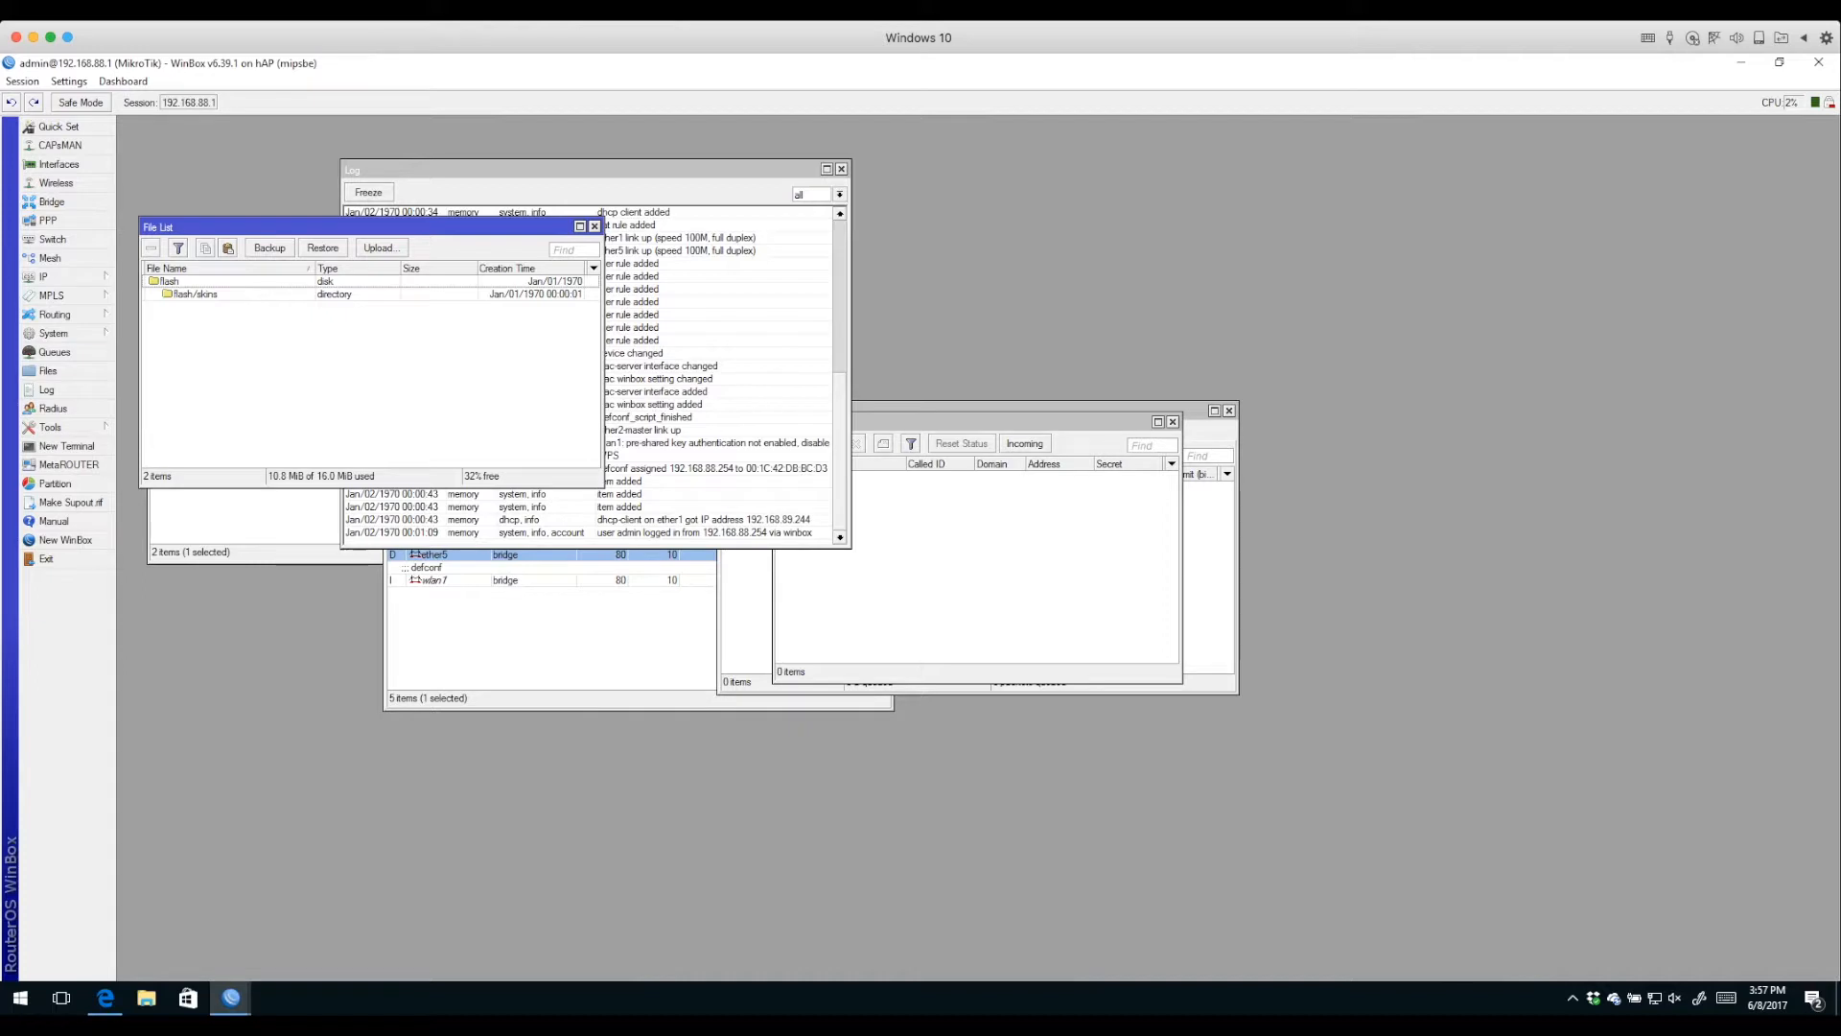
{"action": "key", "text": "Escape"}
{"action": "key", "text": "Escape"}
{"action": "key", "text": "Escape"}
{"action": "key", "text": "Escape"}
{"action": "key", "text": "Escape"}
{"action": "key", "text": "Escape"}
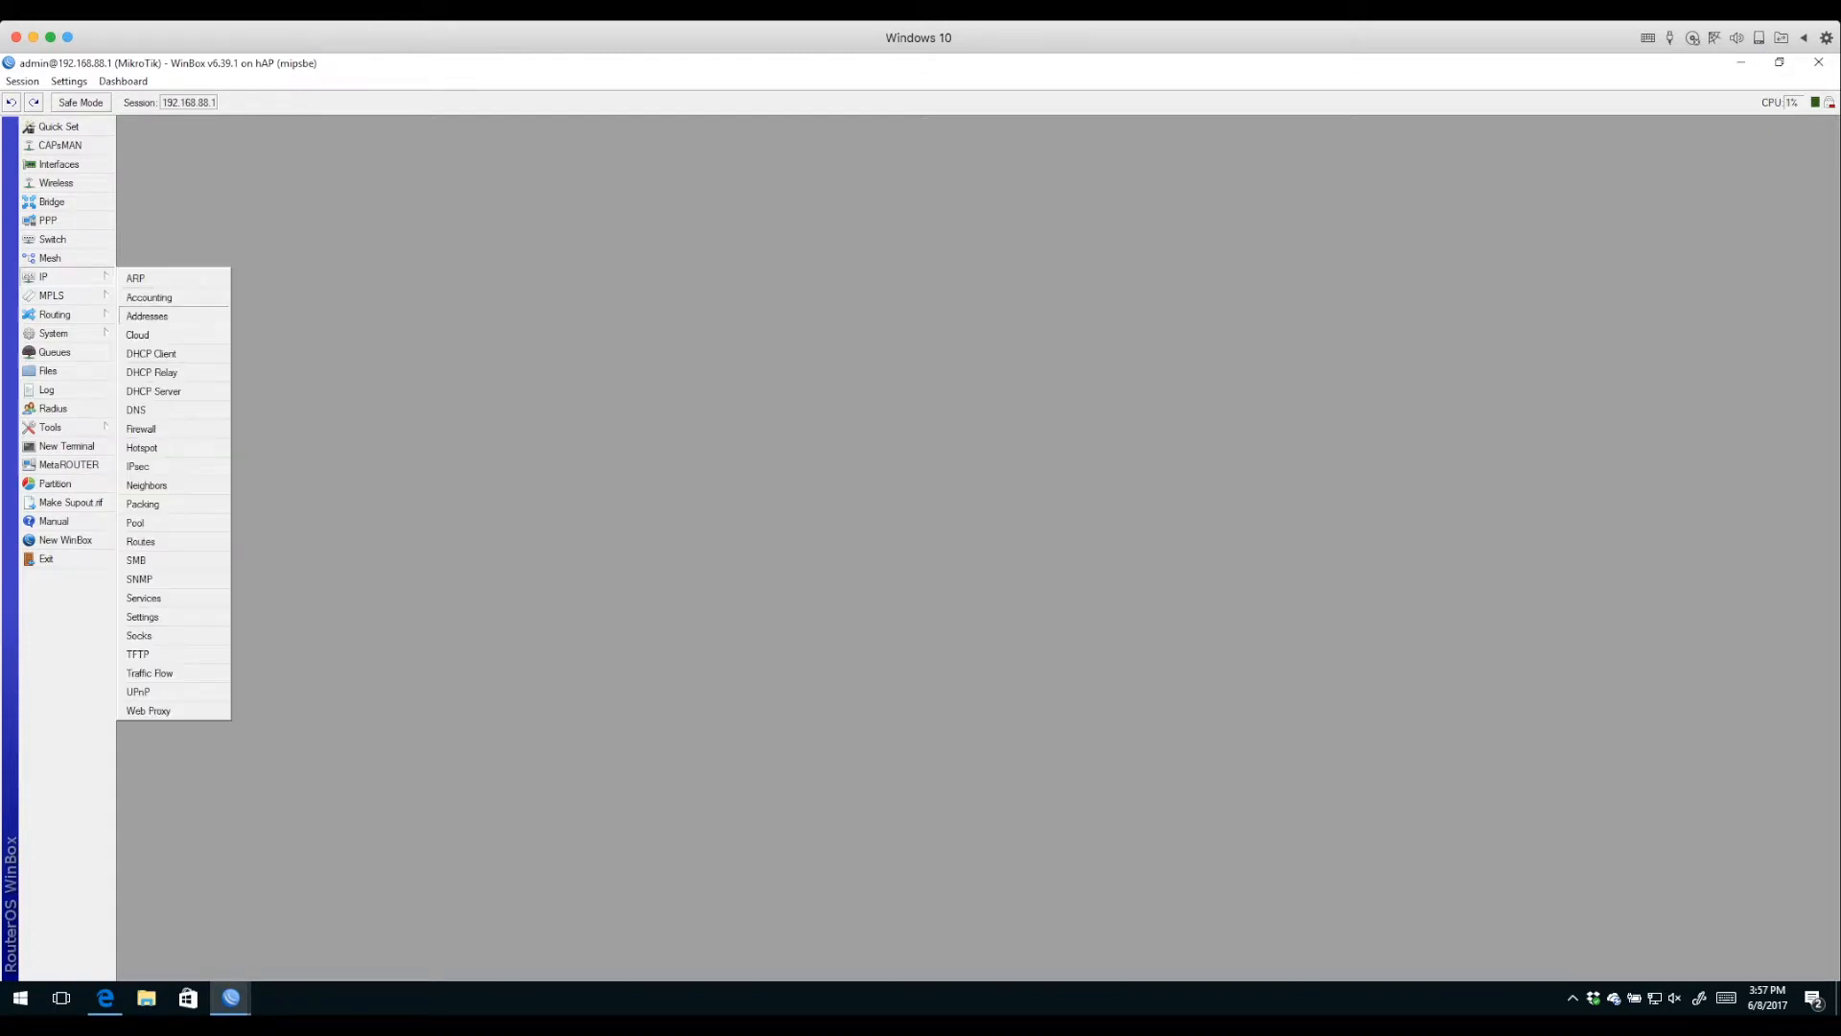
Inspect the bridge and ether1 entries in the IP address list, and close the list.
{"action": "left_click", "coordinate": [147, 316]}
{"action": "double_click", "coordinate": [219, 370]}
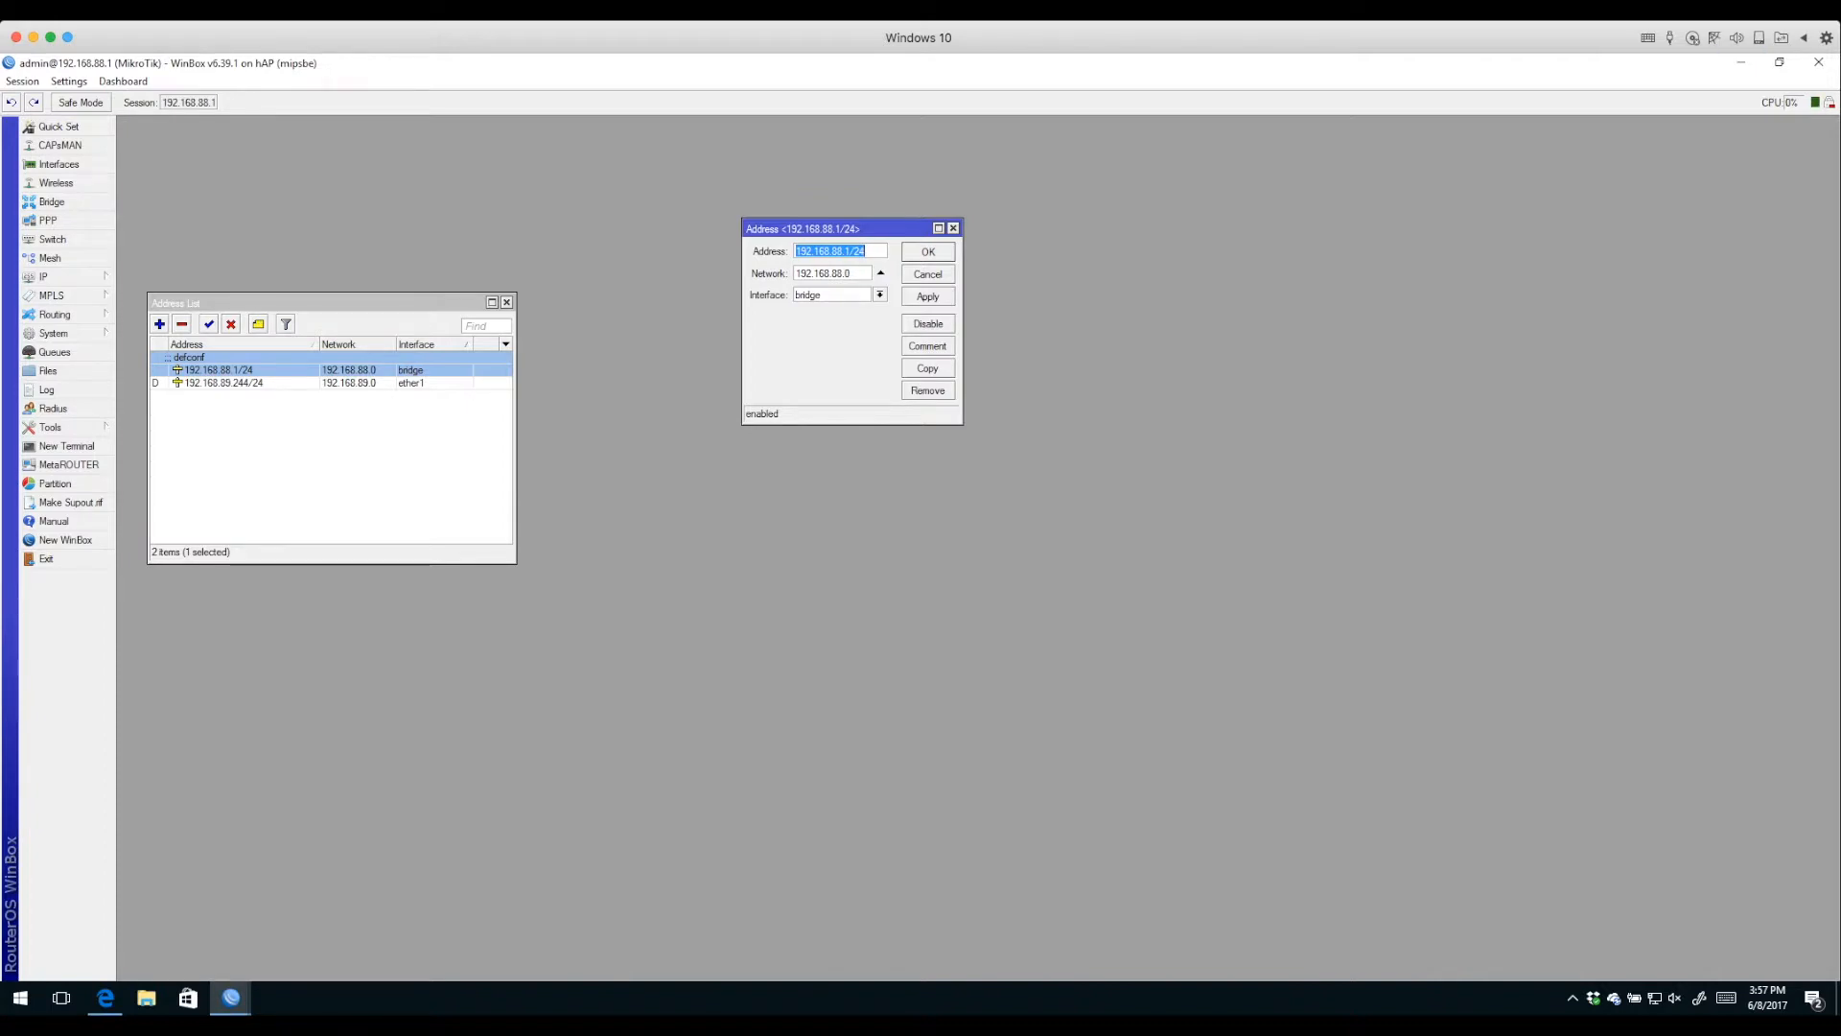
{"action": "key", "text": "Escape"}
{"action": "left_click", "coordinate": [223, 382]}
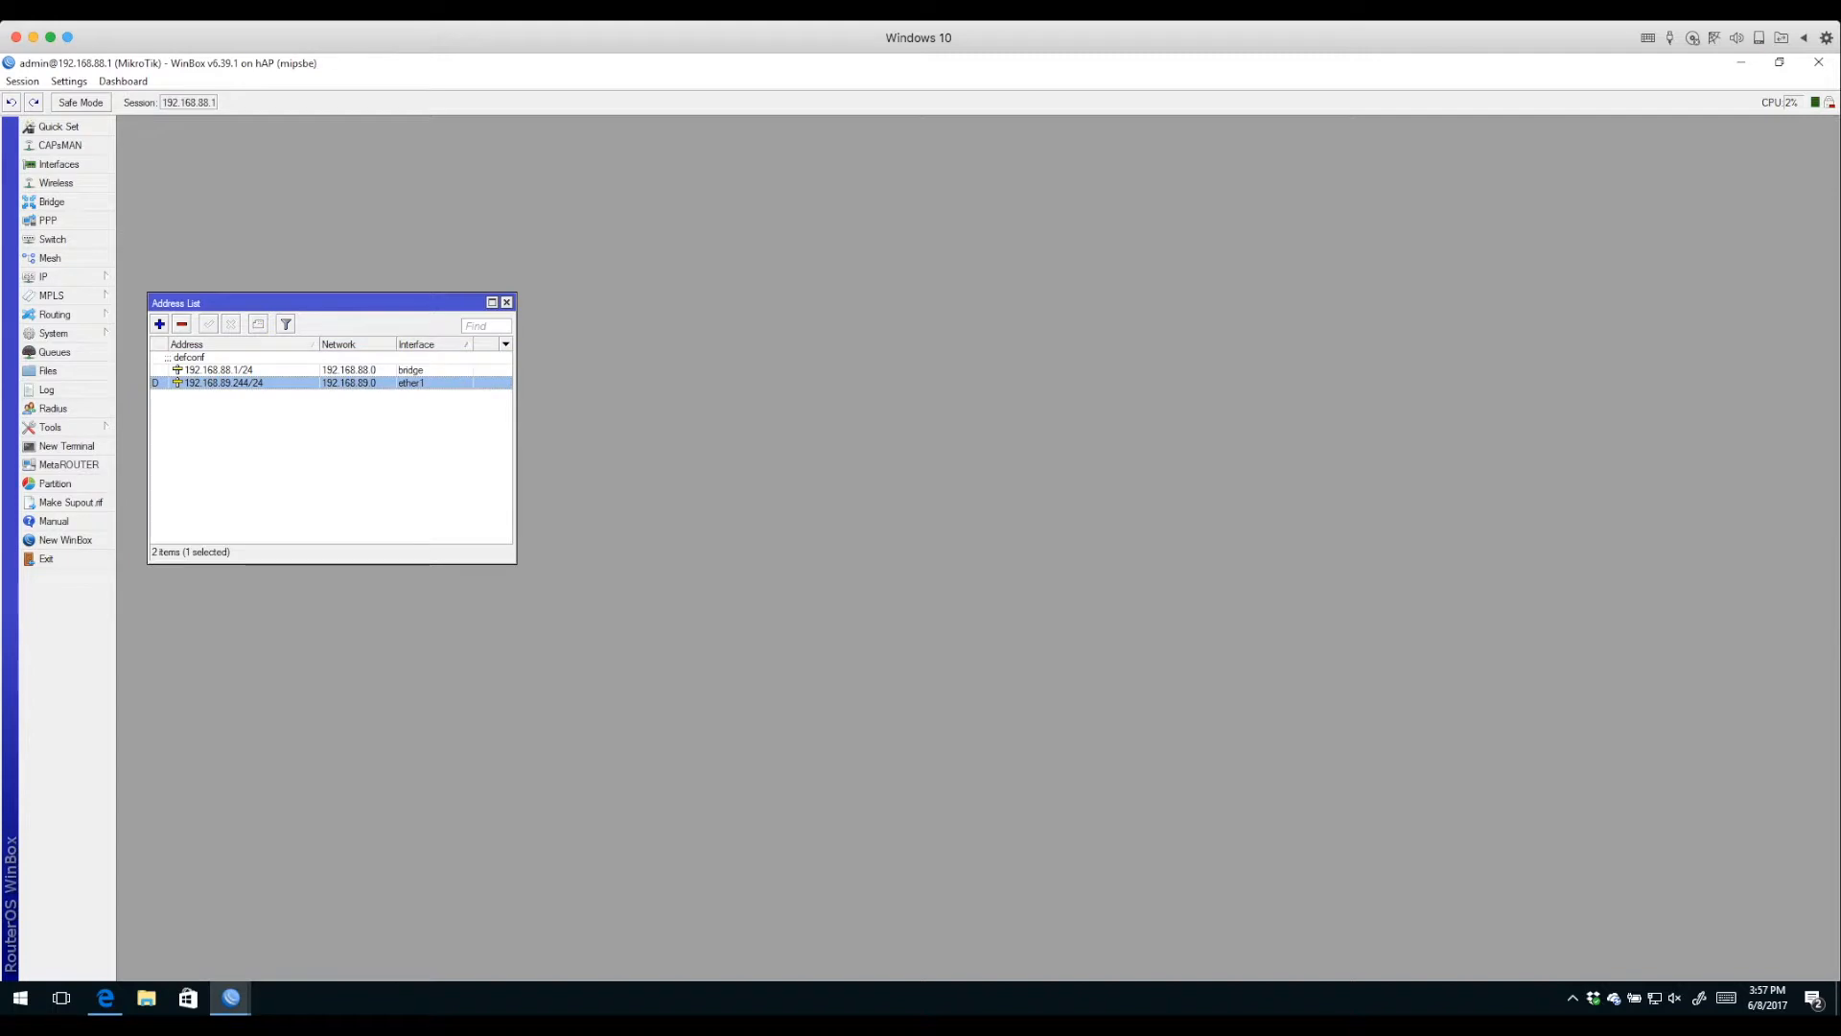
{"action": "key", "text": "Return"}
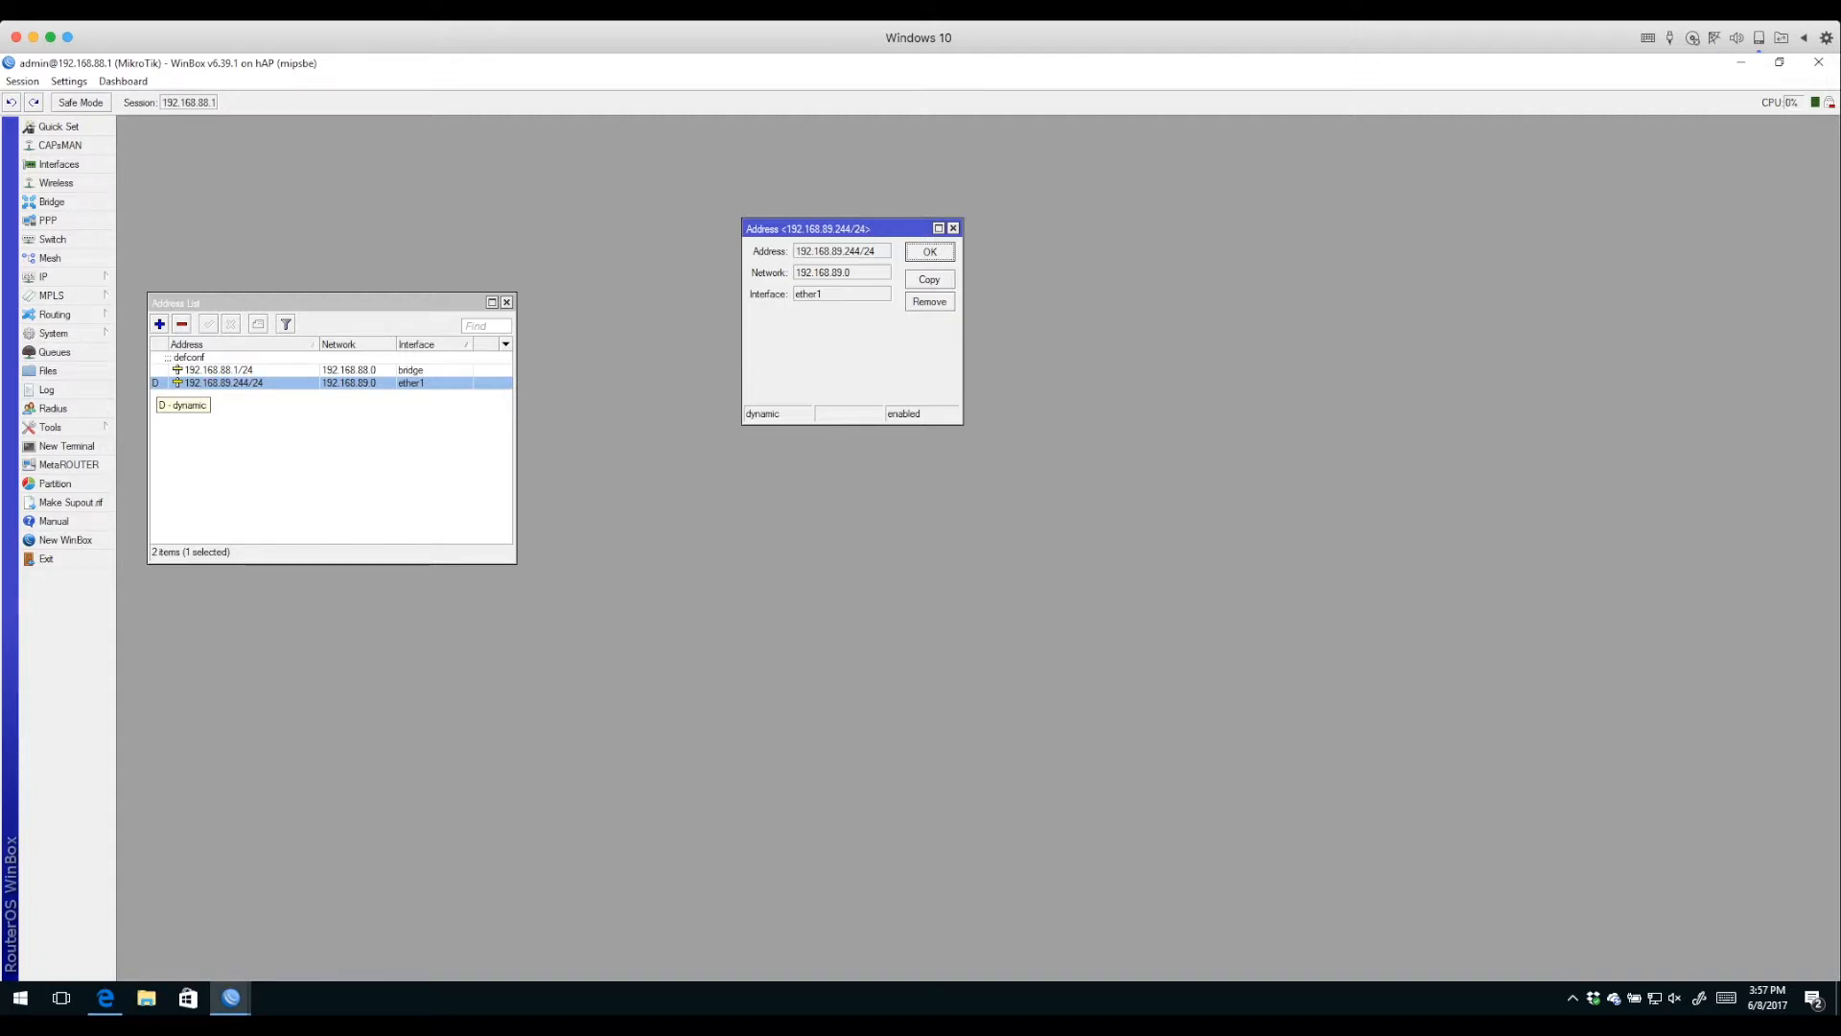
{"action": "left_click", "coordinate": [506, 302]}
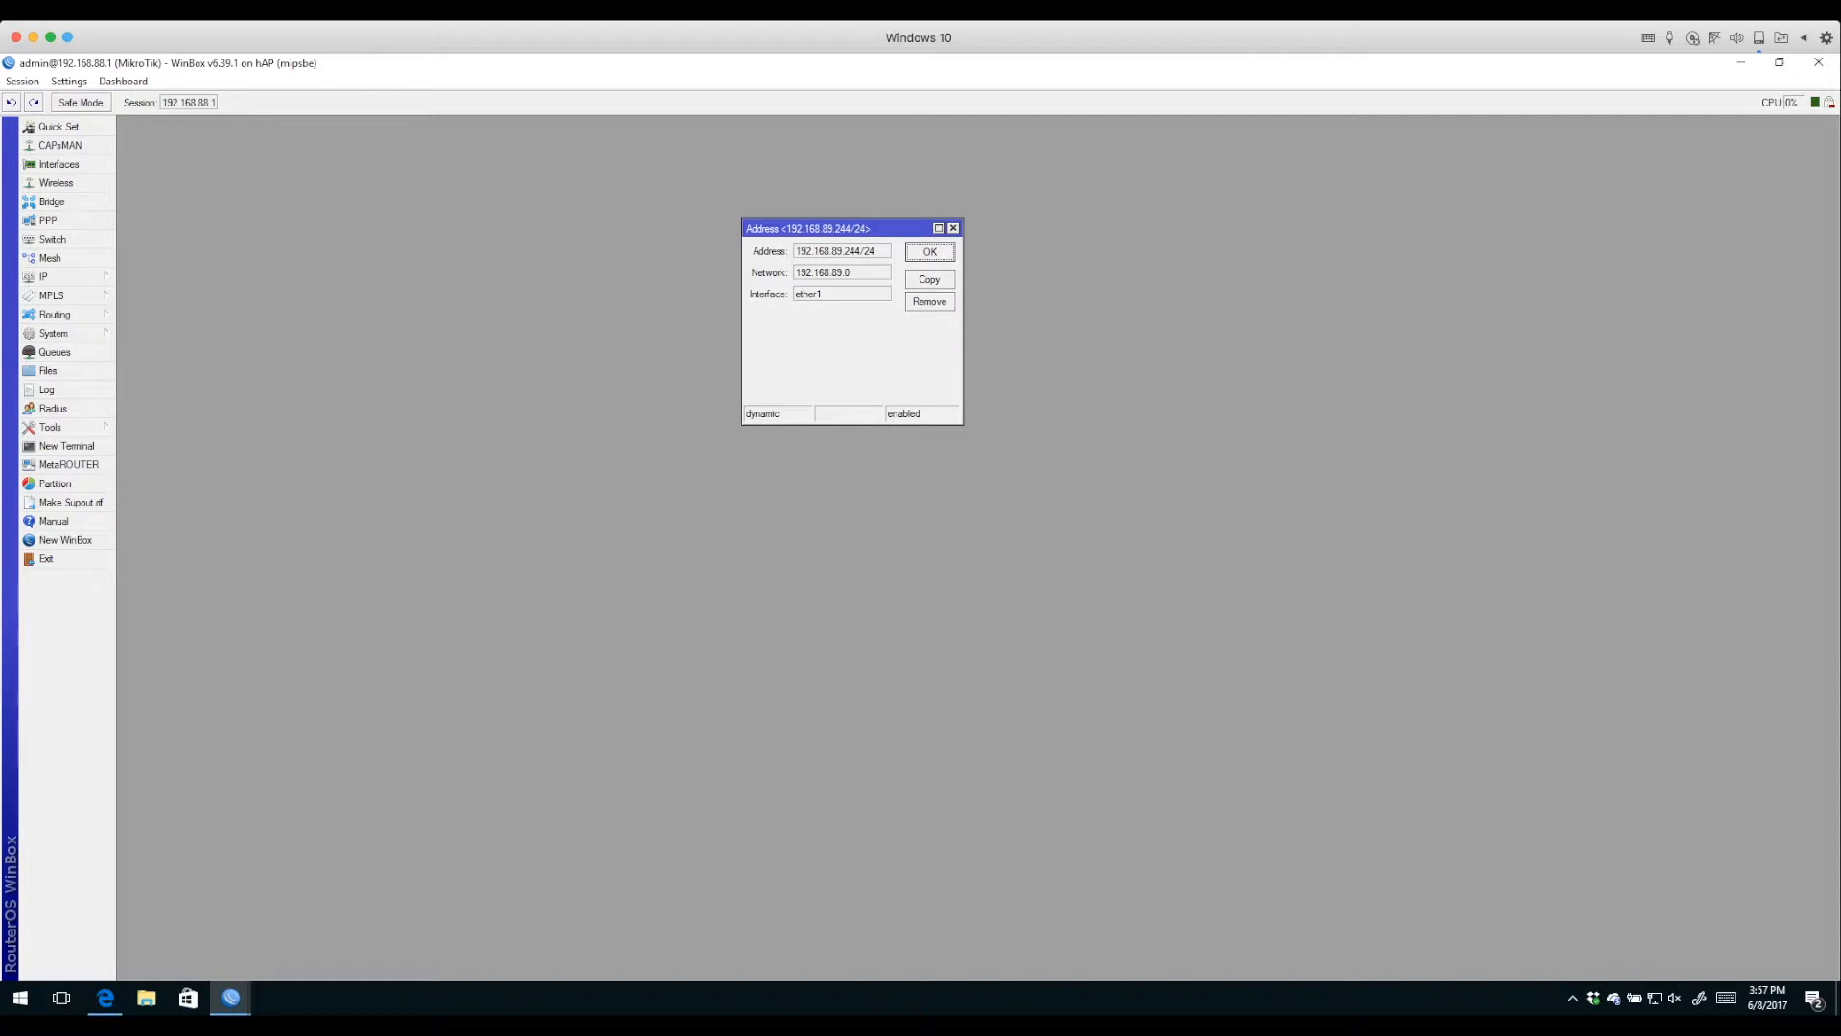
Close the address entry, inspect ether1's DHCP client settings, and cancel its details without changes.
{"action": "key", "text": "Escape"}
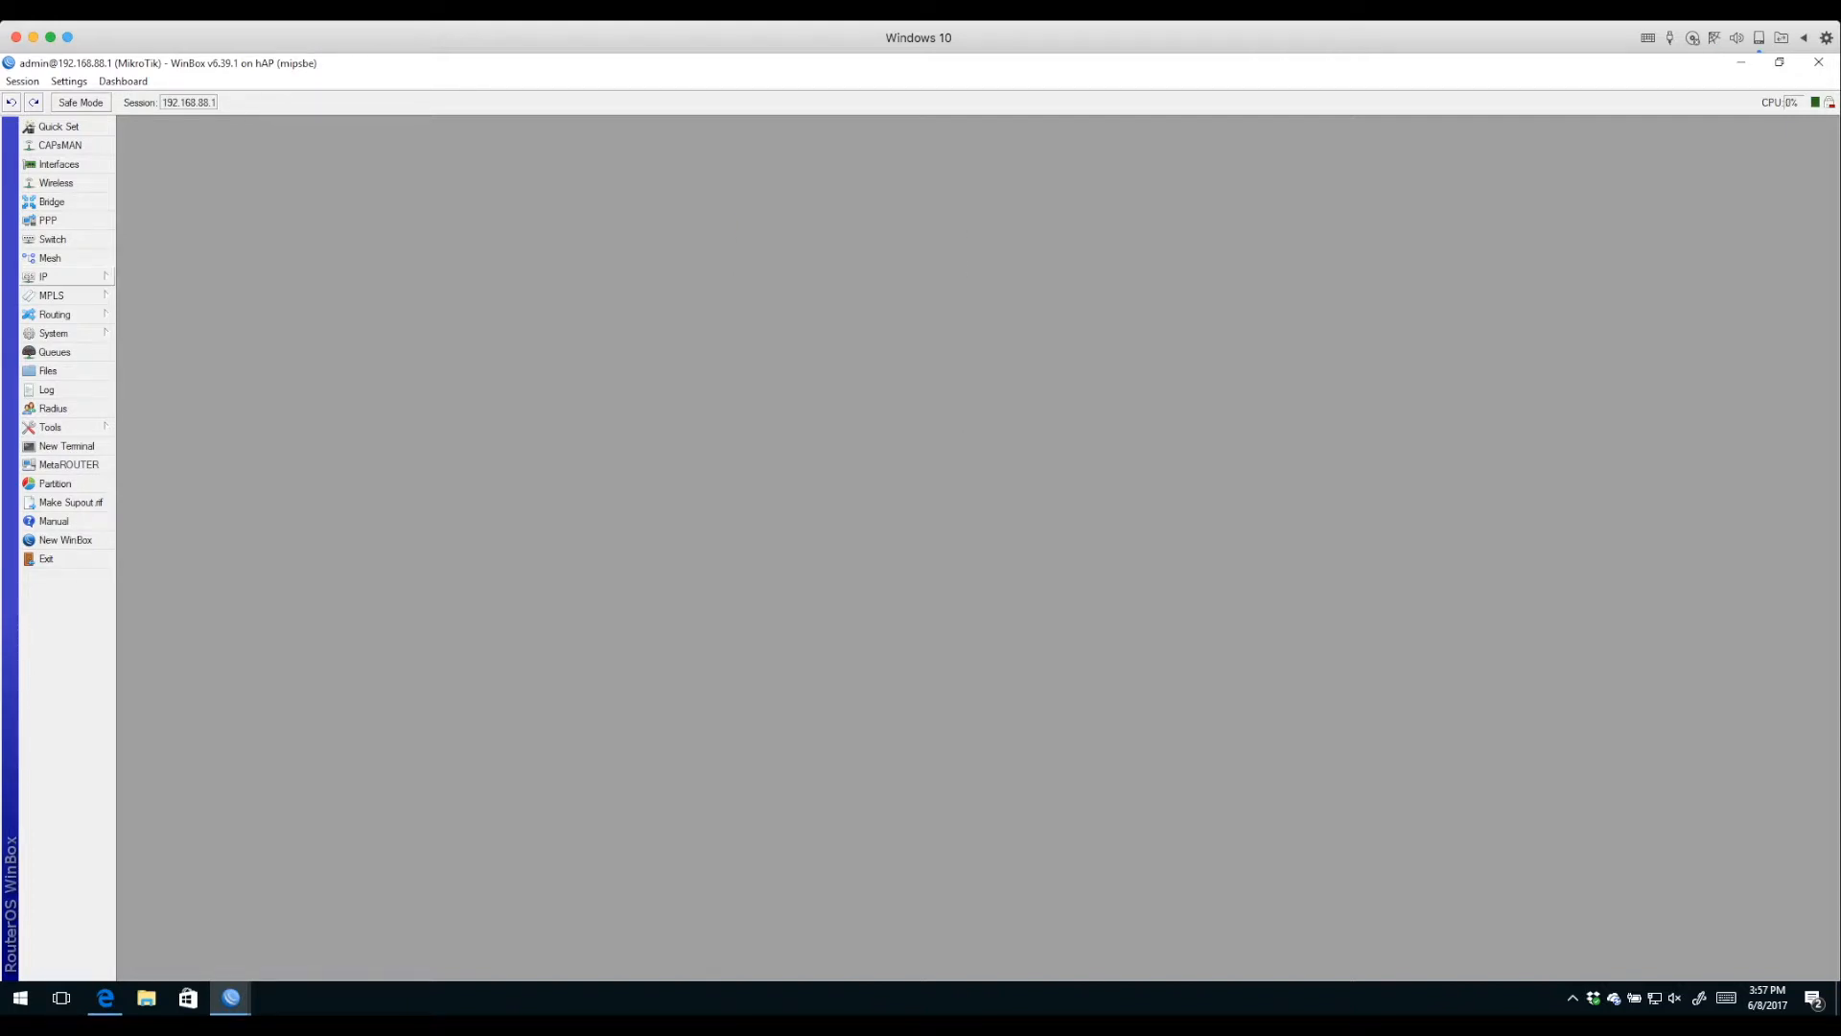
{"action": "left_click", "coordinate": [58, 276]}
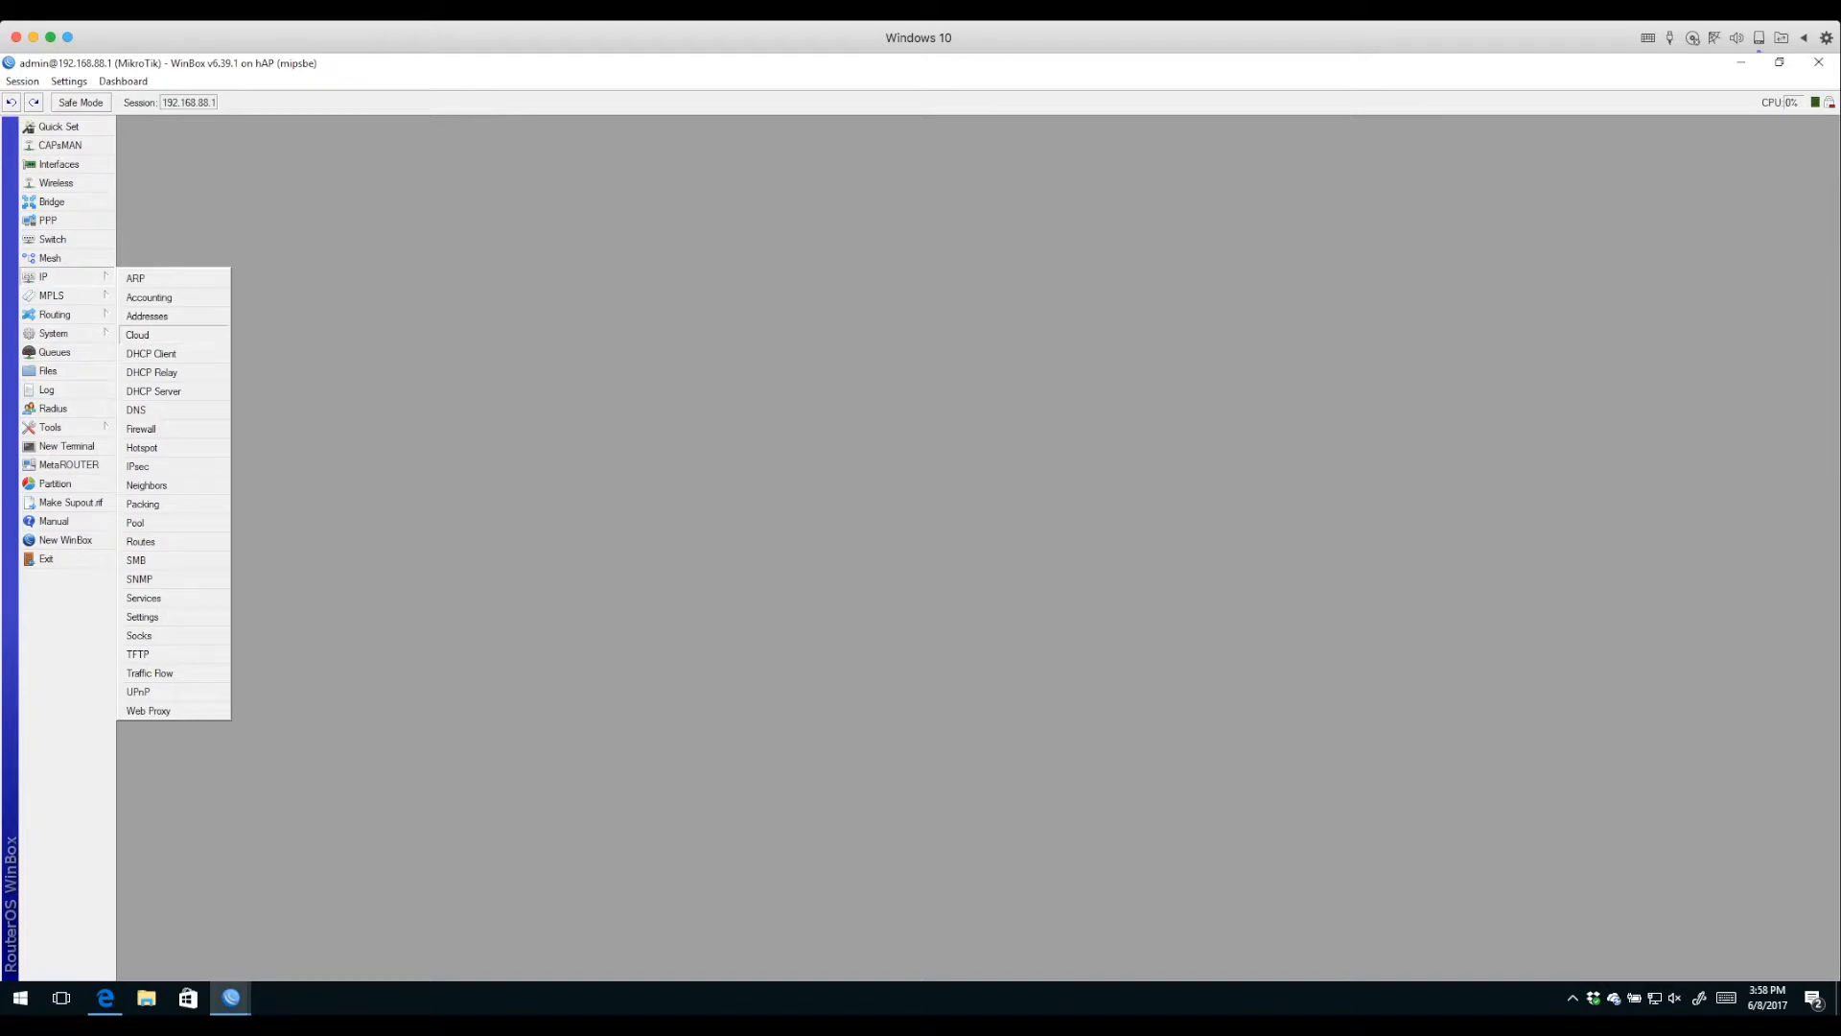
{"action": "left_click", "coordinate": [151, 354]}
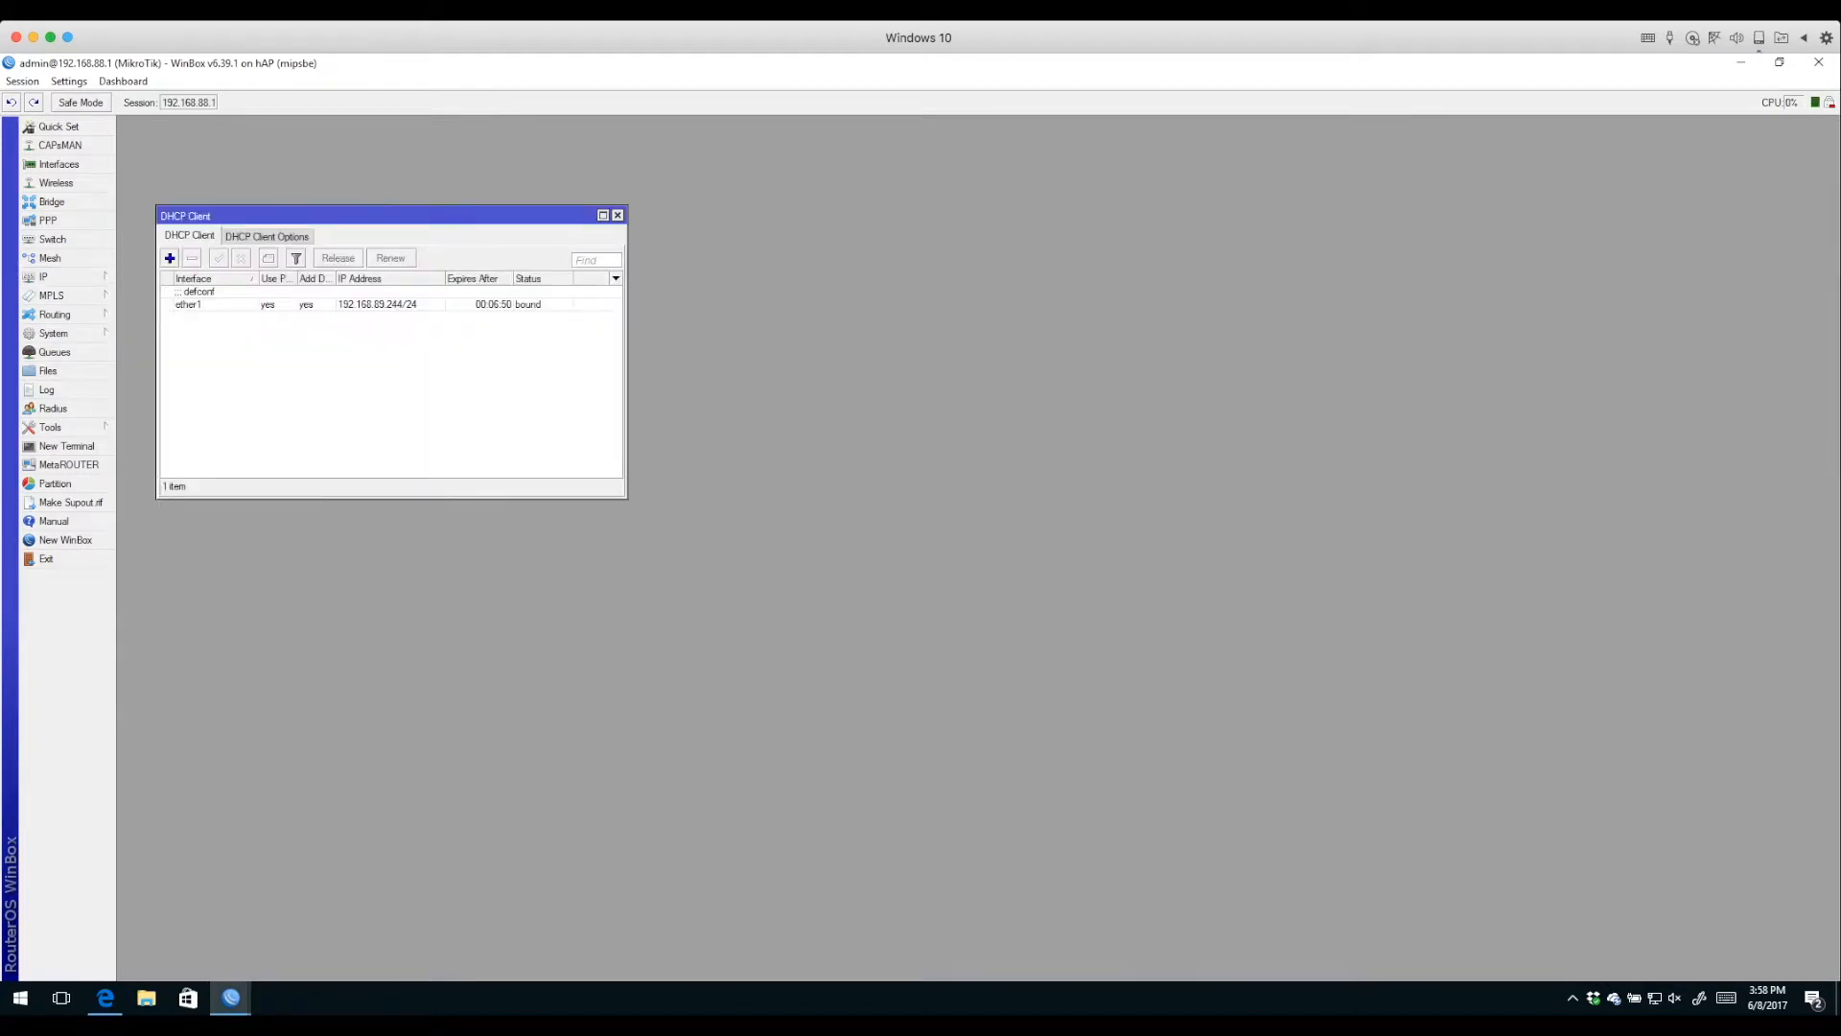
{"action": "double_click", "coordinate": [190, 304]}
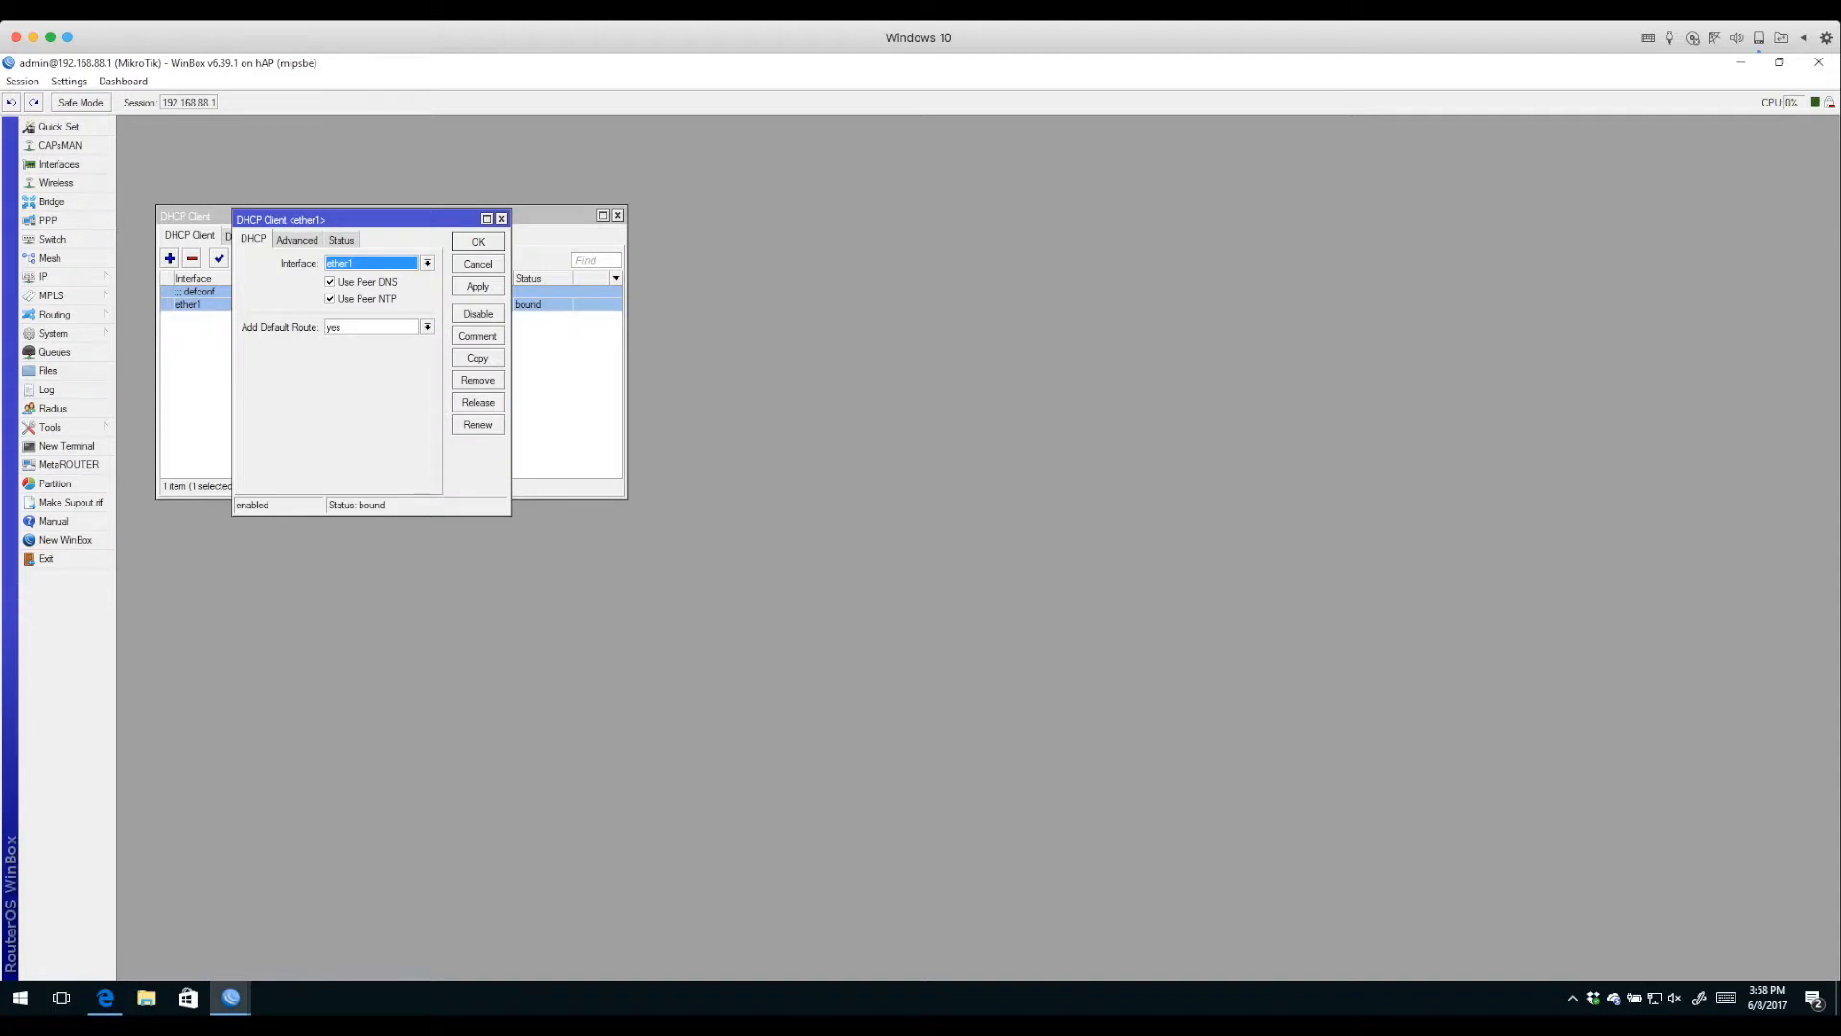
{"action": "left_click", "coordinate": [478, 264]}
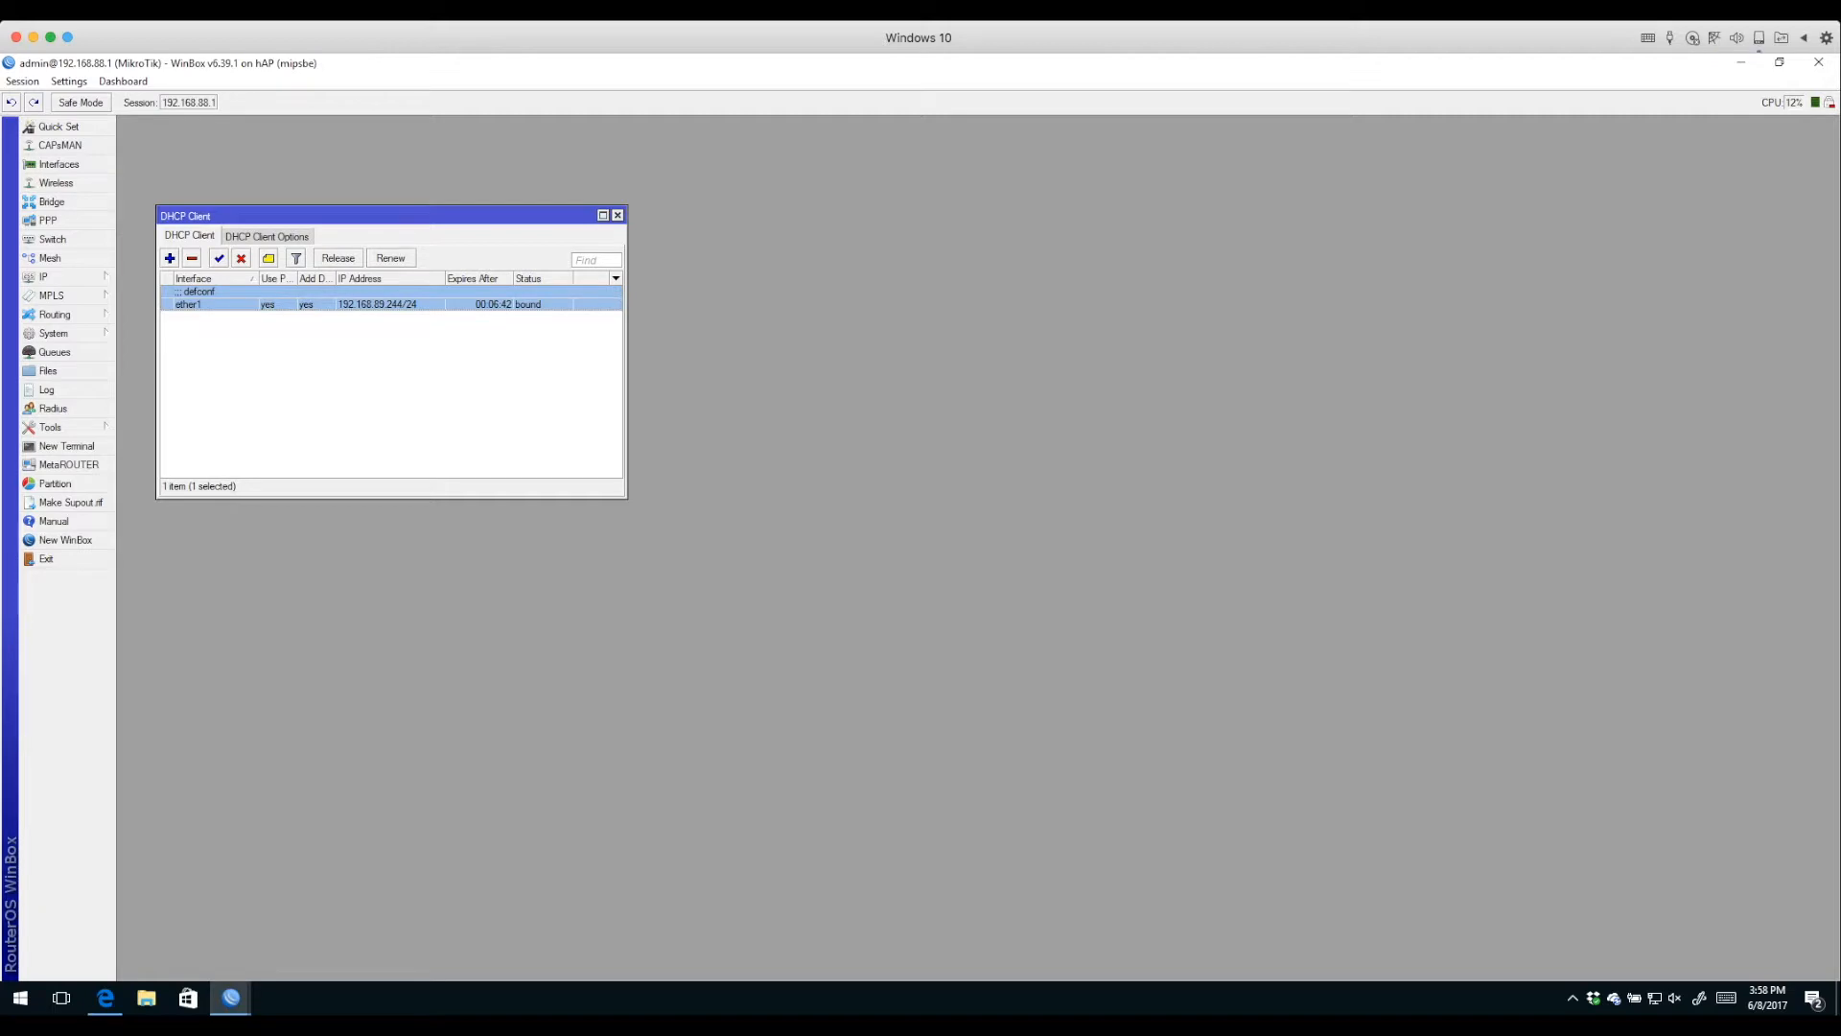
Select the bridge entry in the IP address list, check ether2-master through wlan1 in the interface list, and close the interface list.
{"action": "left_click", "coordinate": [43, 276]}
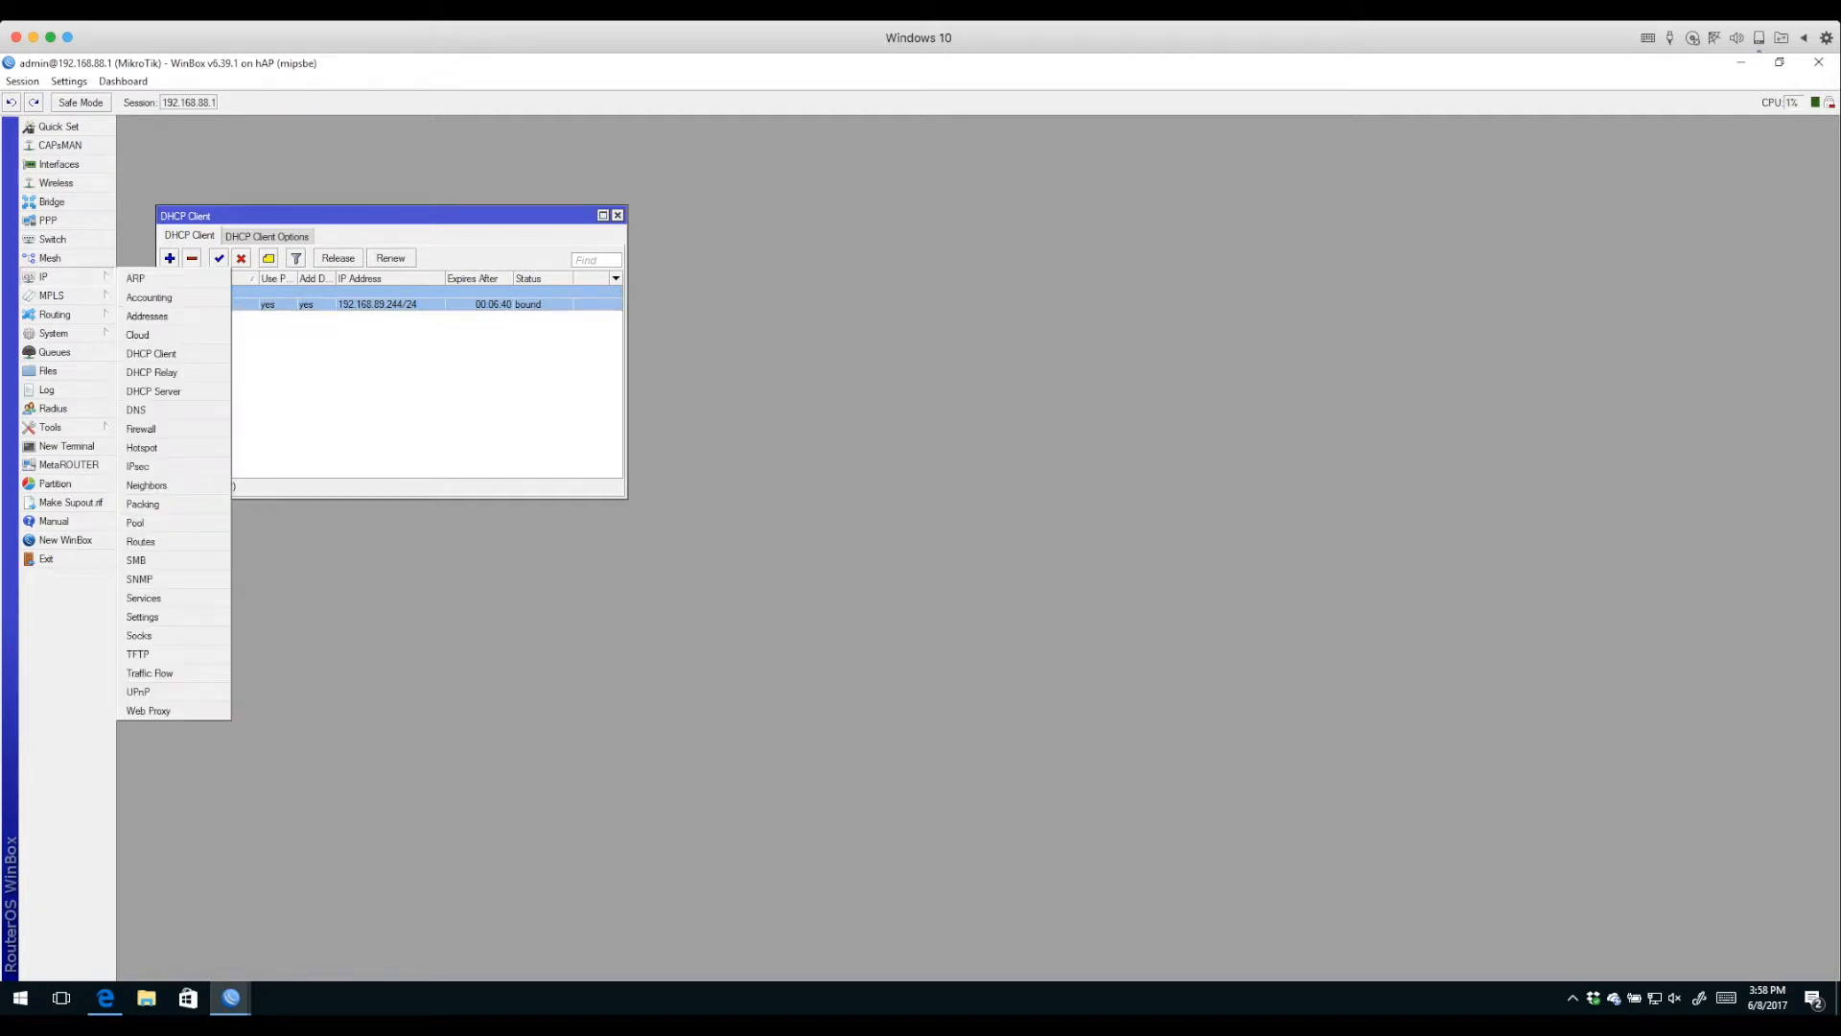
{"action": "left_click", "coordinate": [144, 314]}
{"action": "left_click", "coordinate": [219, 370]}
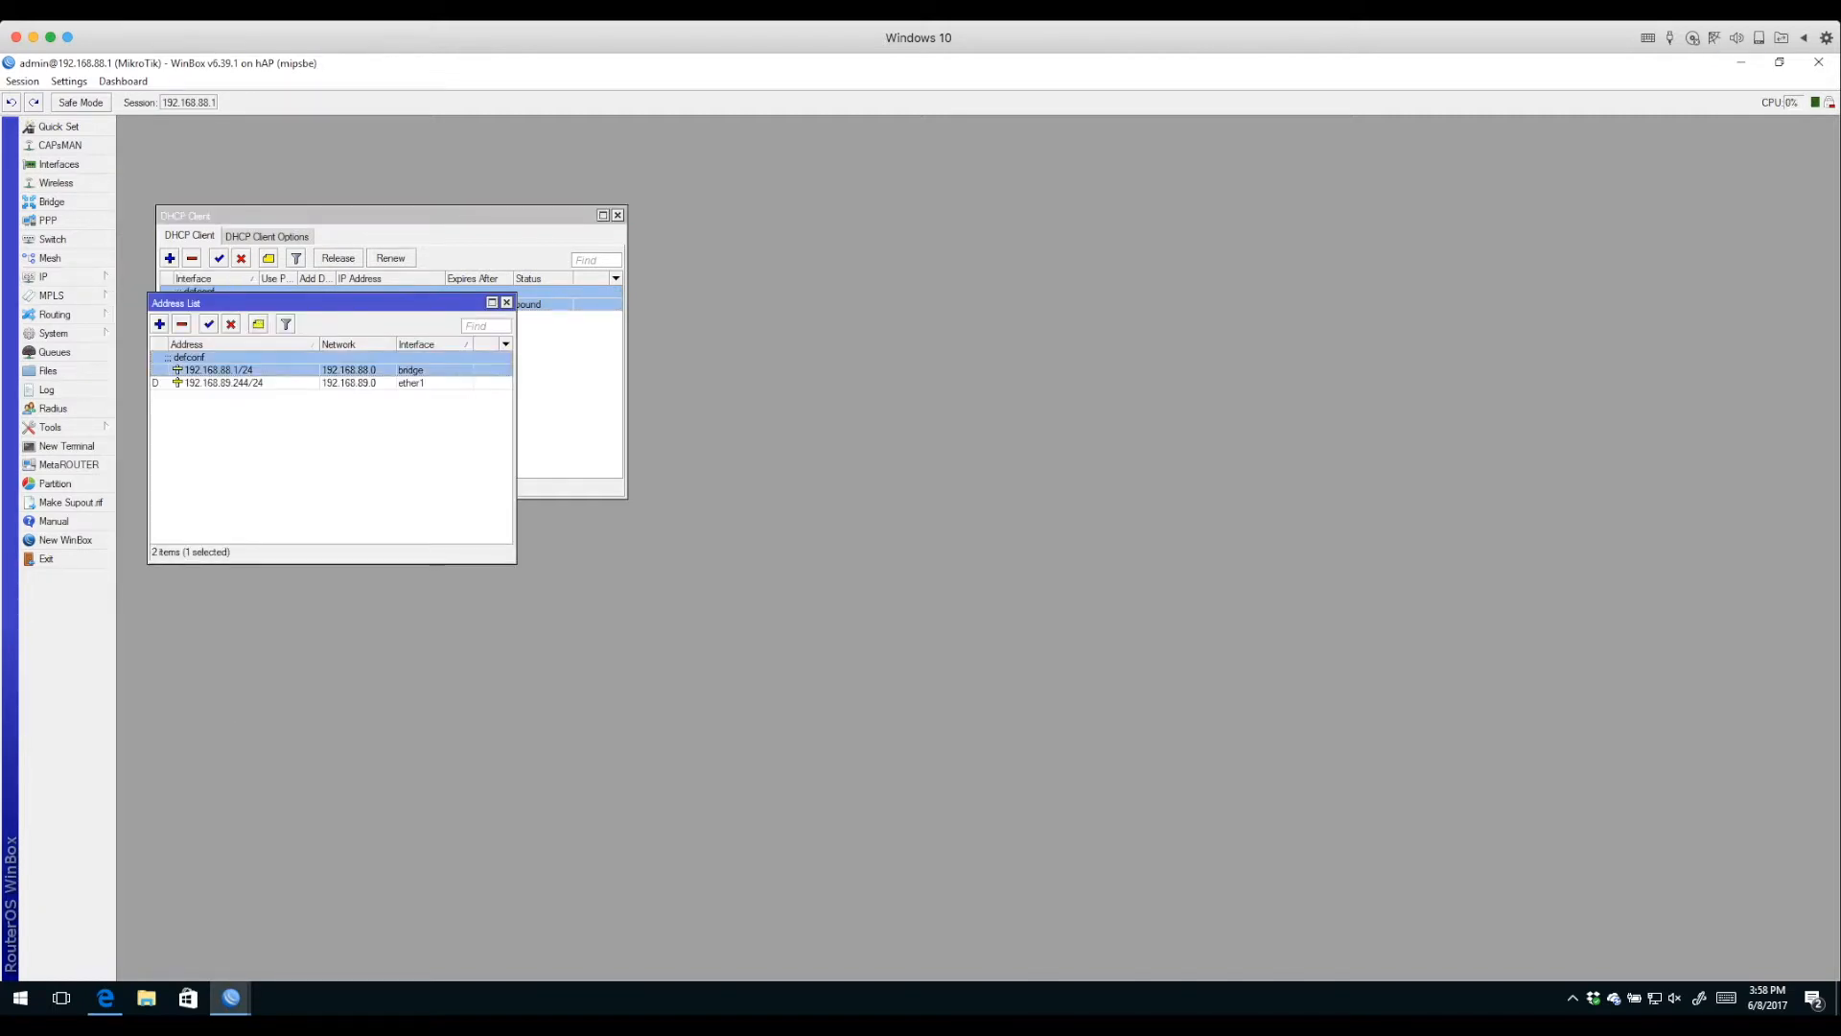
{"action": "left_click", "coordinate": [58, 164]}
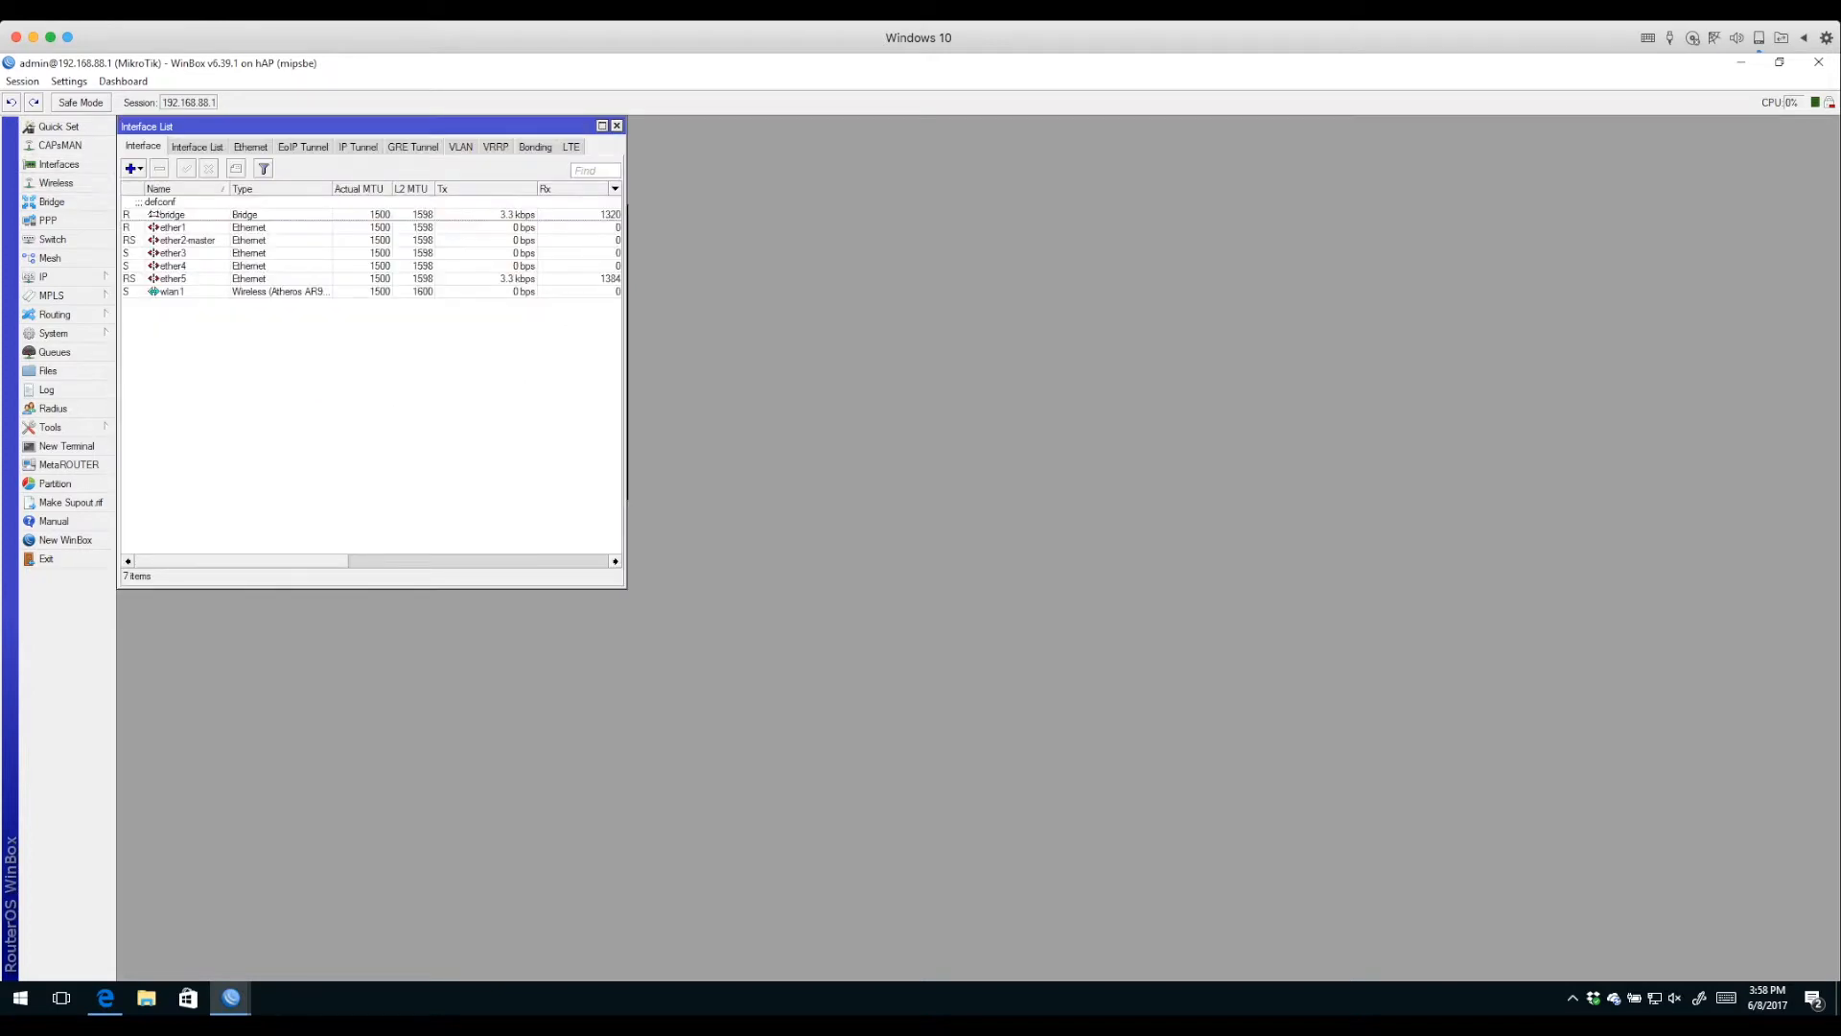
{"action": "left_click", "coordinate": [187, 239]}
{"action": "left_click", "coordinate": [174, 253]}
{"action": "left_click", "coordinate": [175, 265]}
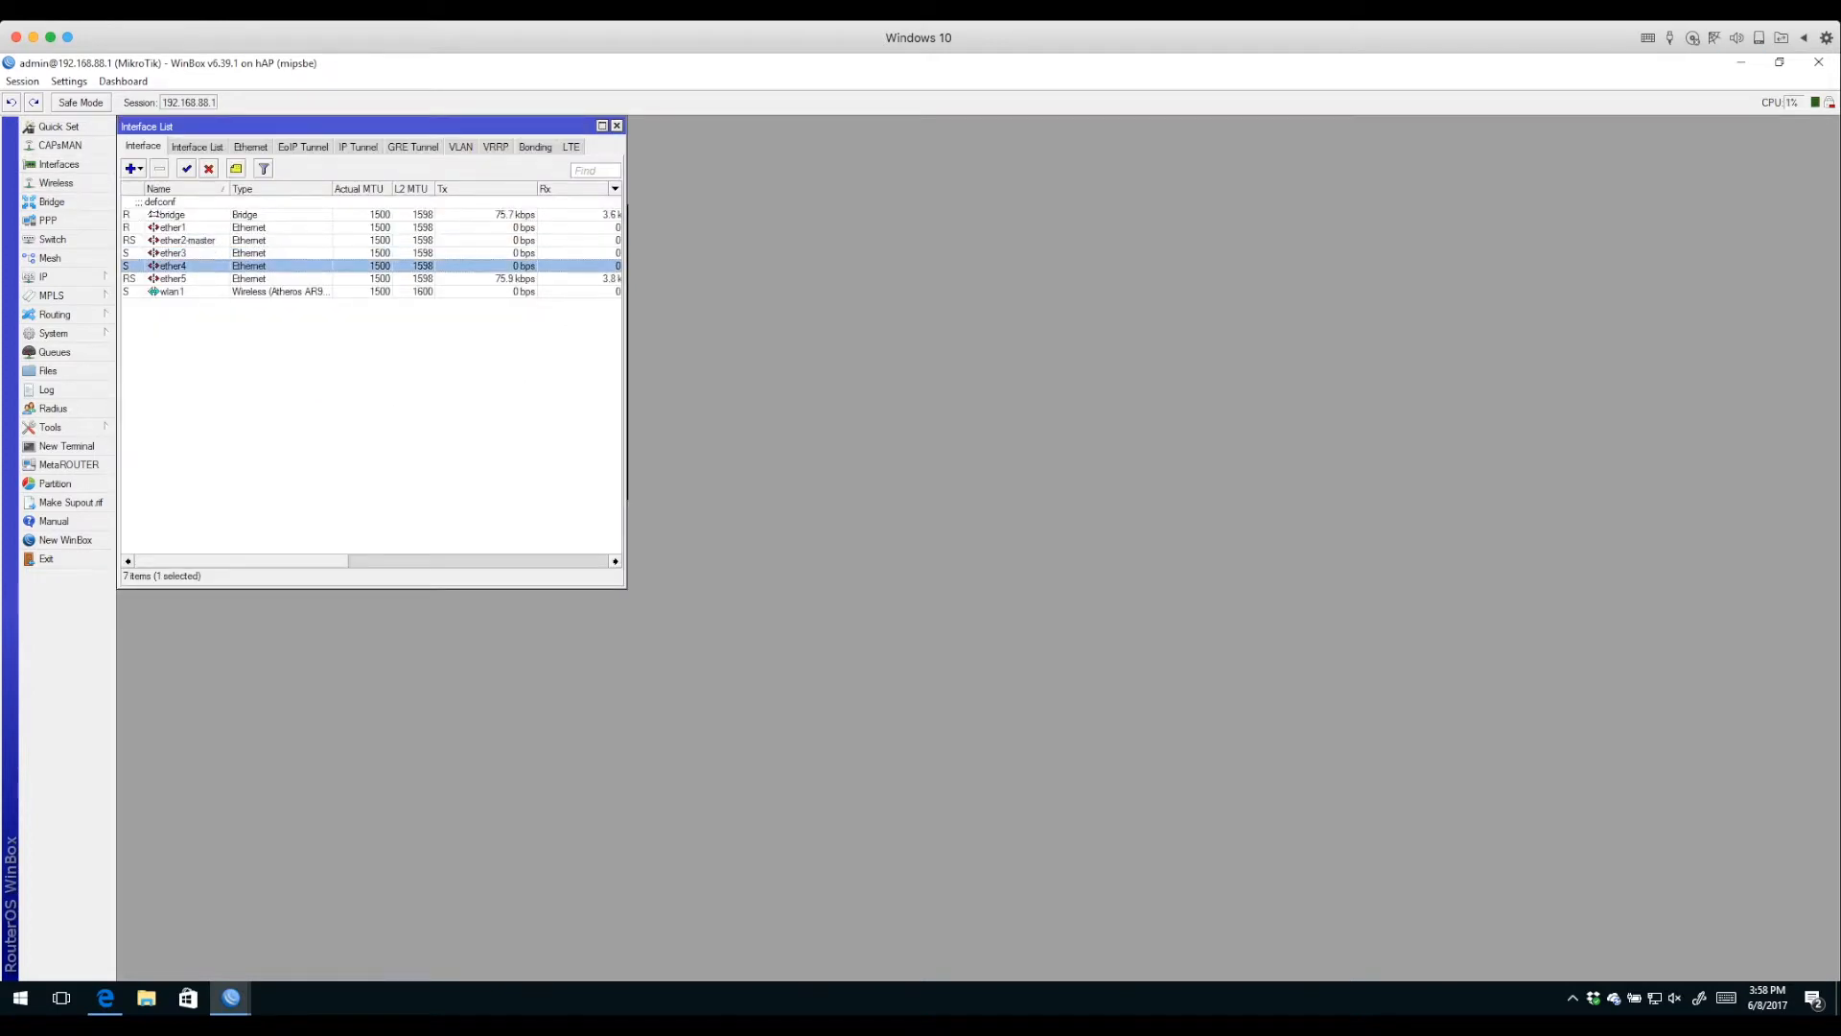
{"action": "left_click", "coordinate": [175, 279]}
{"action": "left_click", "coordinate": [172, 291]}
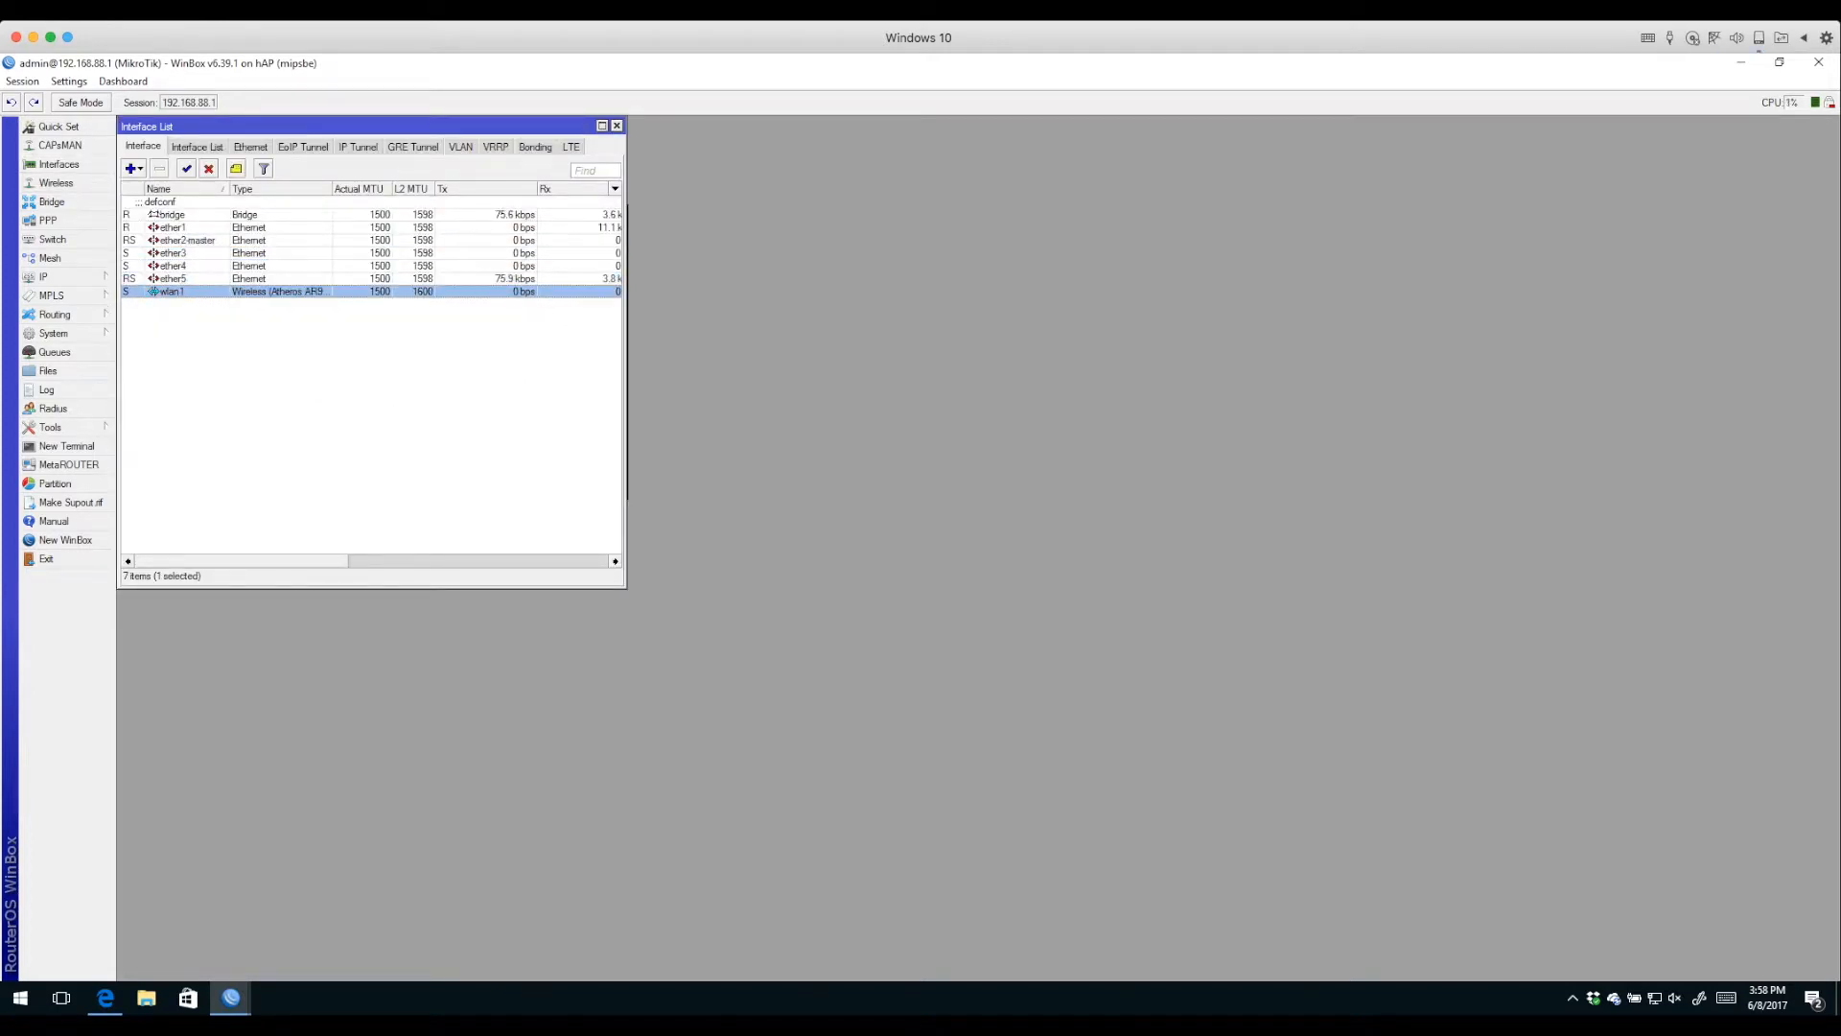
{"action": "left_click", "coordinate": [616, 126]}
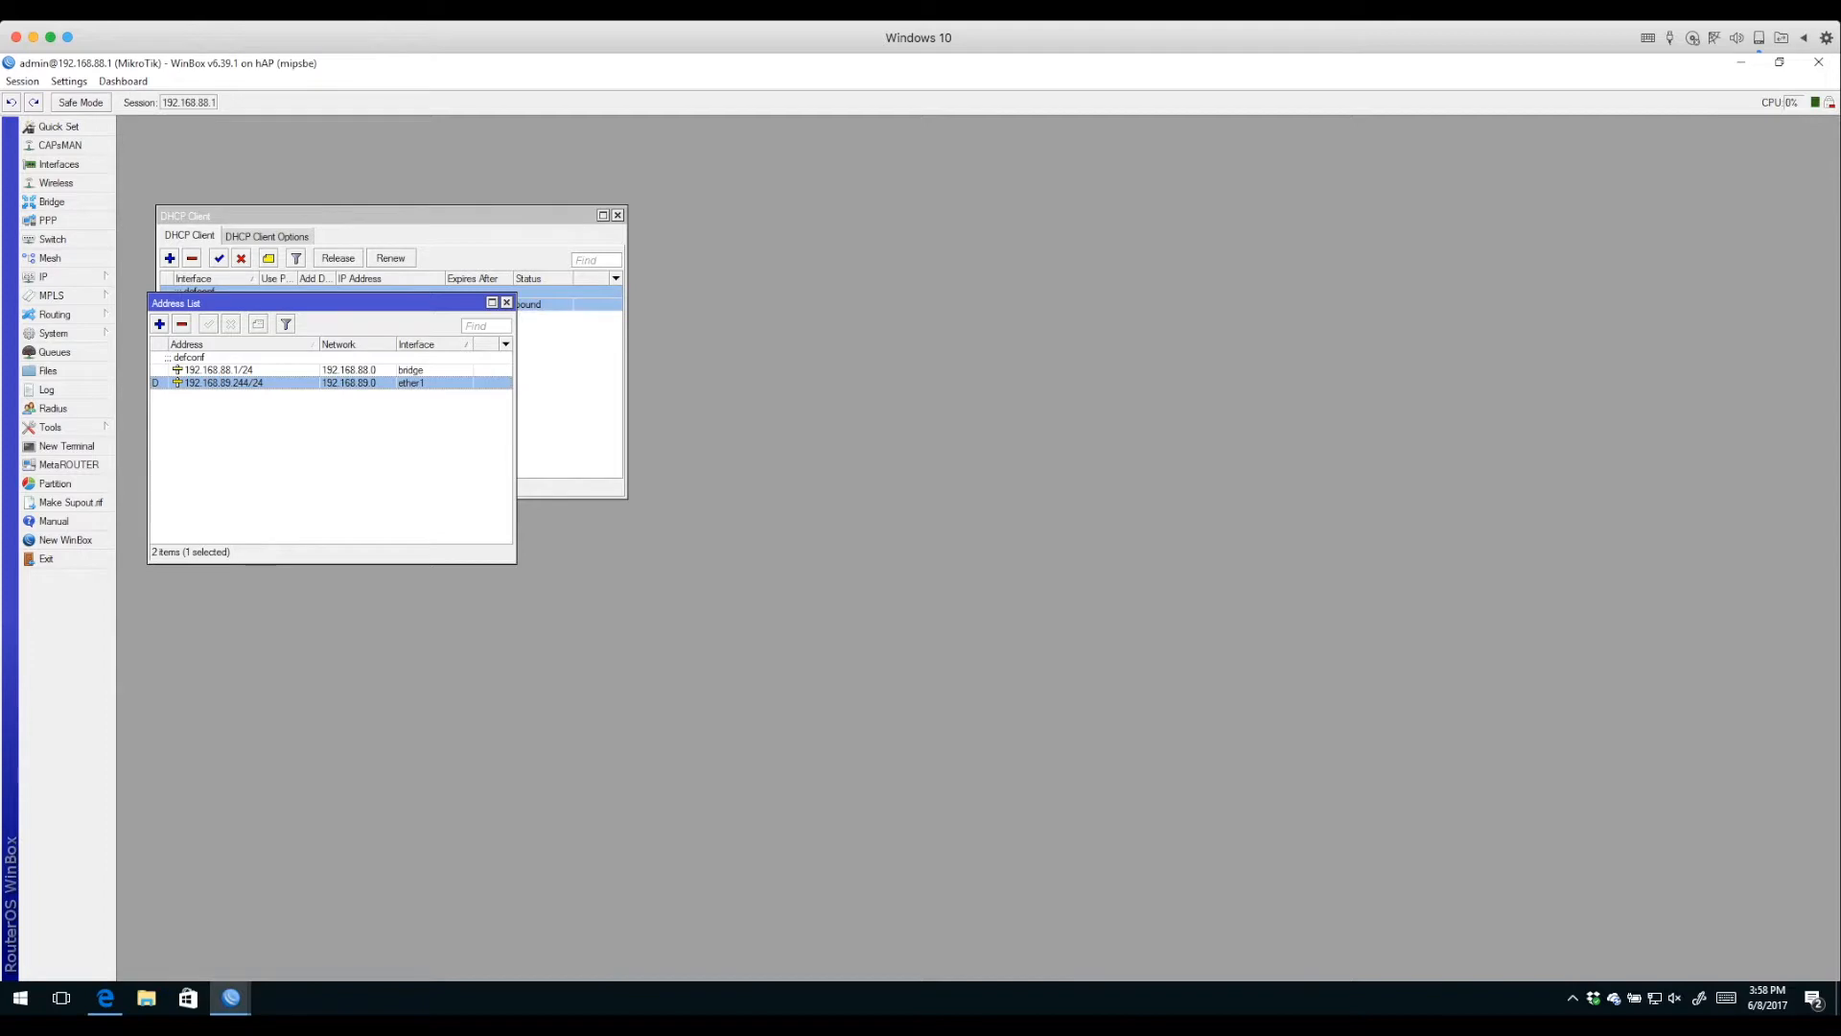
Move the address list off the DHCP client entry to compare their ether1 addresses, and close both windows.
{"action": "left_click_drag", "start_coordinate": [326, 303], "coordinate": [378, 434]}
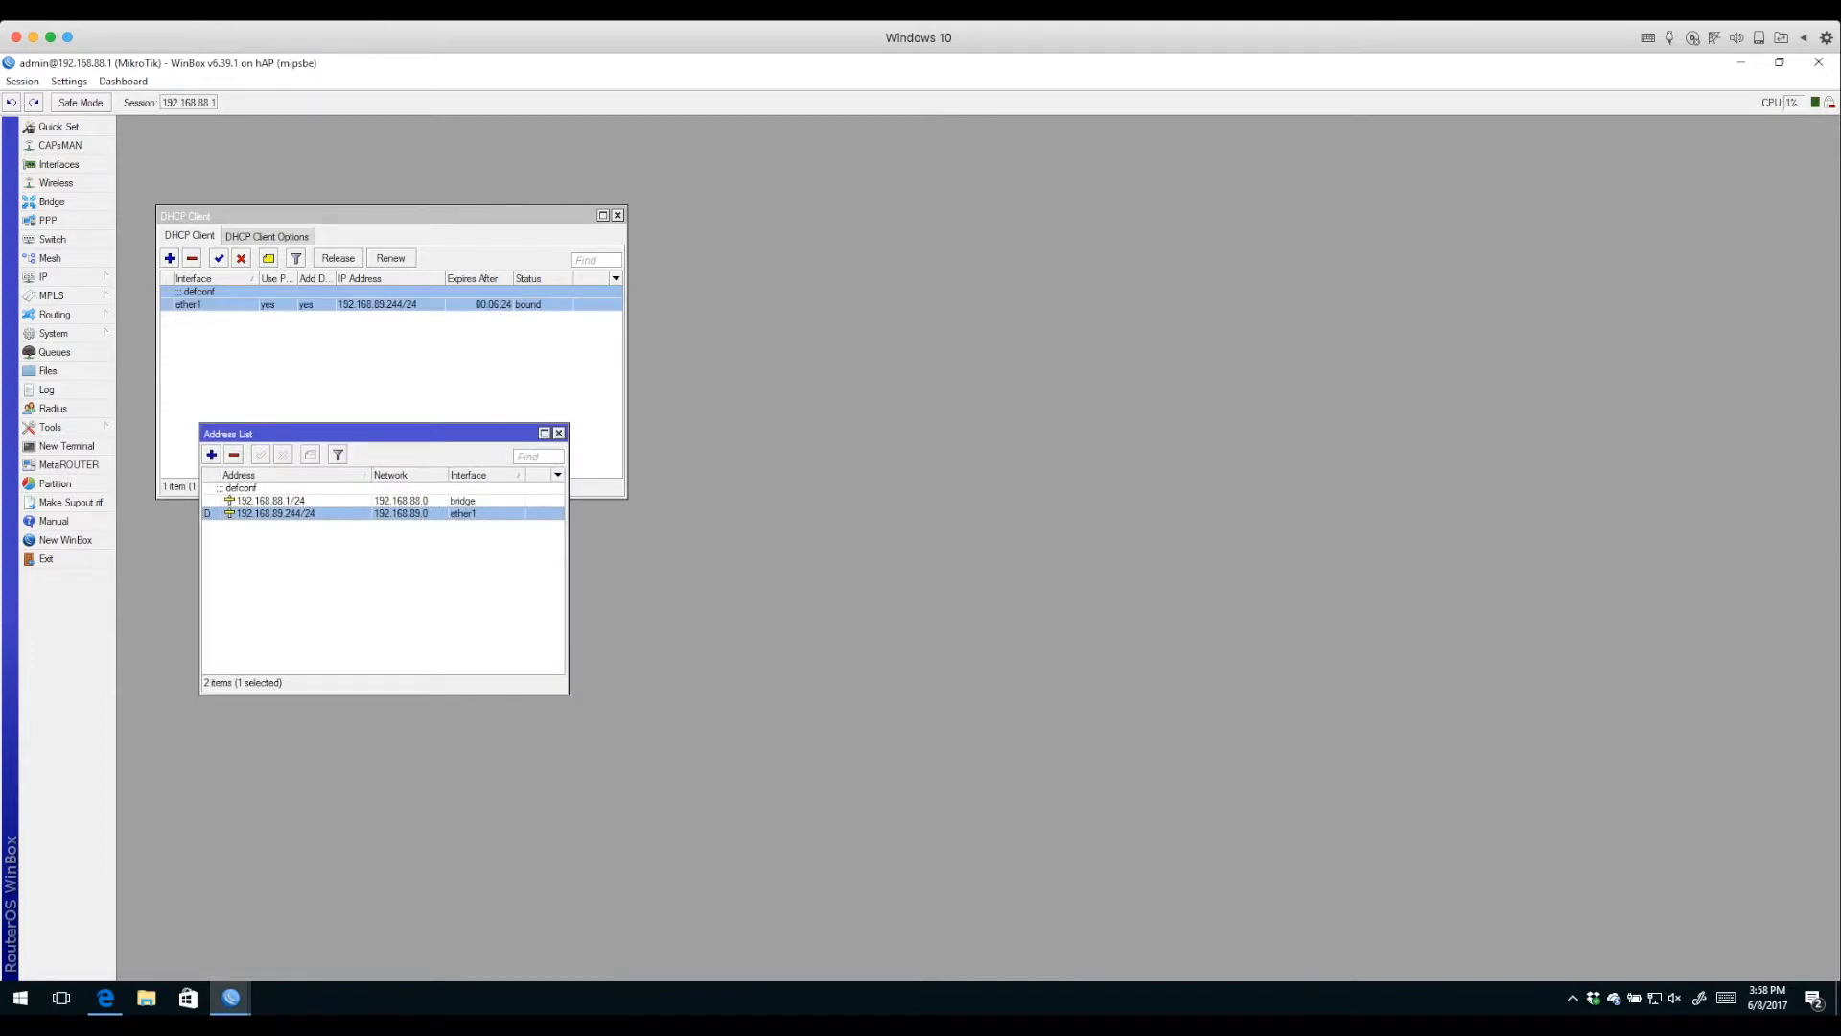
{"action": "left_click", "coordinate": [389, 362]}
{"action": "left_click", "coordinate": [617, 215]}
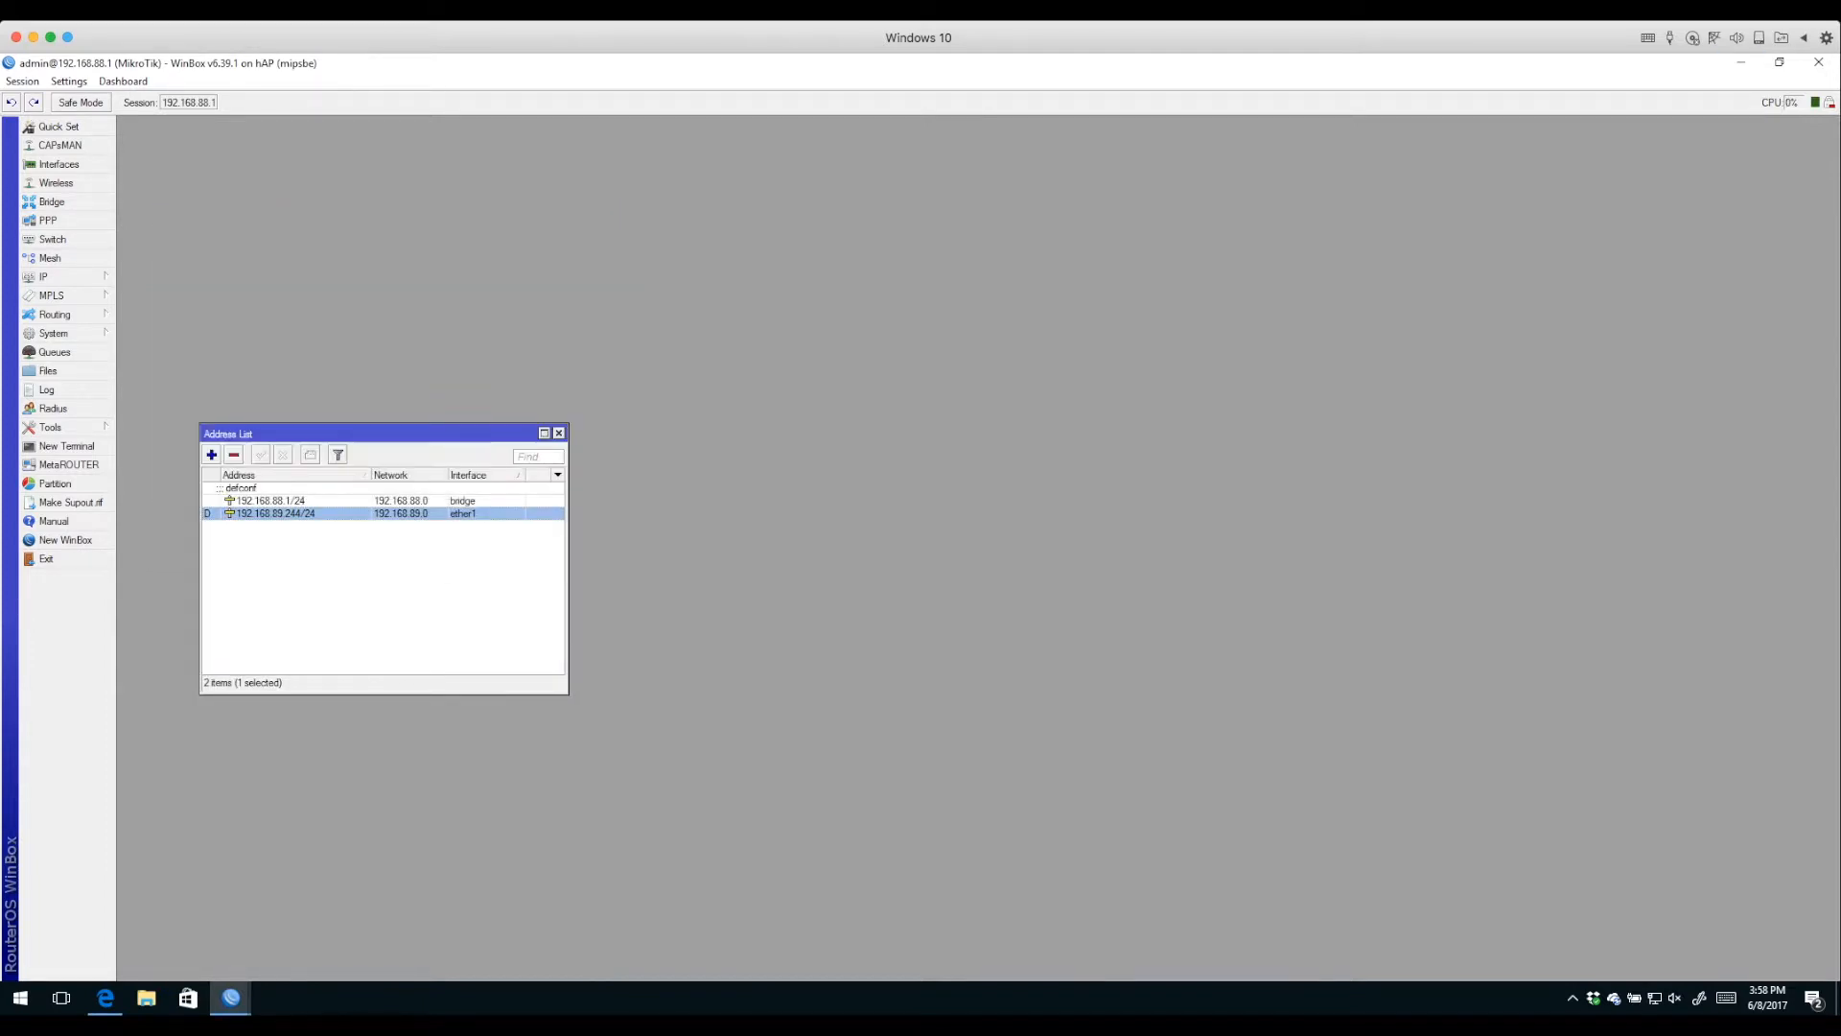
{"action": "left_click", "coordinate": [560, 430]}
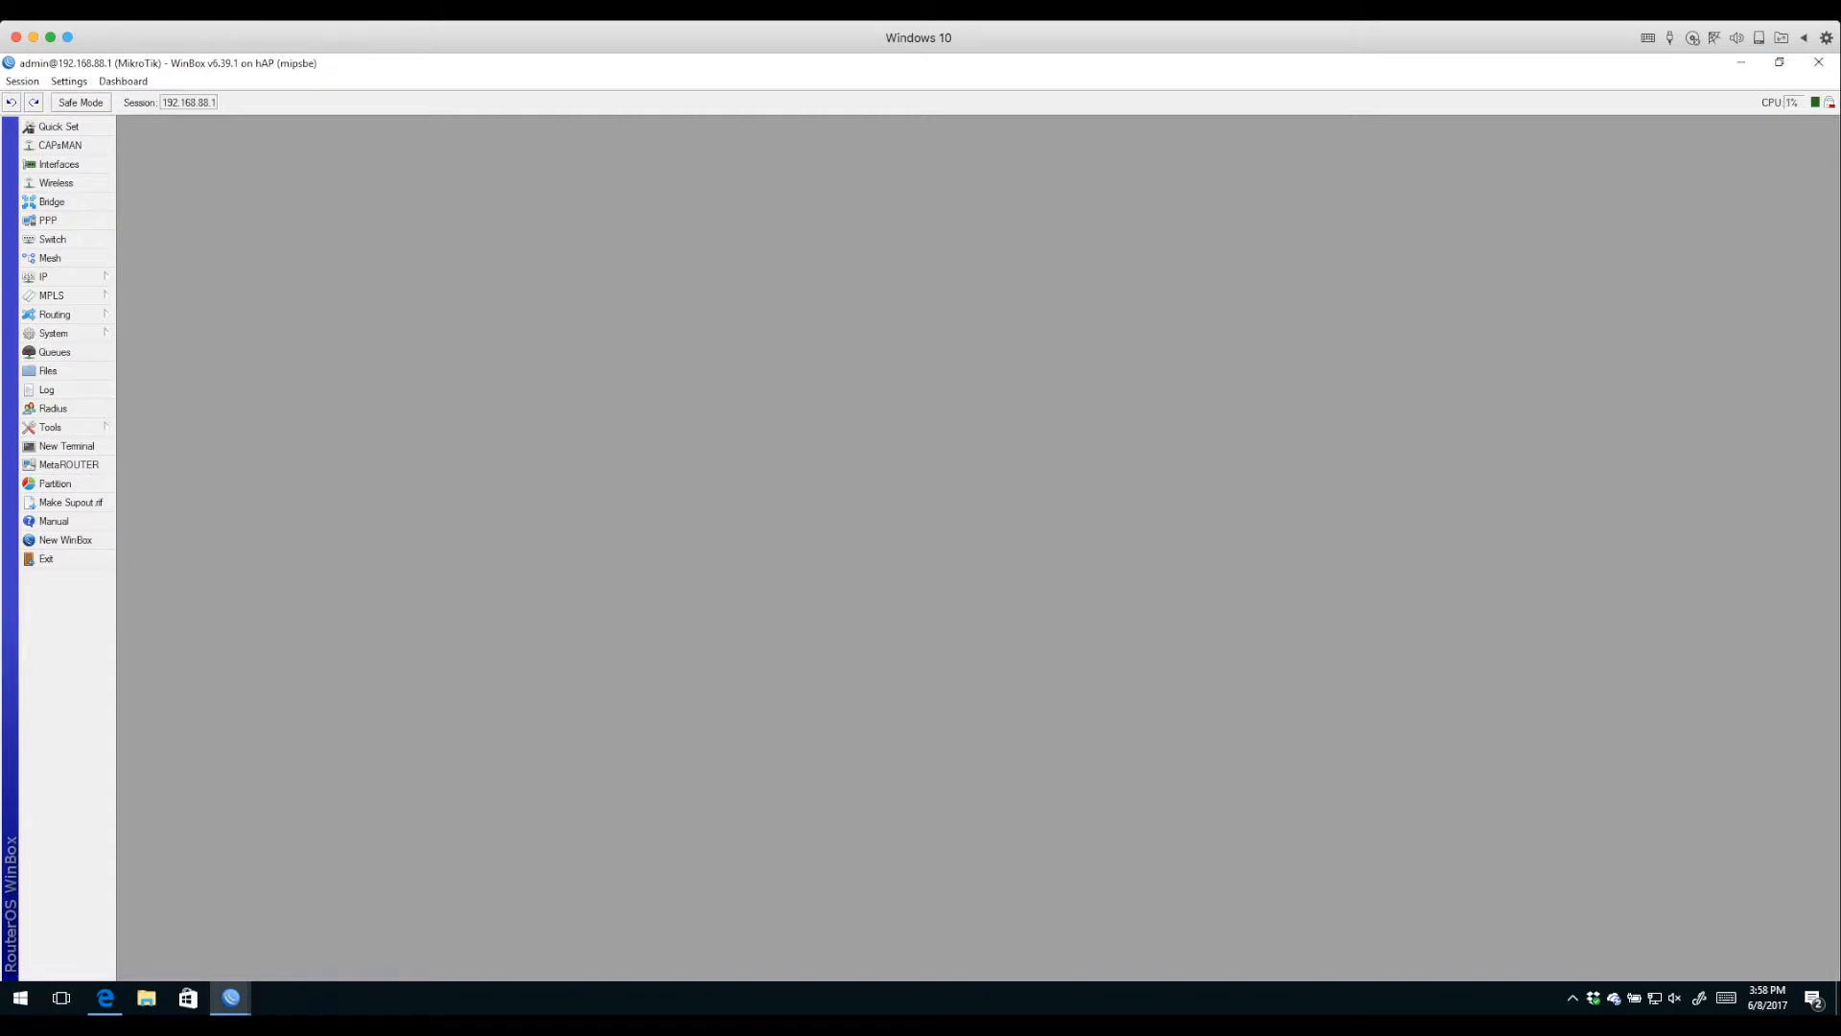
Inspect the details of the default route 0.0.0.0/0 in the IP route list, and close its details.
{"action": "left_click", "coordinate": [57, 276]}
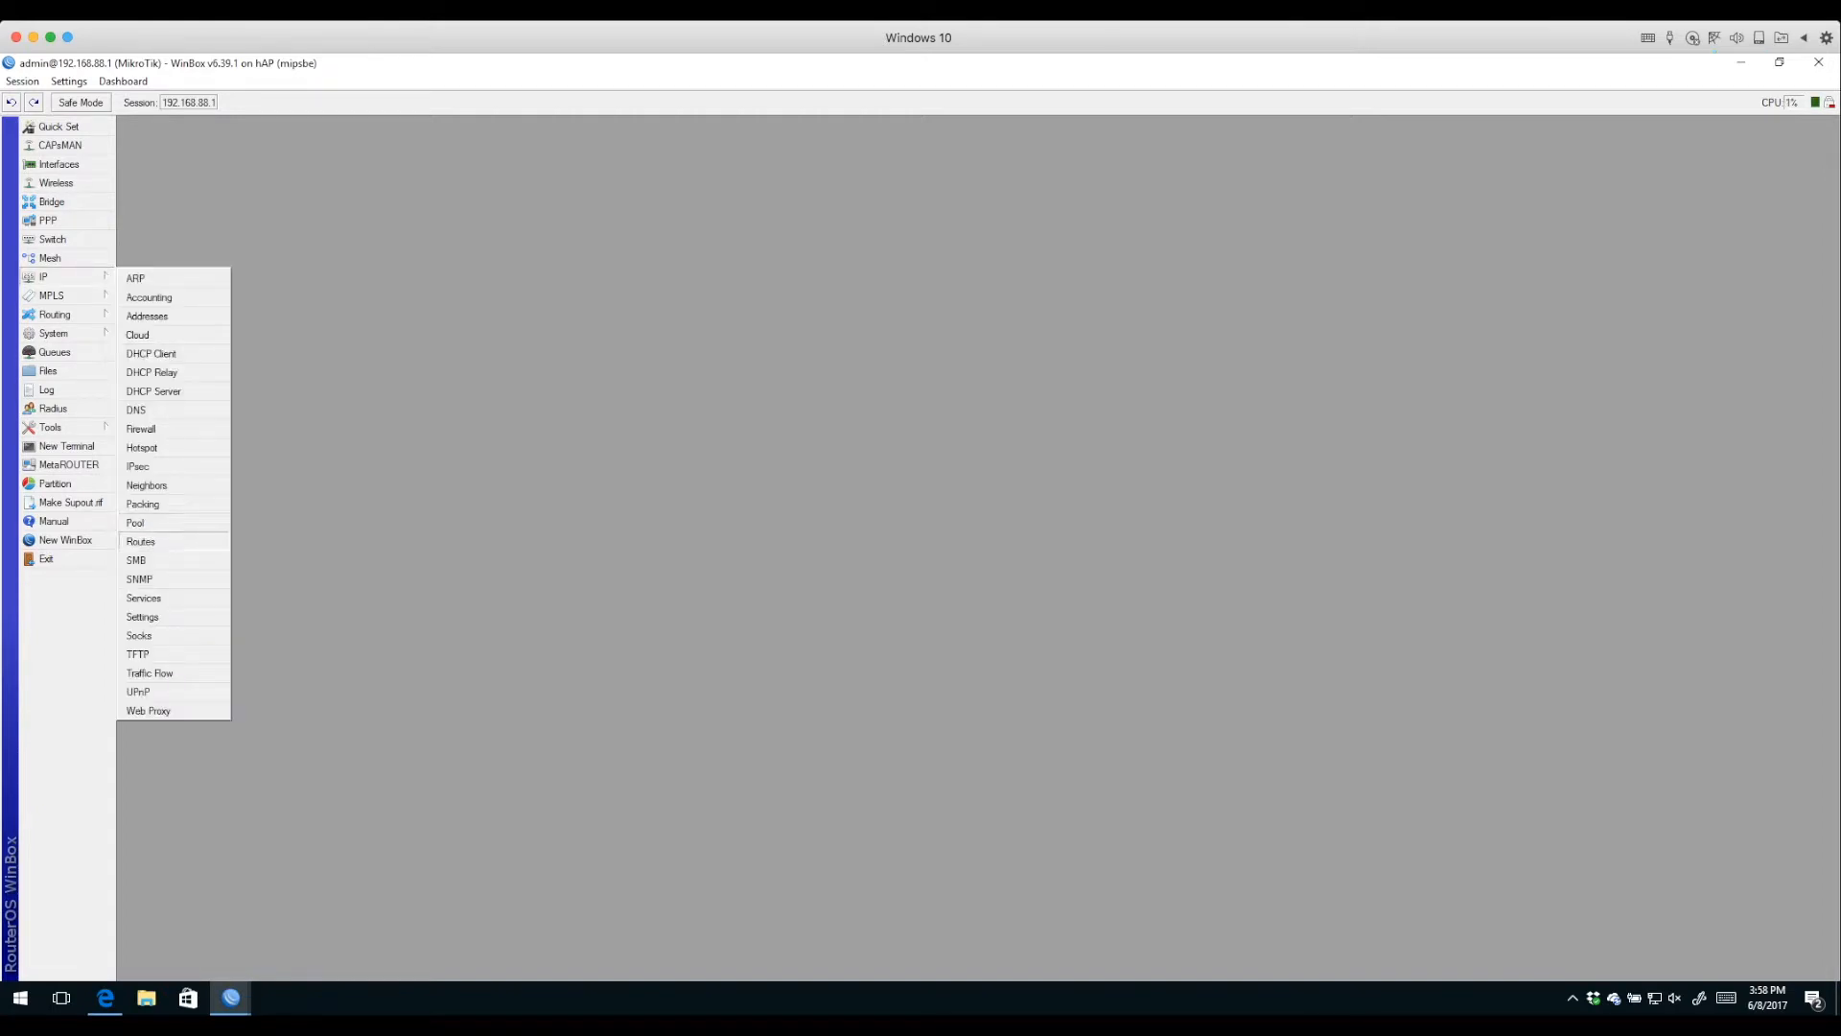
{"action": "left_click", "coordinate": [142, 541]}
{"action": "double_click", "coordinate": [304, 382]}
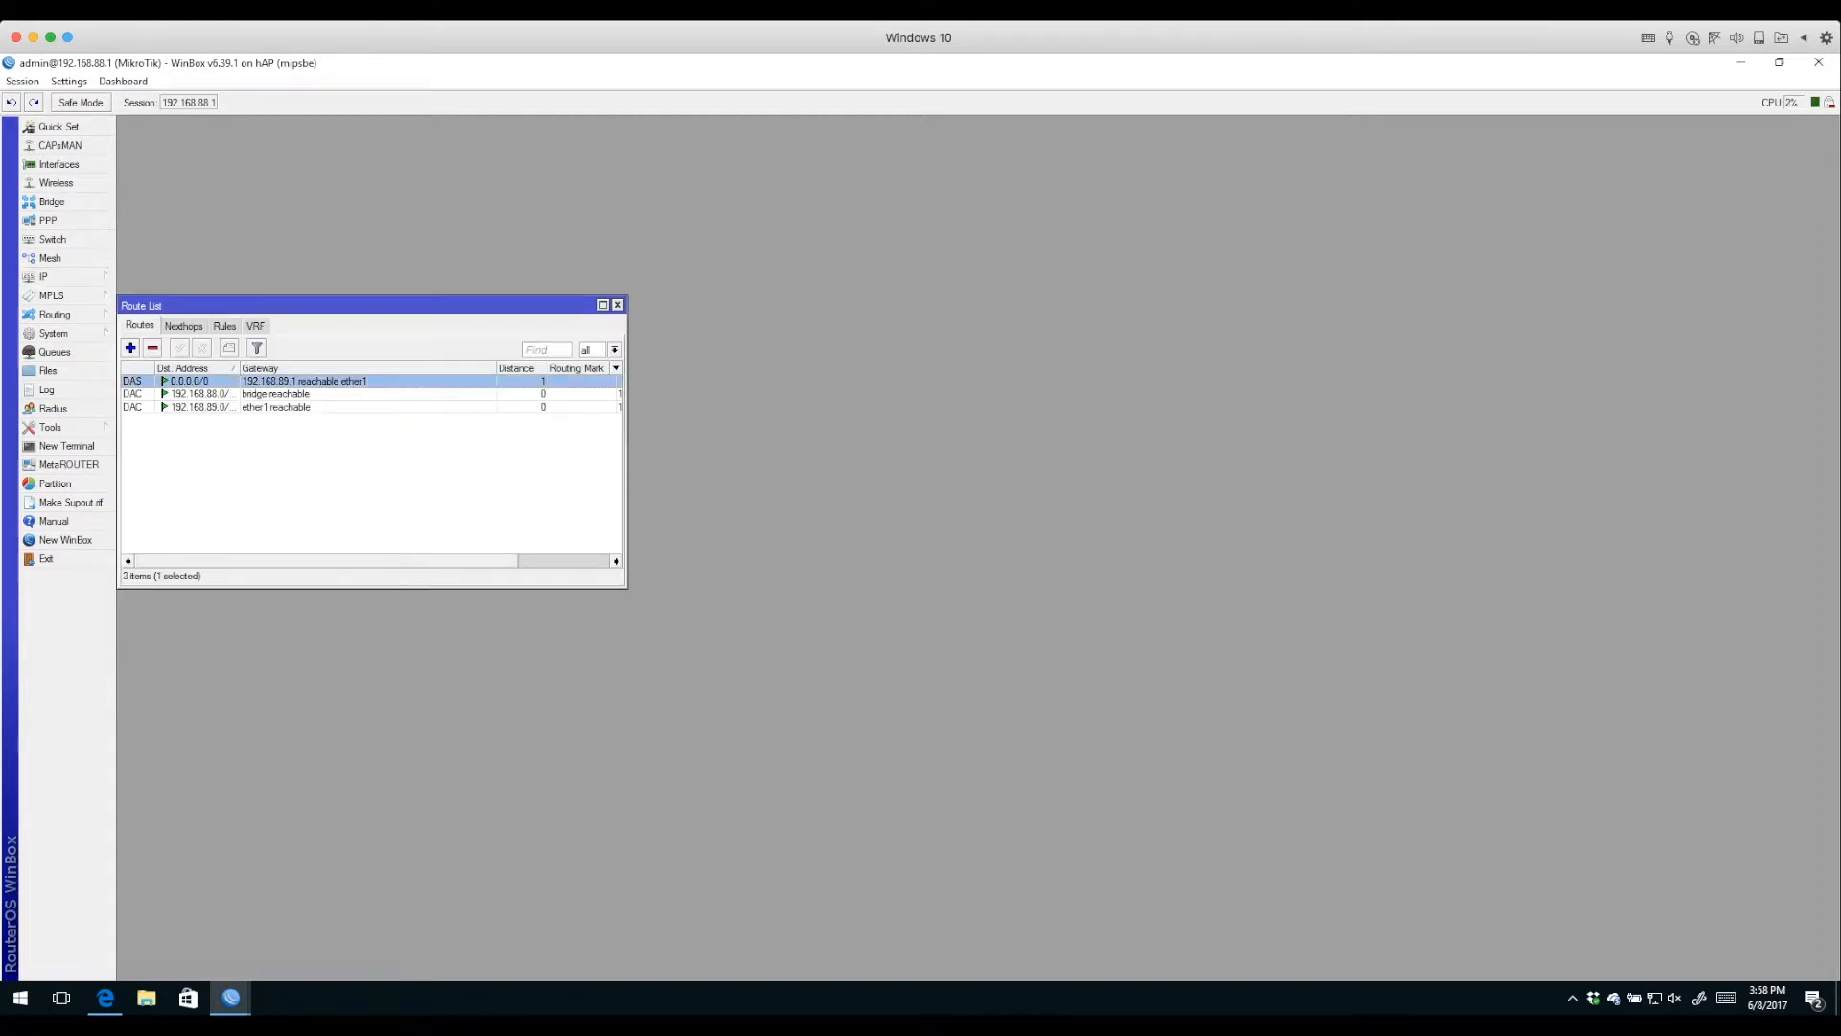
{"action": "left_click_drag", "start_coordinate": [768, 400], "coordinate": [422, 423]}
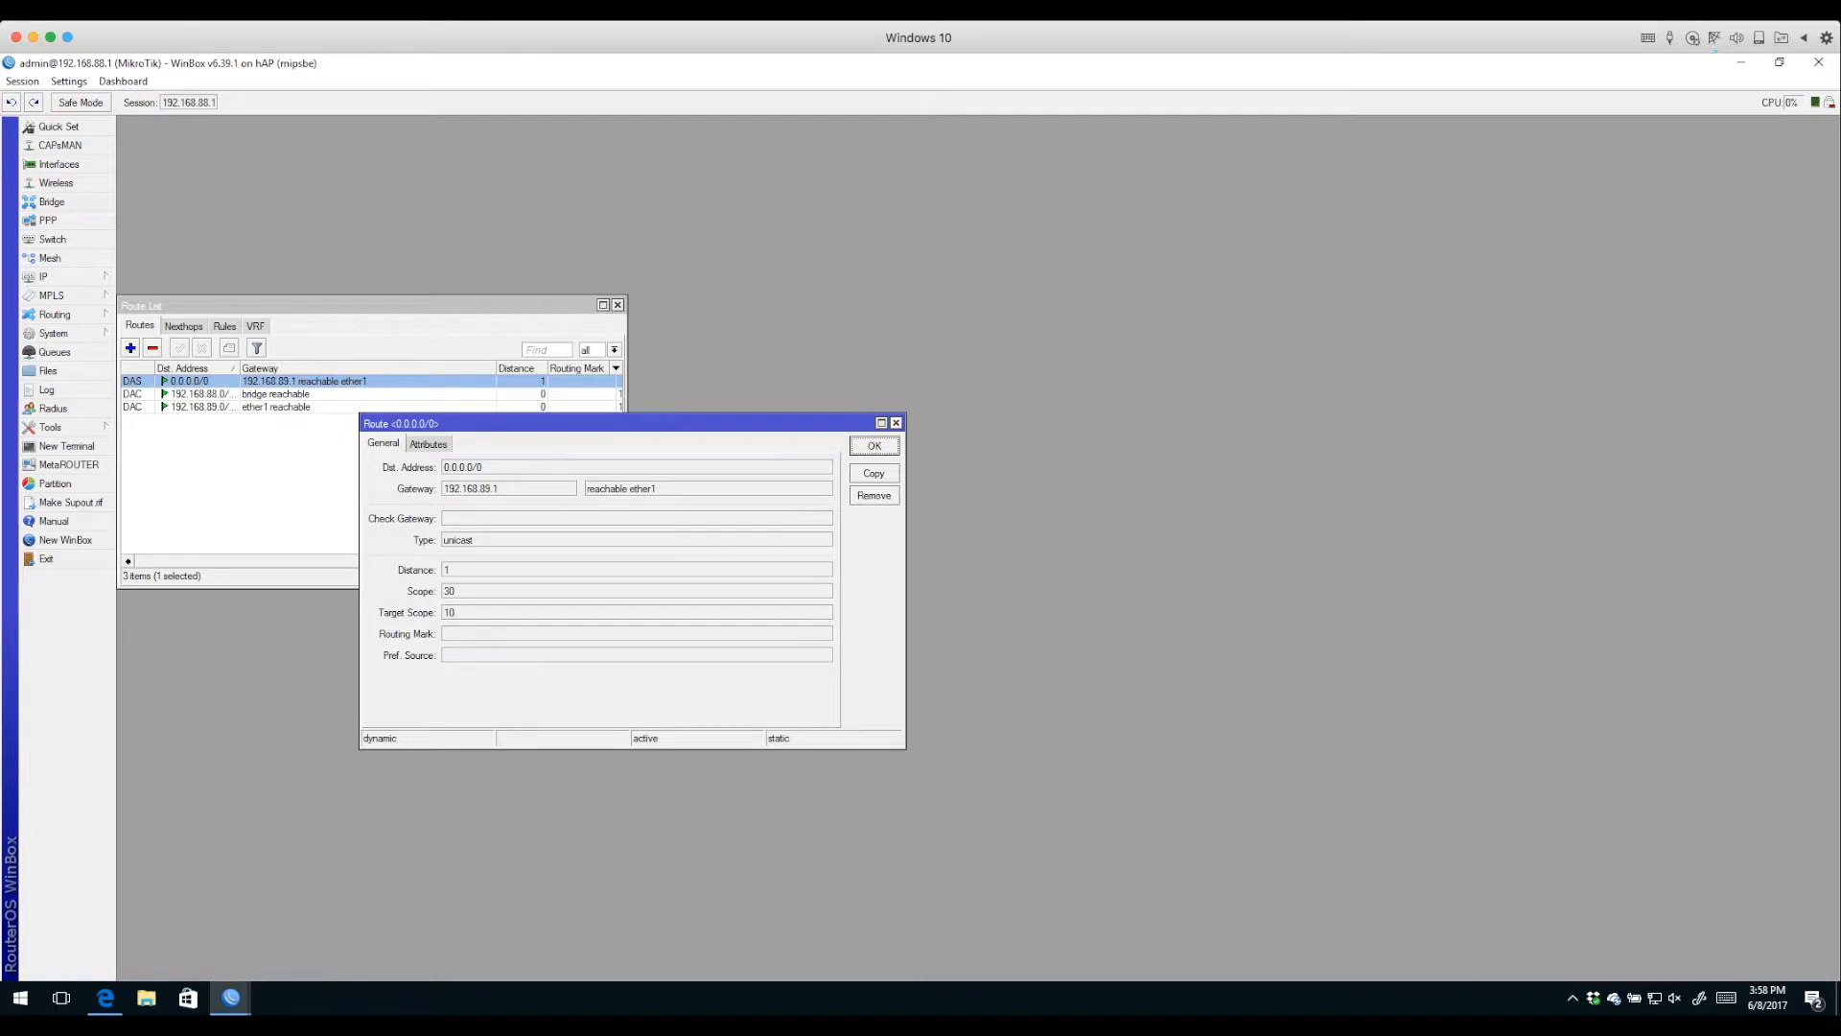
{"action": "key", "text": "Escape"}
Inspect the connected routes through bridge and ether1, and close their details and the route list.
{"action": "double_click", "coordinate": [304, 394]}
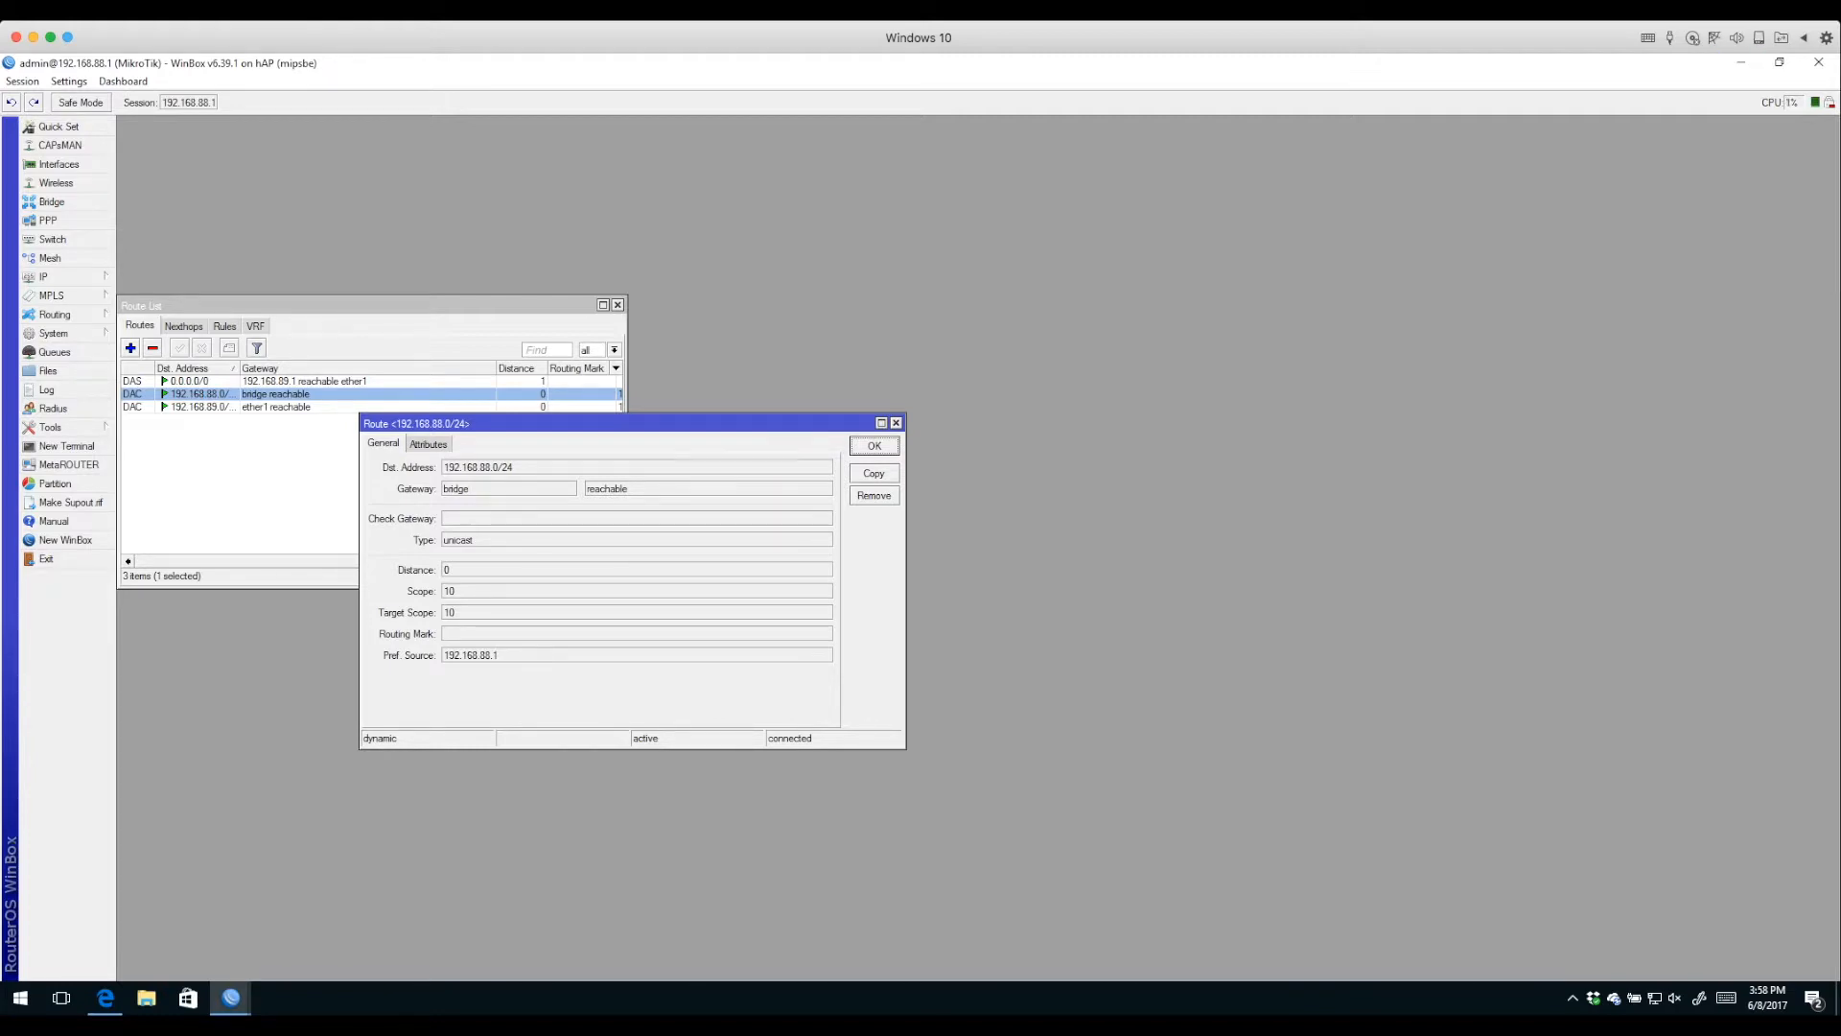
{"action": "double_click", "coordinate": [276, 406]}
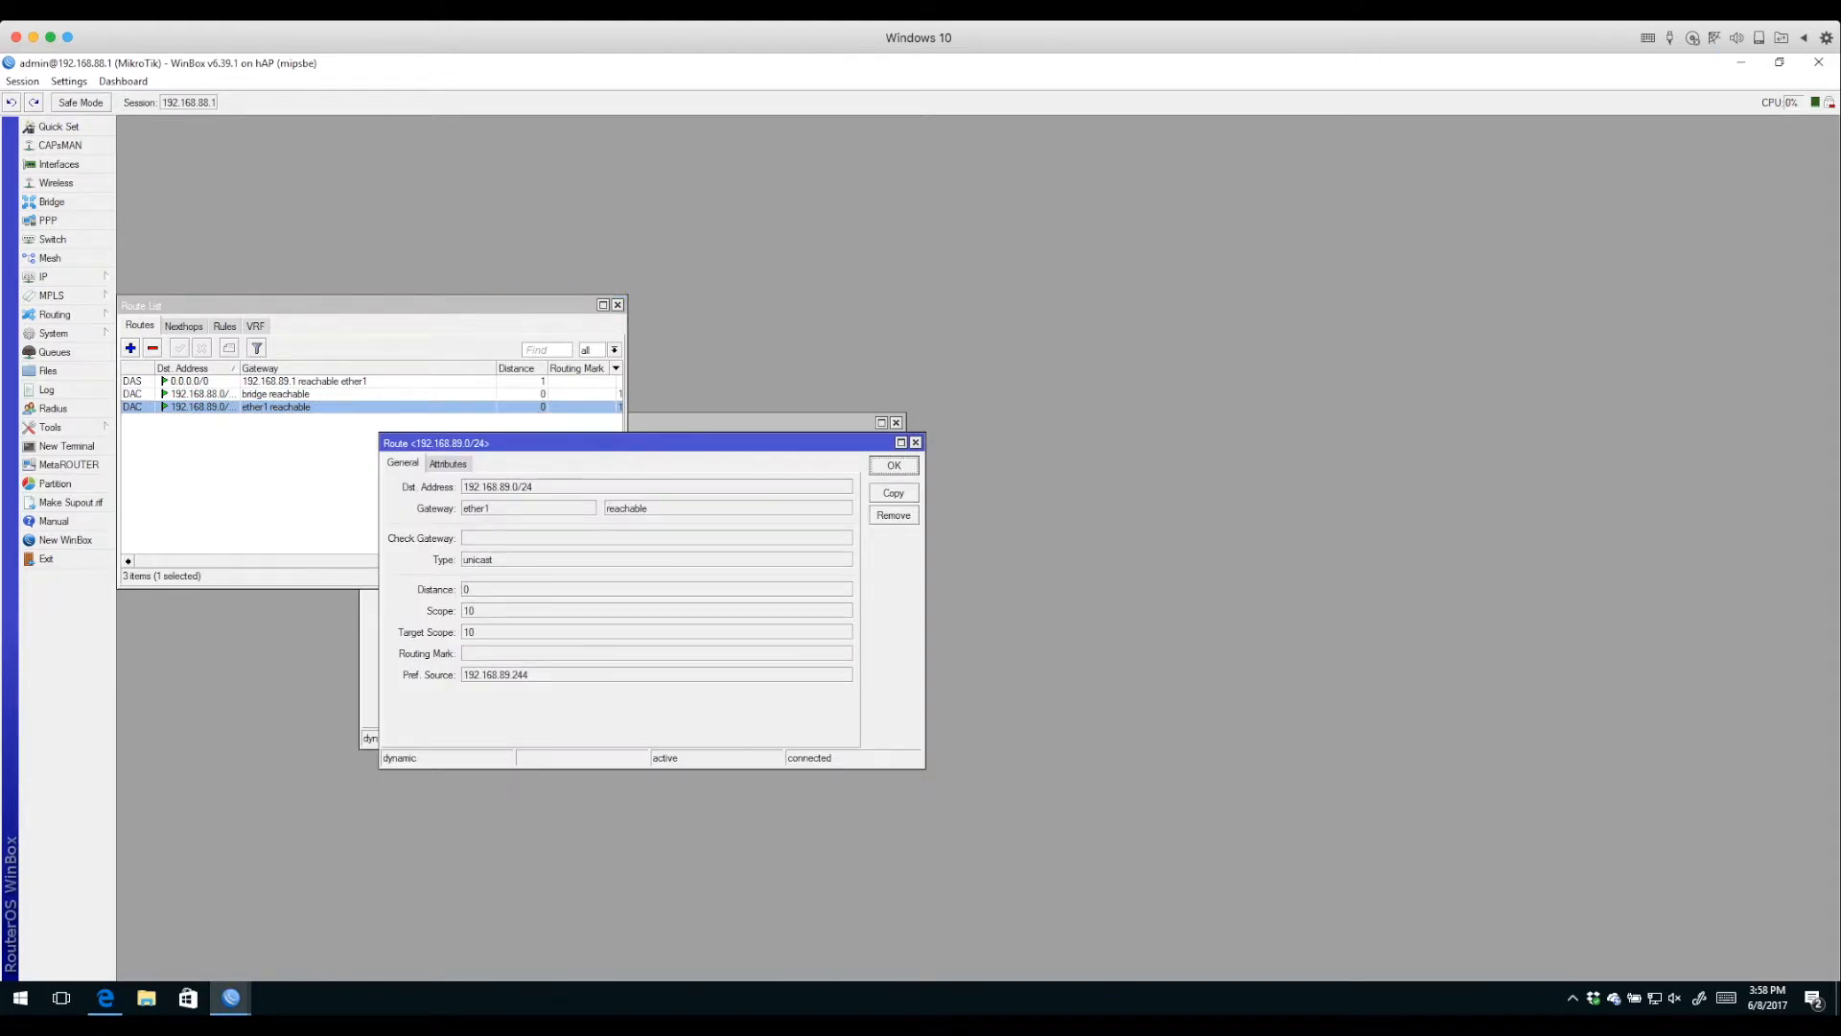
{"action": "left_click_drag", "start_coordinate": [492, 508], "coordinate": [469, 508]}
{"action": "left_click", "coordinate": [894, 465]}
{"action": "left_click", "coordinate": [875, 446]}
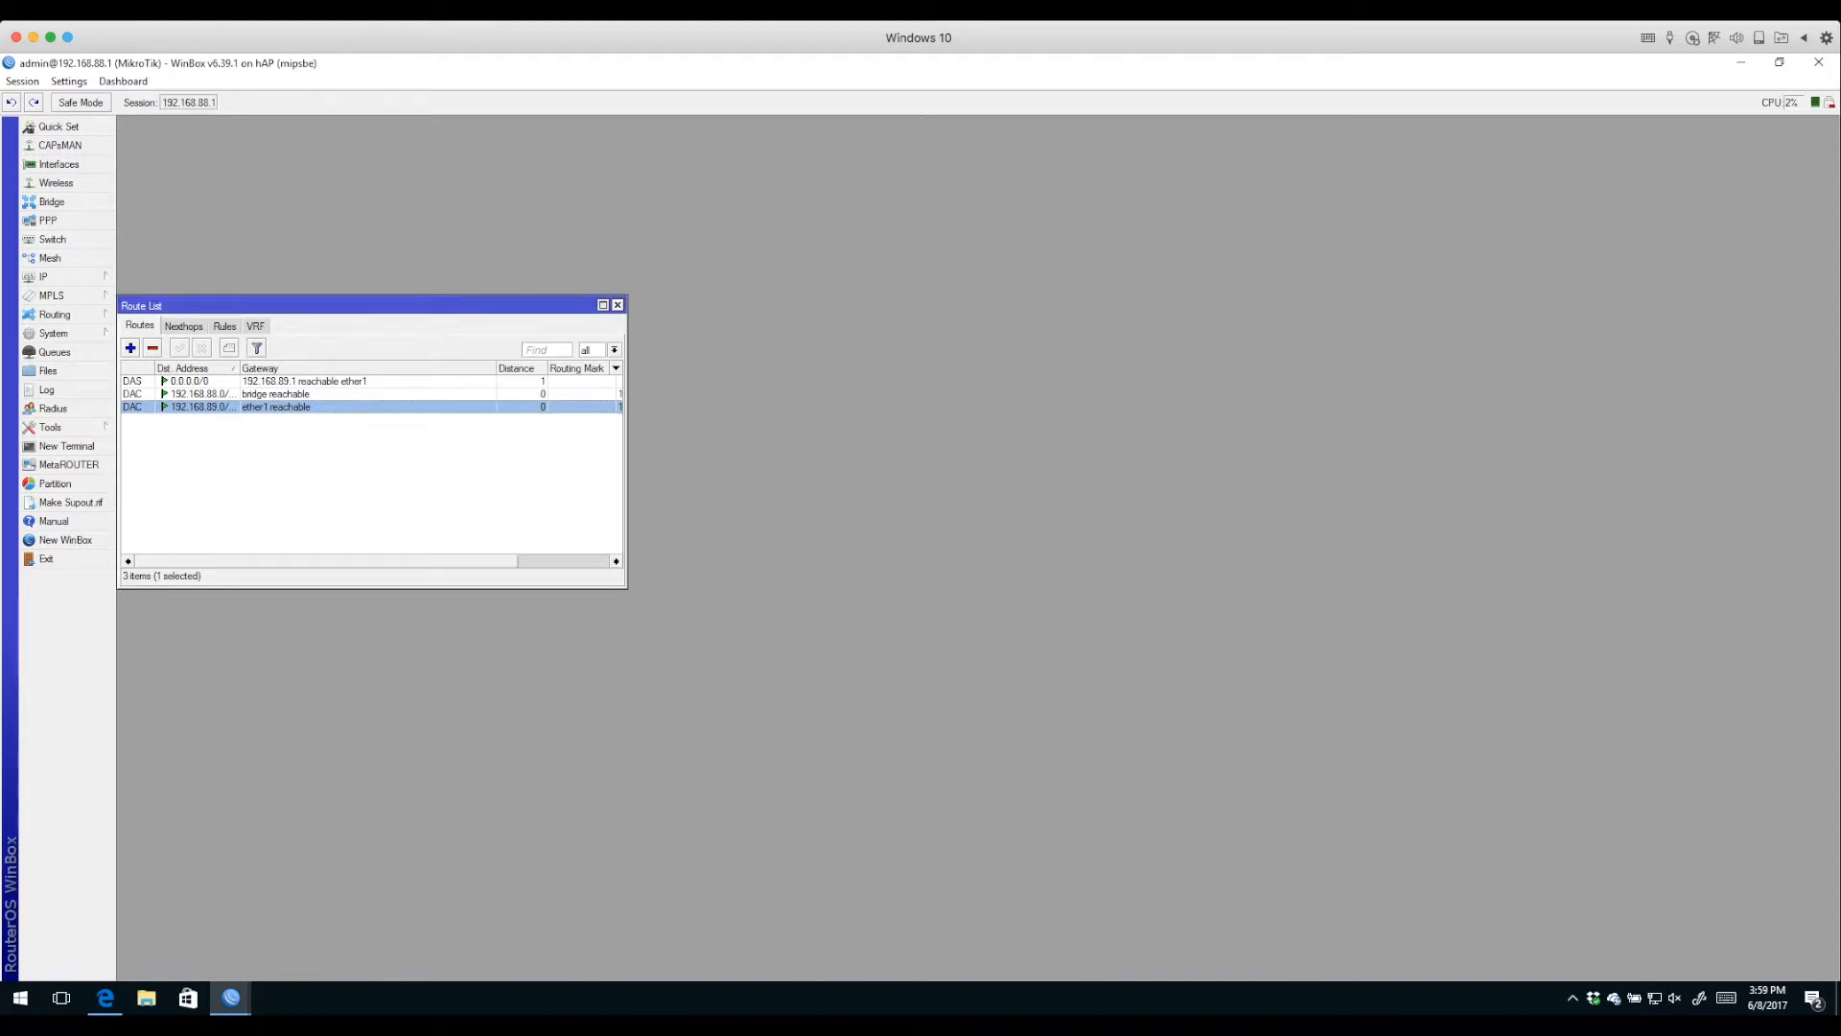
{"action": "key", "text": "Escape"}
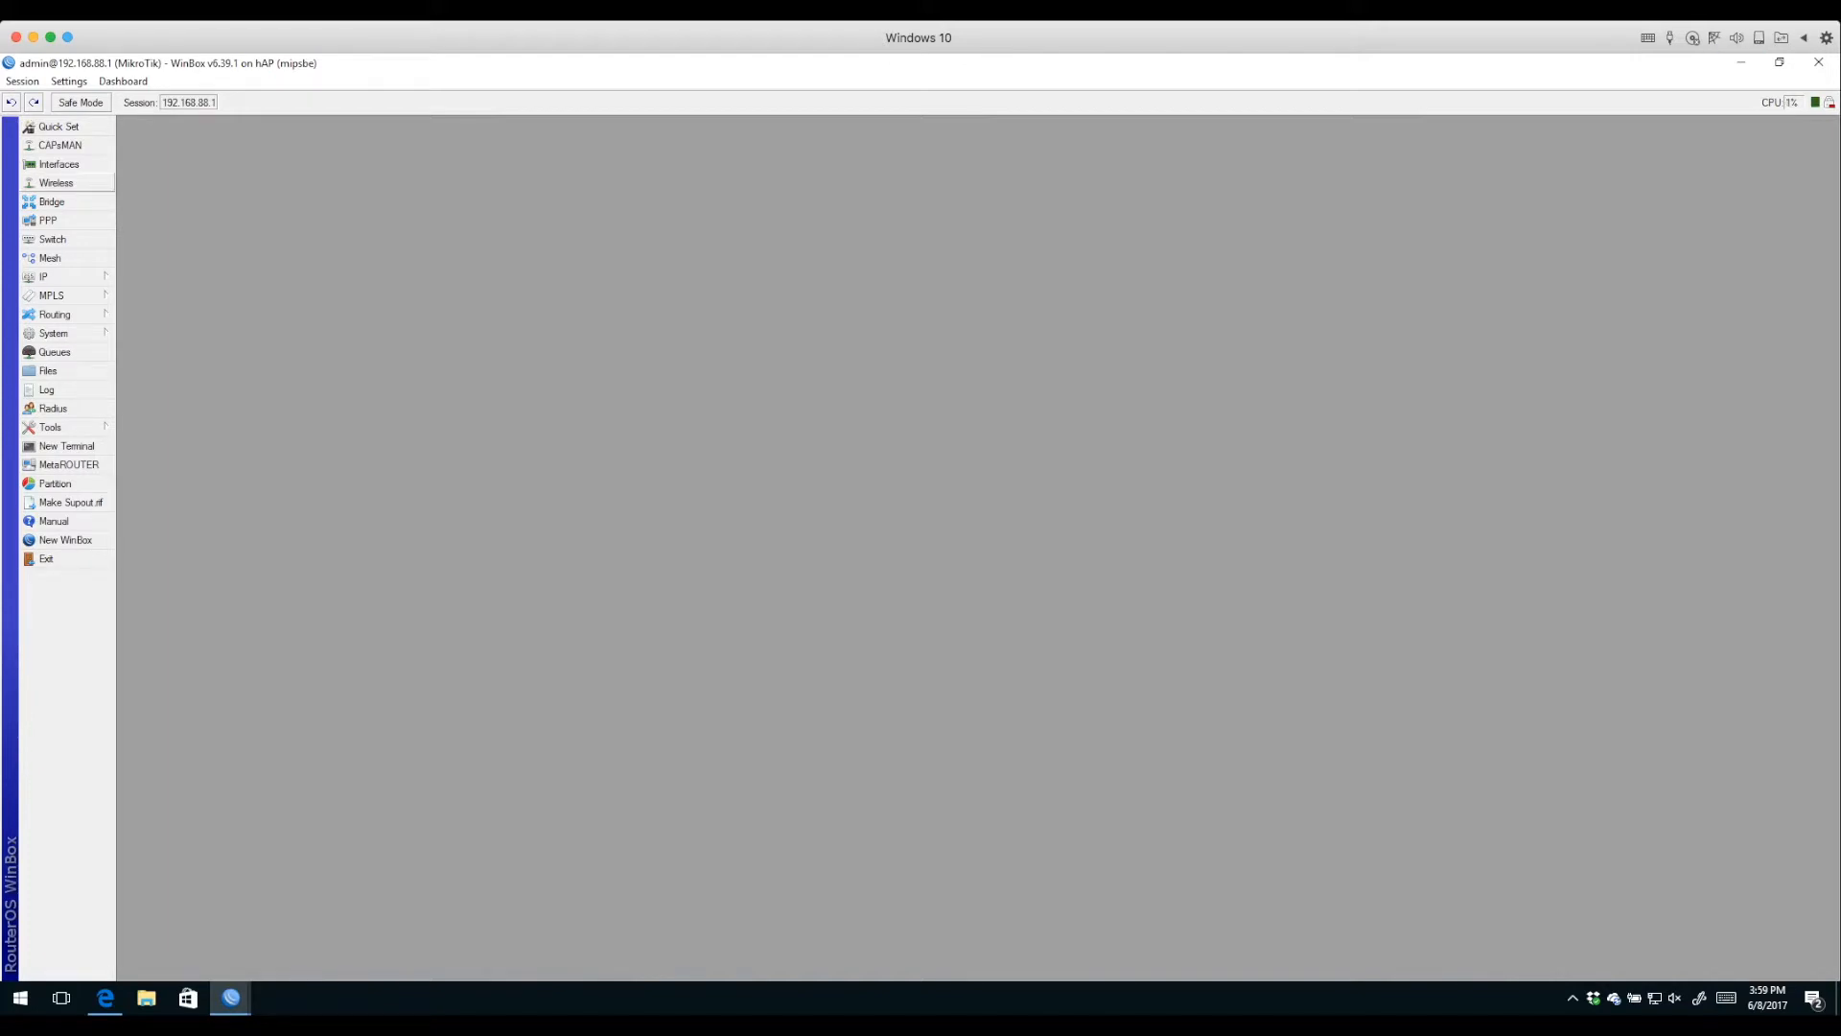
Open the wlan1 wireless settings and examine the available band, channel width and frequency options.
{"action": "left_click", "coordinate": [56, 182]}
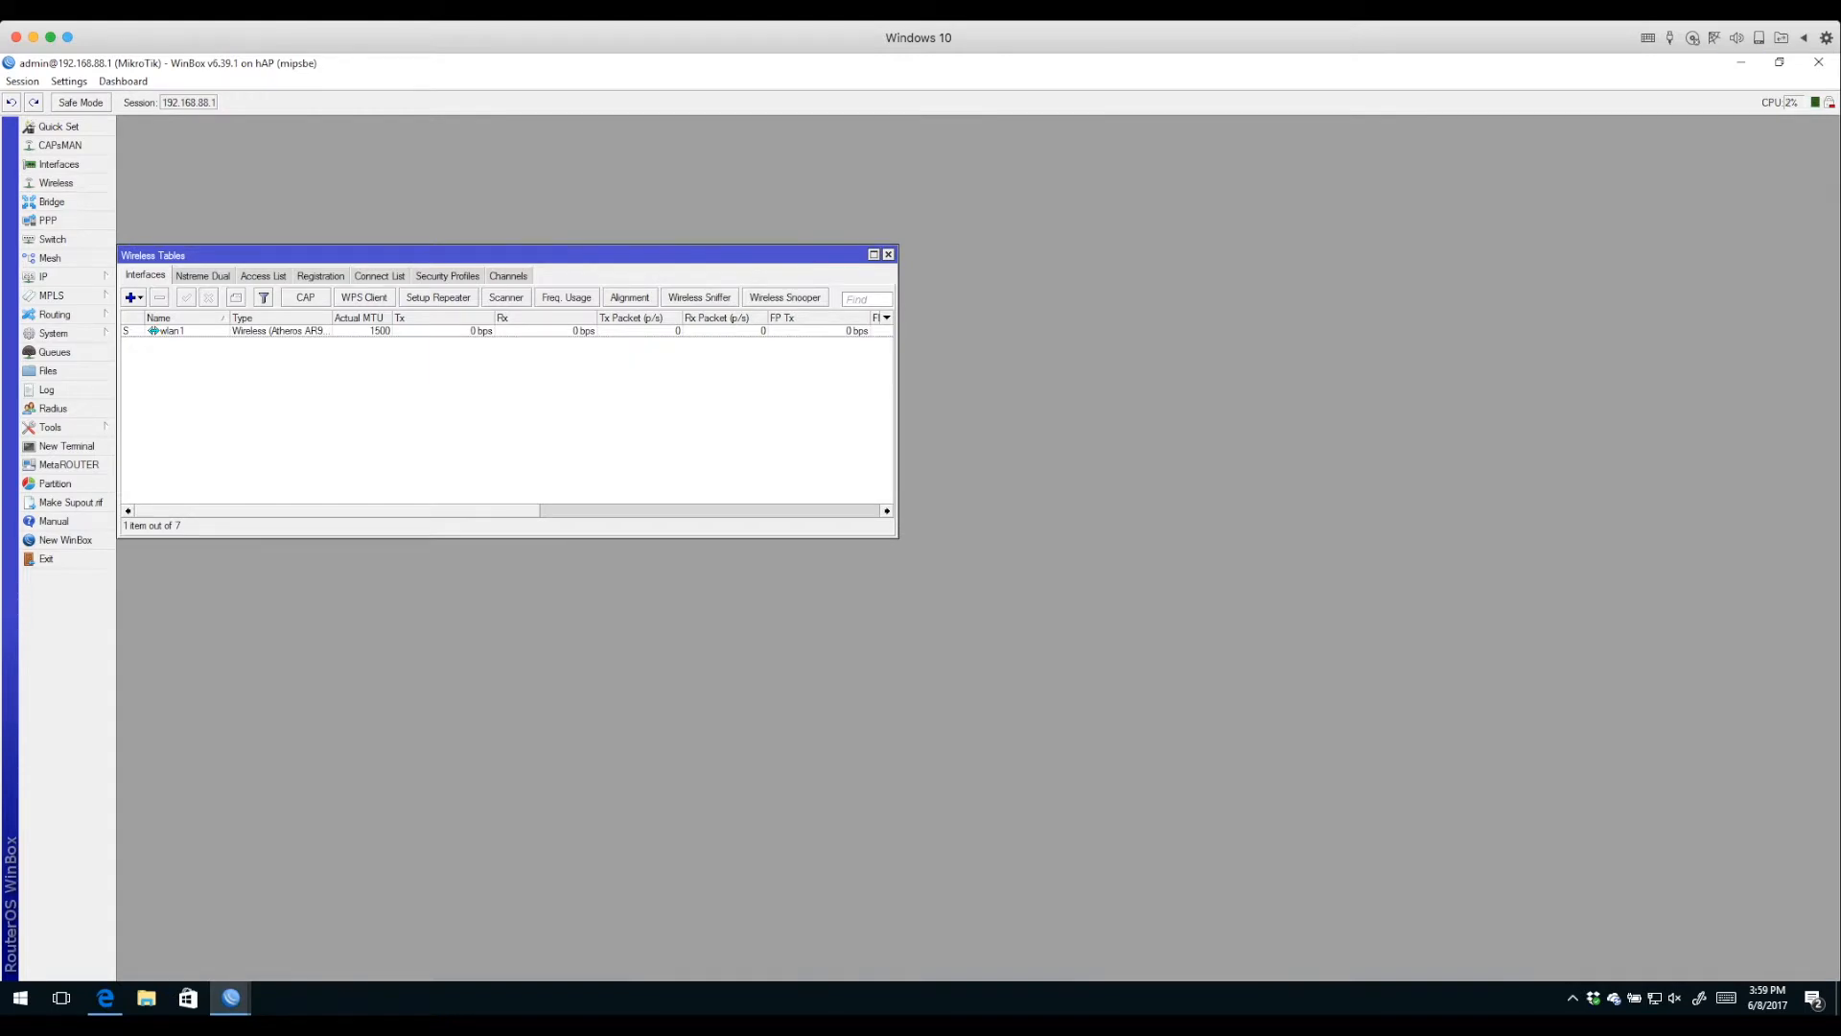
{"action": "double_click", "coordinate": [154, 330]}
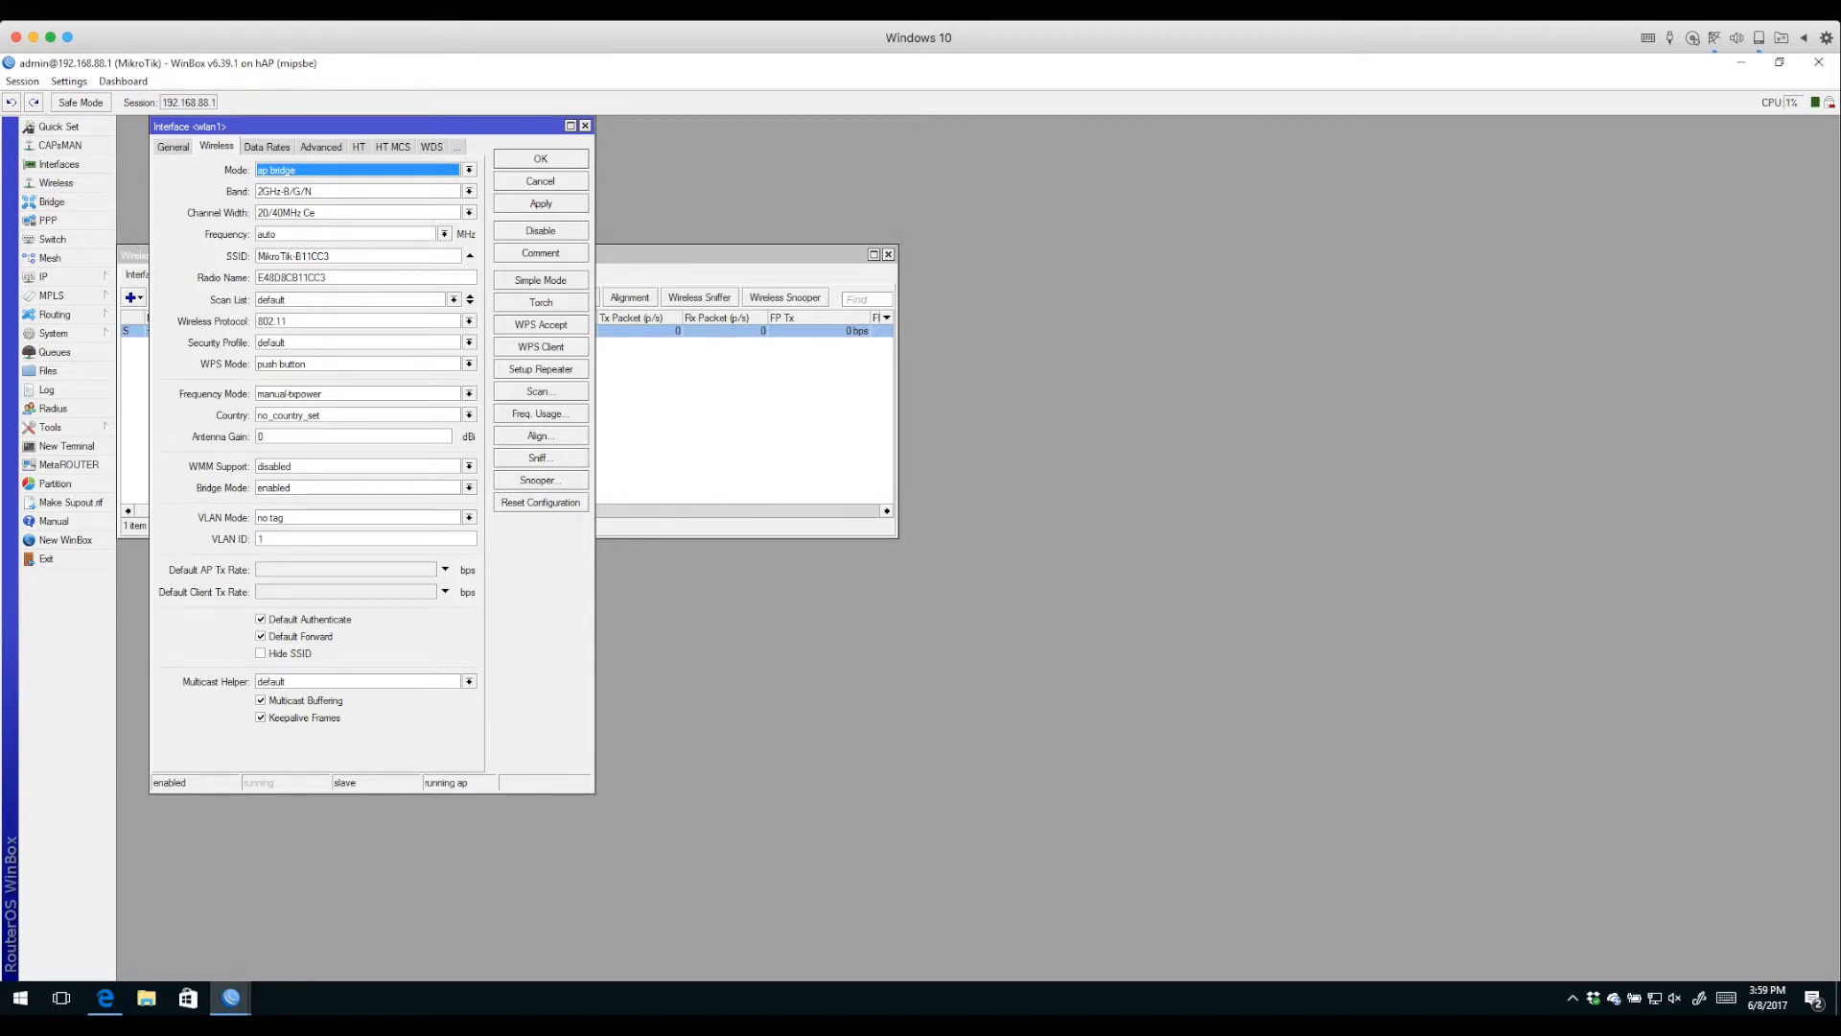
{"action": "left_click", "coordinate": [469, 192]}
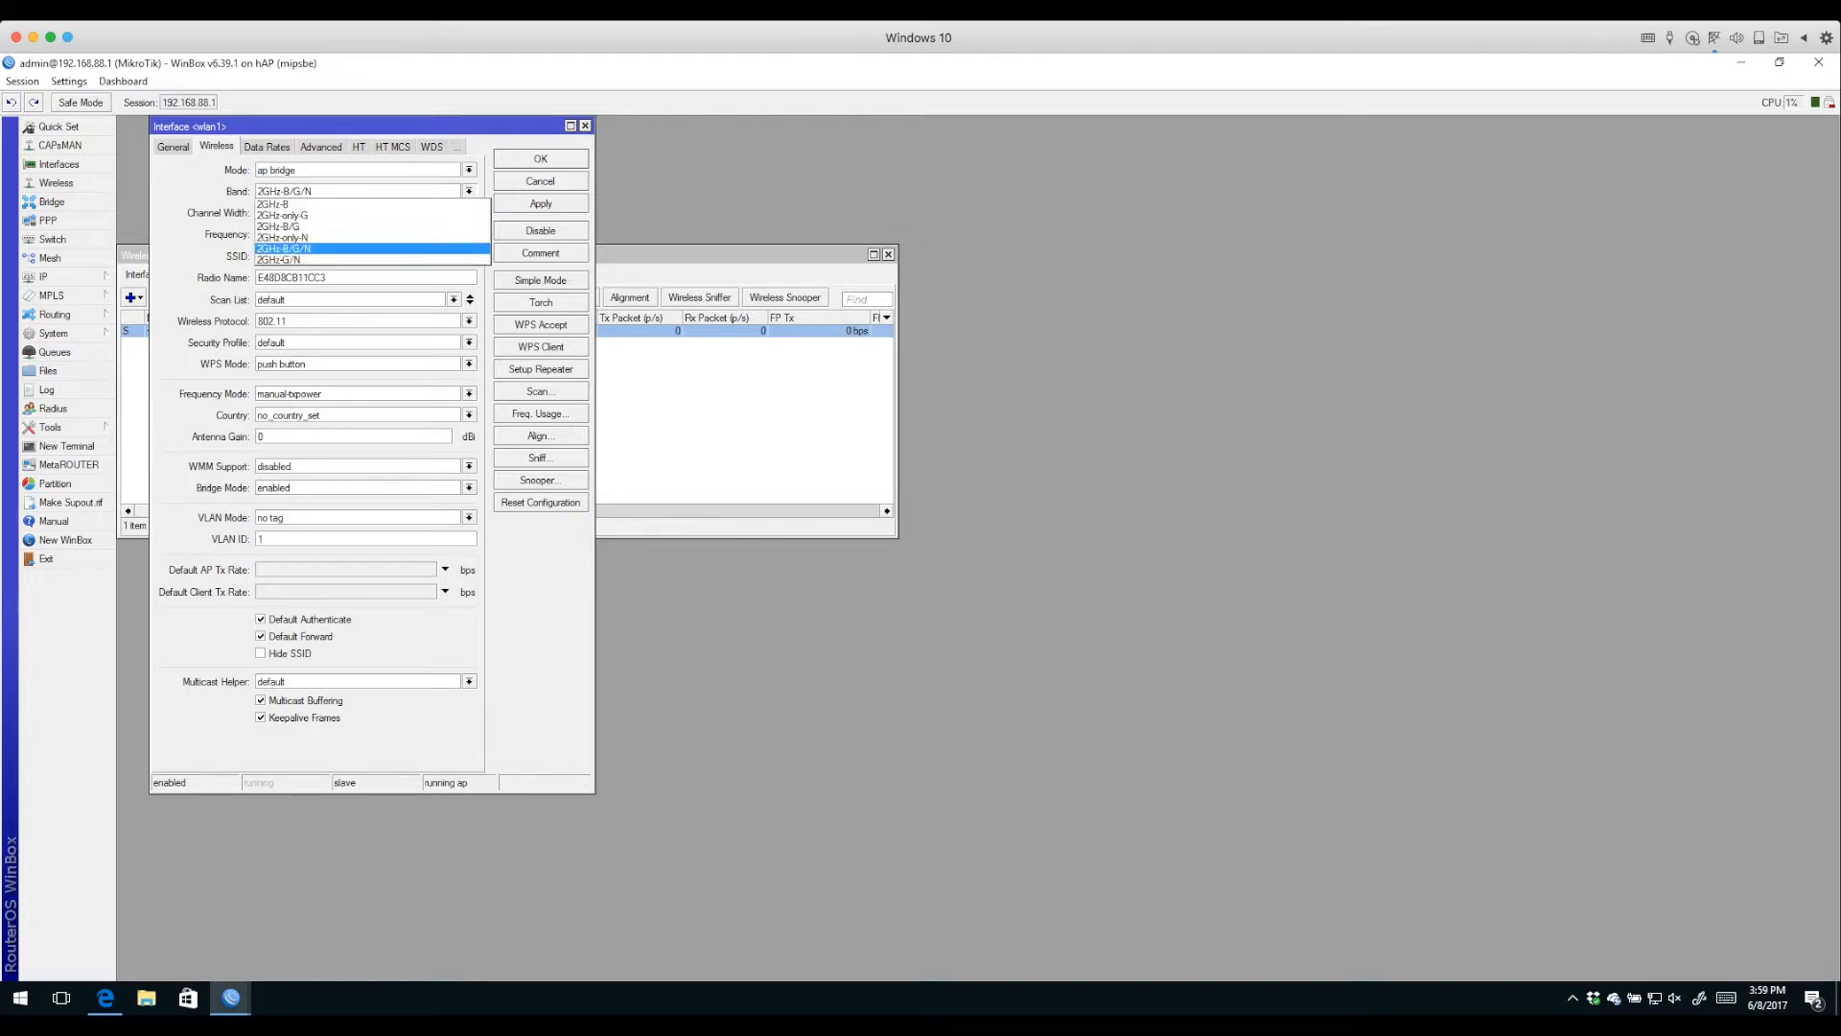
{"action": "left_click", "coordinate": [469, 192]}
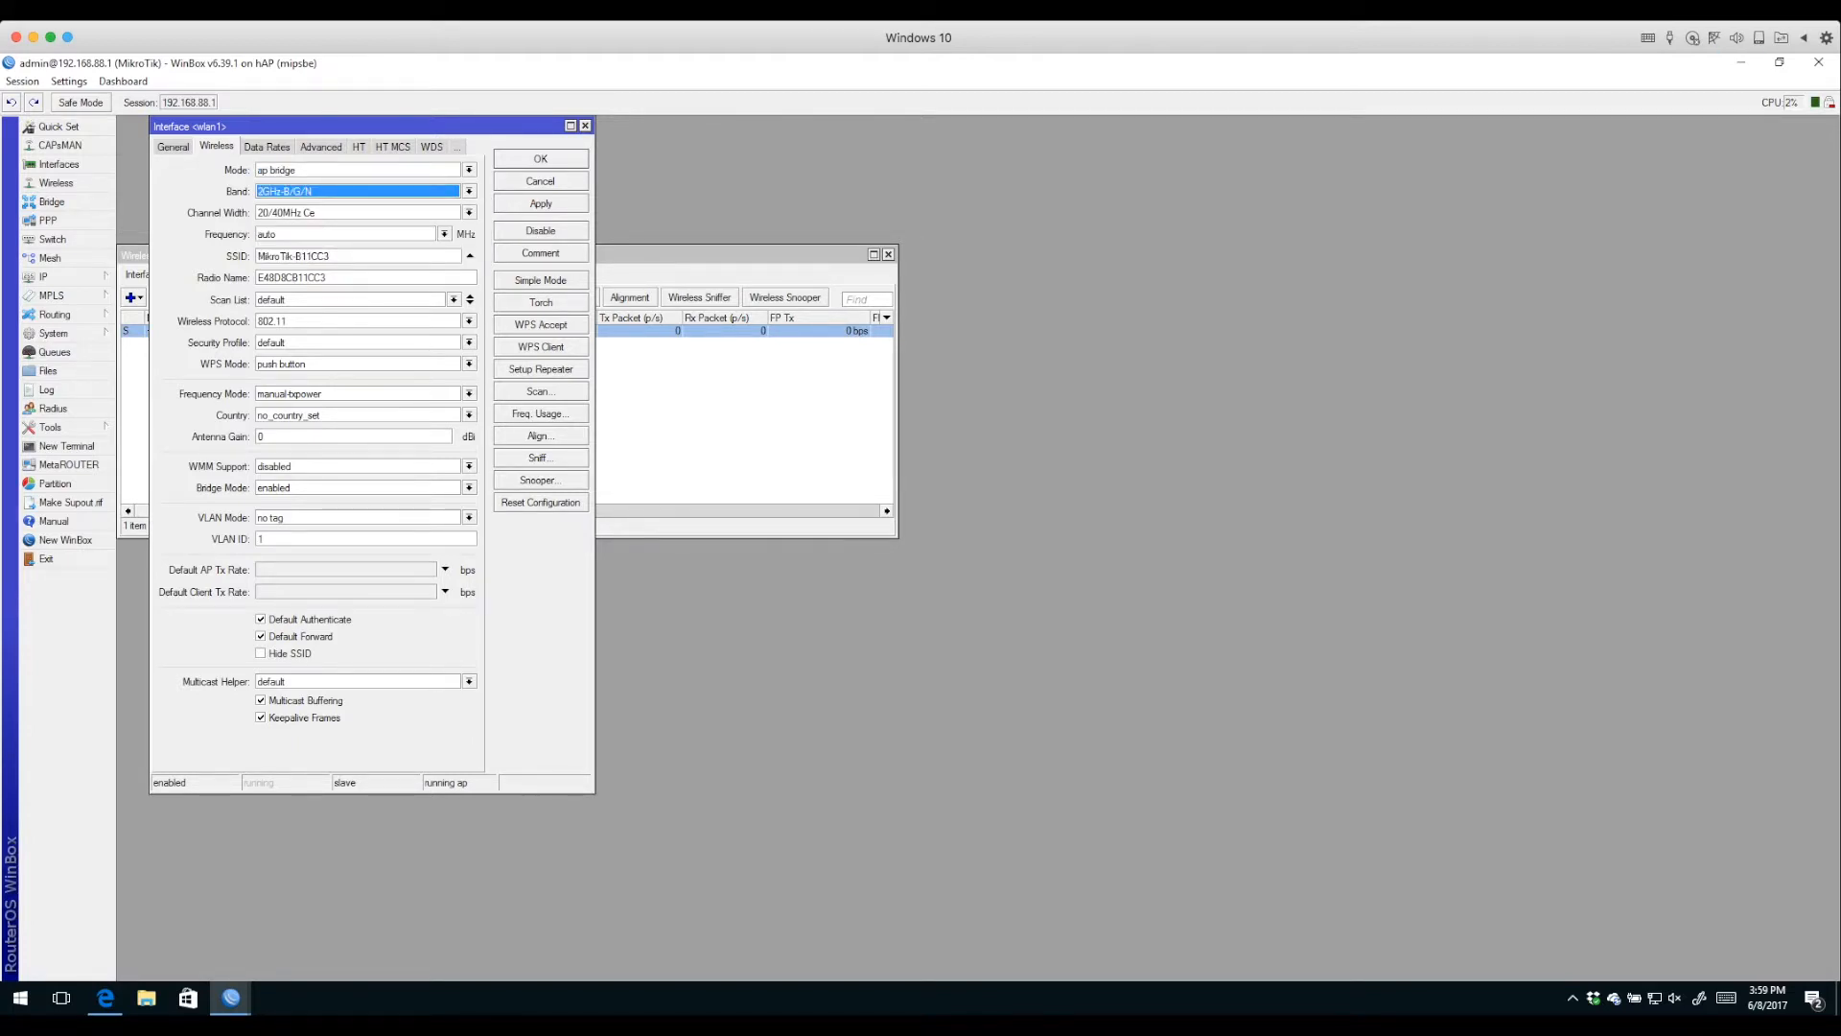
{"action": "left_click", "coordinate": [469, 213]}
{"action": "left_click", "coordinate": [468, 213]}
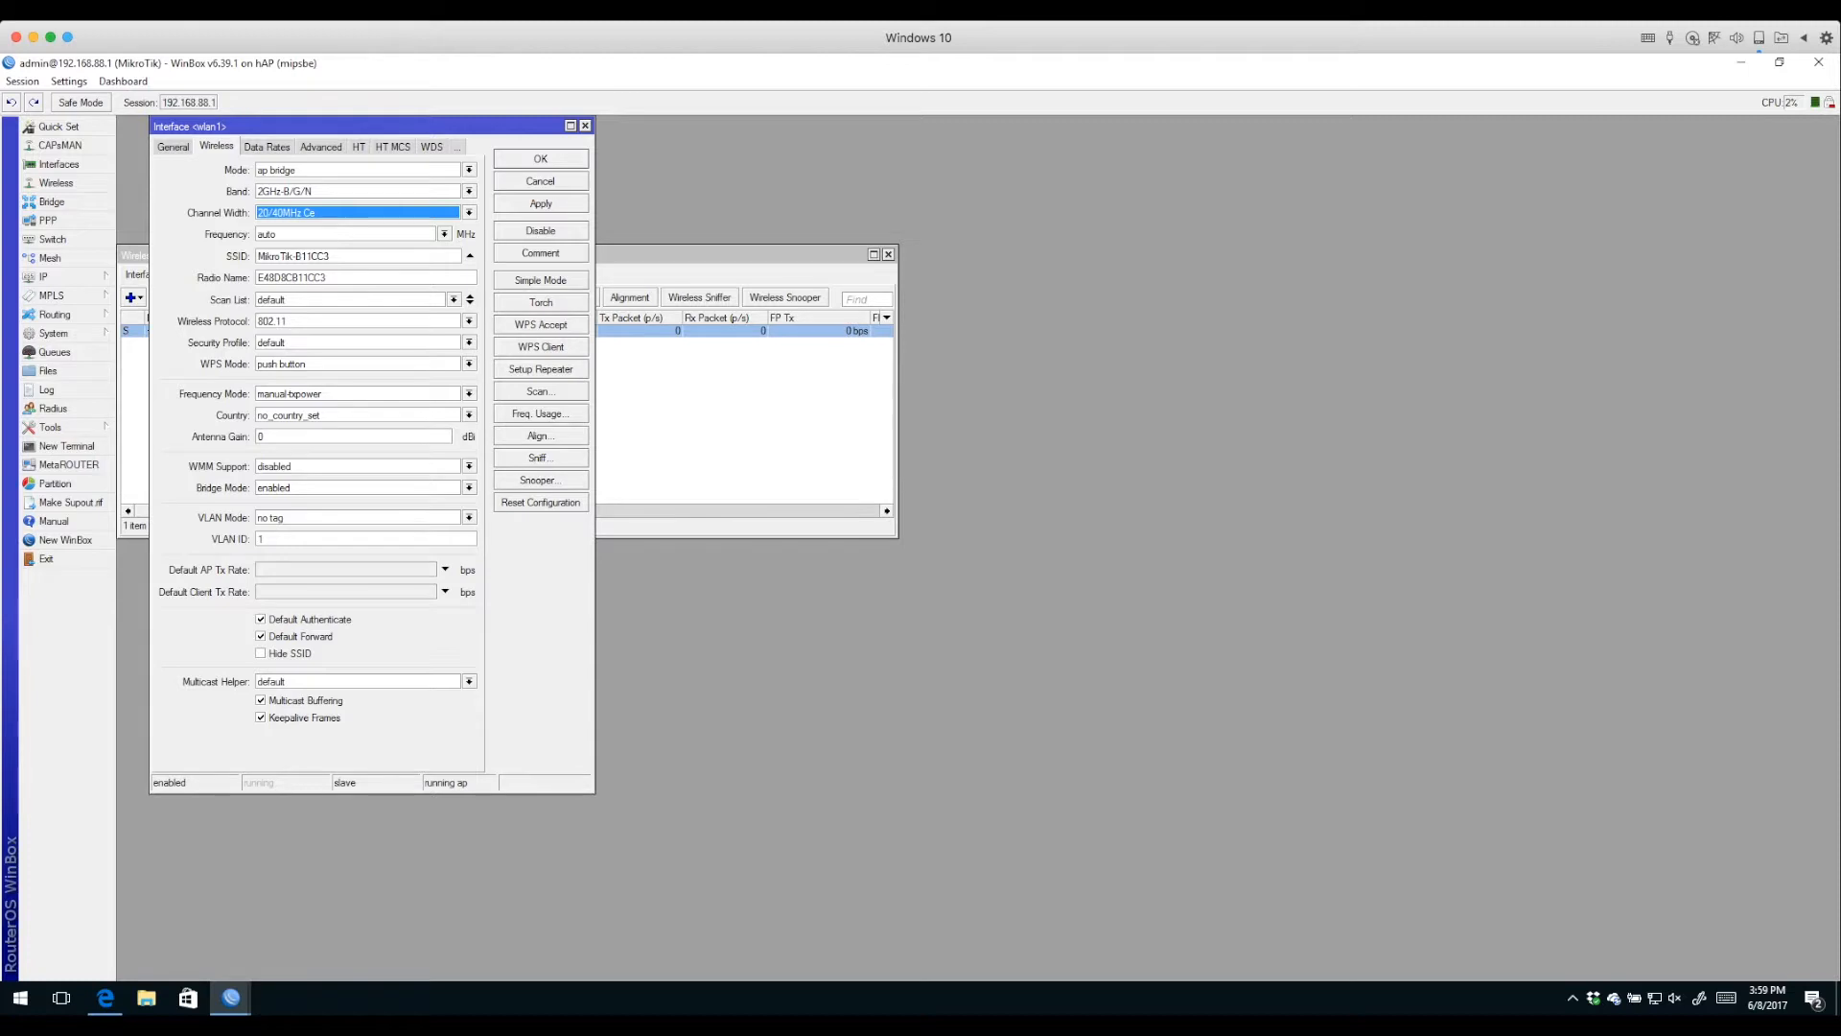
{"action": "left_click", "coordinate": [444, 234]}
{"action": "left_click", "coordinate": [444, 234]}
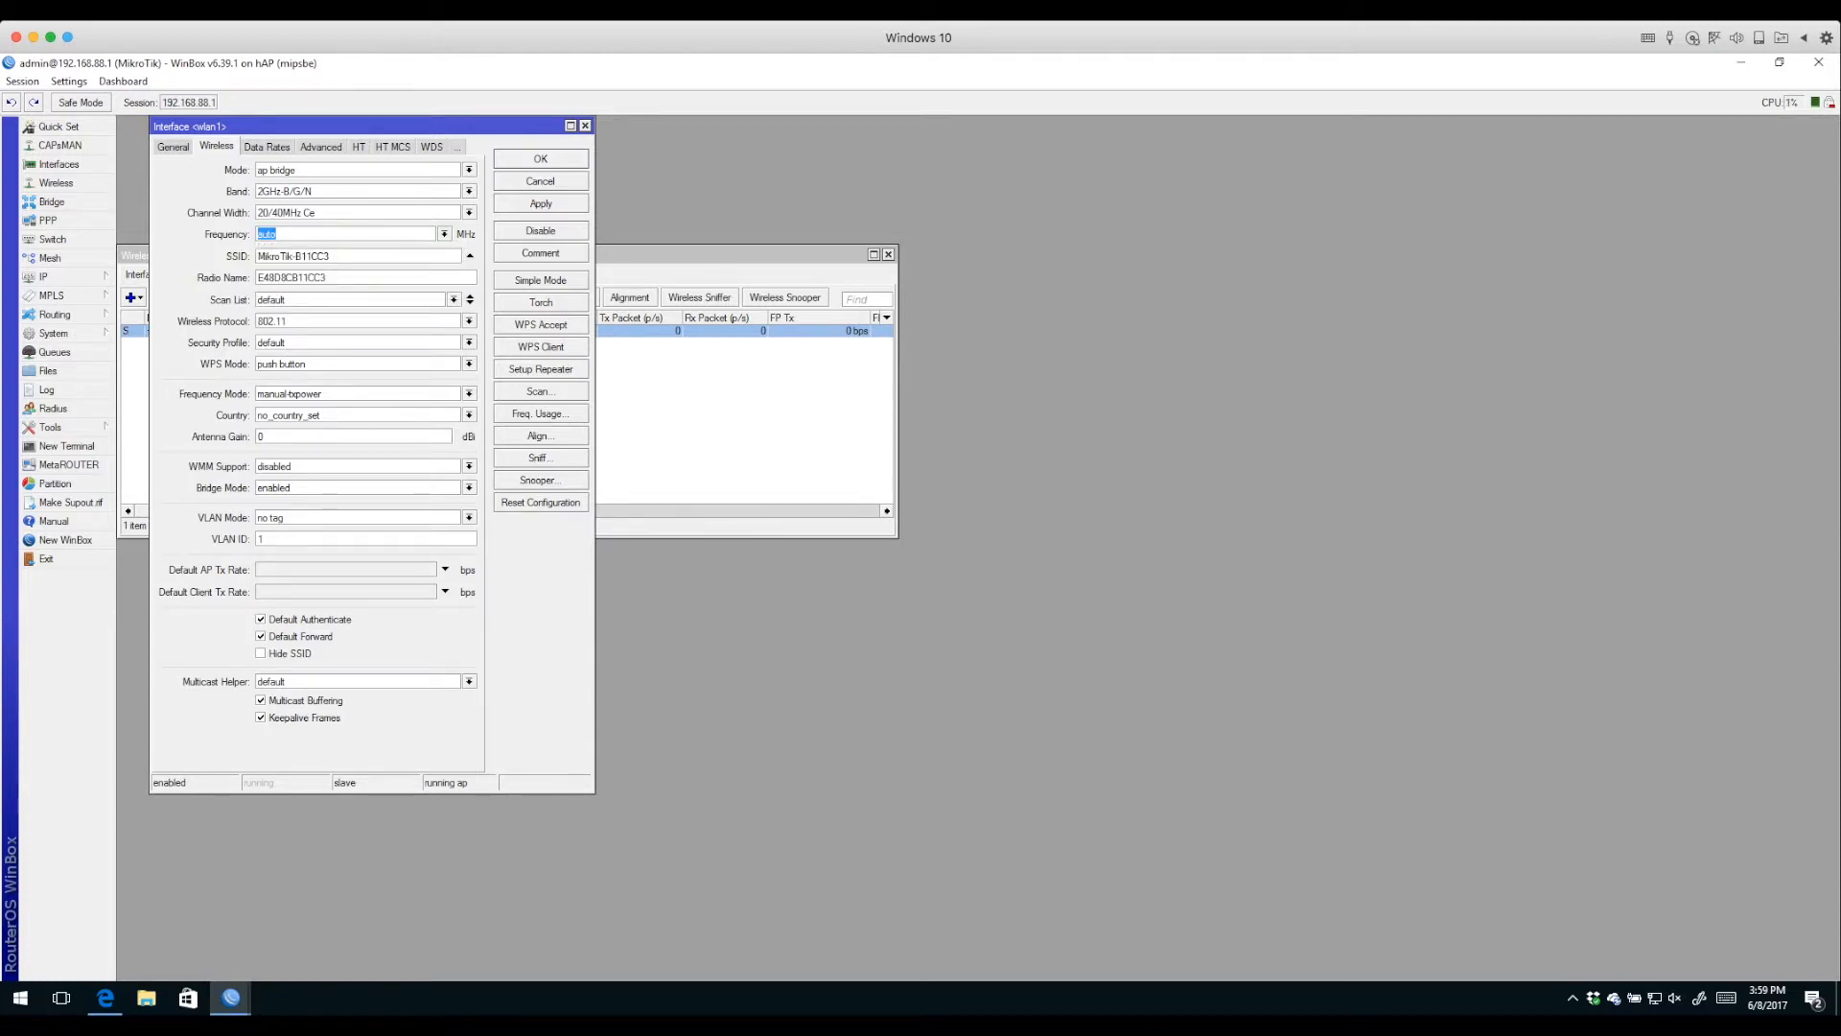
{"action": "left_click", "coordinate": [278, 234]}
Set wlan1's SSID to MyHomeWirelessNetwork and save the interface settings.
{"action": "left_click_drag", "start_coordinate": [333, 256], "coordinate": [110, 243]}
{"action": "type", "text": "MyHomeWirelessNetwork"}
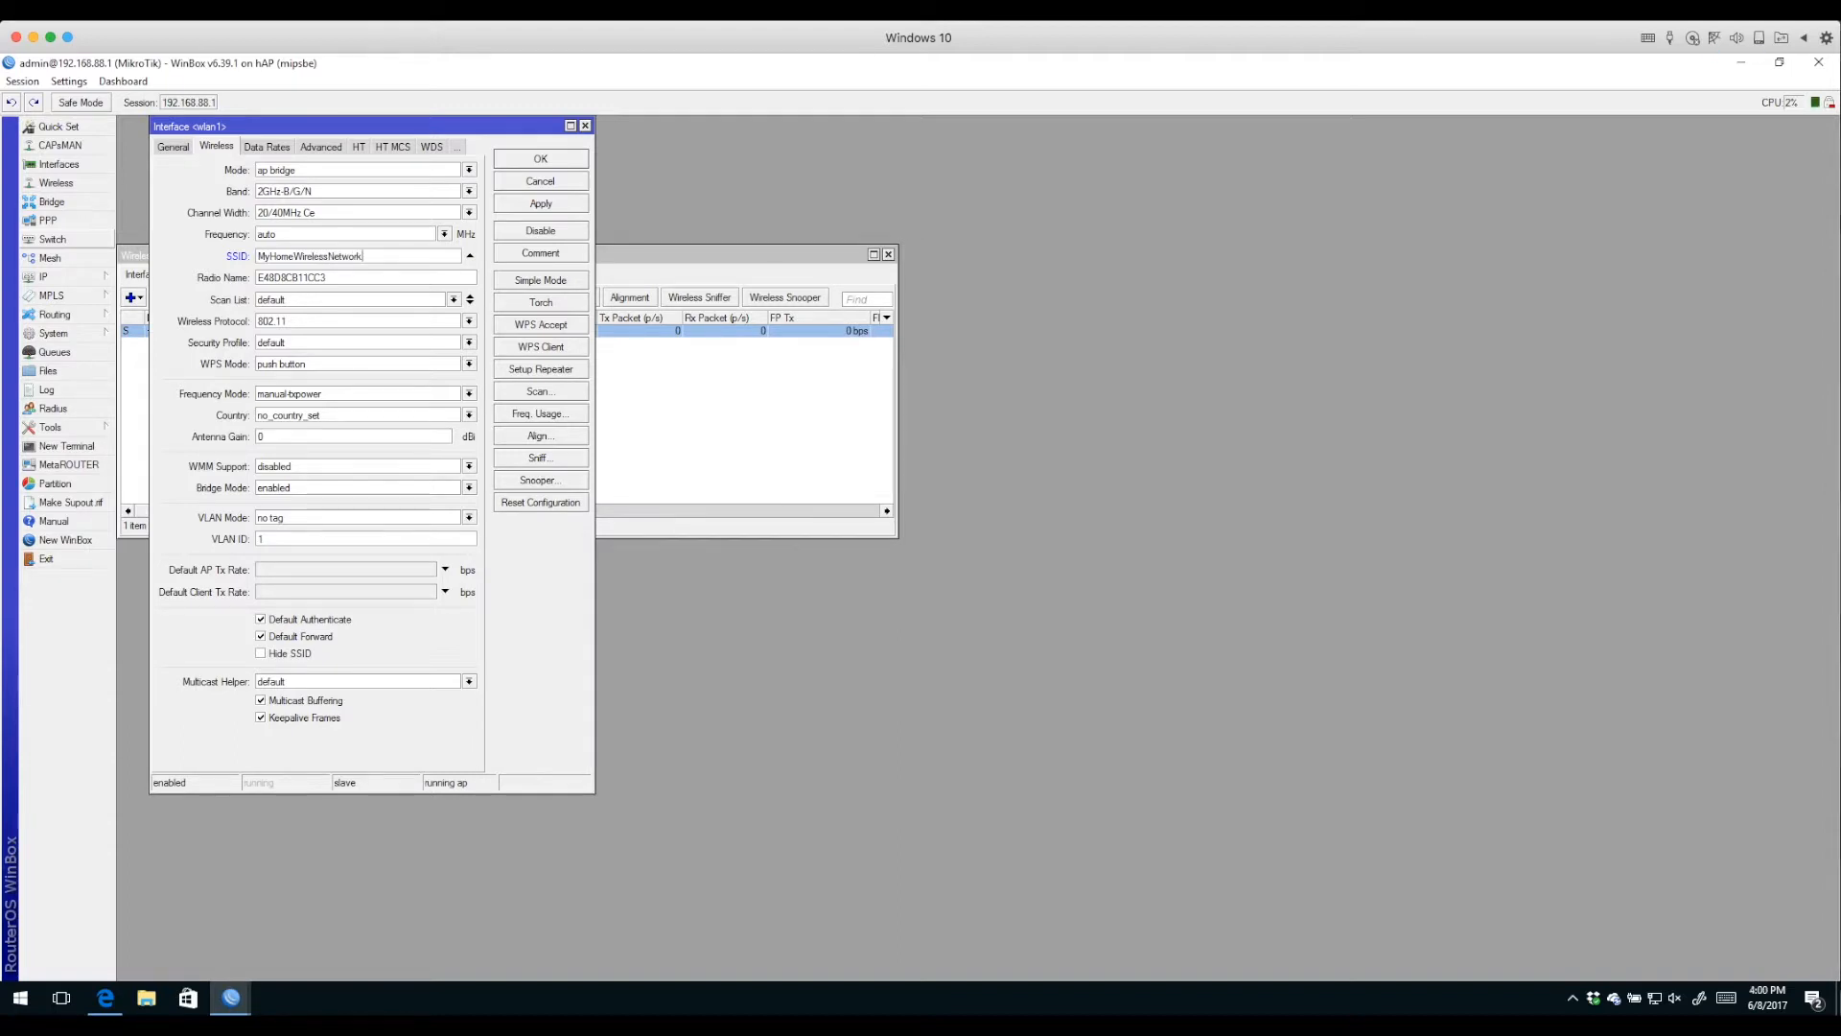
{"action": "key", "text": "Return"}
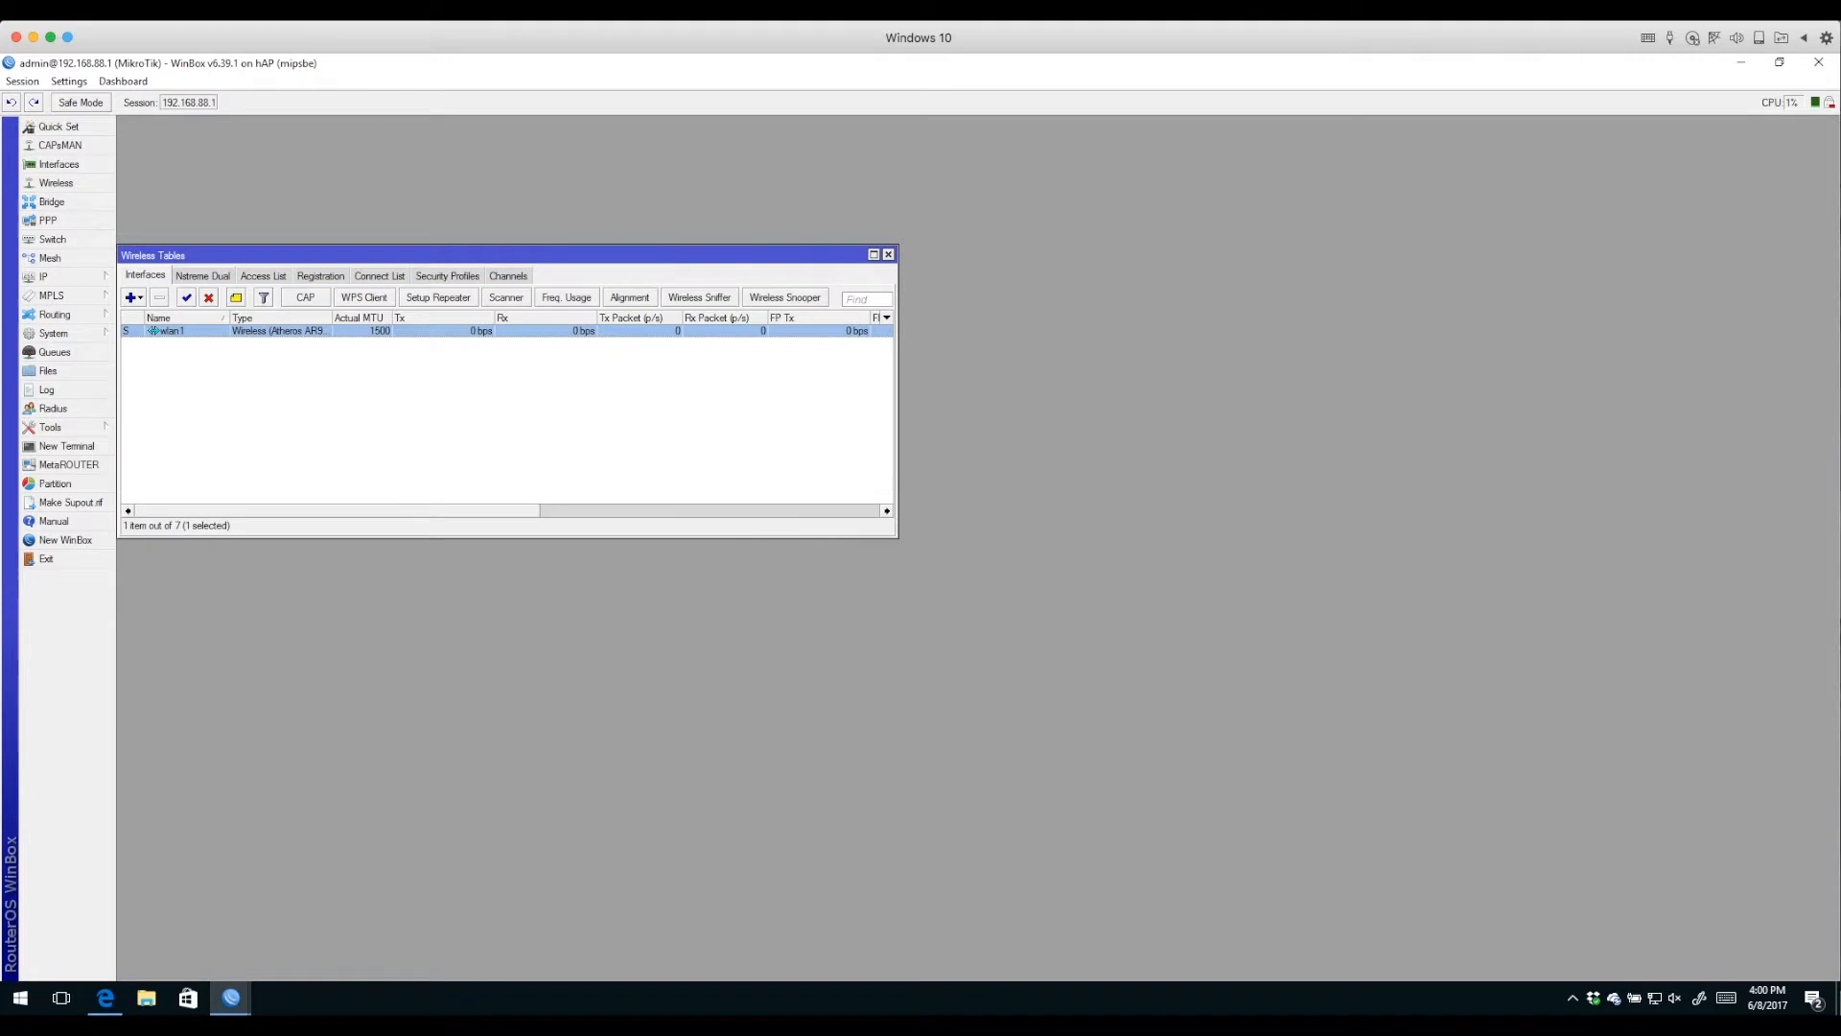
Reopen wlan1's wireless settings, and set the country to united states and the frequency mode to regulatory-domain.
{"action": "double_click", "coordinate": [163, 331]}
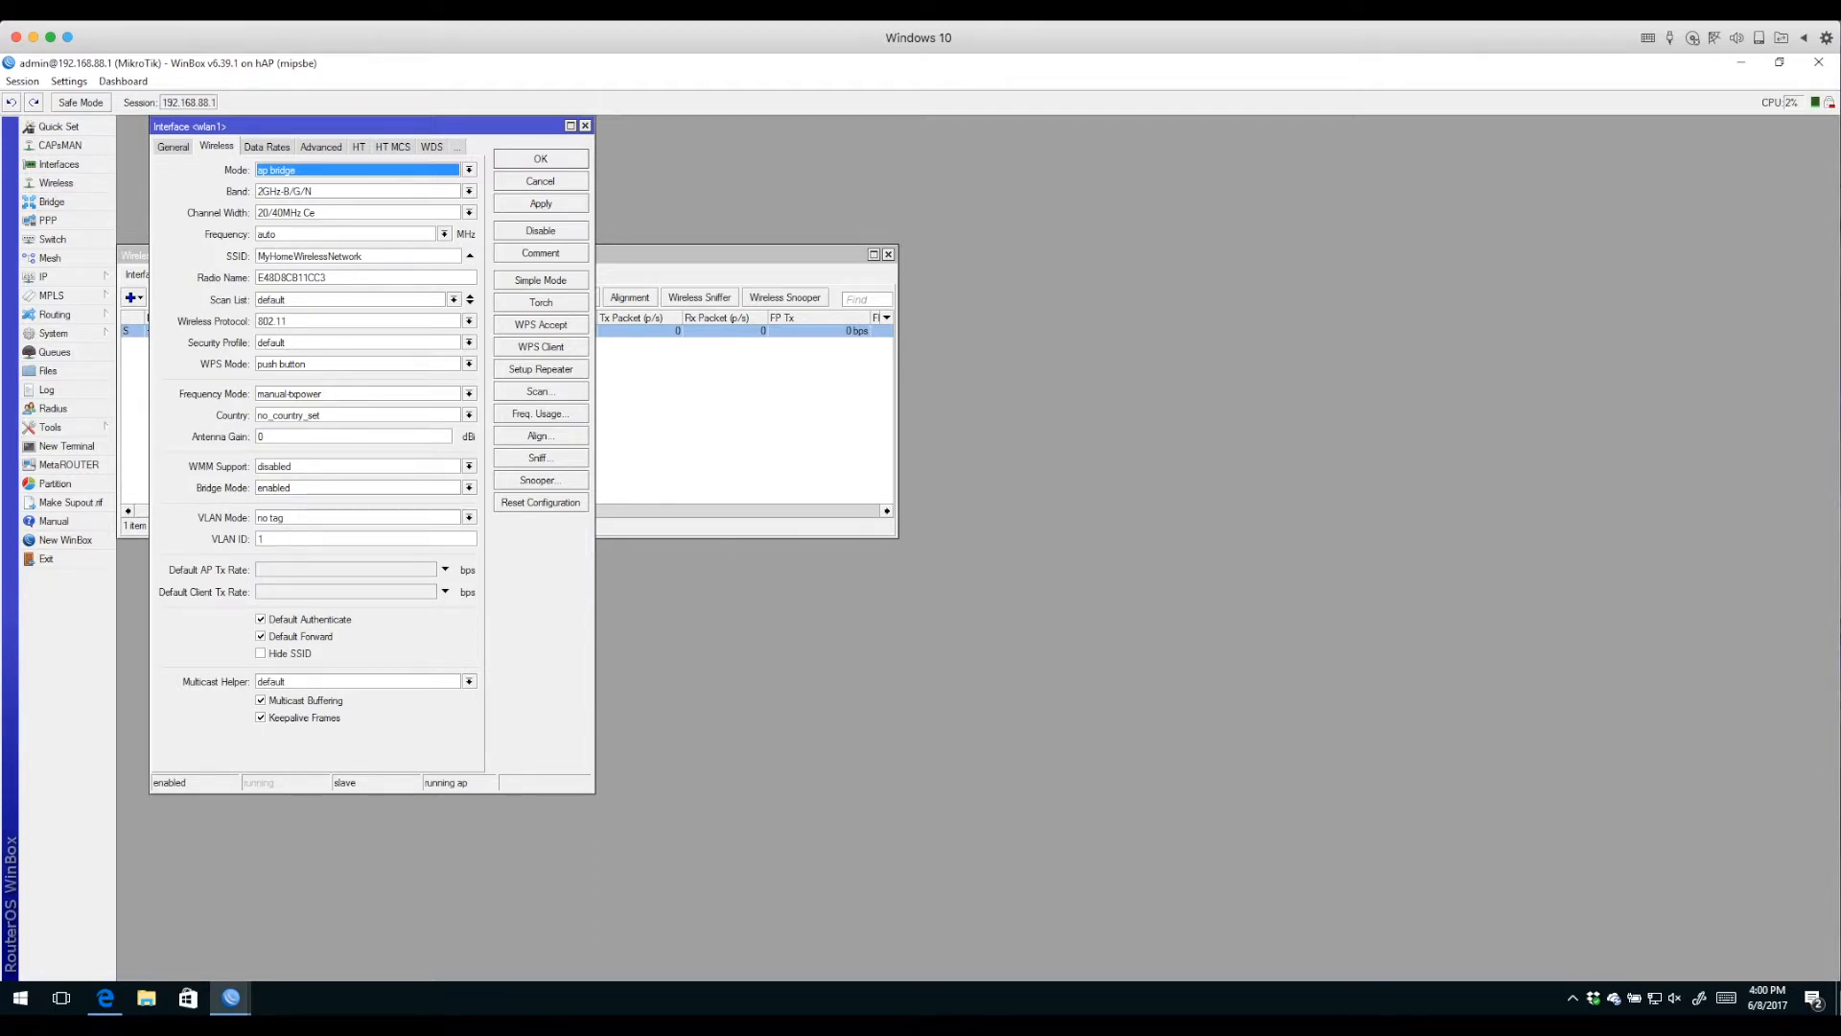
{"action": "left_click", "coordinate": [469, 415]}
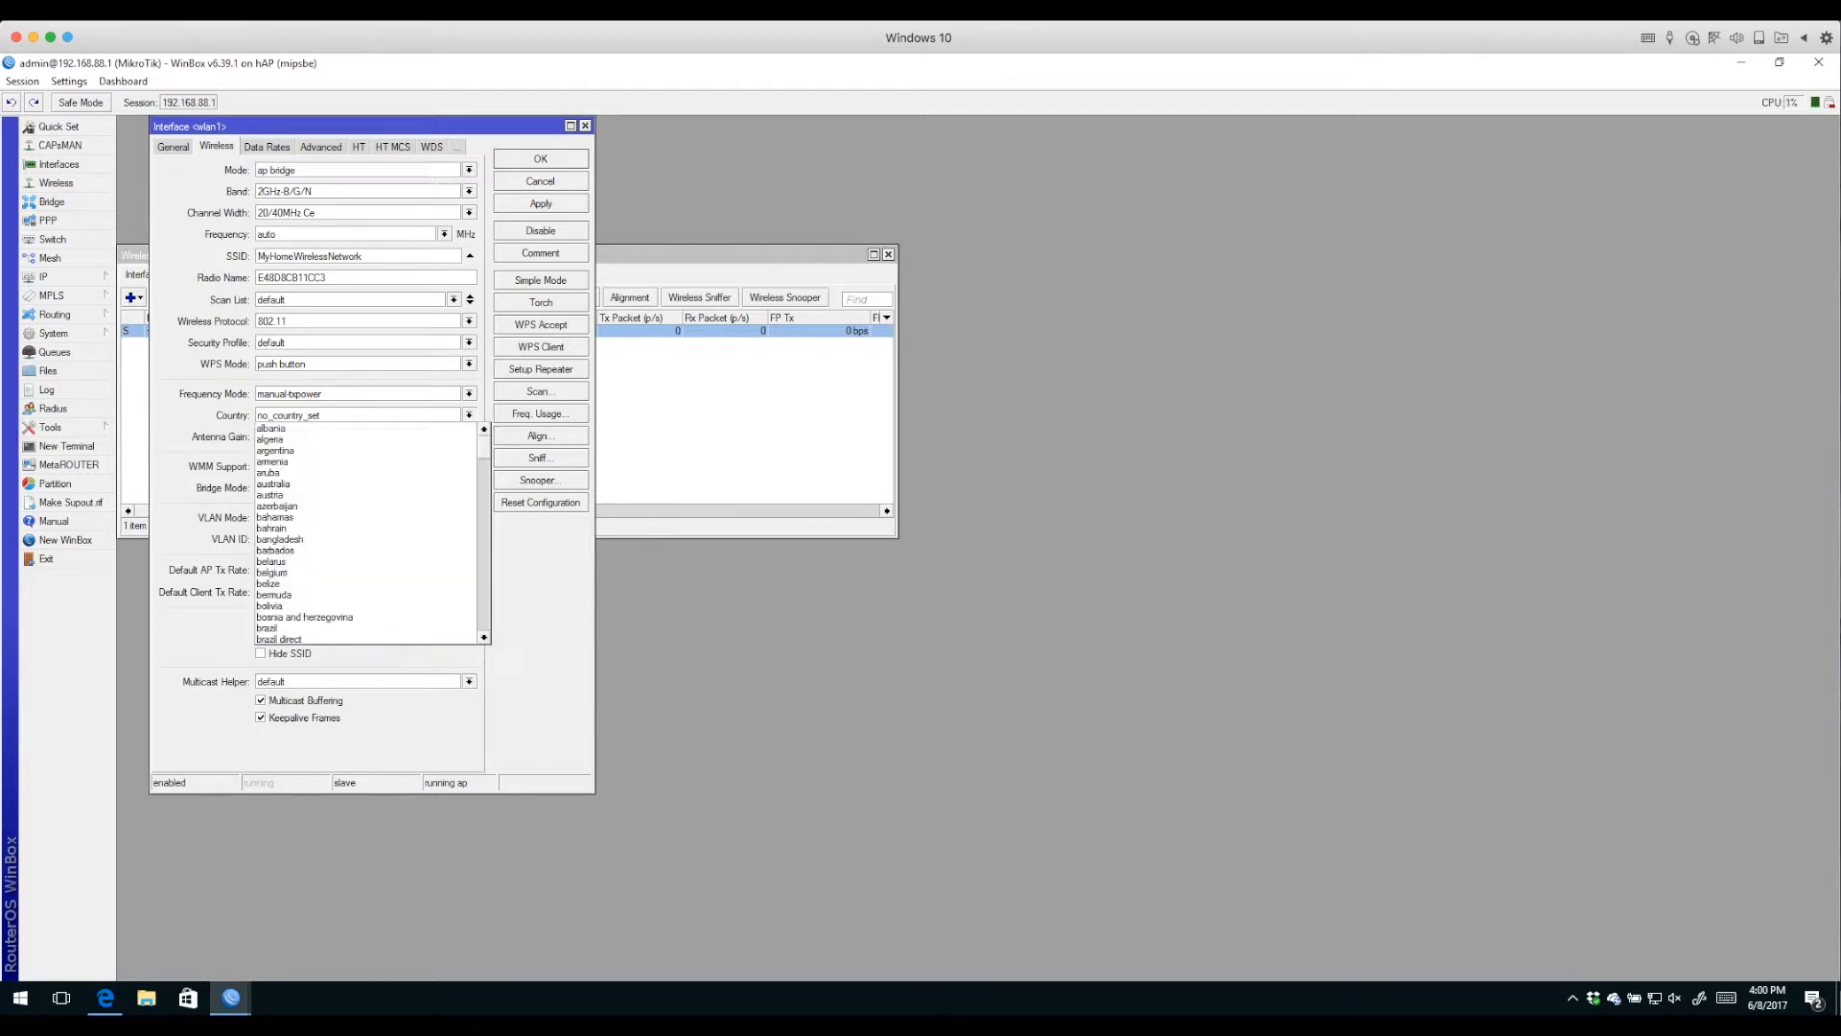
{"action": "scroll", "coordinate": [450, 461], "scroll_direction": "down", "scroll_amount": 20}
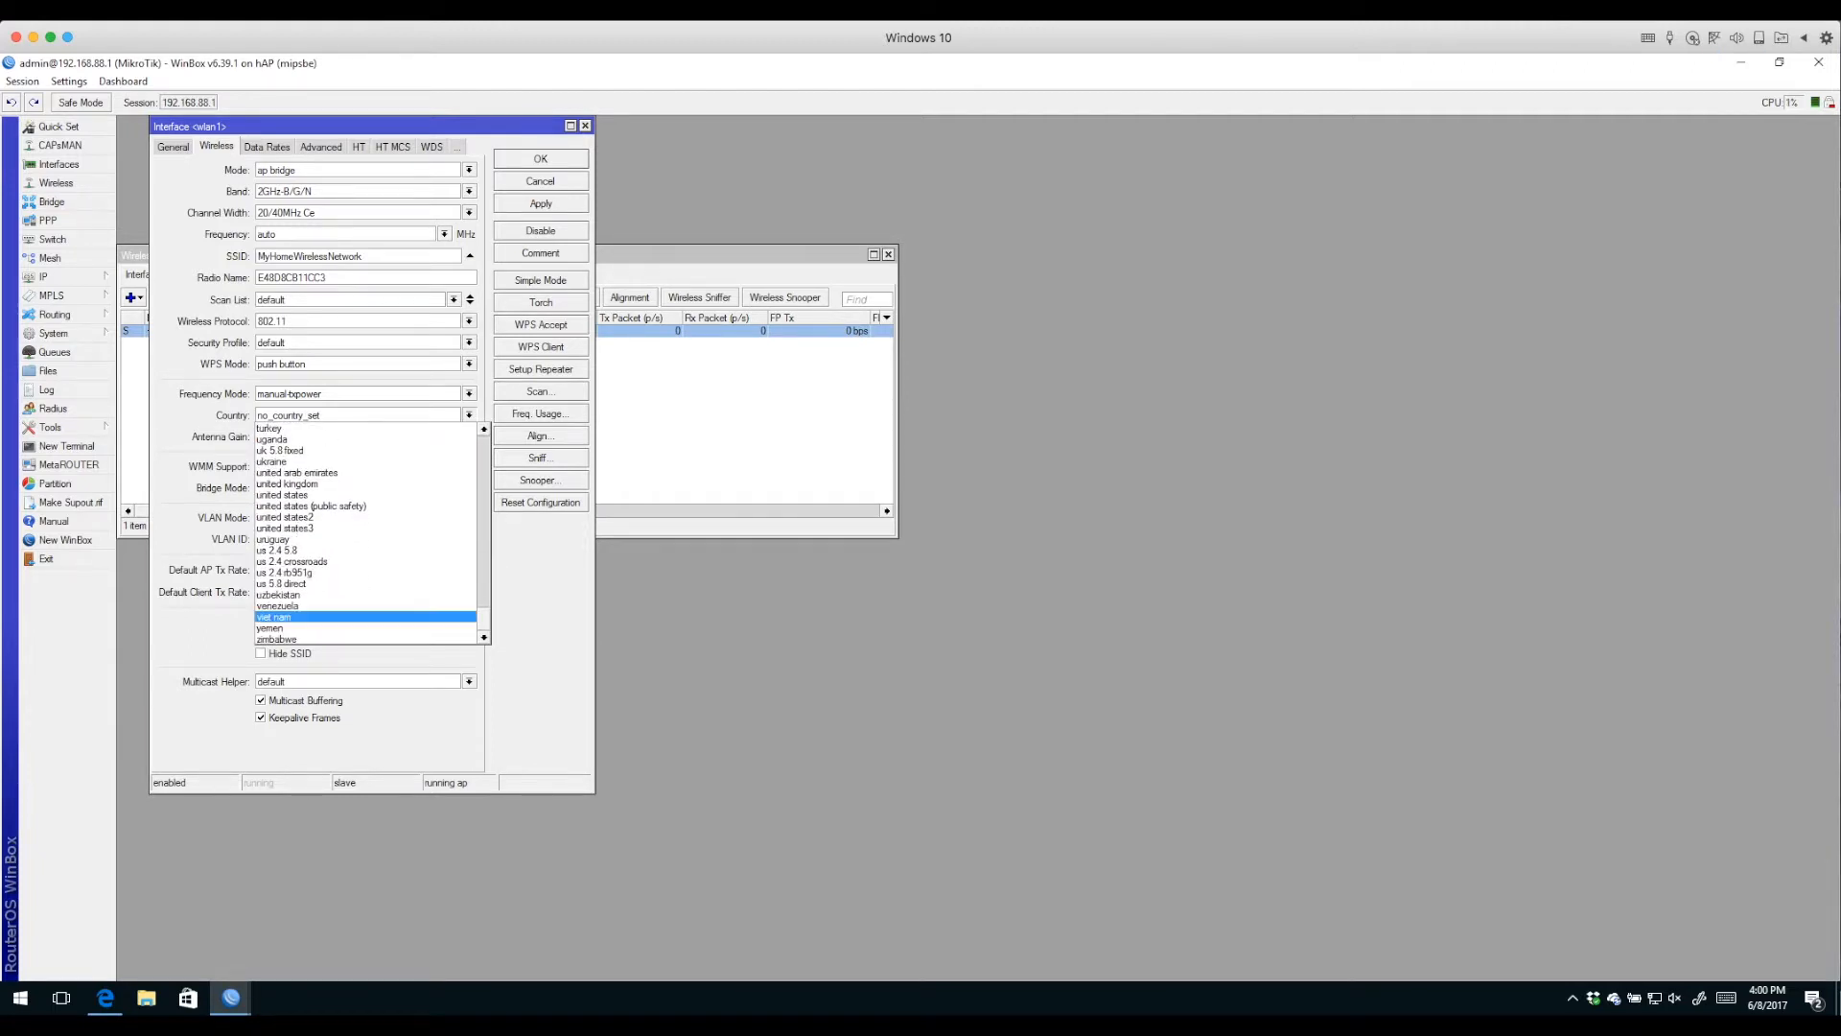
{"action": "left_click", "coordinate": [287, 494]}
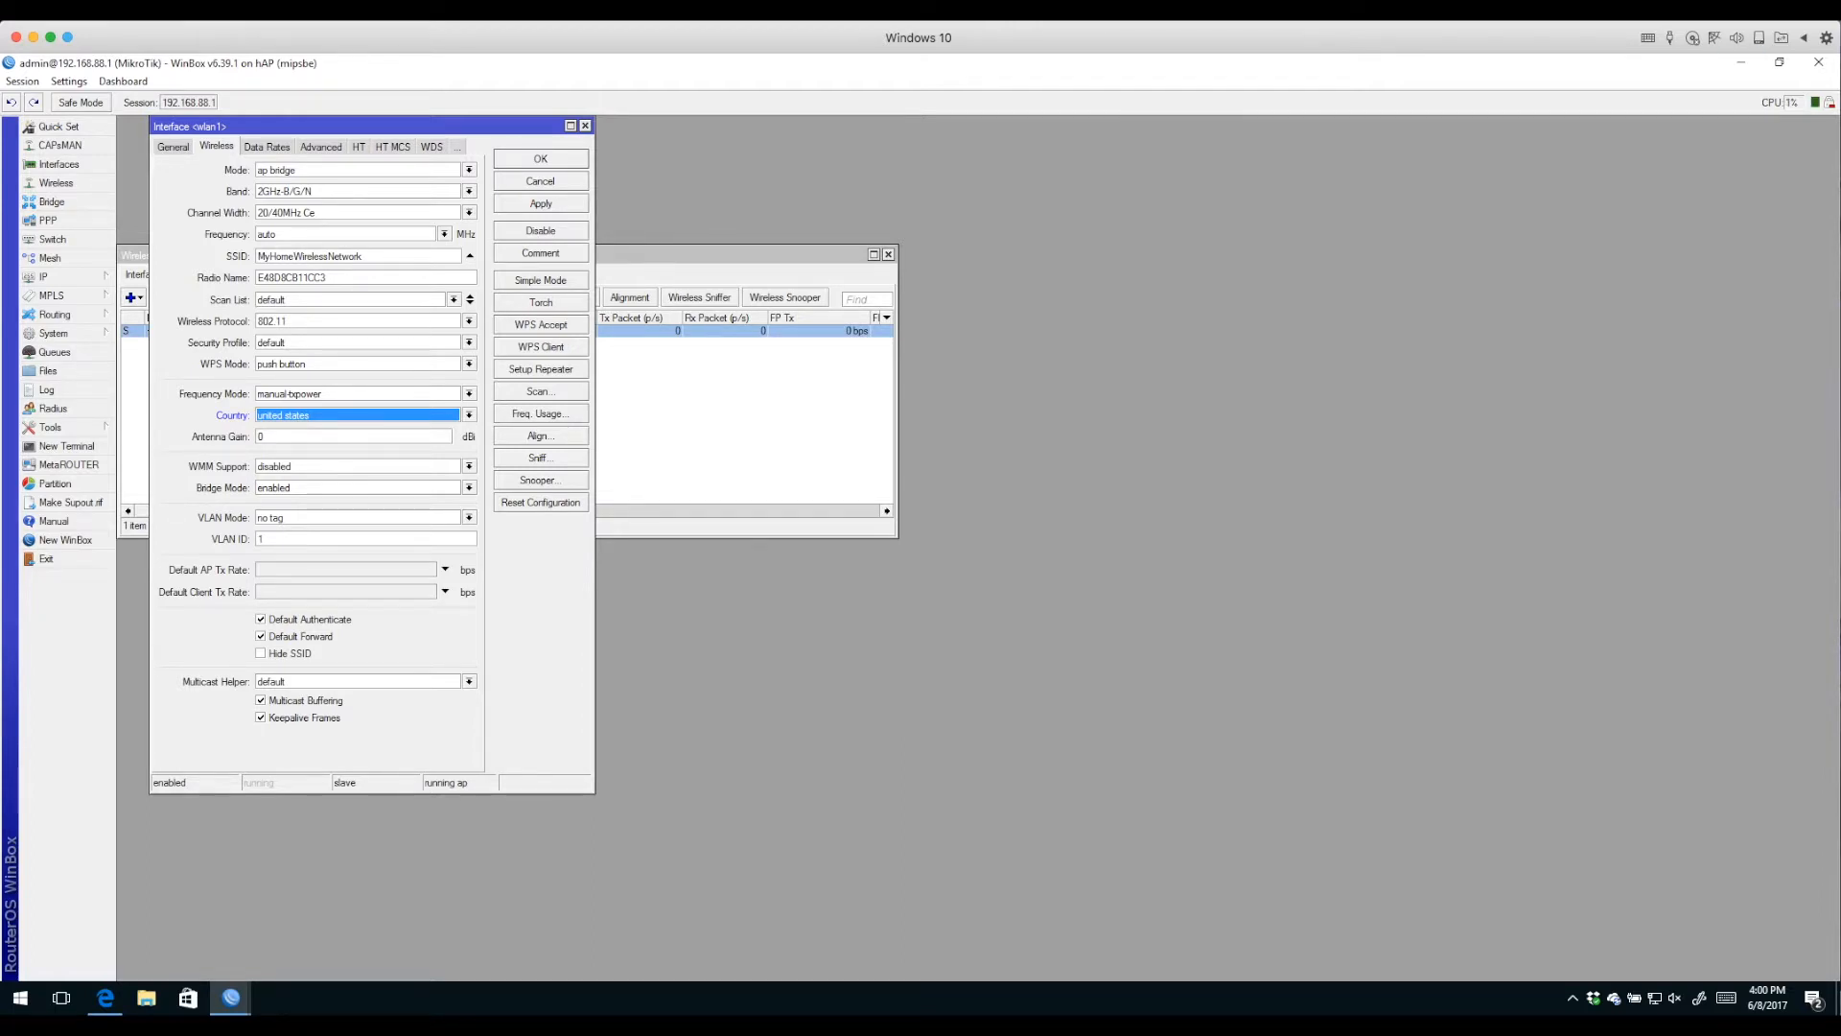
{"action": "left_click", "coordinate": [469, 394]}
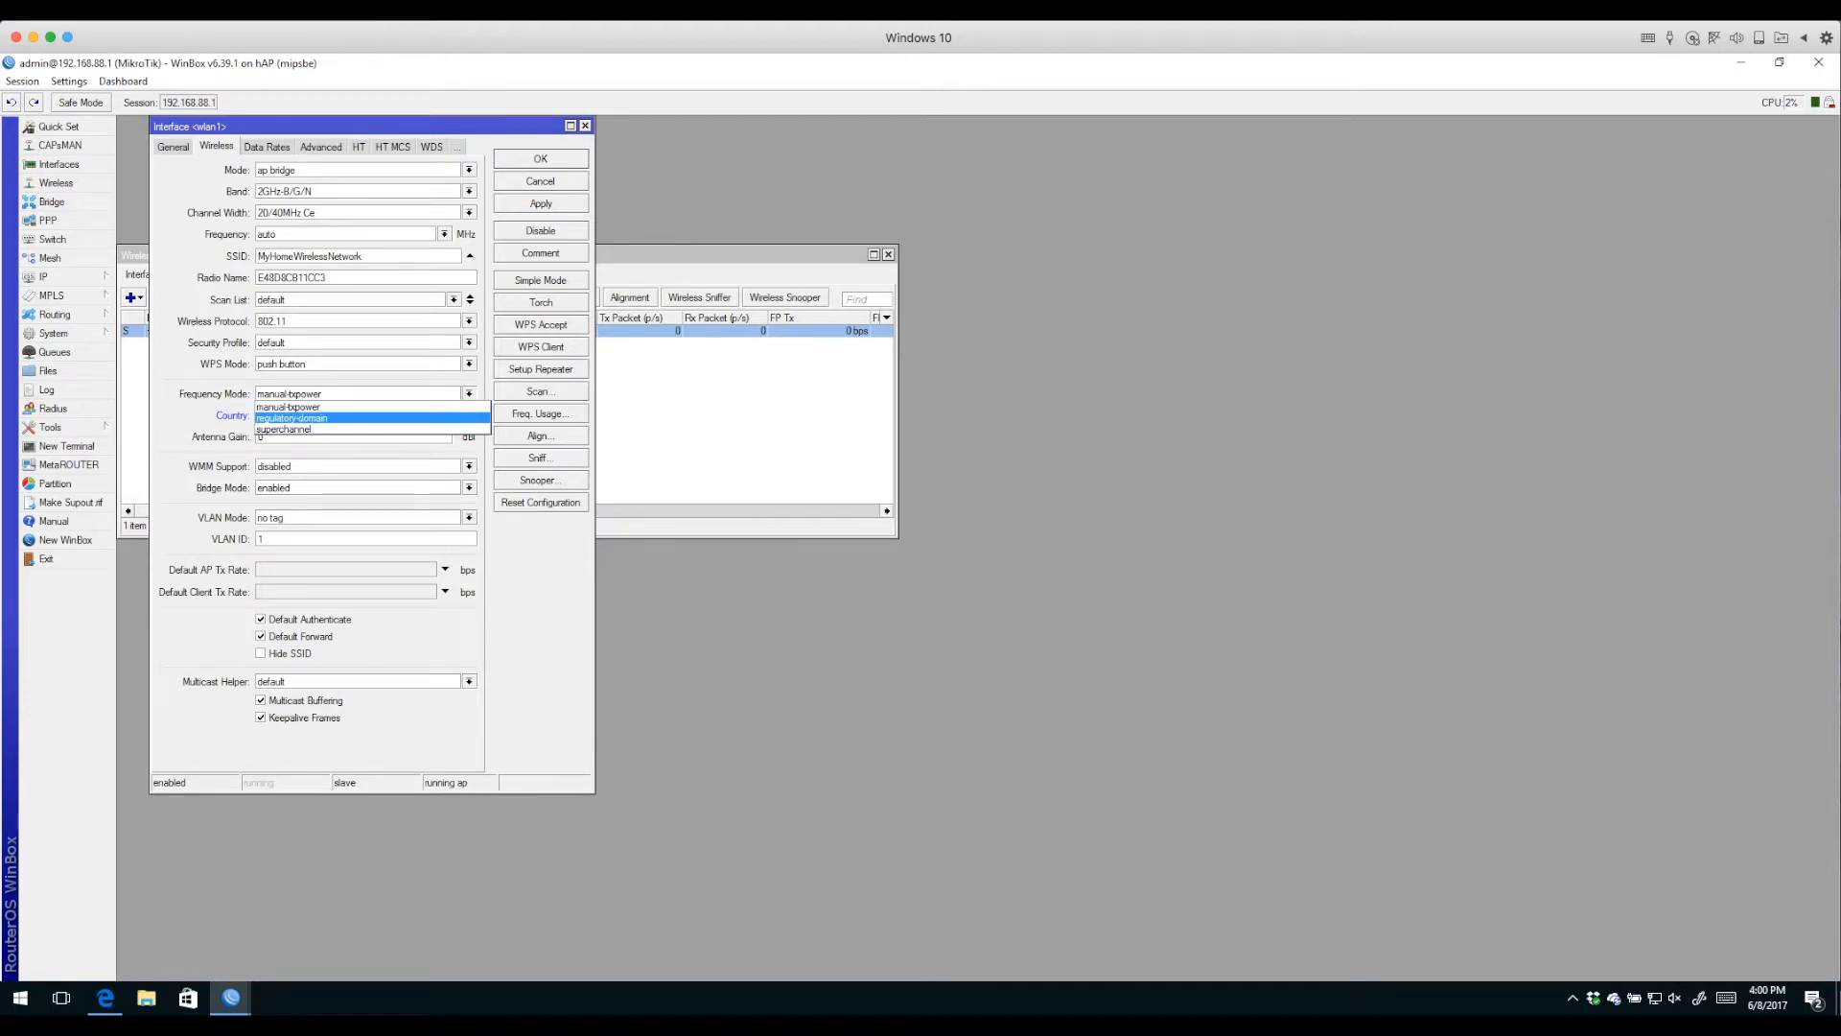
{"action": "key", "text": "Return"}
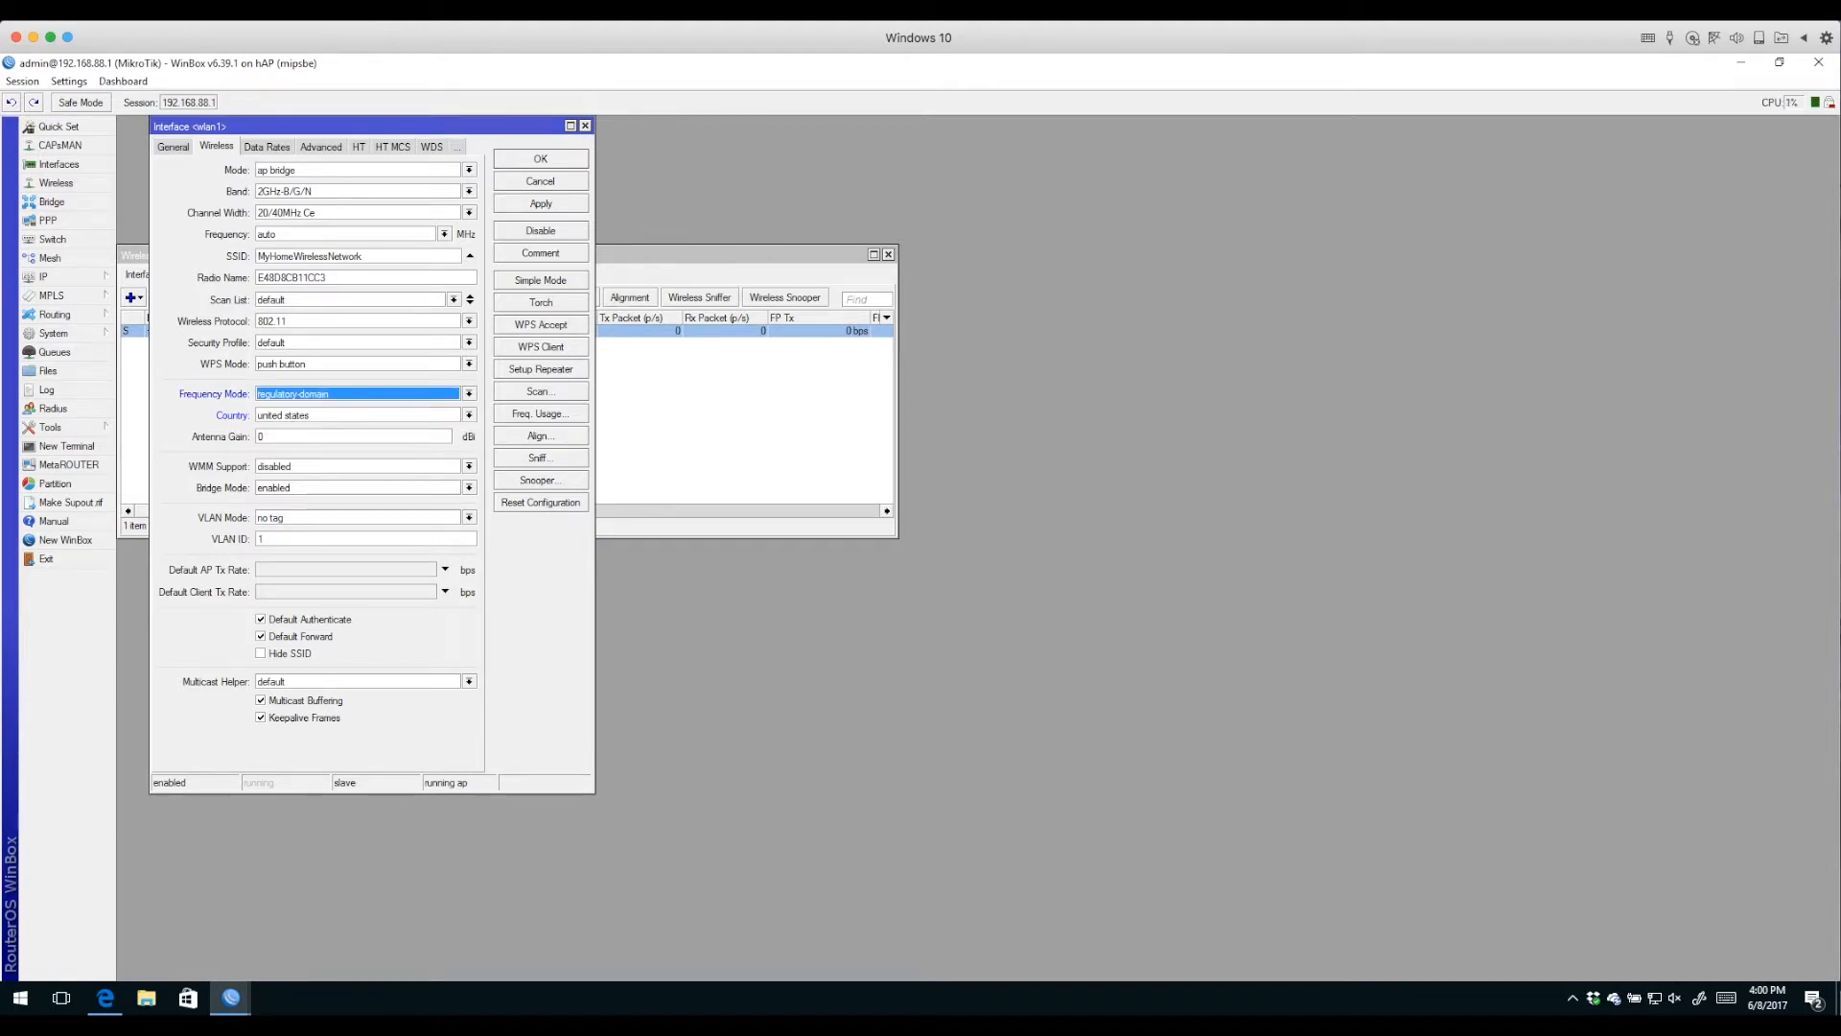
Apply wlan1's country and frequency mode settings, and show the list of wireless security profiles.
{"action": "left_click", "coordinate": [540, 204]}
{"action": "left_click_drag", "start_coordinate": [412, 126], "coordinate": [1018, 135]}
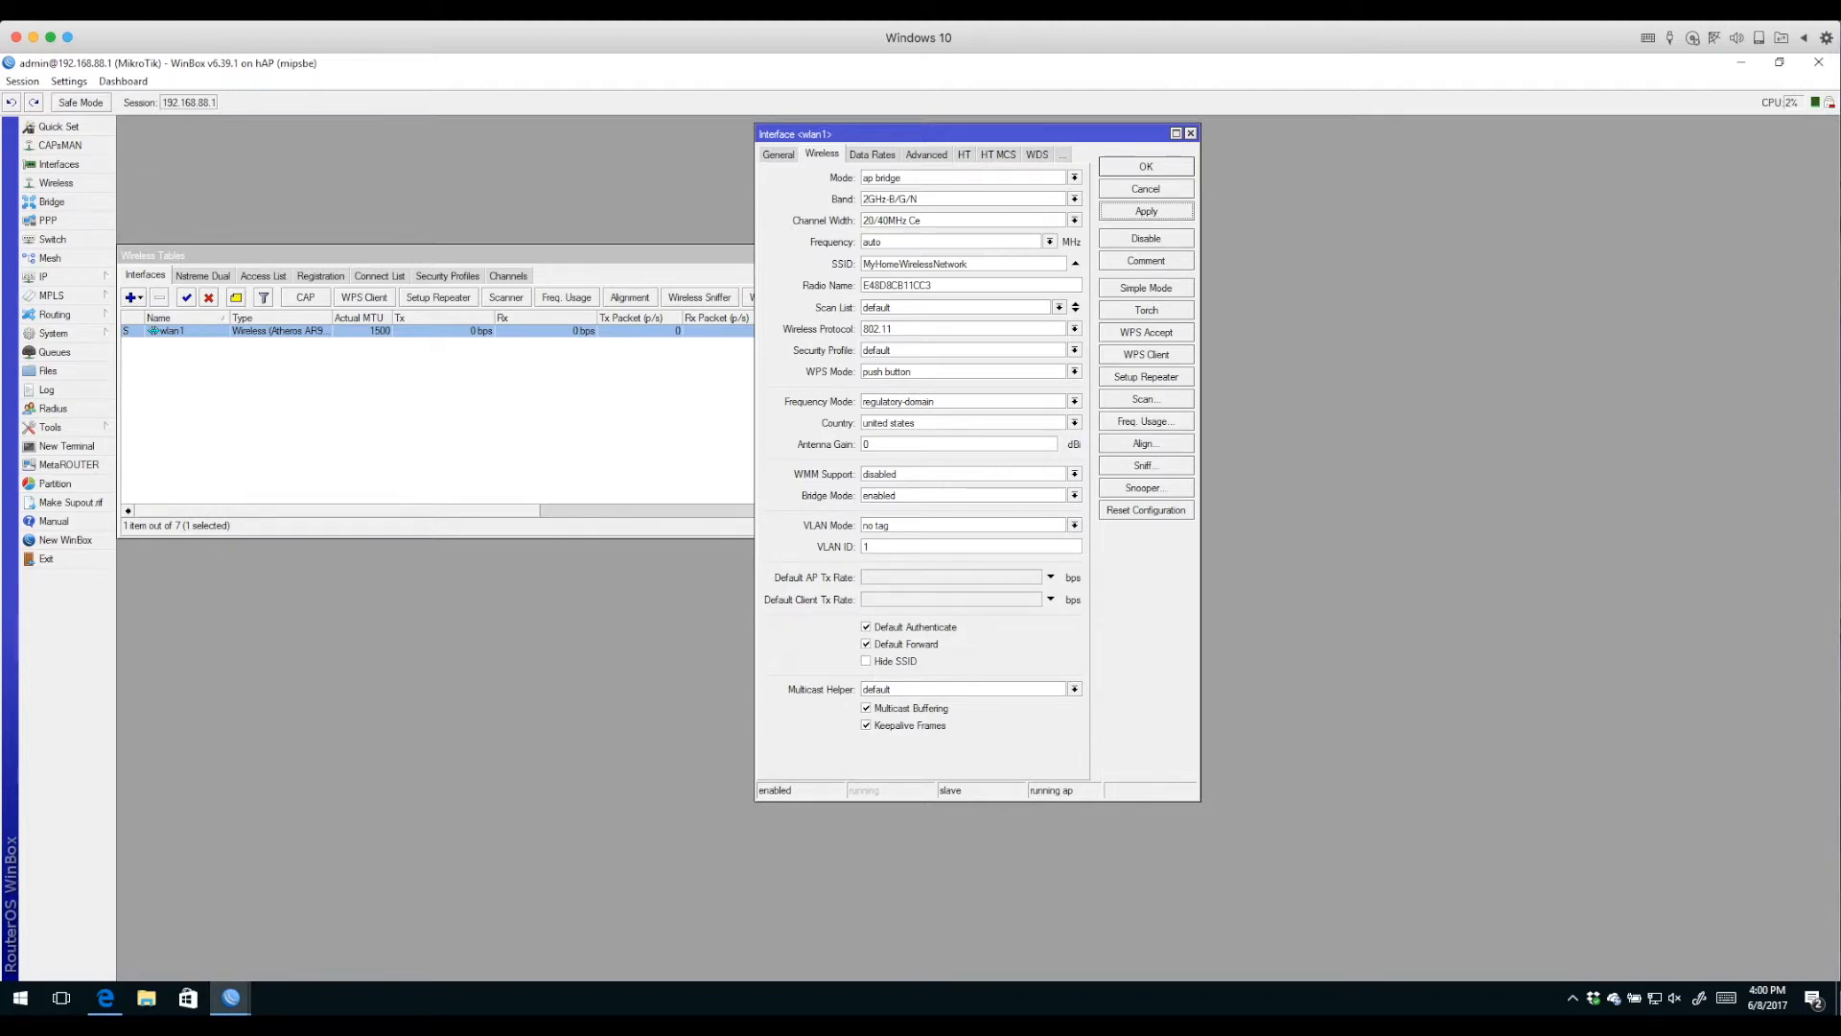
{"action": "left_click", "coordinate": [447, 275]}
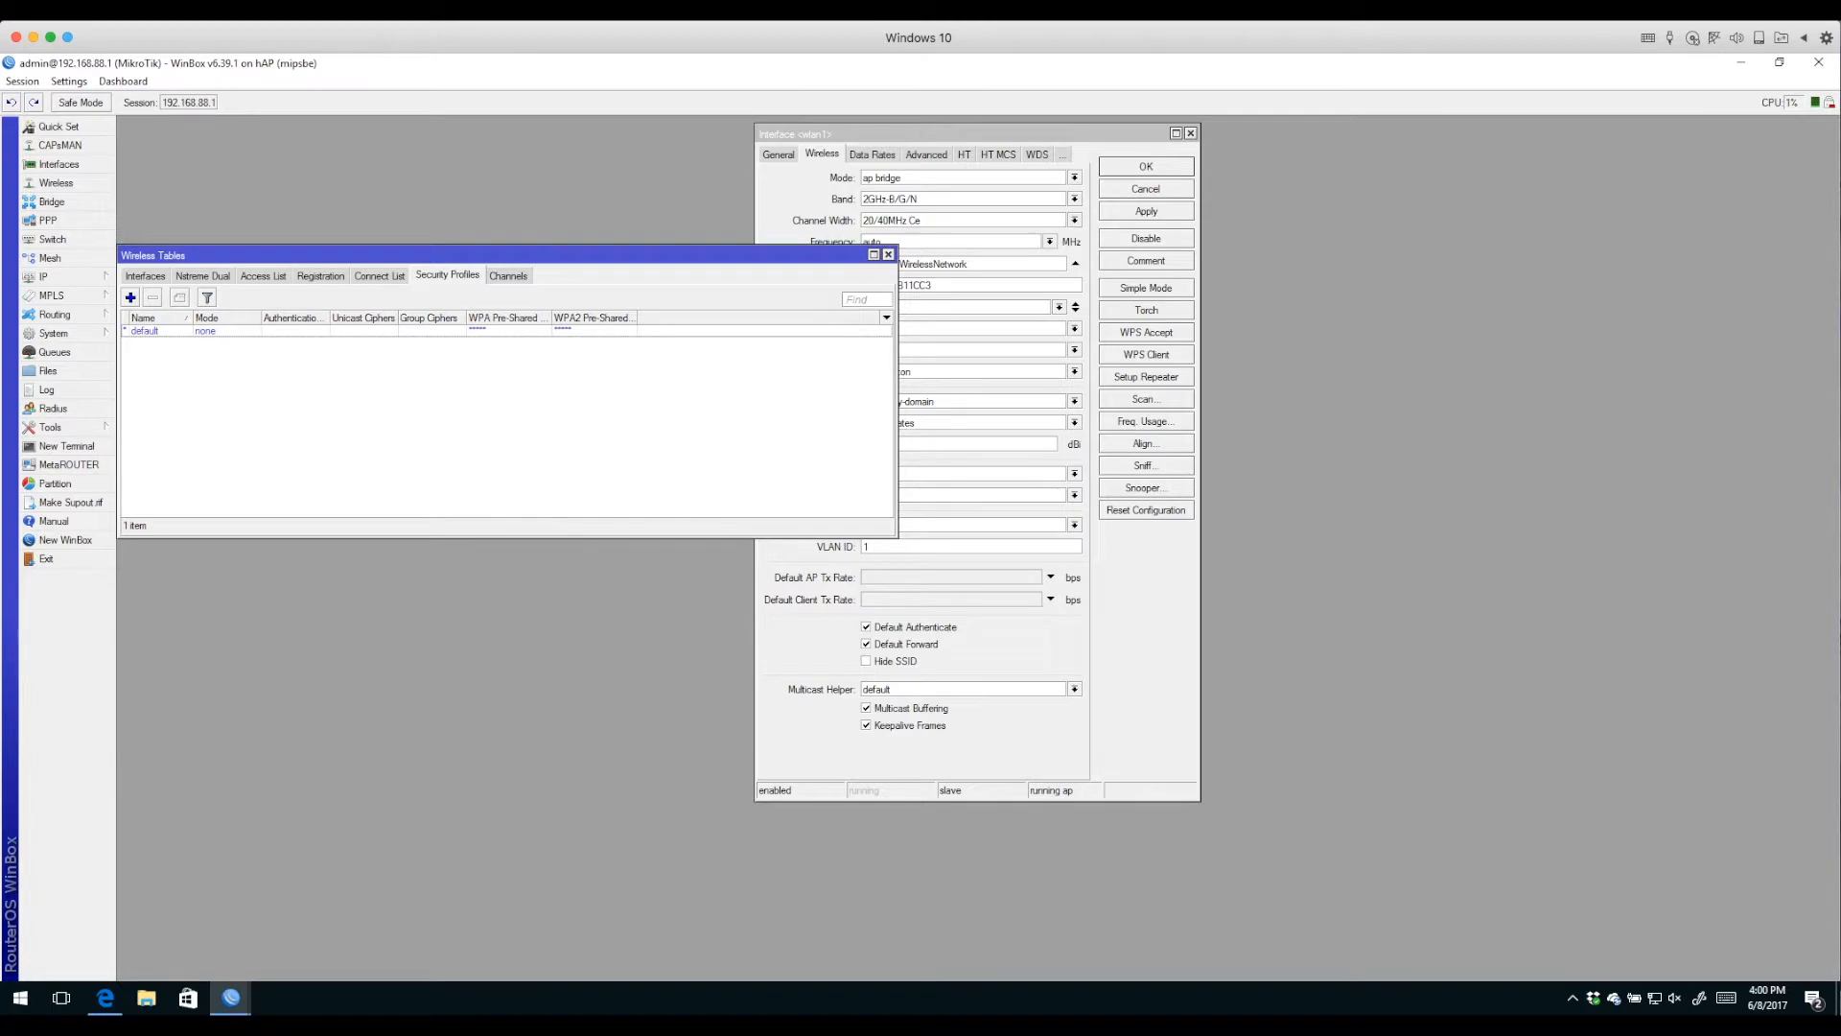
Create a dynamic keys security profile with only WPA2 PSK authentication, enter its WPA2 pre-shared key, and apply it.
{"action": "left_click", "coordinate": [131, 297]}
{"action": "left_click_drag", "start_coordinate": [940, 392], "coordinate": [399, 325]}
{"action": "left_click", "coordinate": [405, 410]}
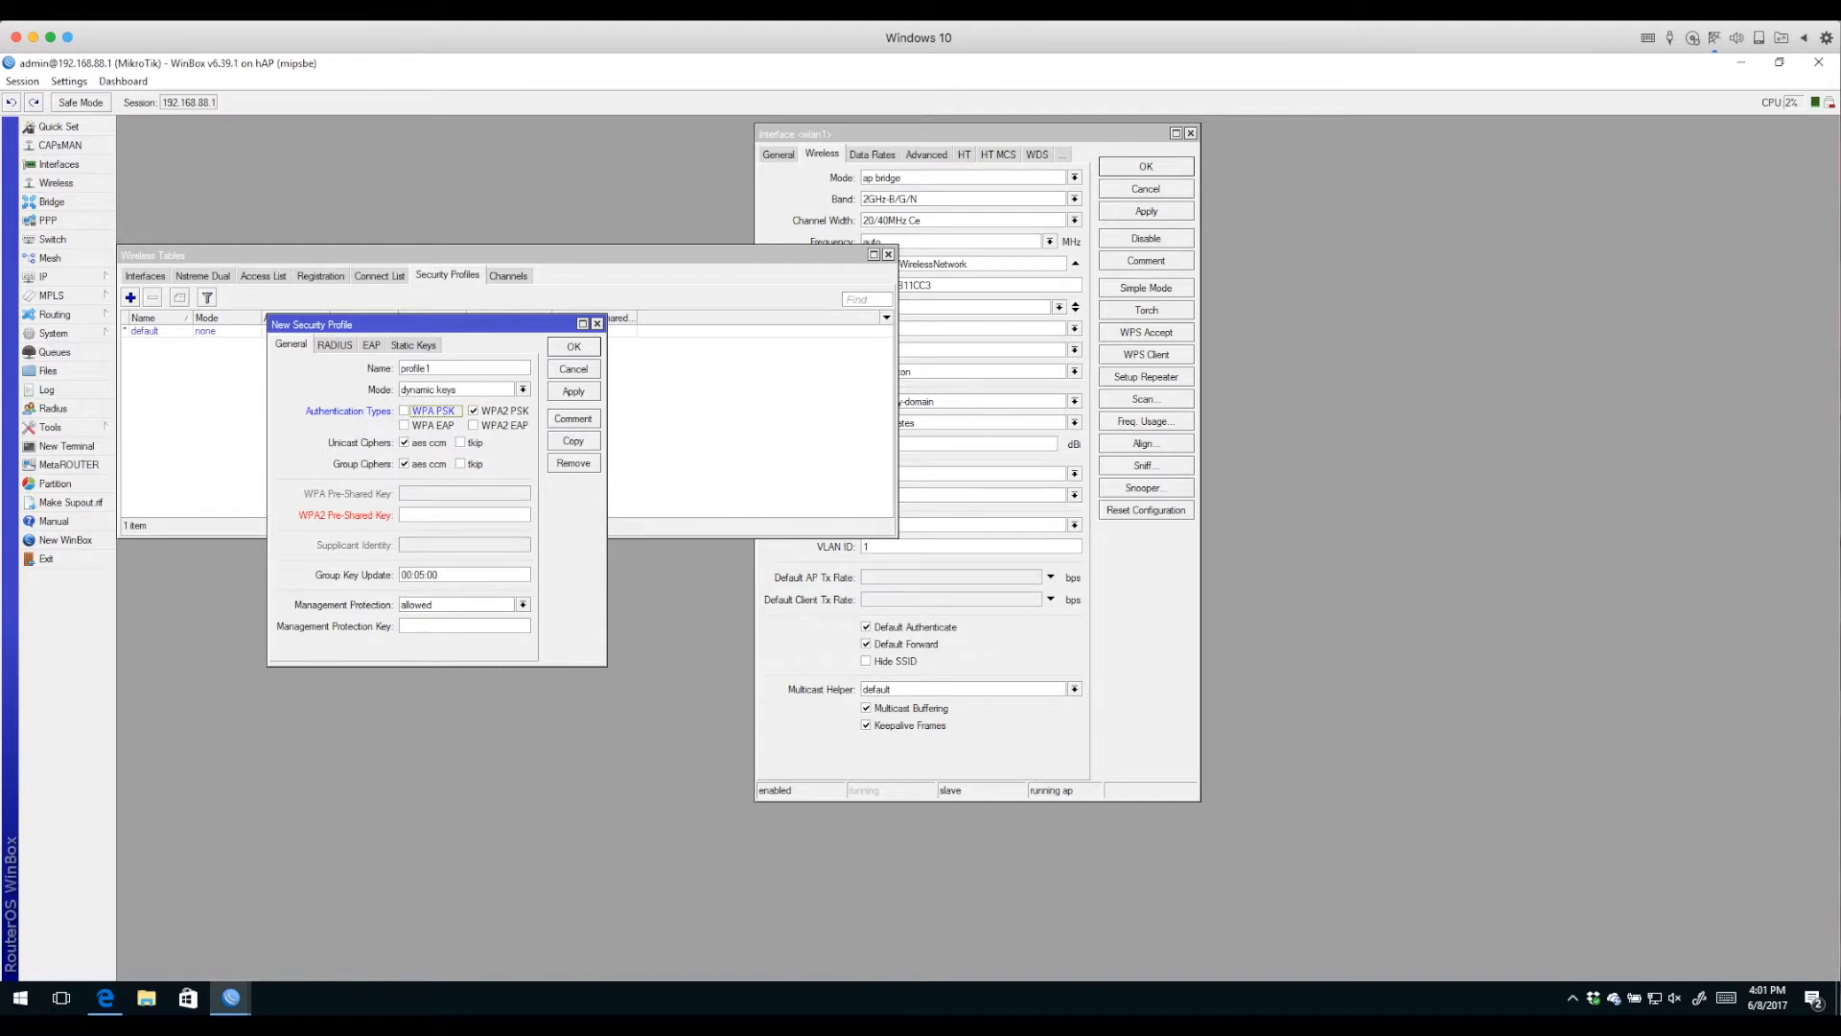
{"action": "left_click", "coordinate": [464, 515]}
{"action": "type", "text": "******"}
{"action": "left_click", "coordinate": [573, 391]}
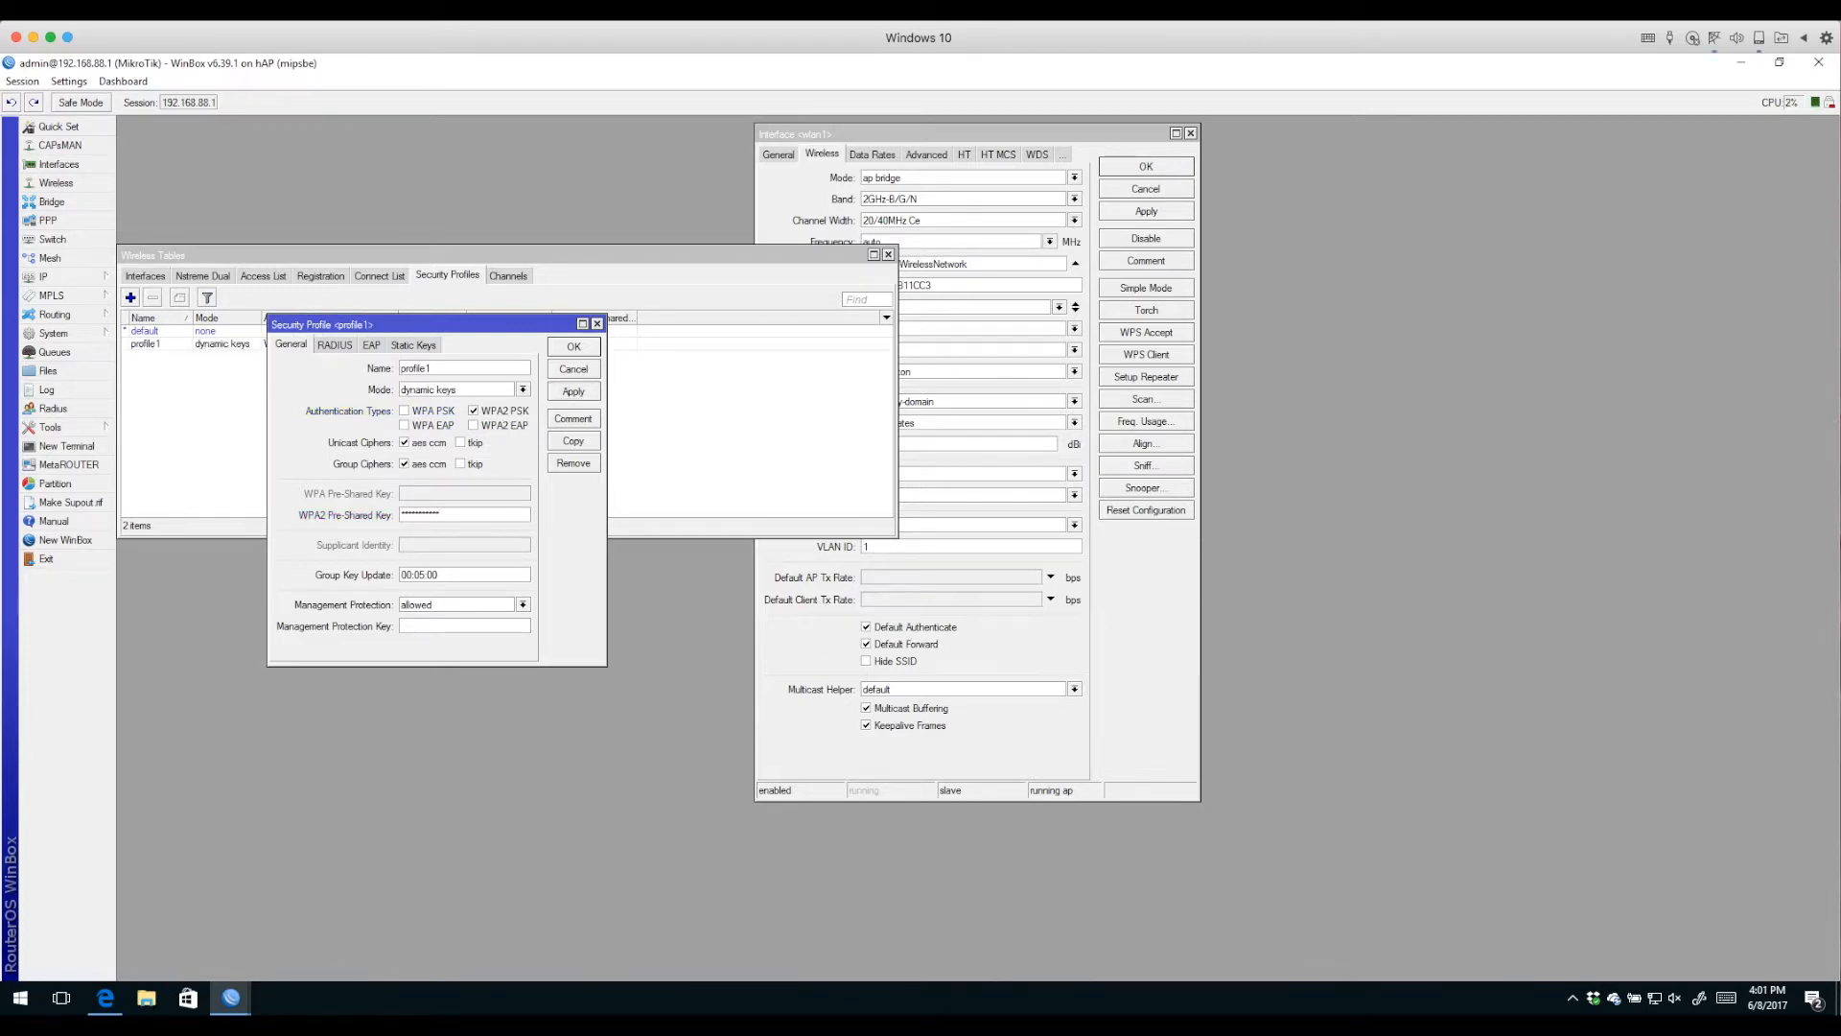
Rename the new security profile to MyWPA2Profile and save it.
{"action": "double_click", "coordinate": [416, 368]}
{"action": "type", "text": "MyWPA2Profile"}
{"action": "key", "text": "Return"}
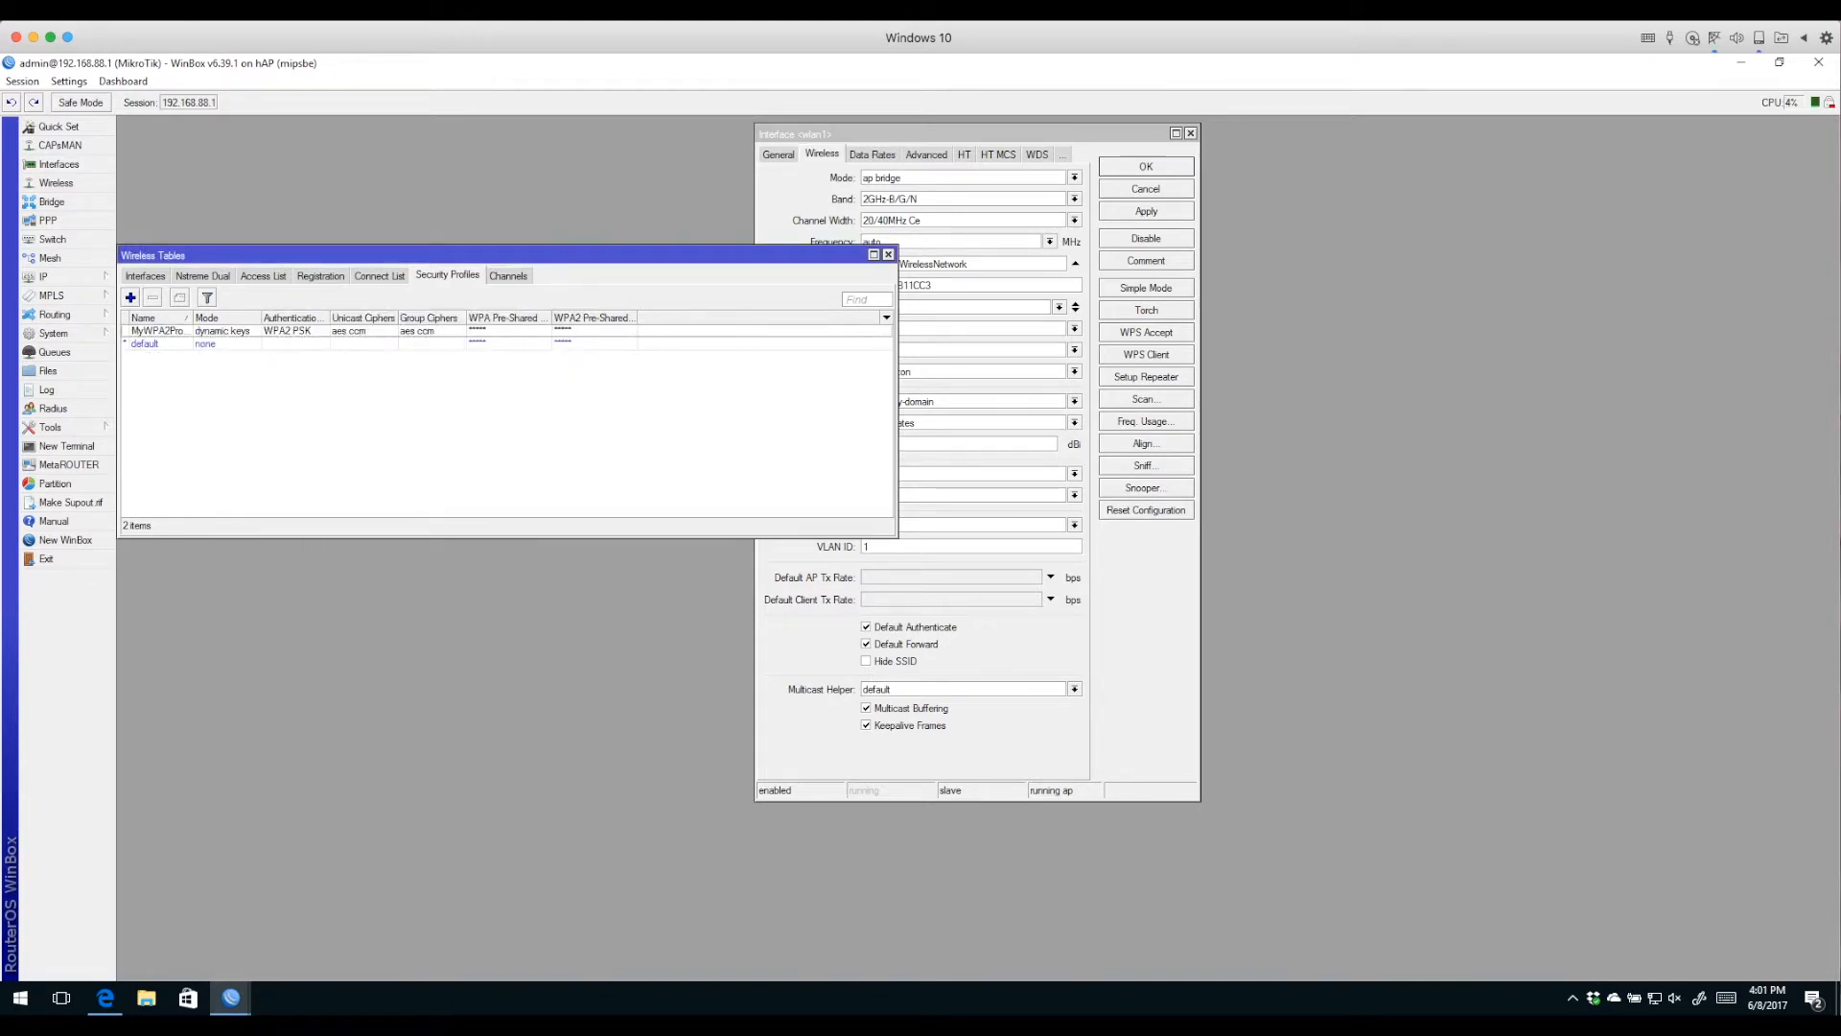
Assign the security profile MyWPA2Profile to wlan1, save the interface settings, and close the wireless tables.
{"action": "left_click", "coordinate": [1146, 167]}
{"action": "left_click", "coordinate": [145, 276]}
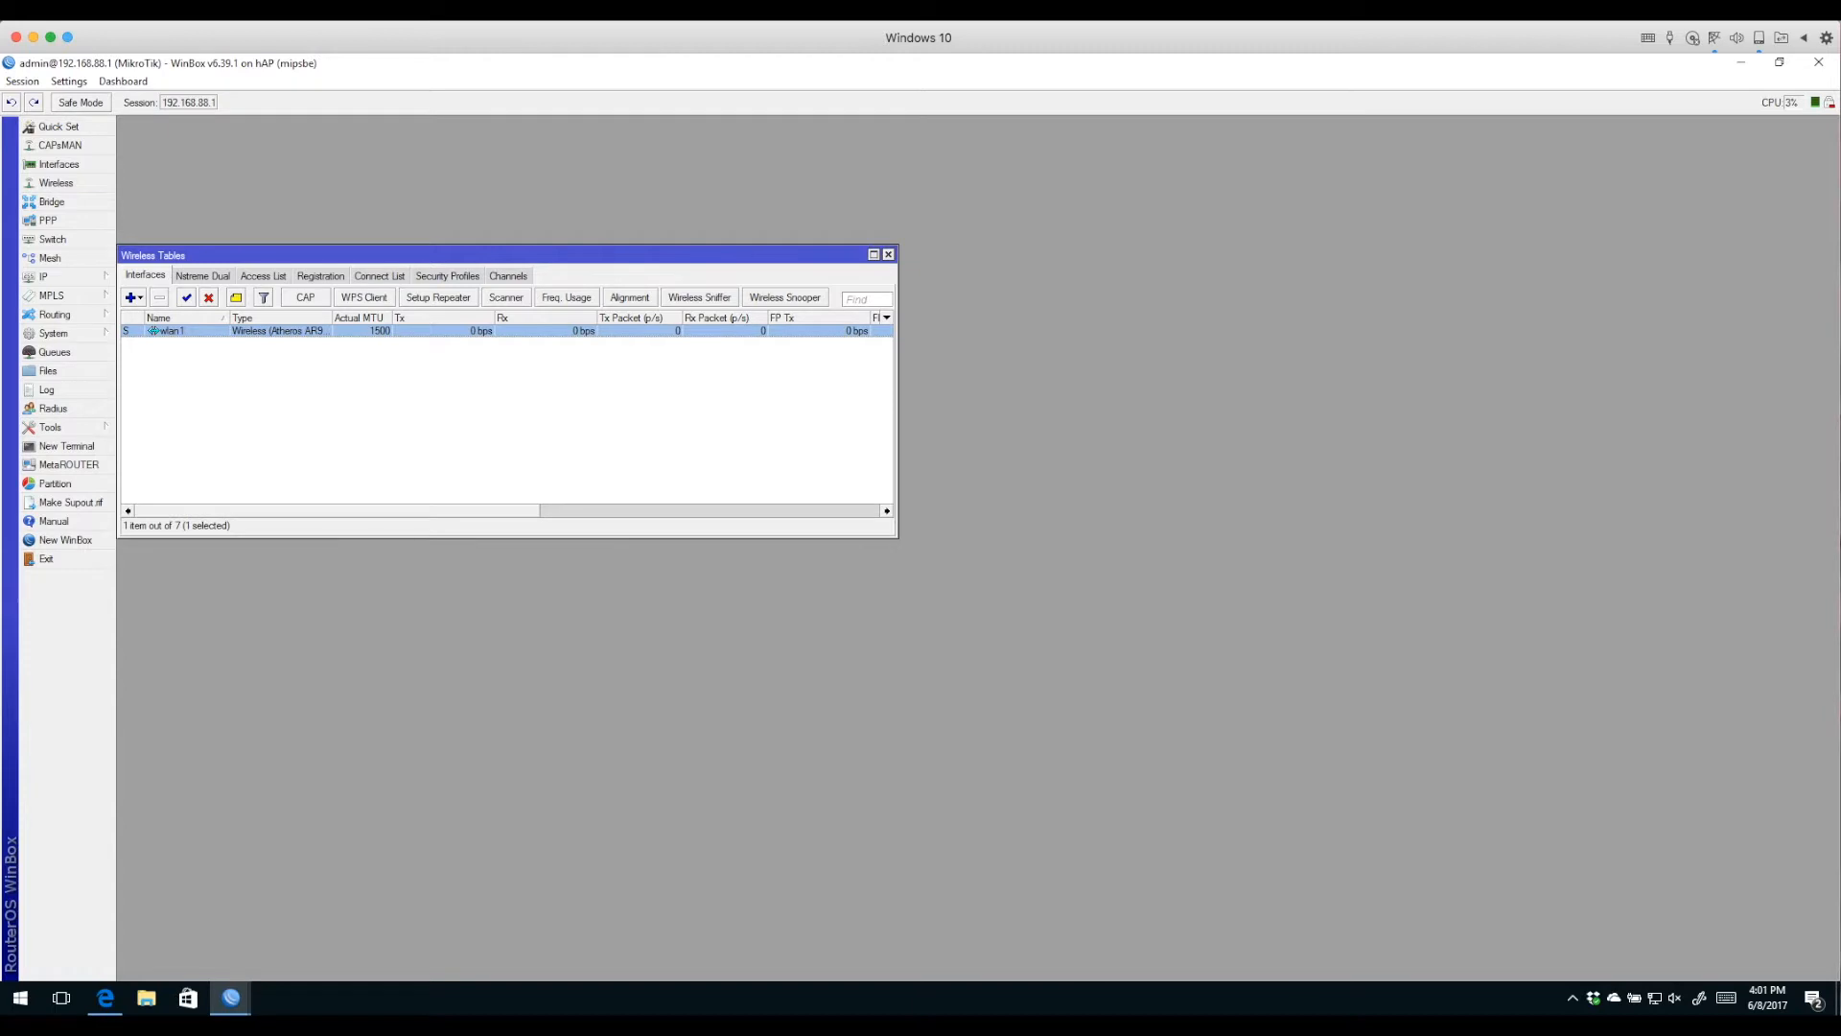
{"action": "double_click", "coordinate": [165, 330]}
{"action": "left_click_drag", "start_coordinate": [940, 134], "coordinate": [393, 211]}
{"action": "left_click", "coordinate": [527, 427]}
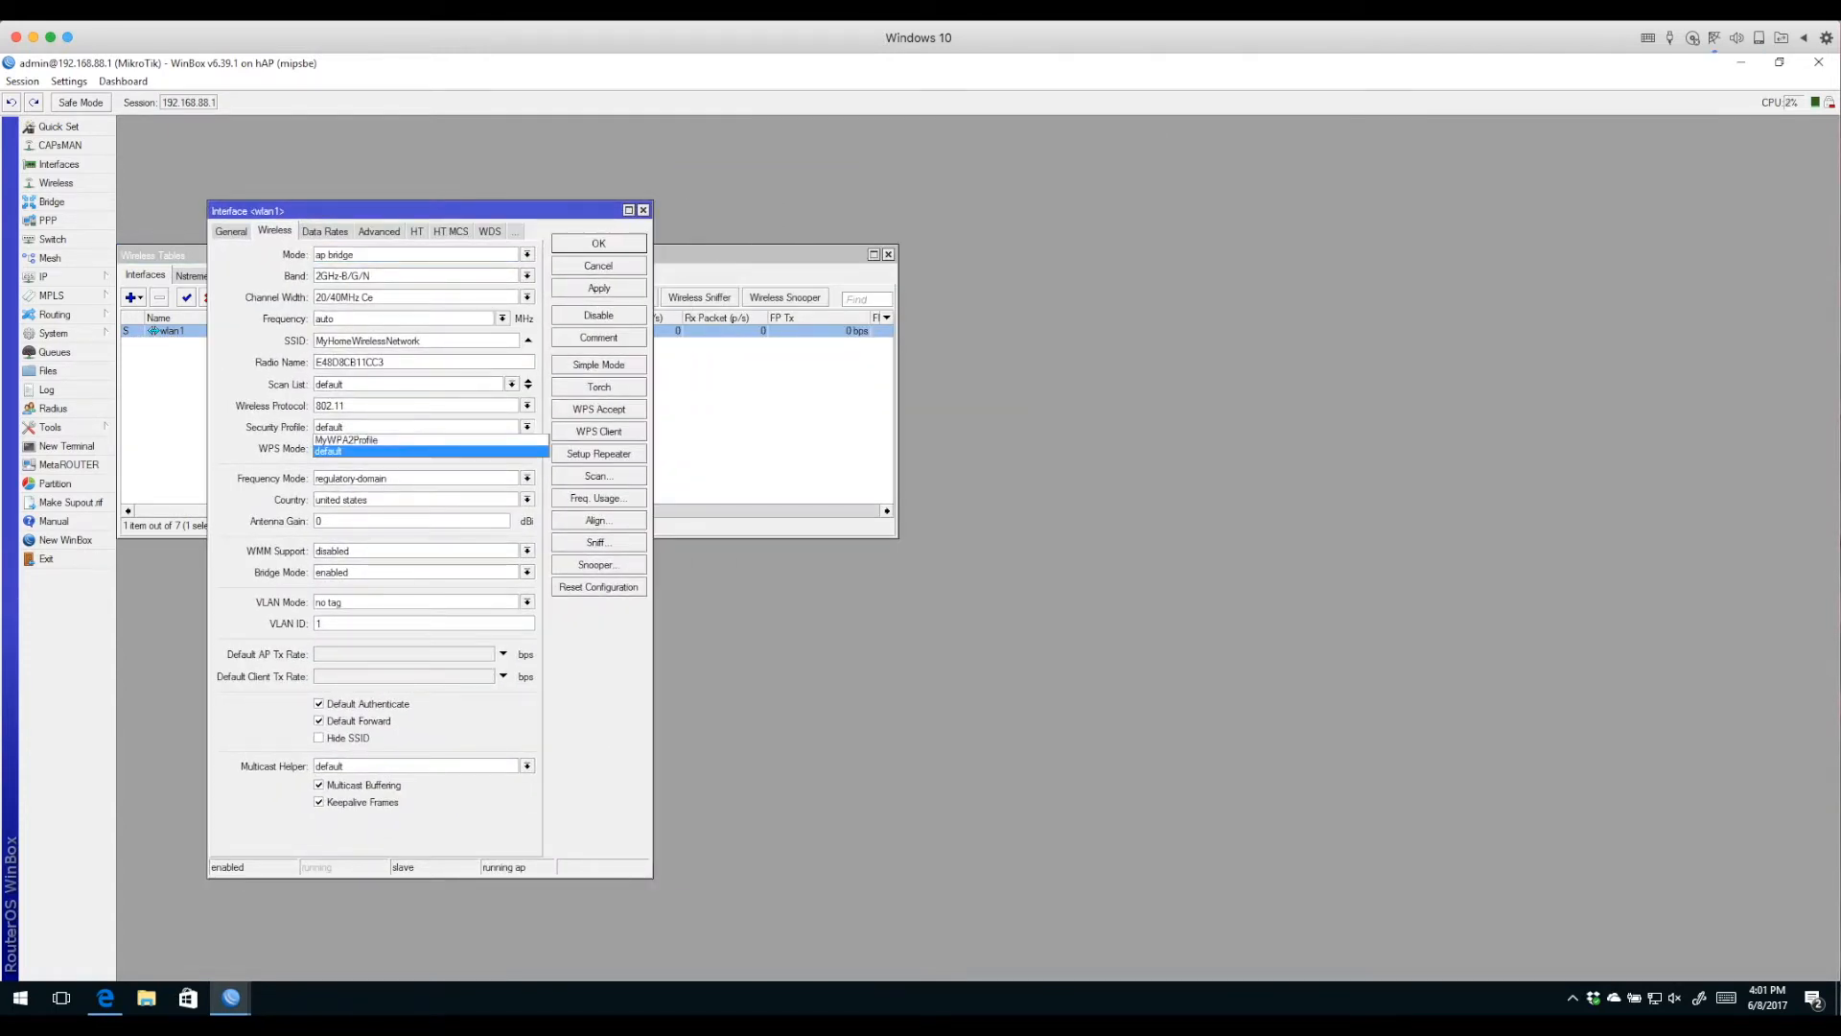
{"action": "left_click", "coordinate": [461, 439]}
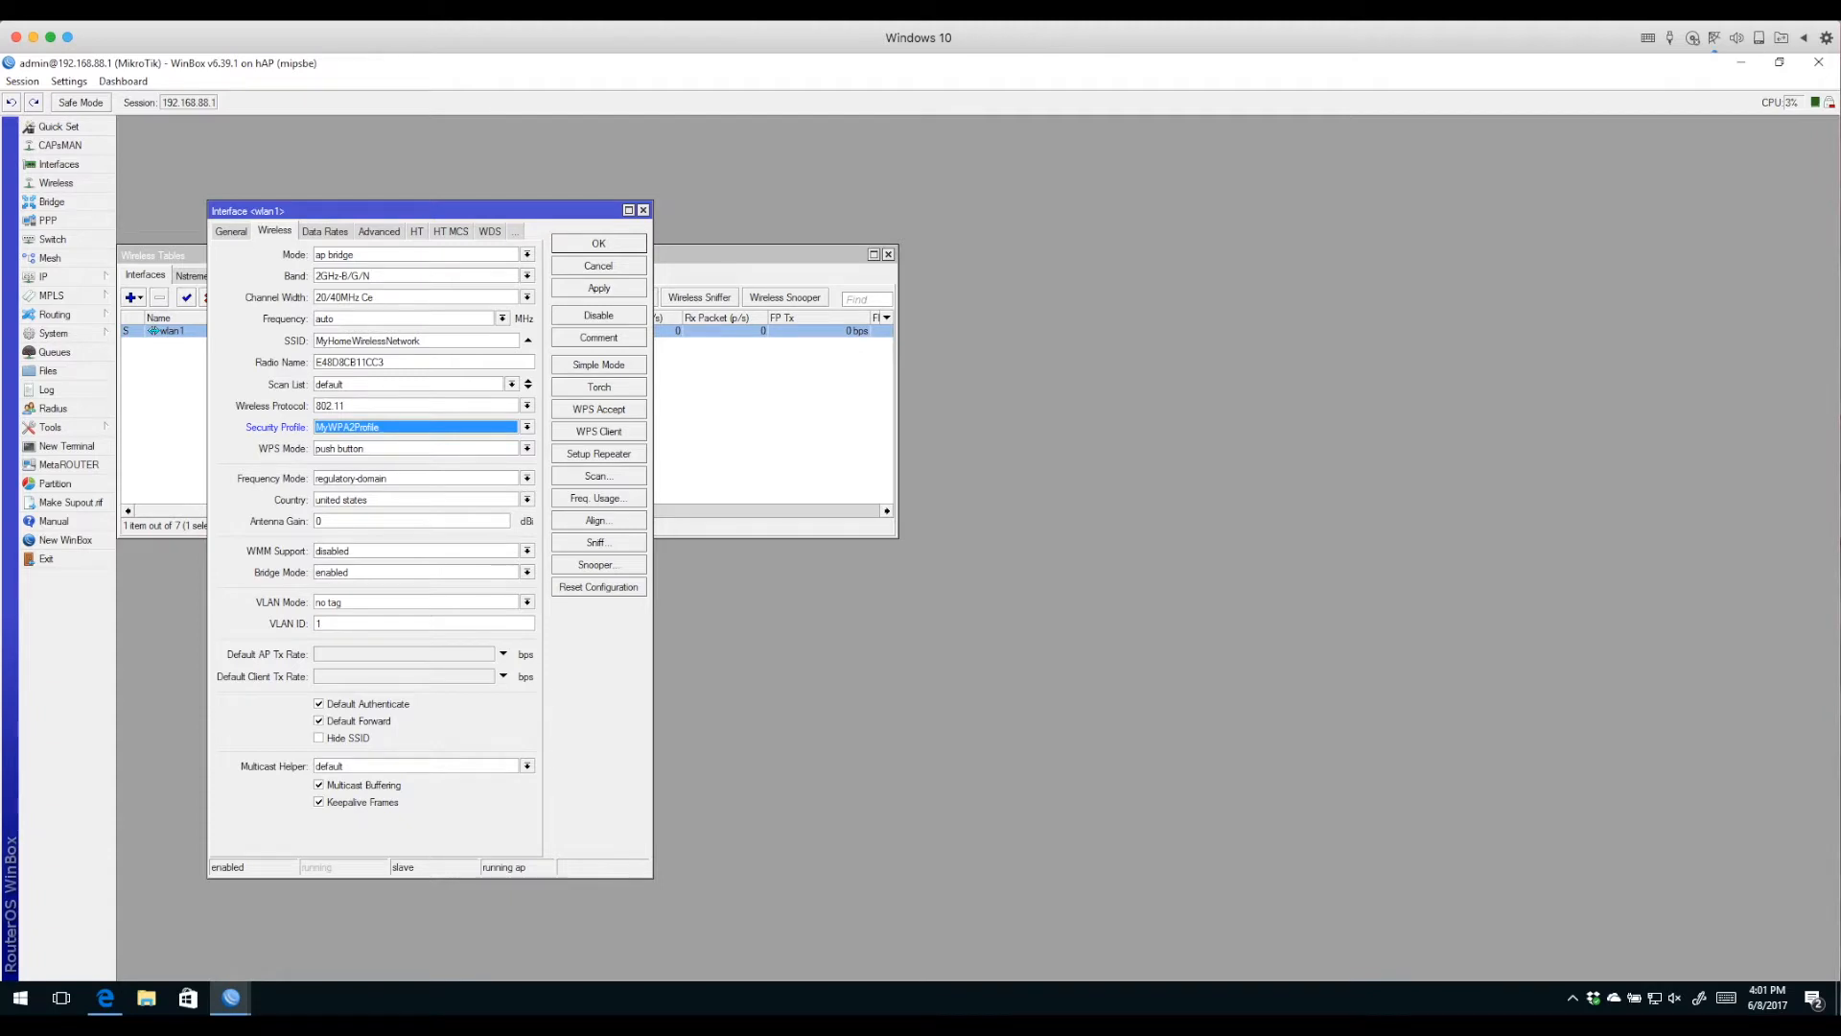
{"action": "key", "text": "Return"}
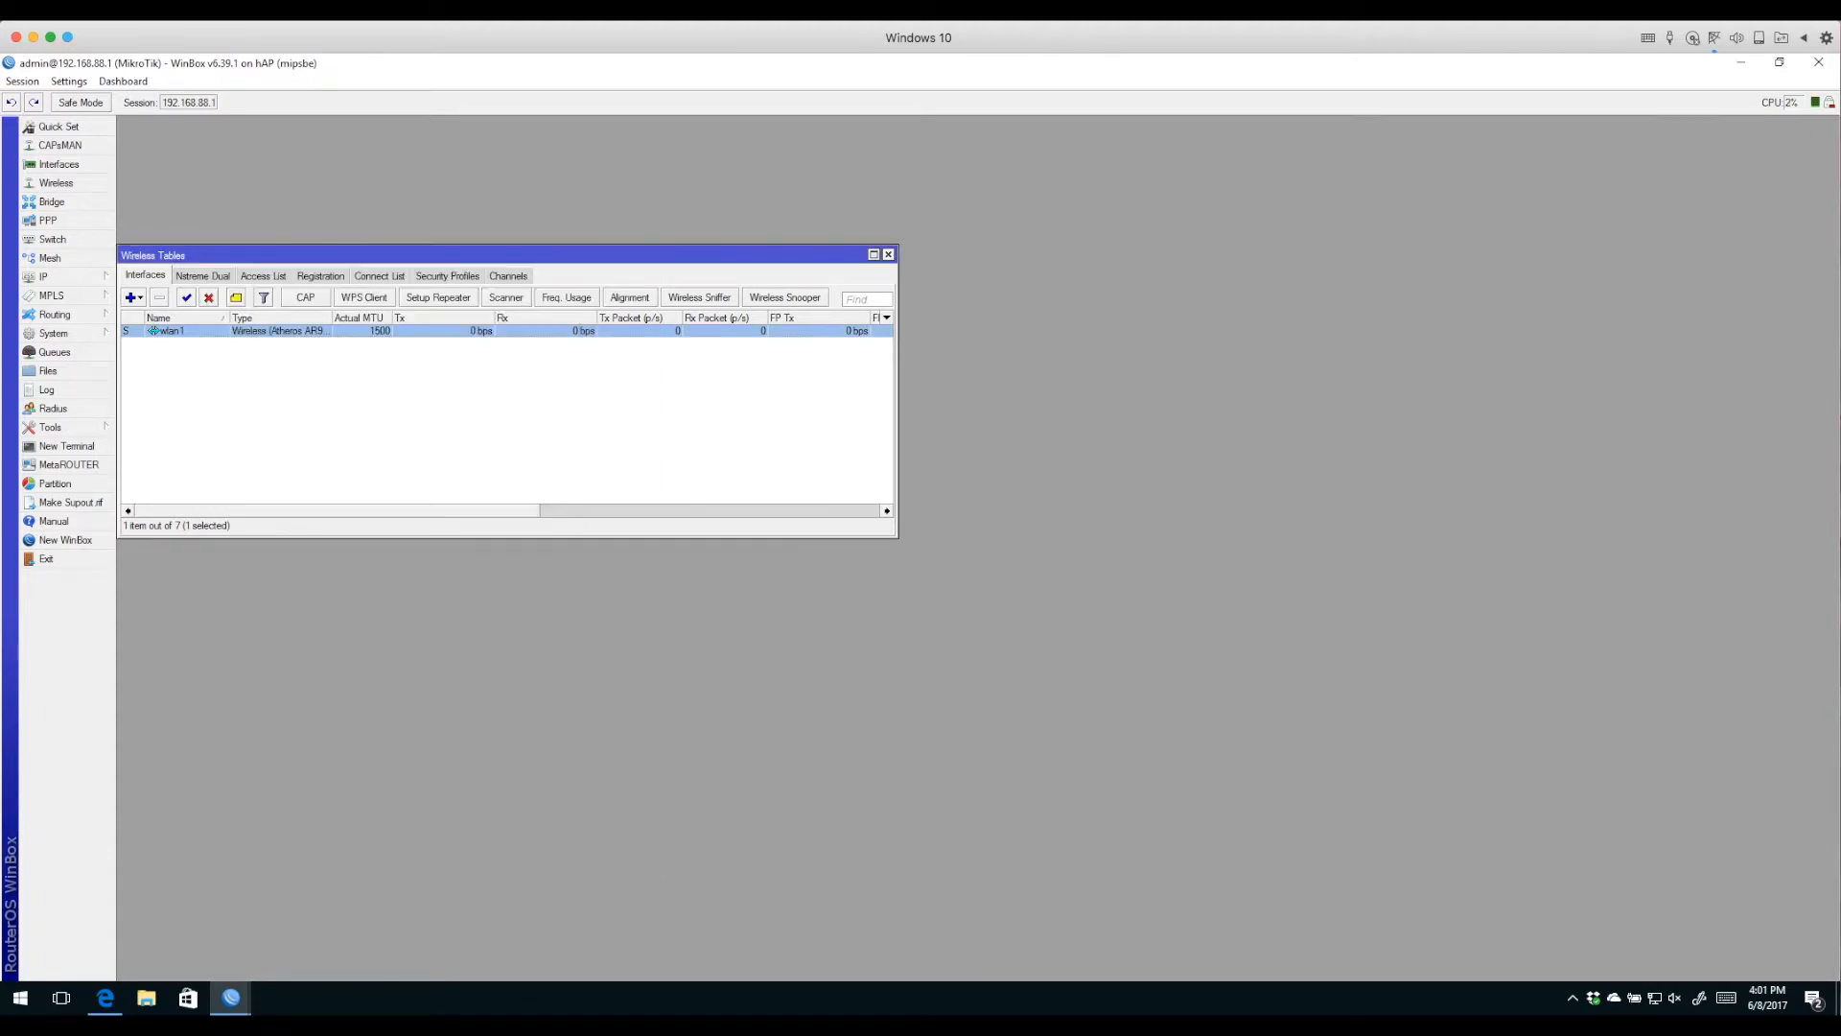
{"action": "left_click", "coordinate": [888, 254]}
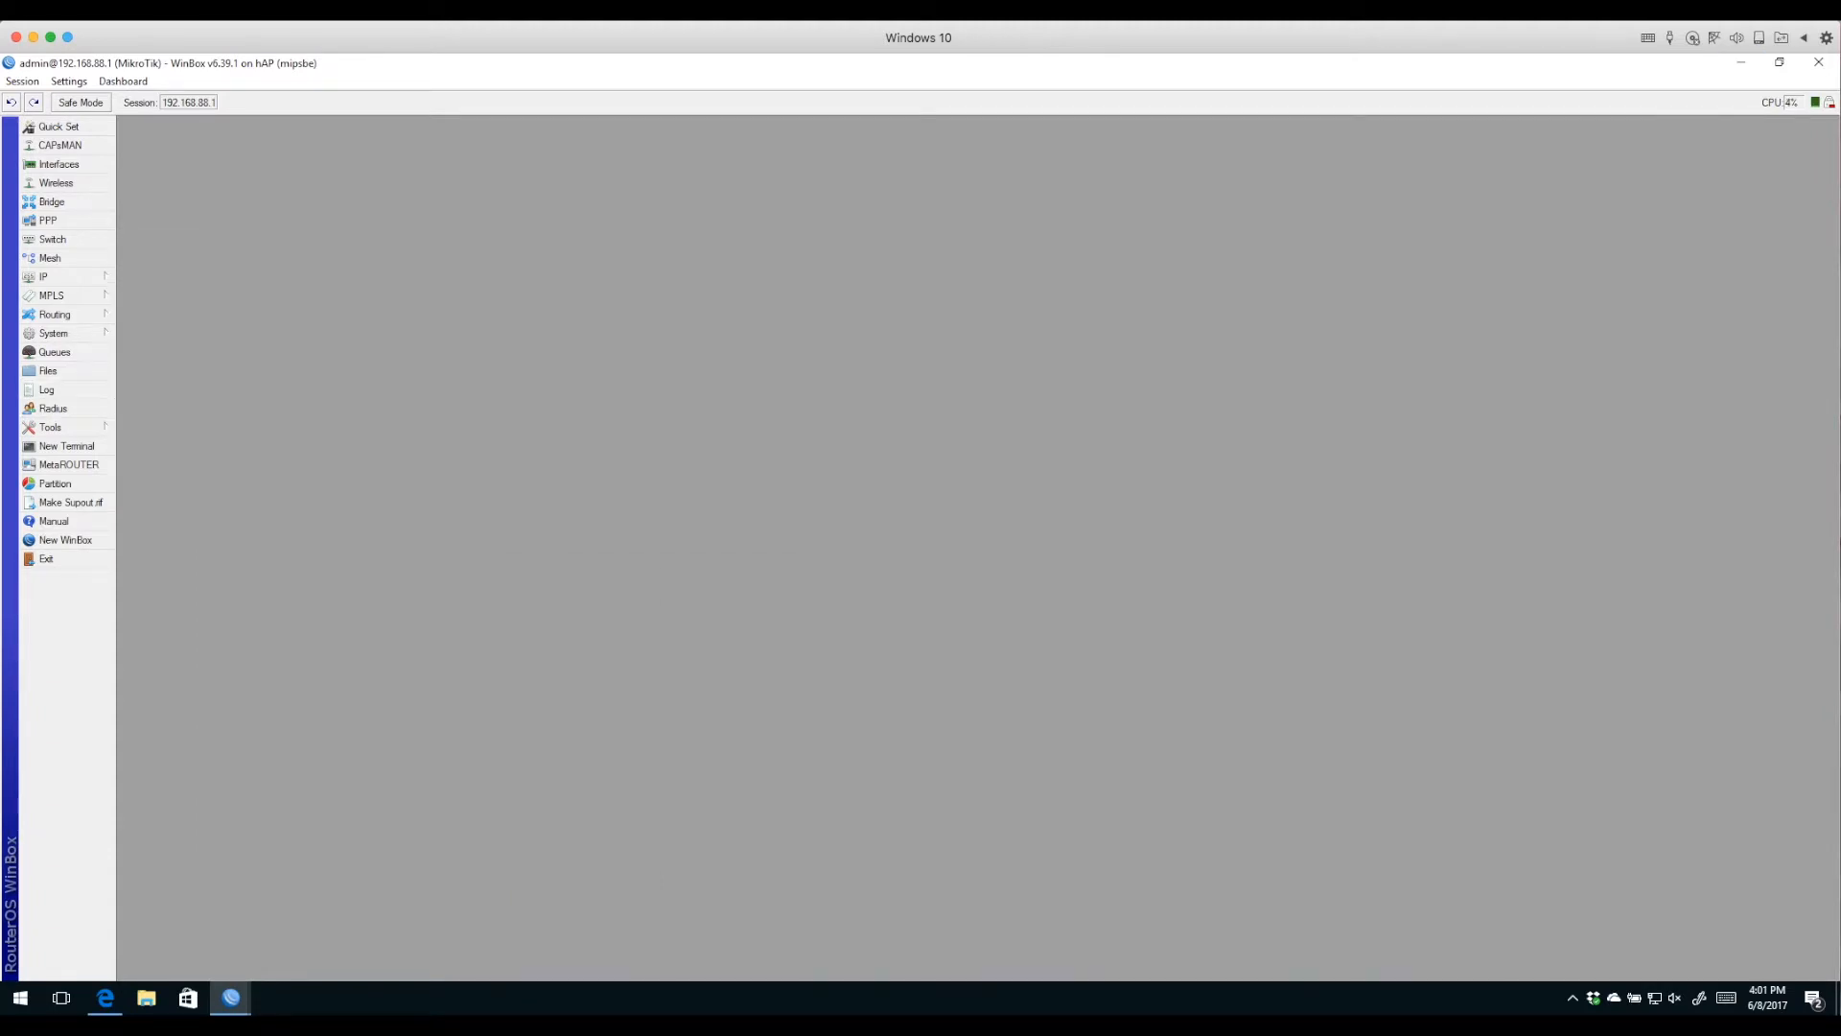
Open the IP address list and review the addresses on bridge and ether1.
{"action": "left_click", "coordinate": [43, 276]}
{"action": "left_click", "coordinate": [144, 316]}
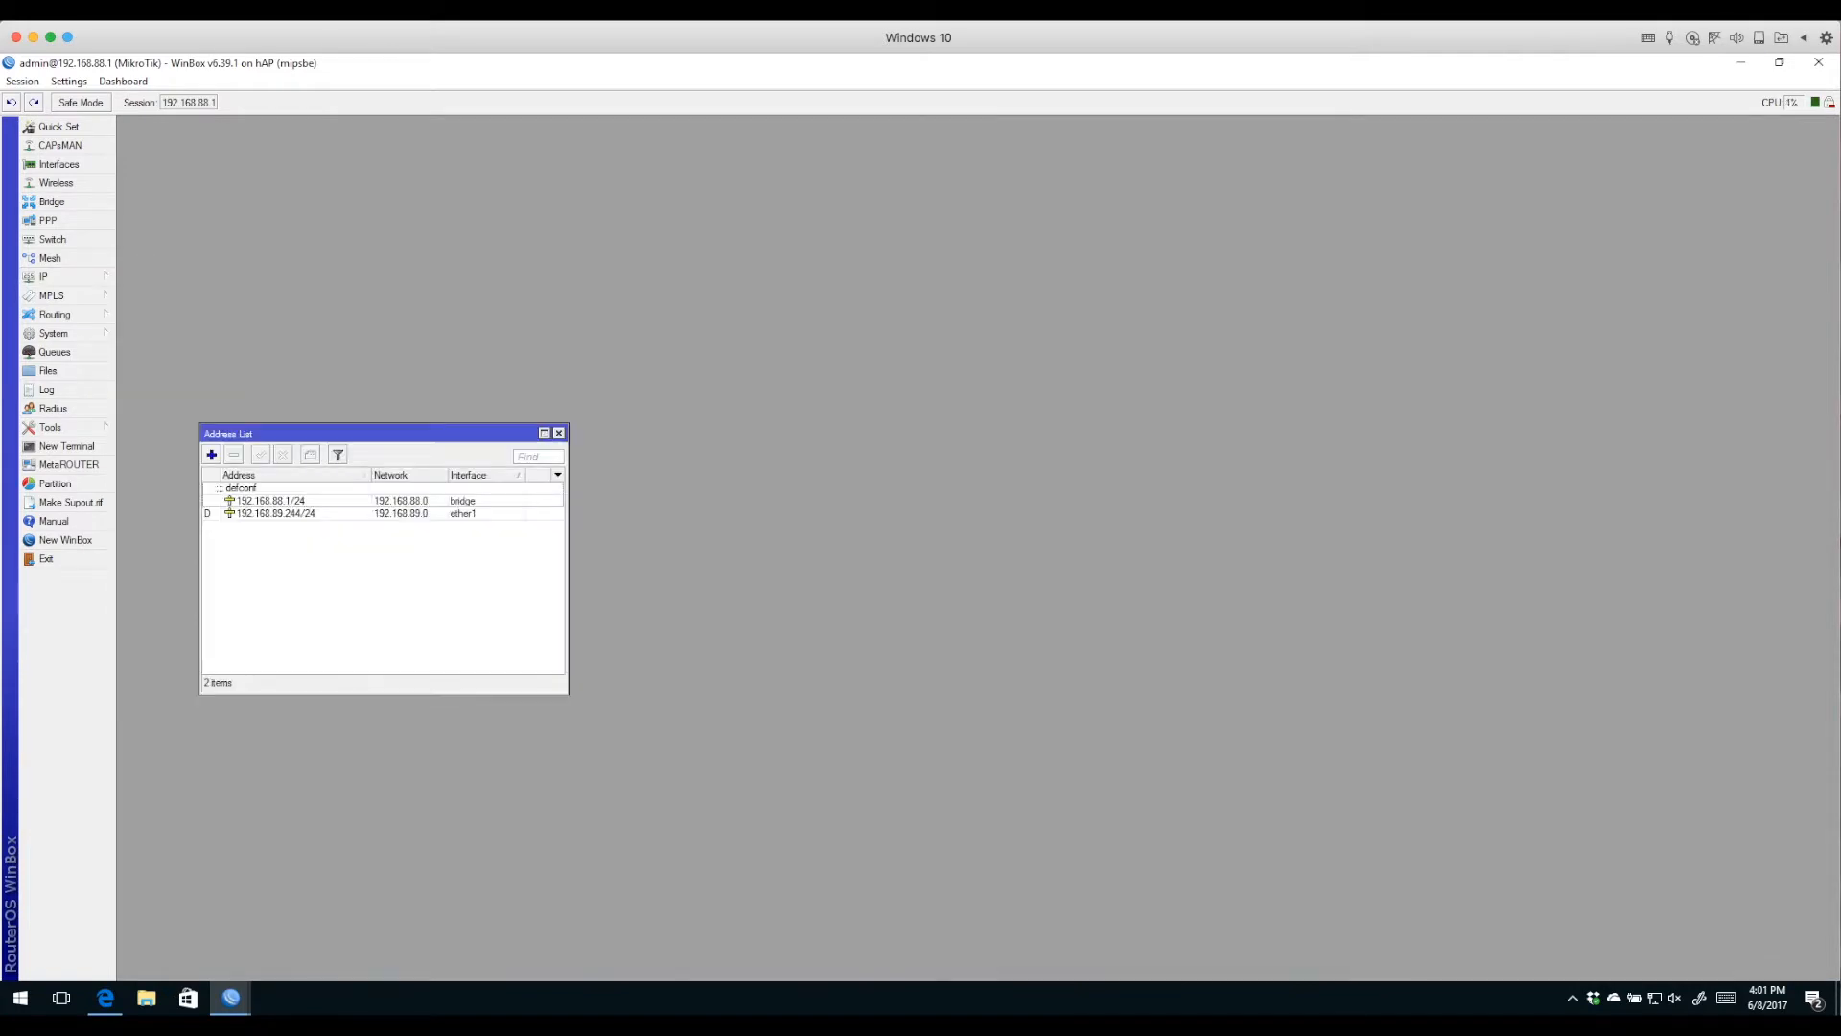
{"action": "left_click", "coordinate": [272, 501]}
{"action": "left_click", "coordinate": [275, 513]}
{"action": "left_click", "coordinate": [272, 501]}
{"action": "left_click", "coordinate": [275, 513]}
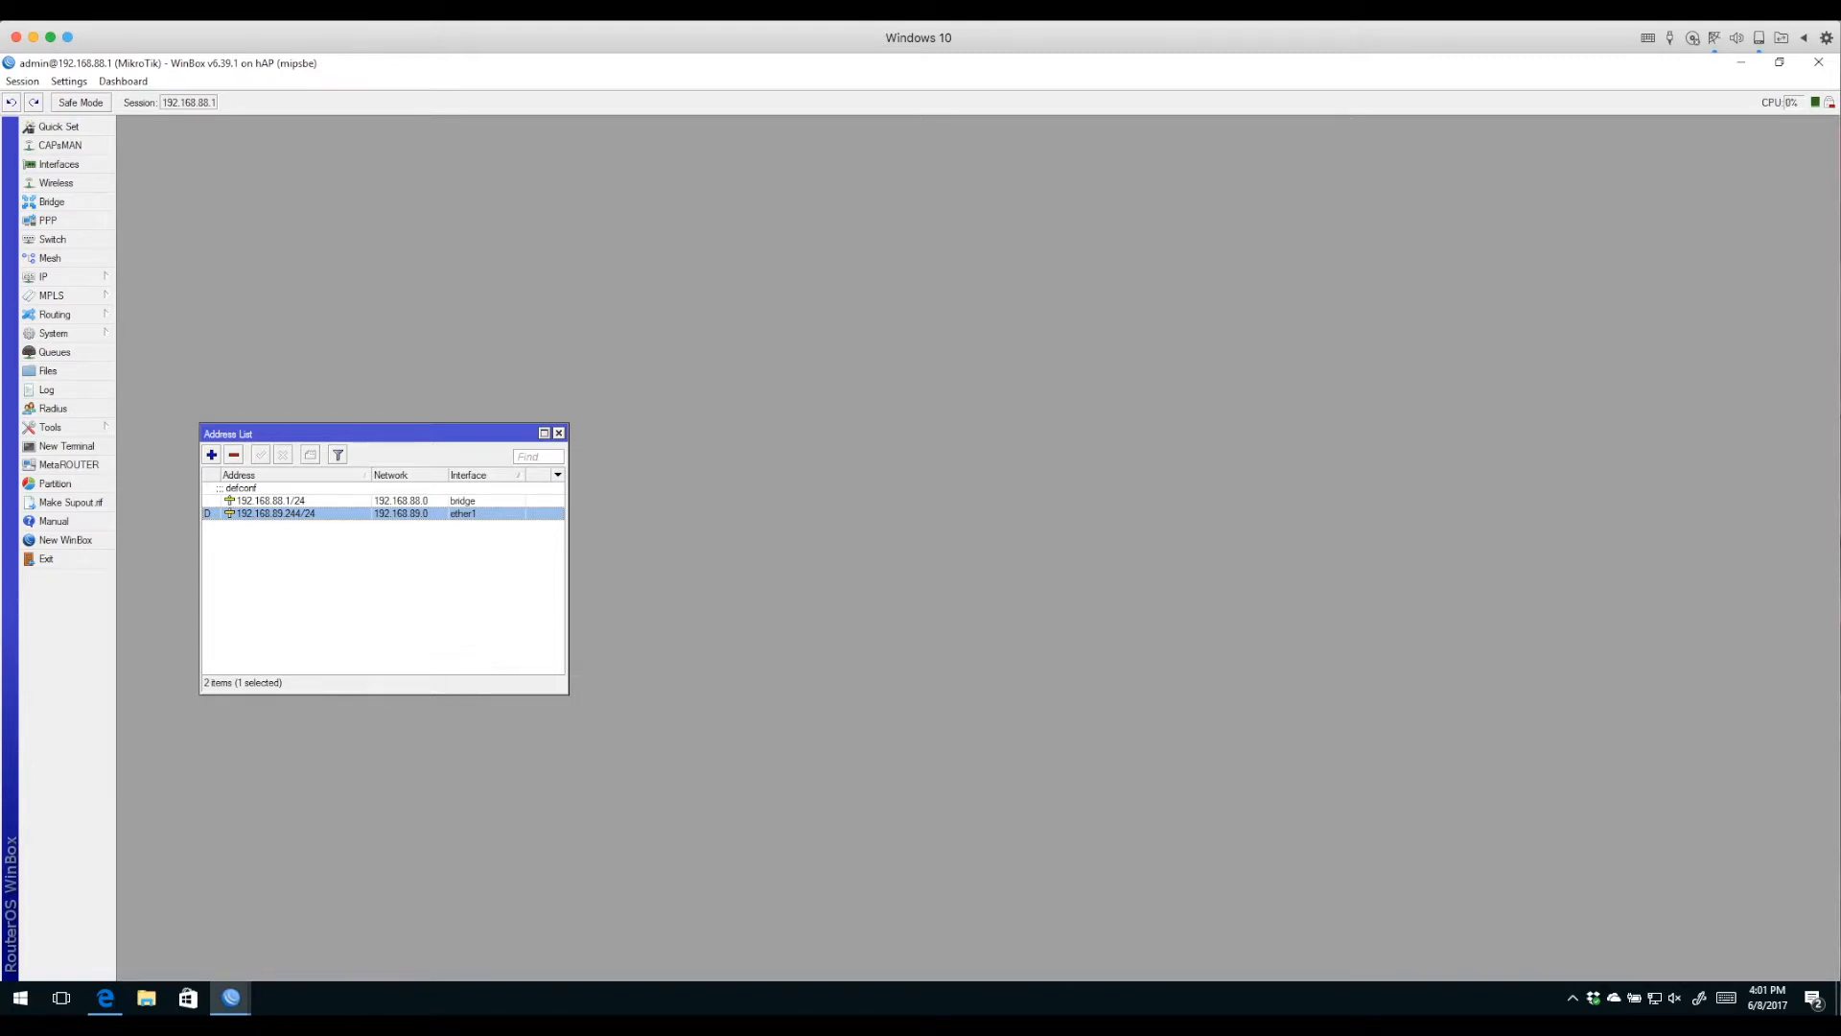
Inspect the DHCP client settings on ether1 and close its details without changing them.
{"action": "left_click", "coordinate": [43, 277]}
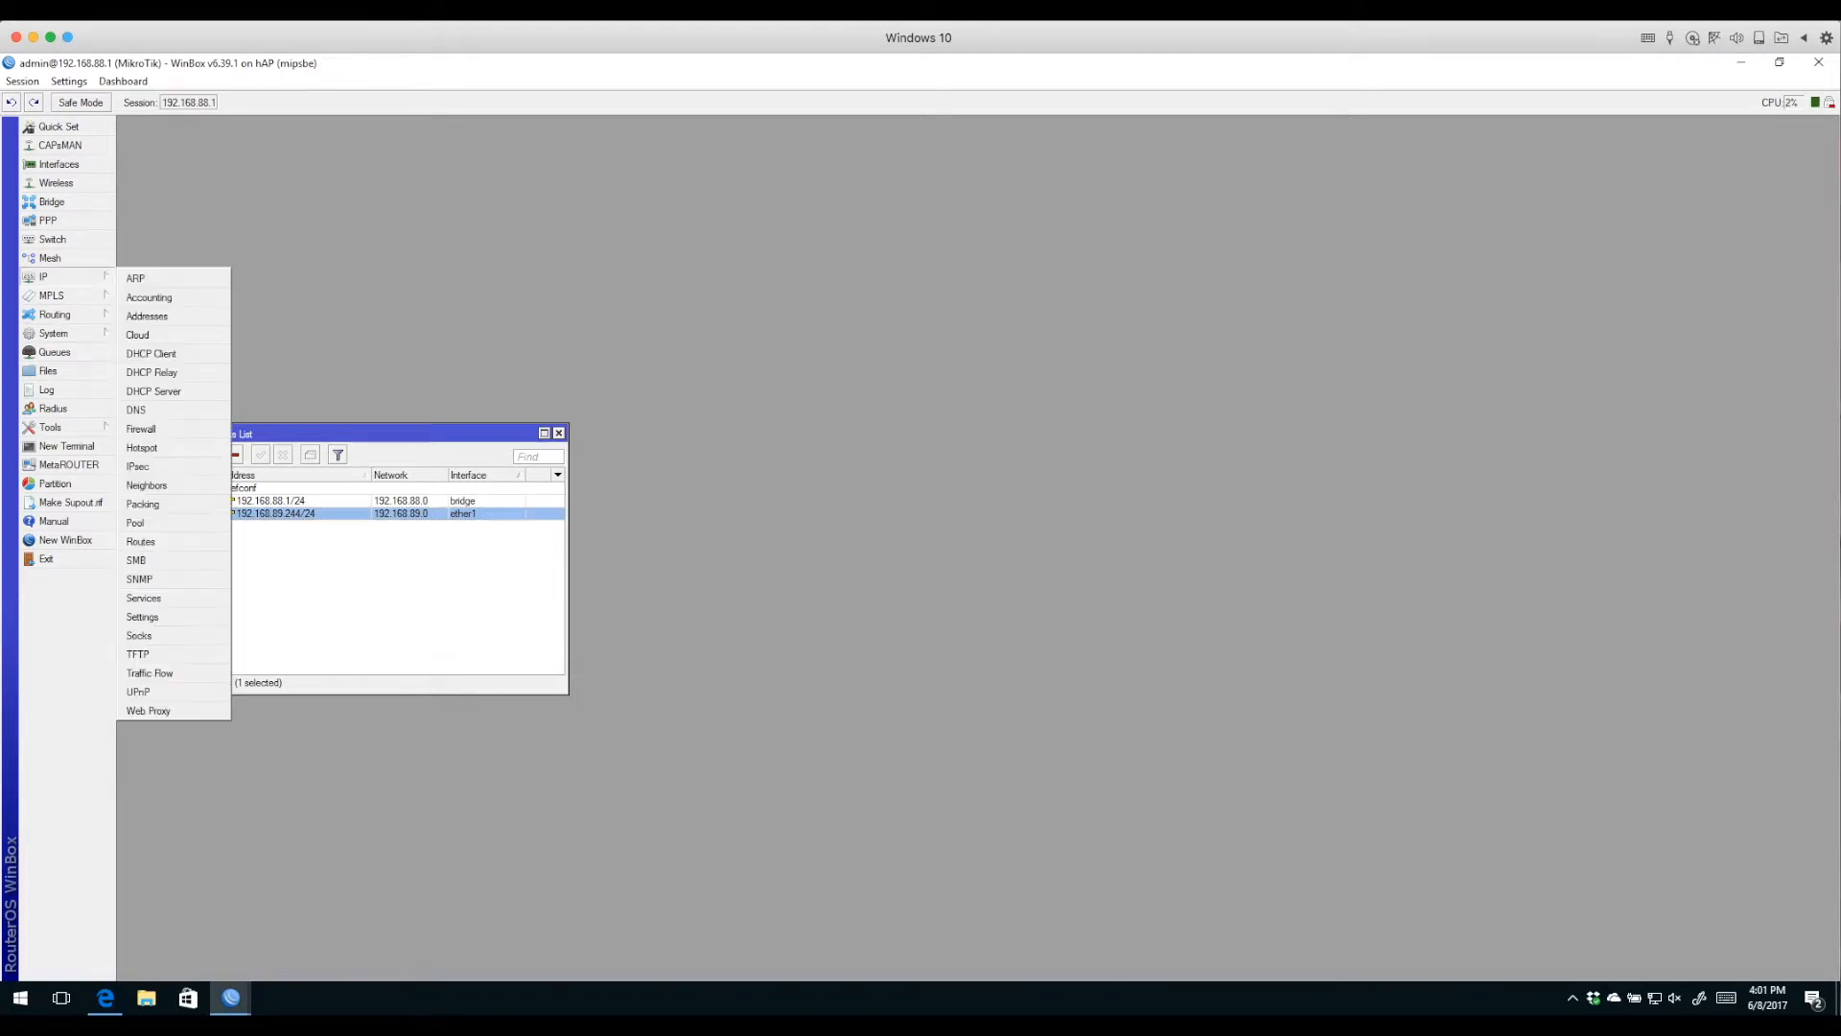
{"action": "left_click", "coordinate": [151, 353]}
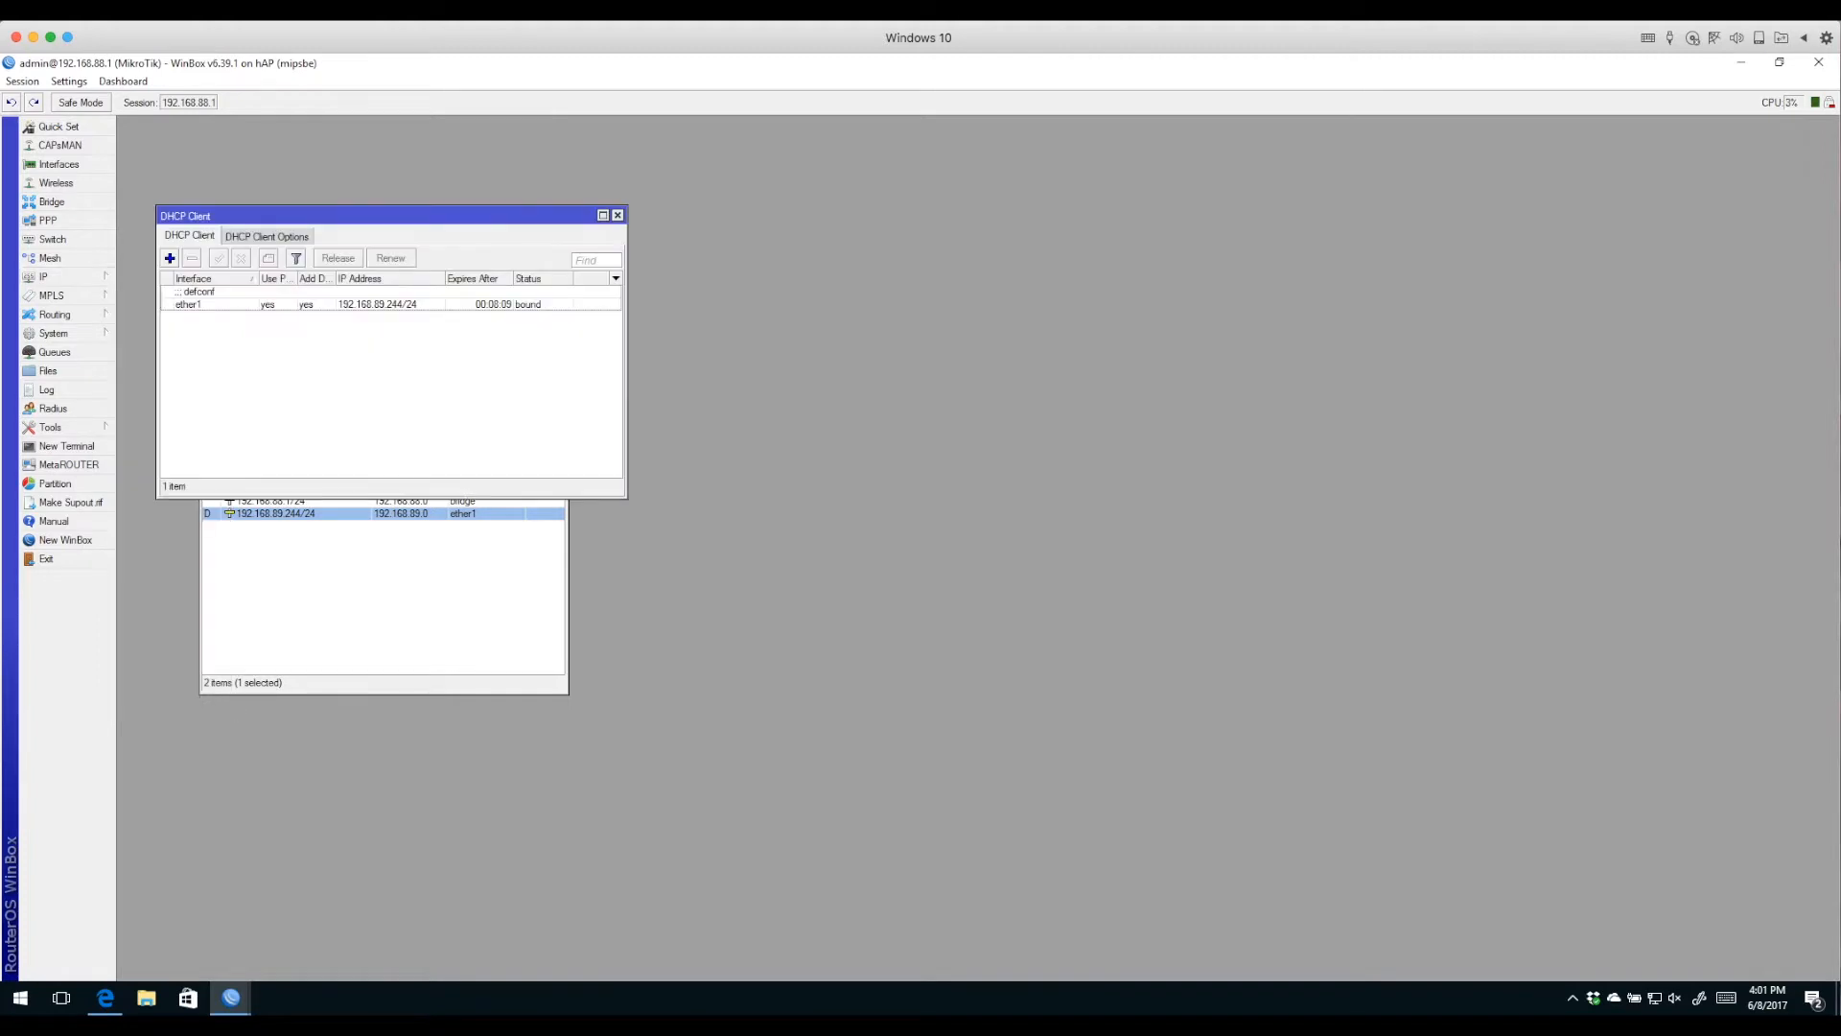
{"action": "double_click", "coordinate": [197, 304]}
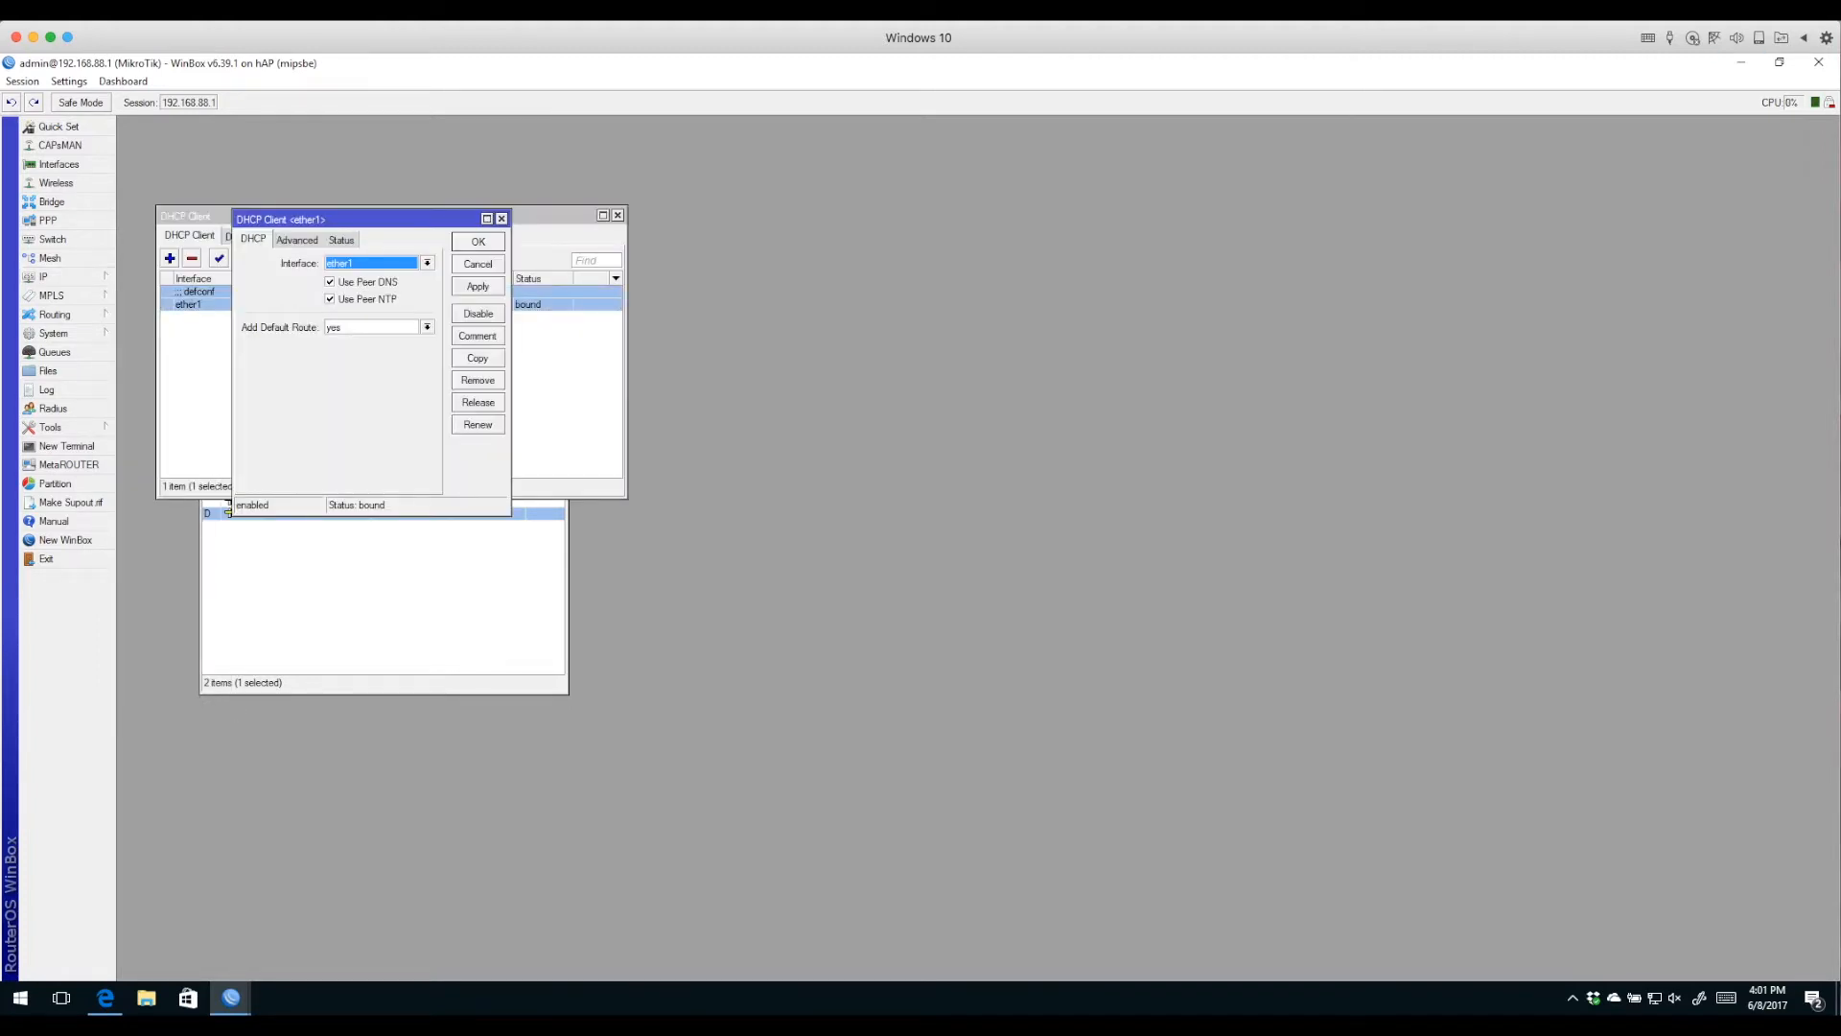
{"action": "left_click", "coordinate": [478, 263]}
Review the default route and the connected routes through bridge and ether1, widening the destination address column, and close the route list.
{"action": "left_click", "coordinate": [43, 276]}
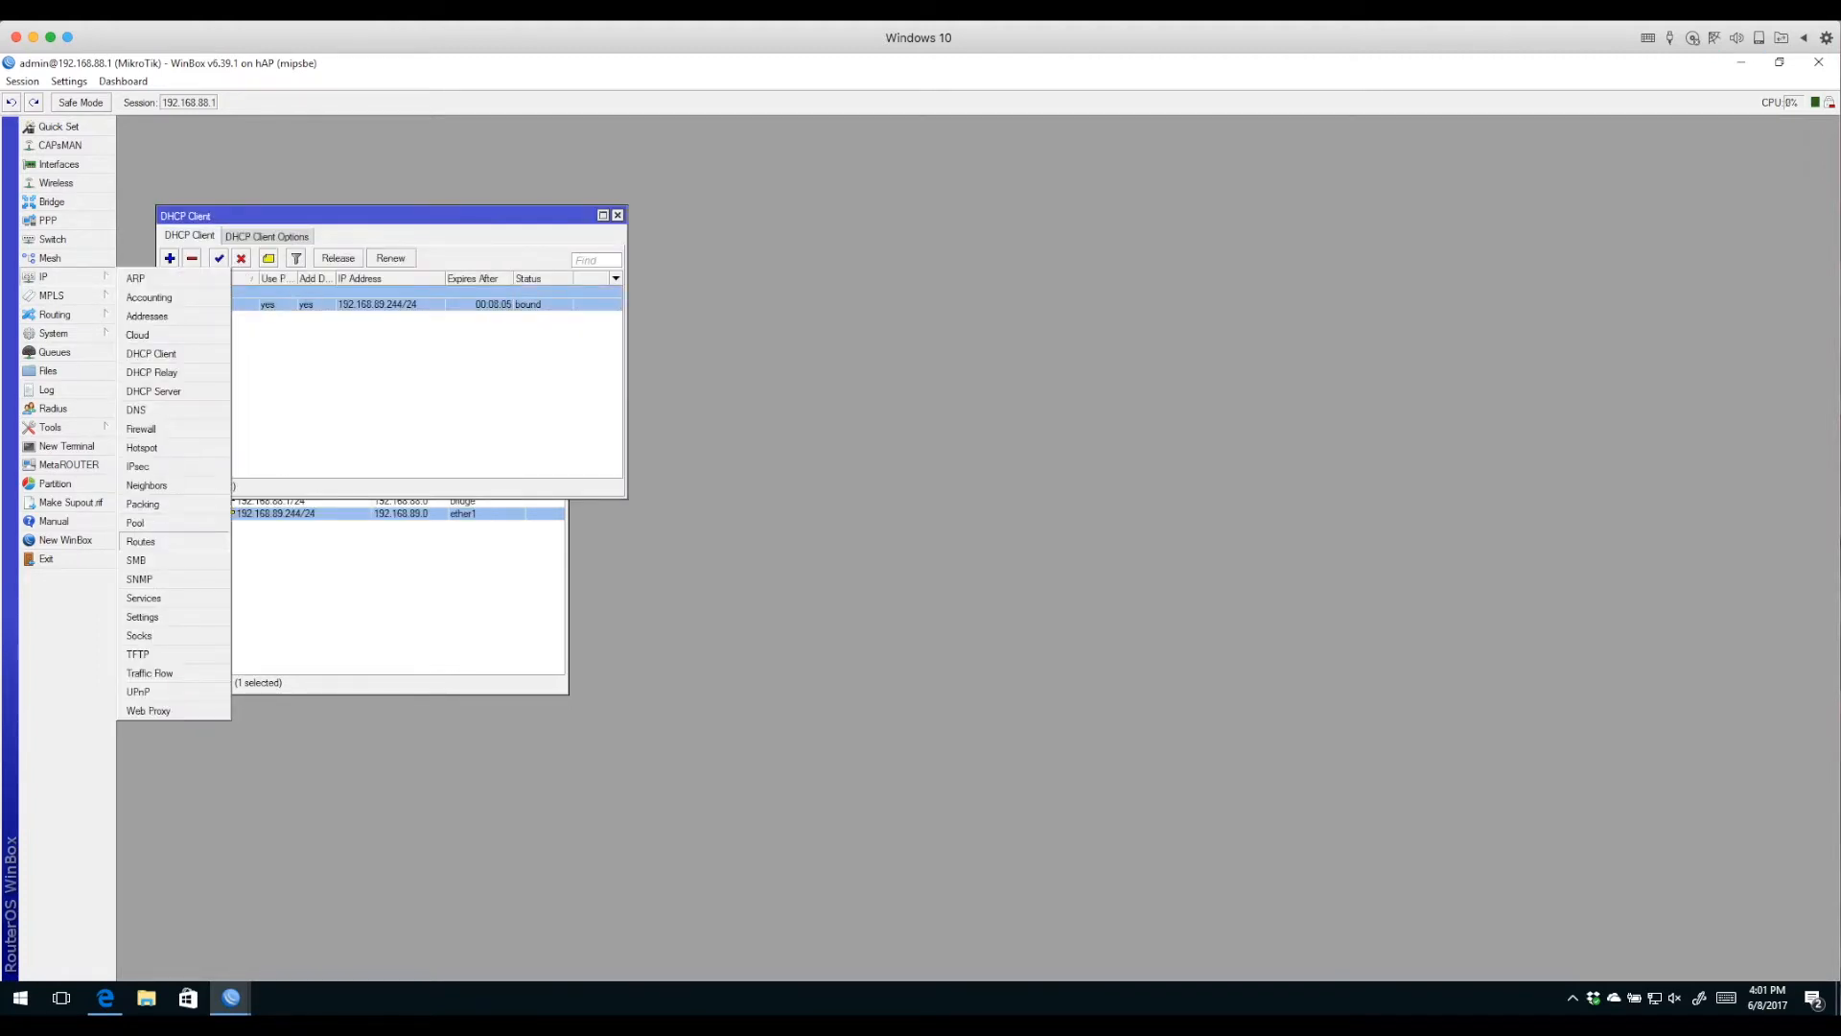
{"action": "left_click", "coordinate": [140, 541]}
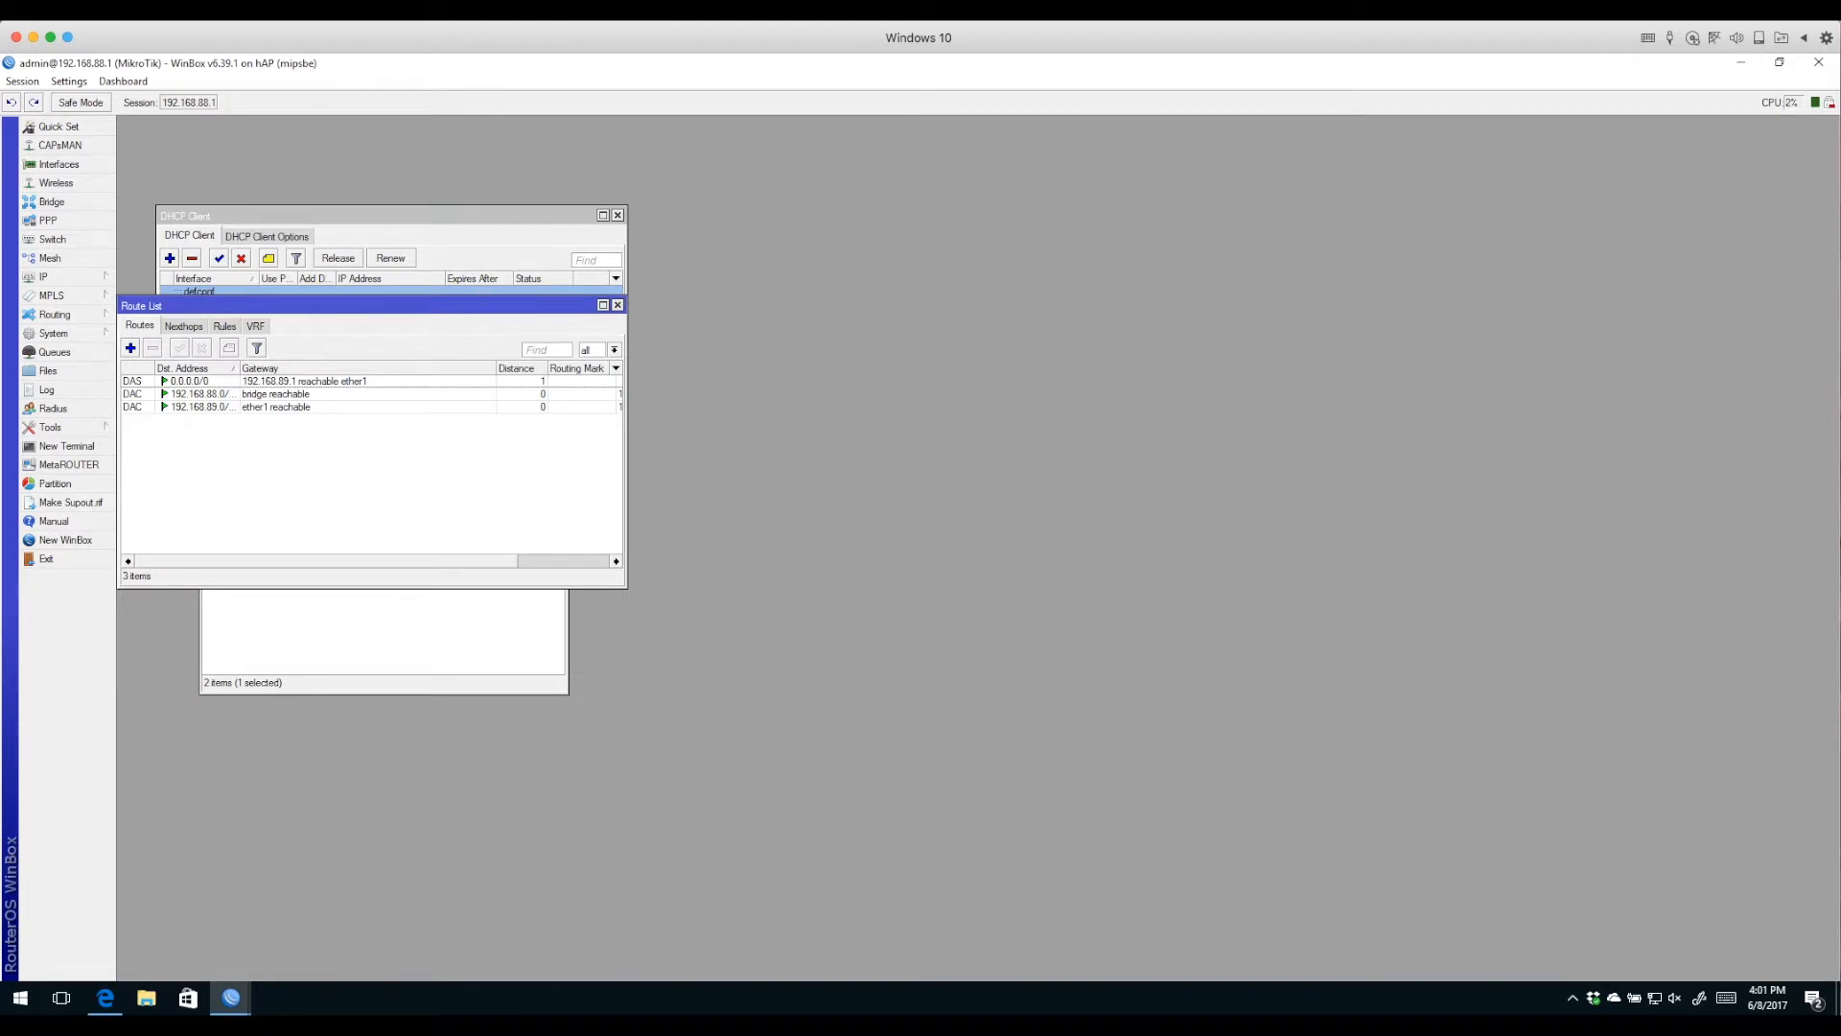
{"action": "left_click", "coordinate": [205, 380]}
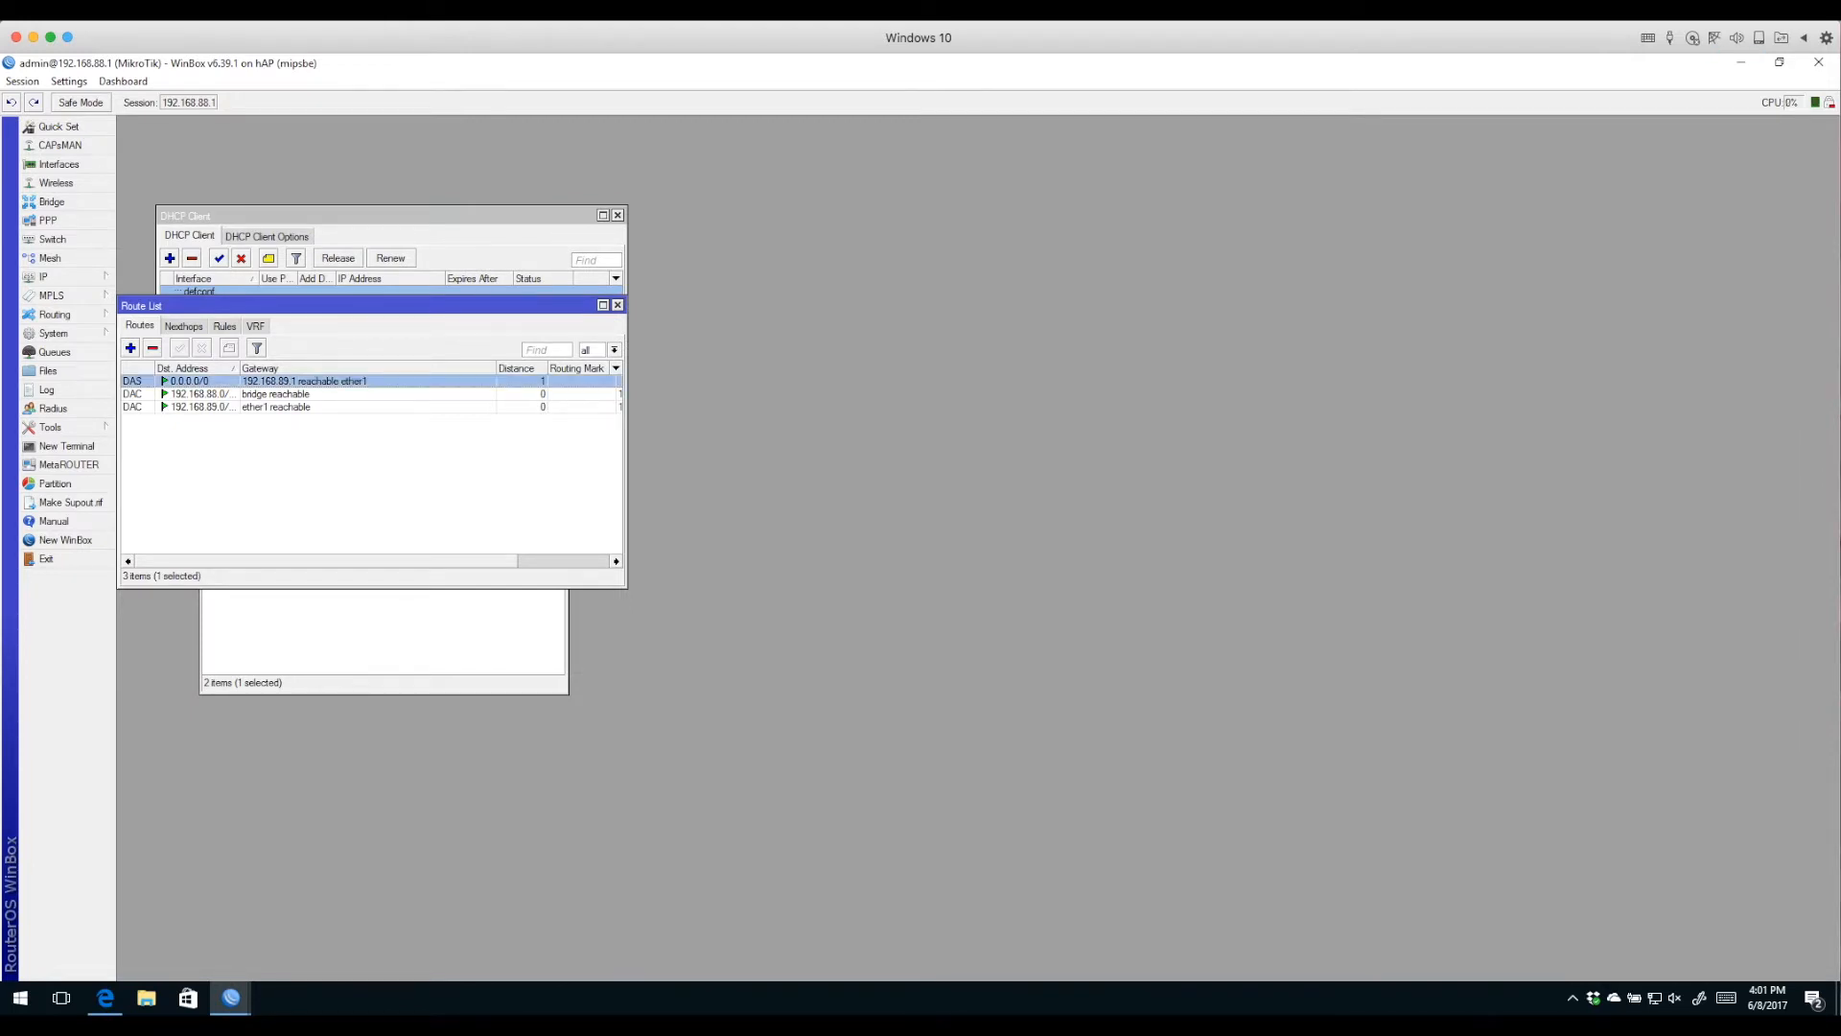
{"action": "left_click_drag", "start_coordinate": [240, 369], "coordinate": [329, 368]}
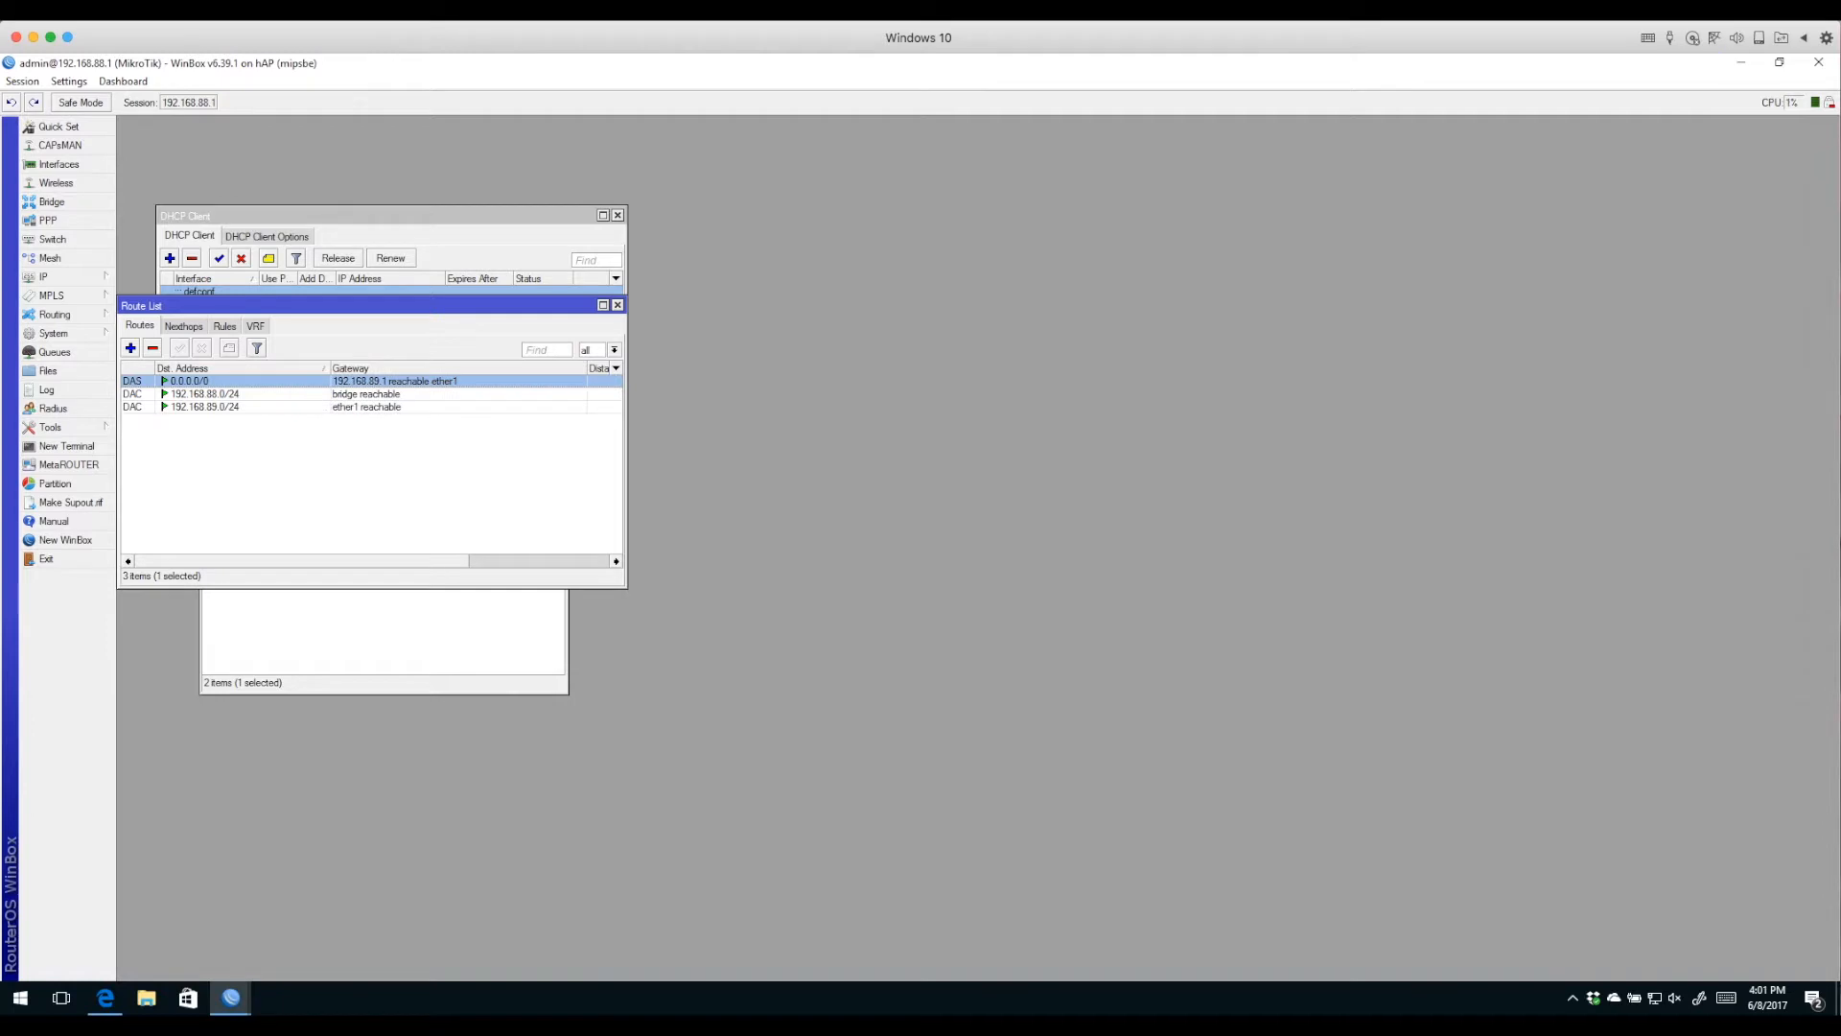
{"action": "left_click", "coordinate": [205, 394]}
{"action": "left_click", "coordinate": [205, 406]}
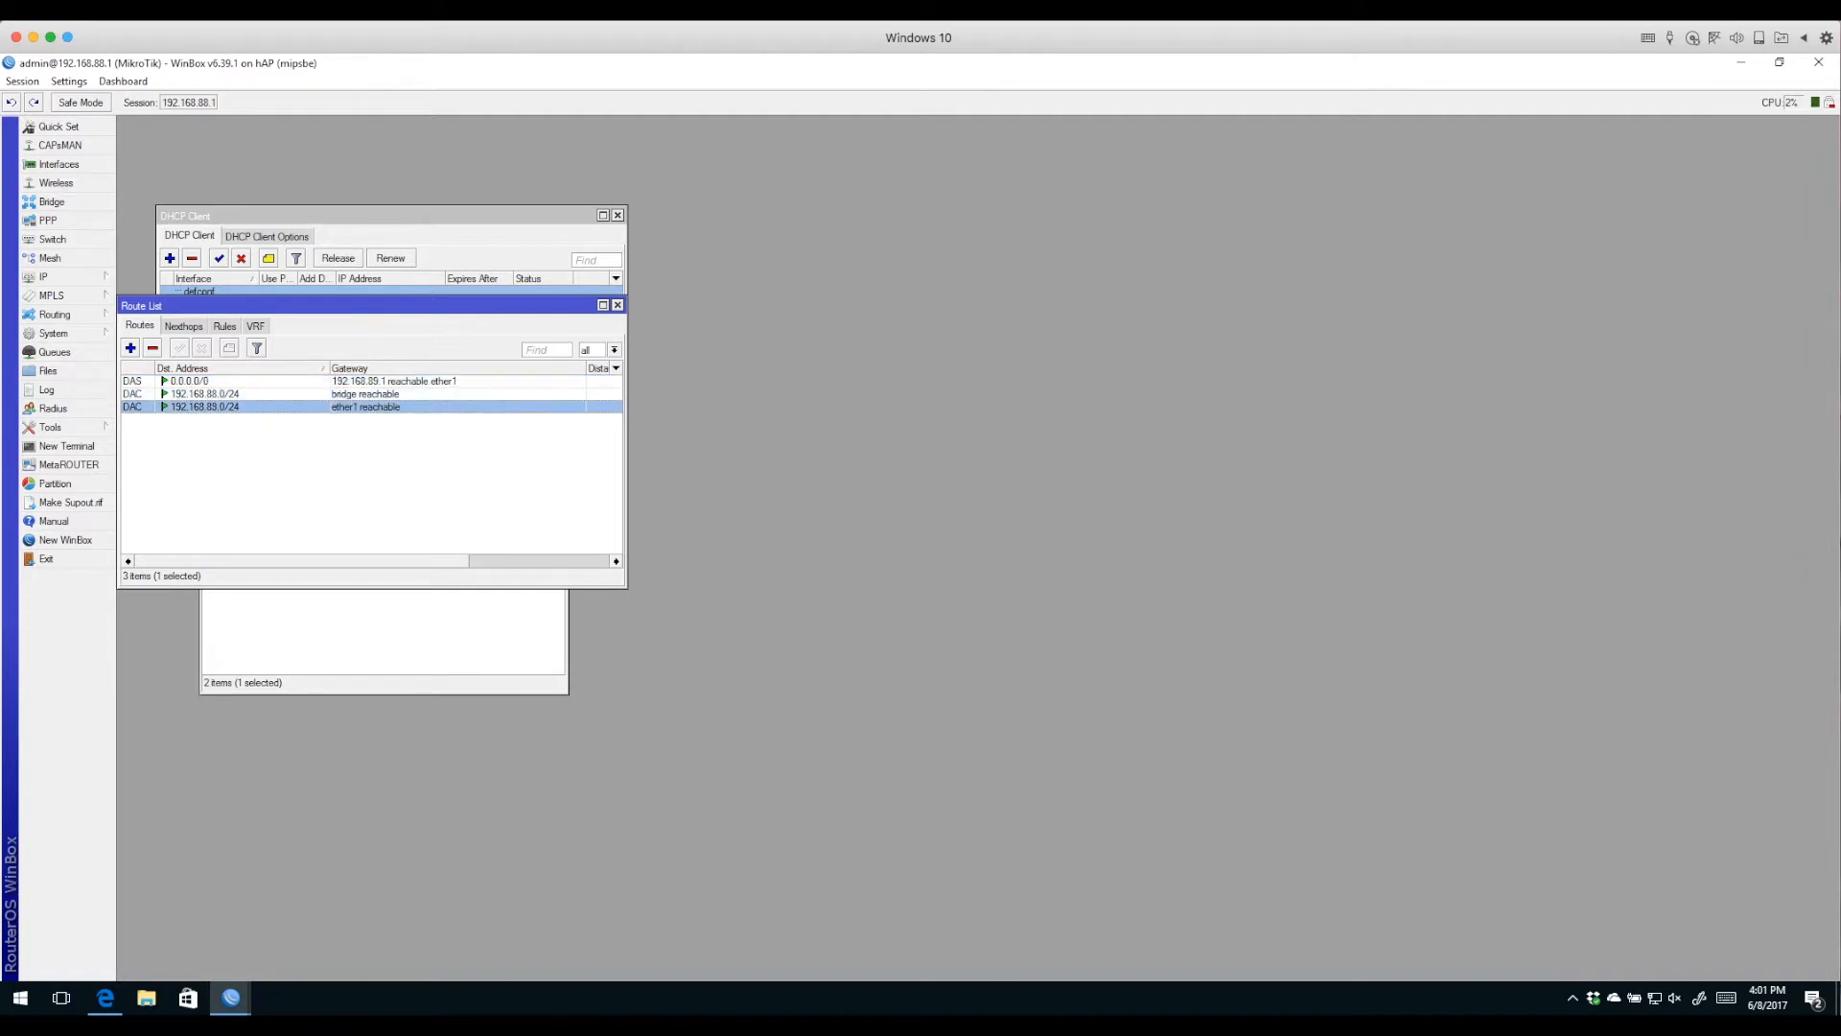
{"action": "left_click", "coordinate": [206, 394]}
{"action": "left_click", "coordinate": [205, 407]}
{"action": "left_click", "coordinate": [618, 305]}
Review the bridge's Ethernet and wireless member ports, and close the bridge, DHCP client and address list windows.
{"action": "left_click", "coordinate": [52, 201]}
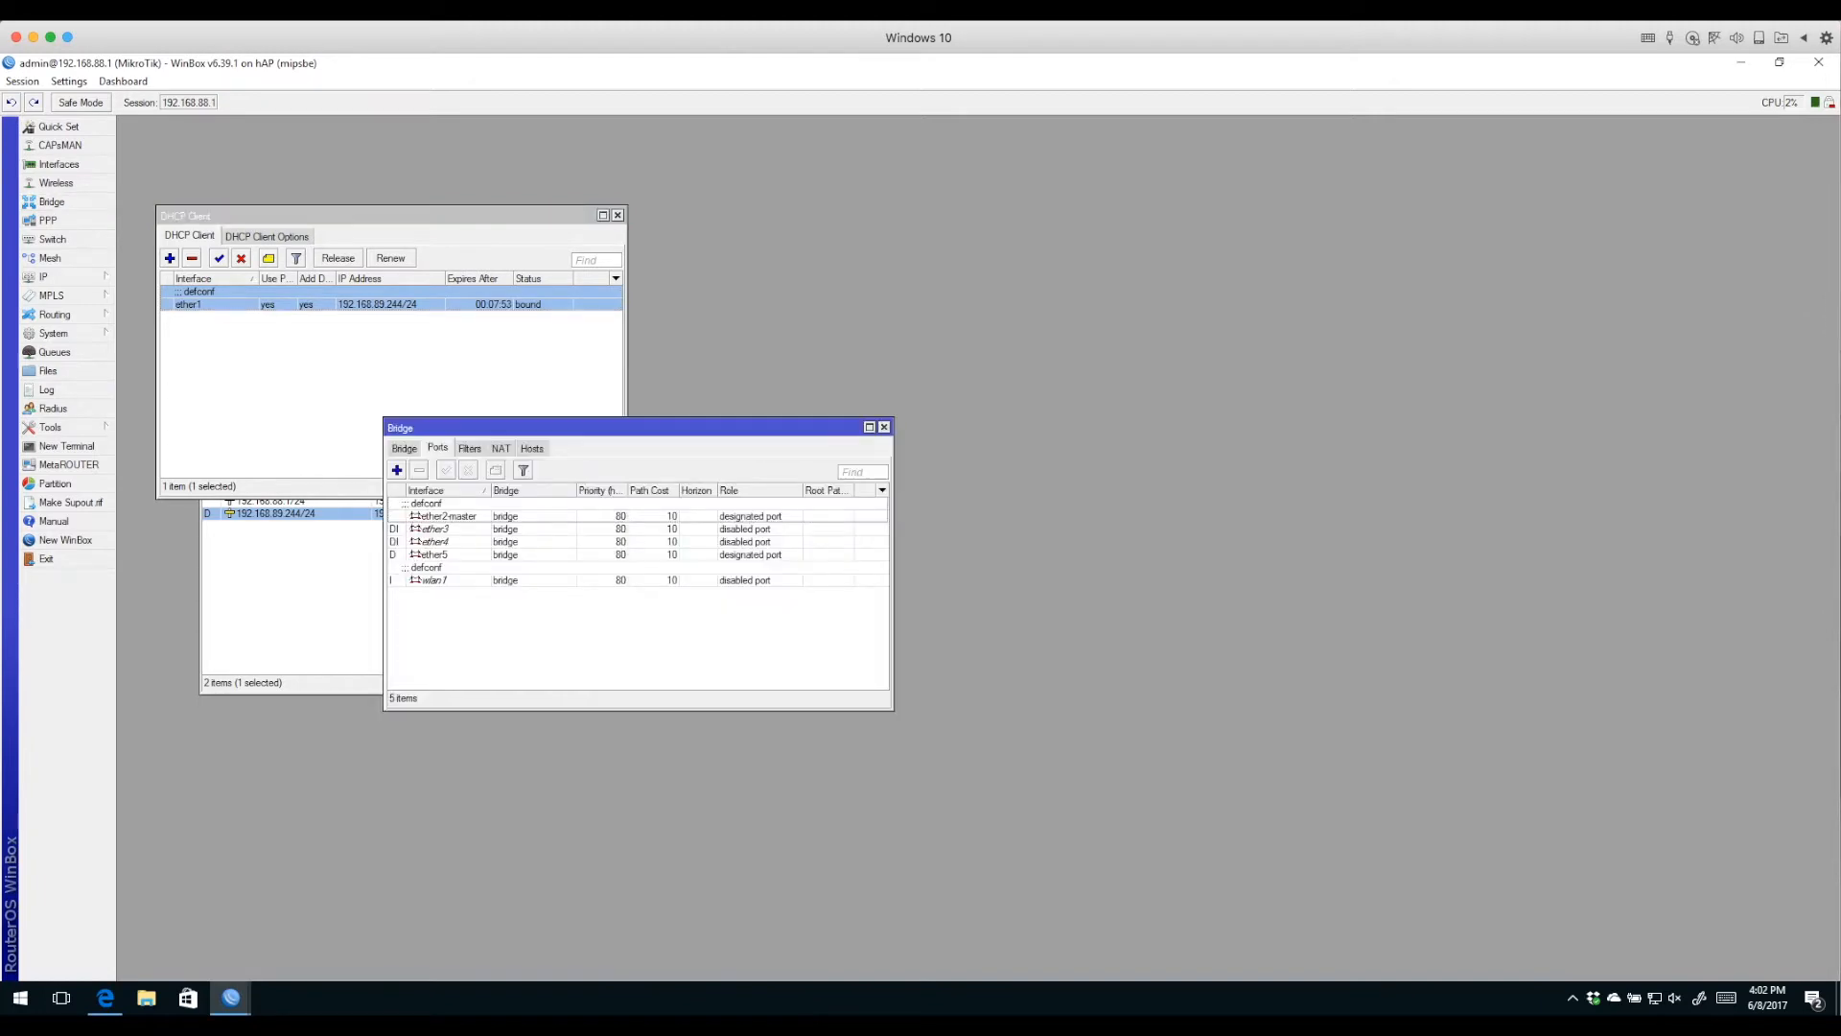
{"action": "left_click", "coordinate": [435, 530]}
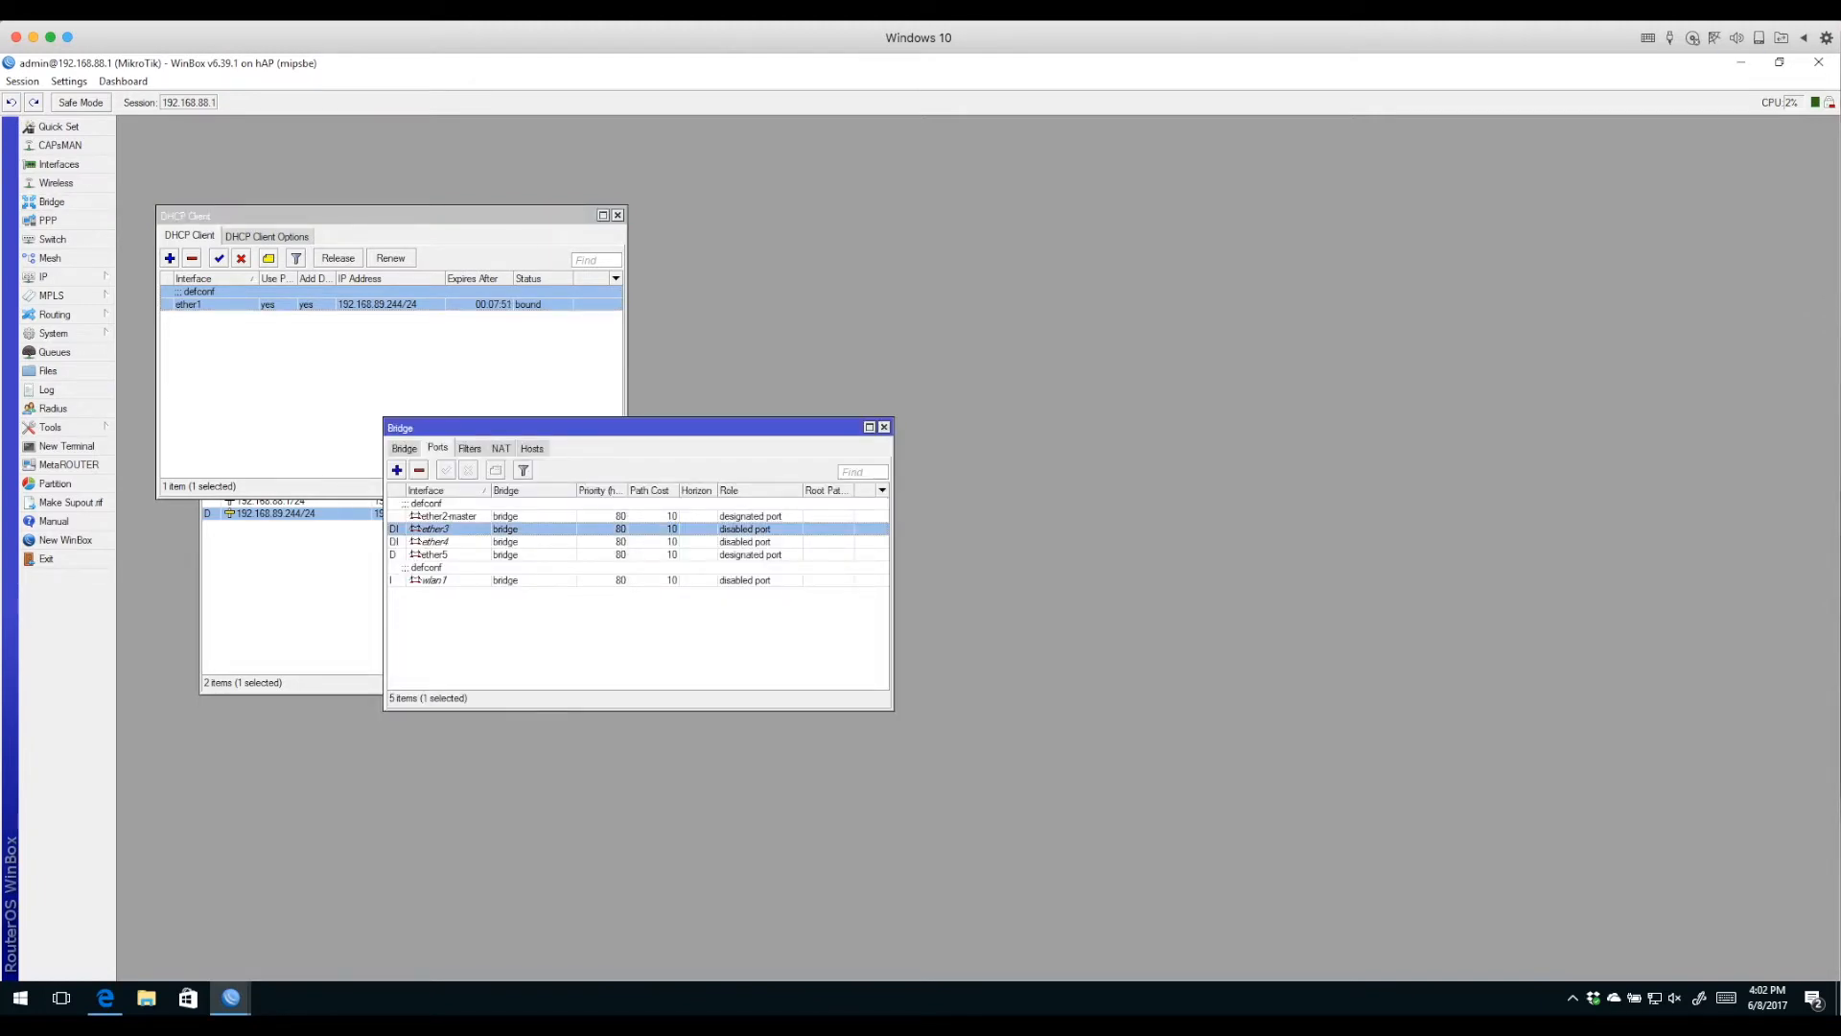
{"action": "left_click", "coordinate": [436, 542]}
{"action": "left_click", "coordinate": [436, 555]}
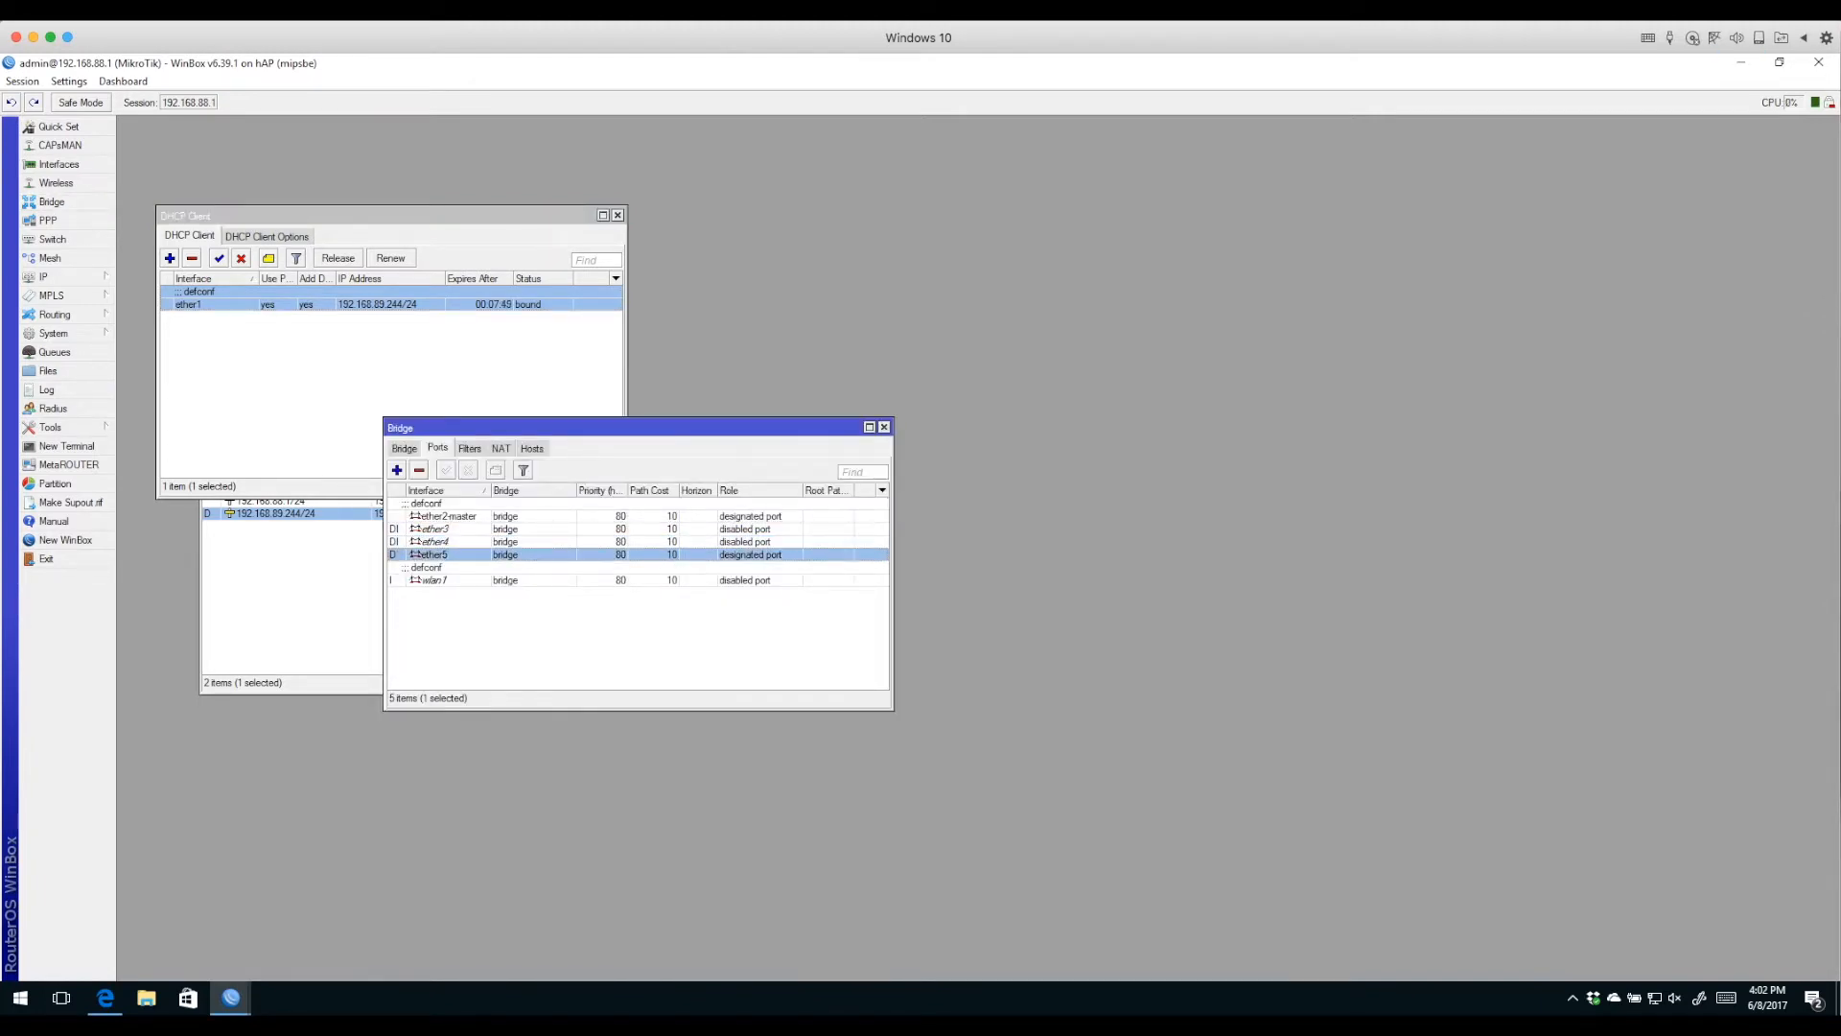
{"action": "left_click", "coordinate": [447, 516]}
{"action": "left_click", "coordinate": [435, 529]}
{"action": "left_click", "coordinate": [447, 516]}
{"action": "left_click", "coordinate": [435, 529]}
{"action": "left_click", "coordinate": [435, 542]}
{"action": "left_click", "coordinate": [435, 555]}
{"action": "left_click", "coordinate": [436, 581]}
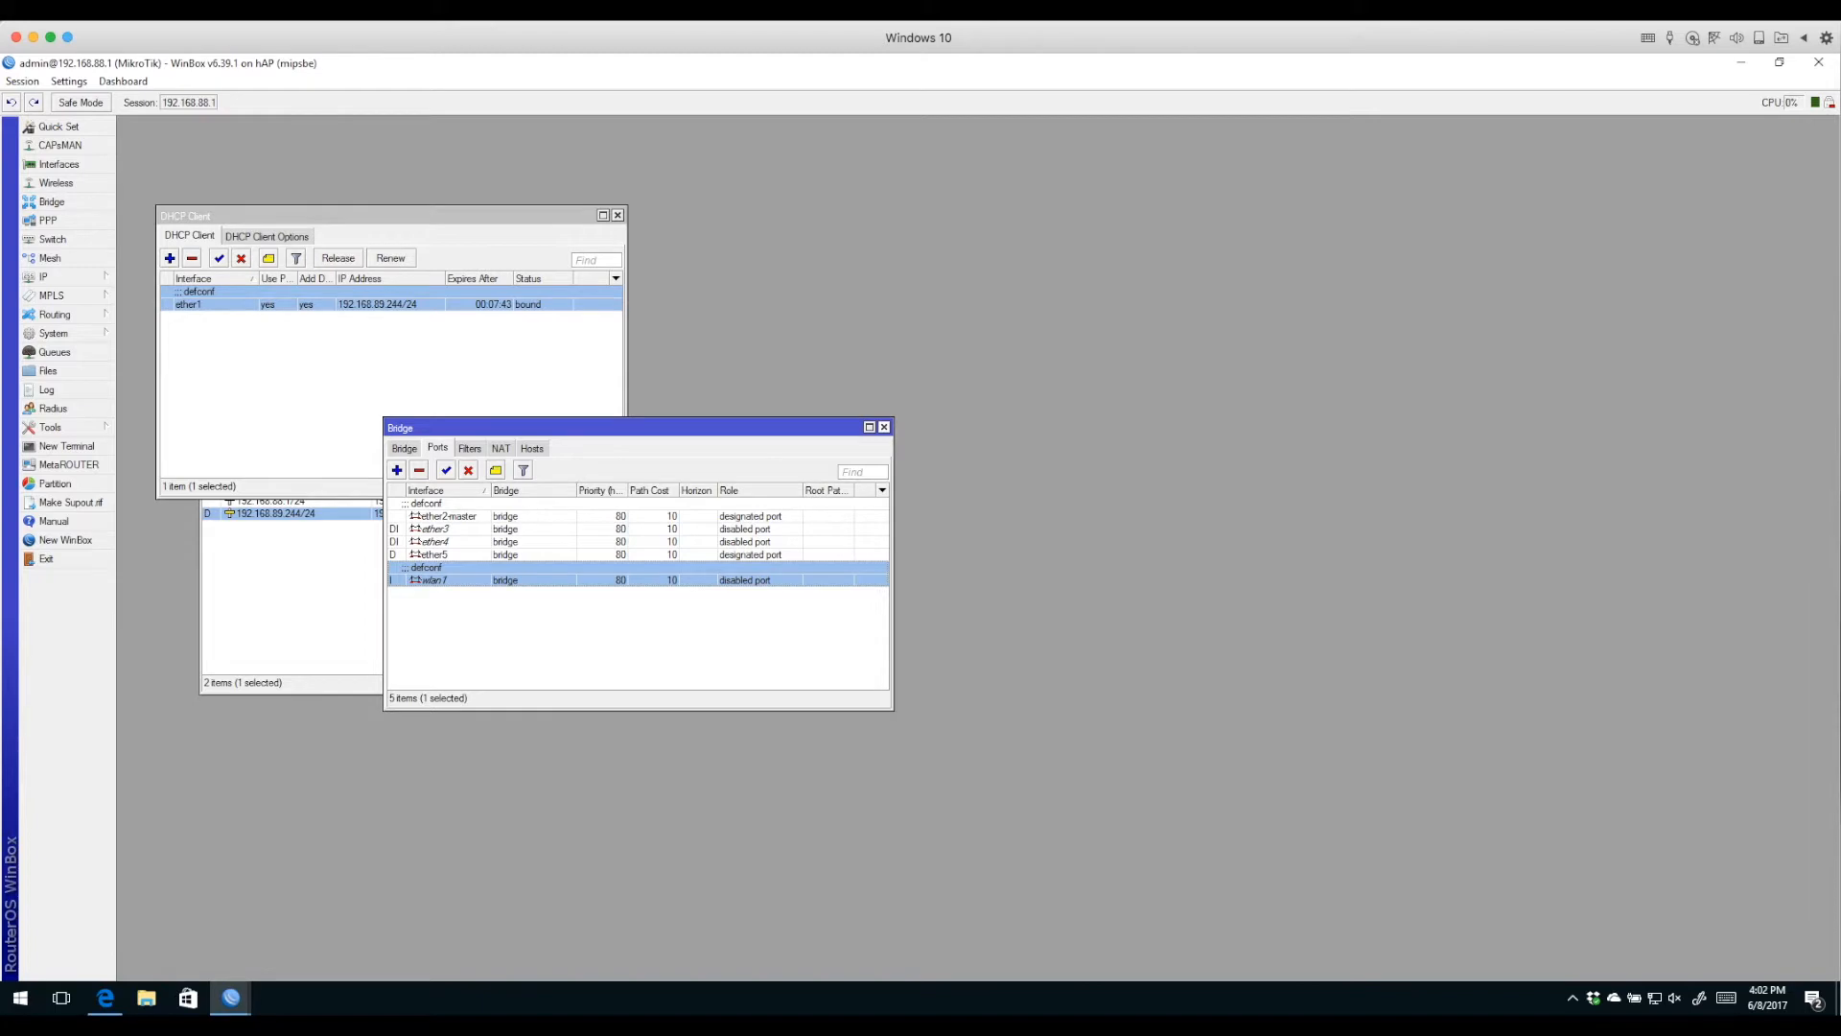
{"action": "left_click", "coordinate": [883, 426]}
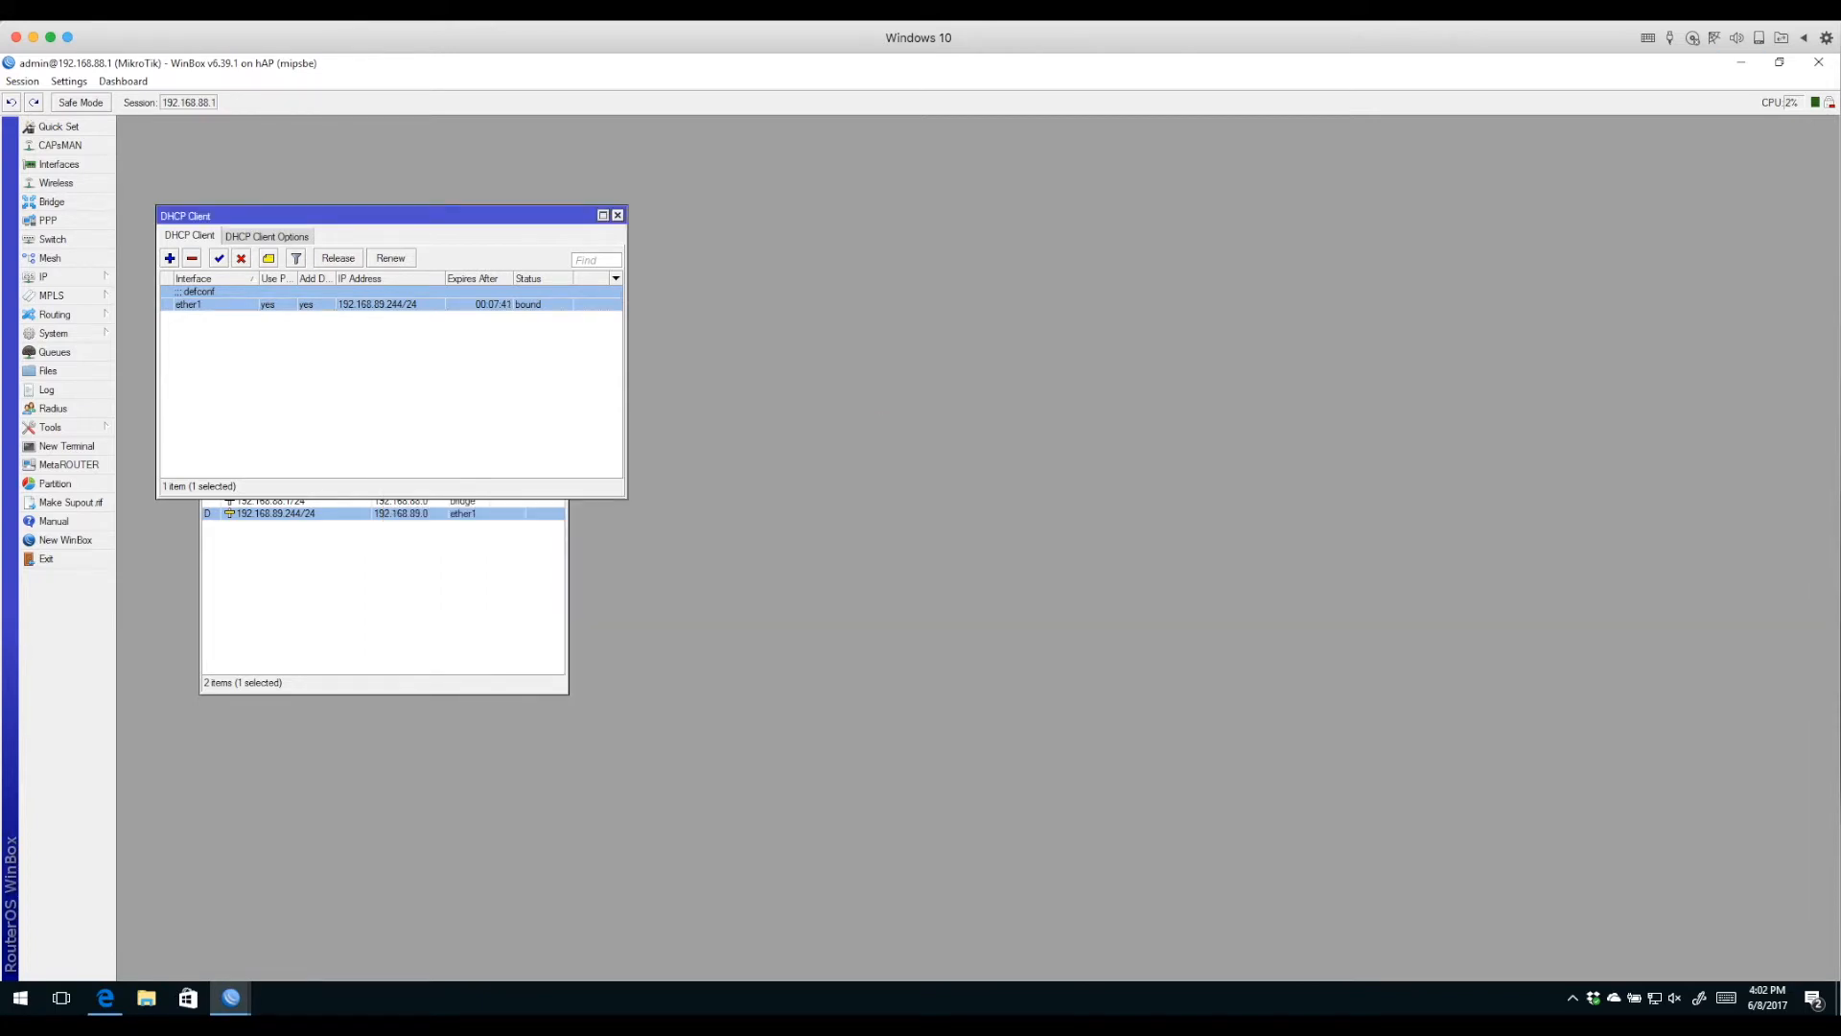
{"action": "left_click", "coordinate": [617, 216]}
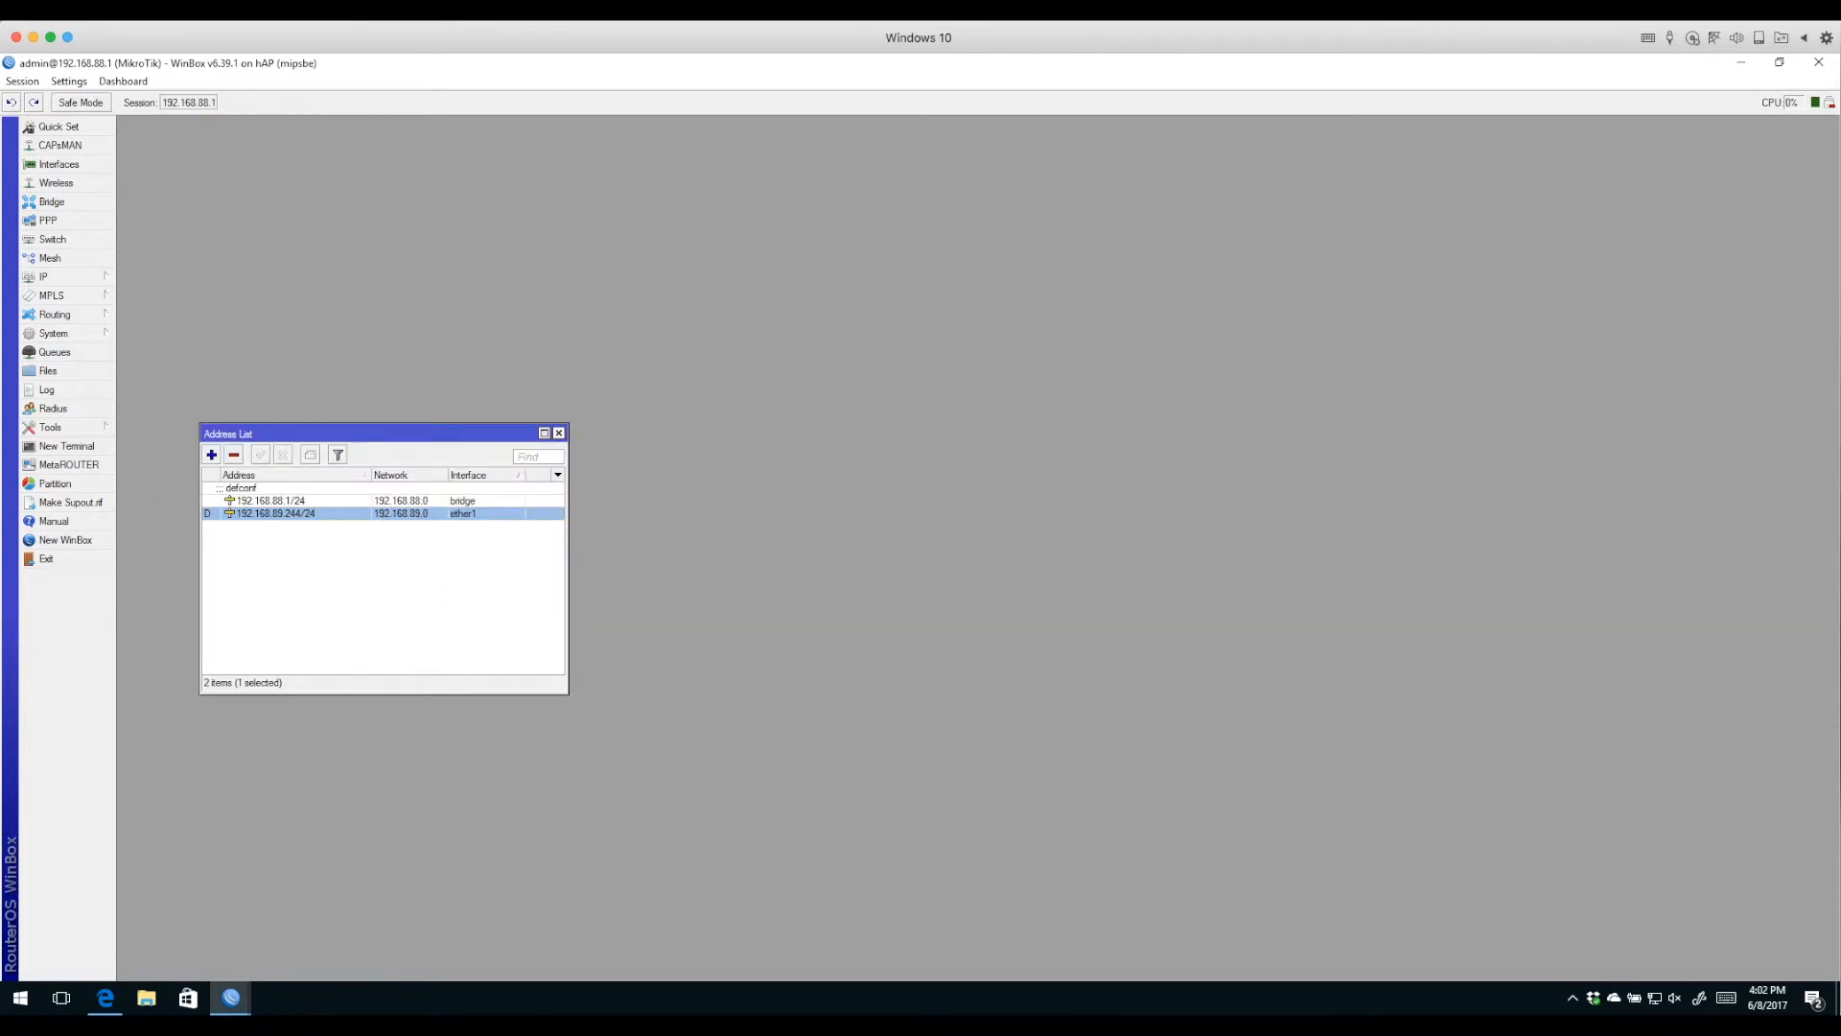
{"action": "left_click", "coordinate": [560, 432]}
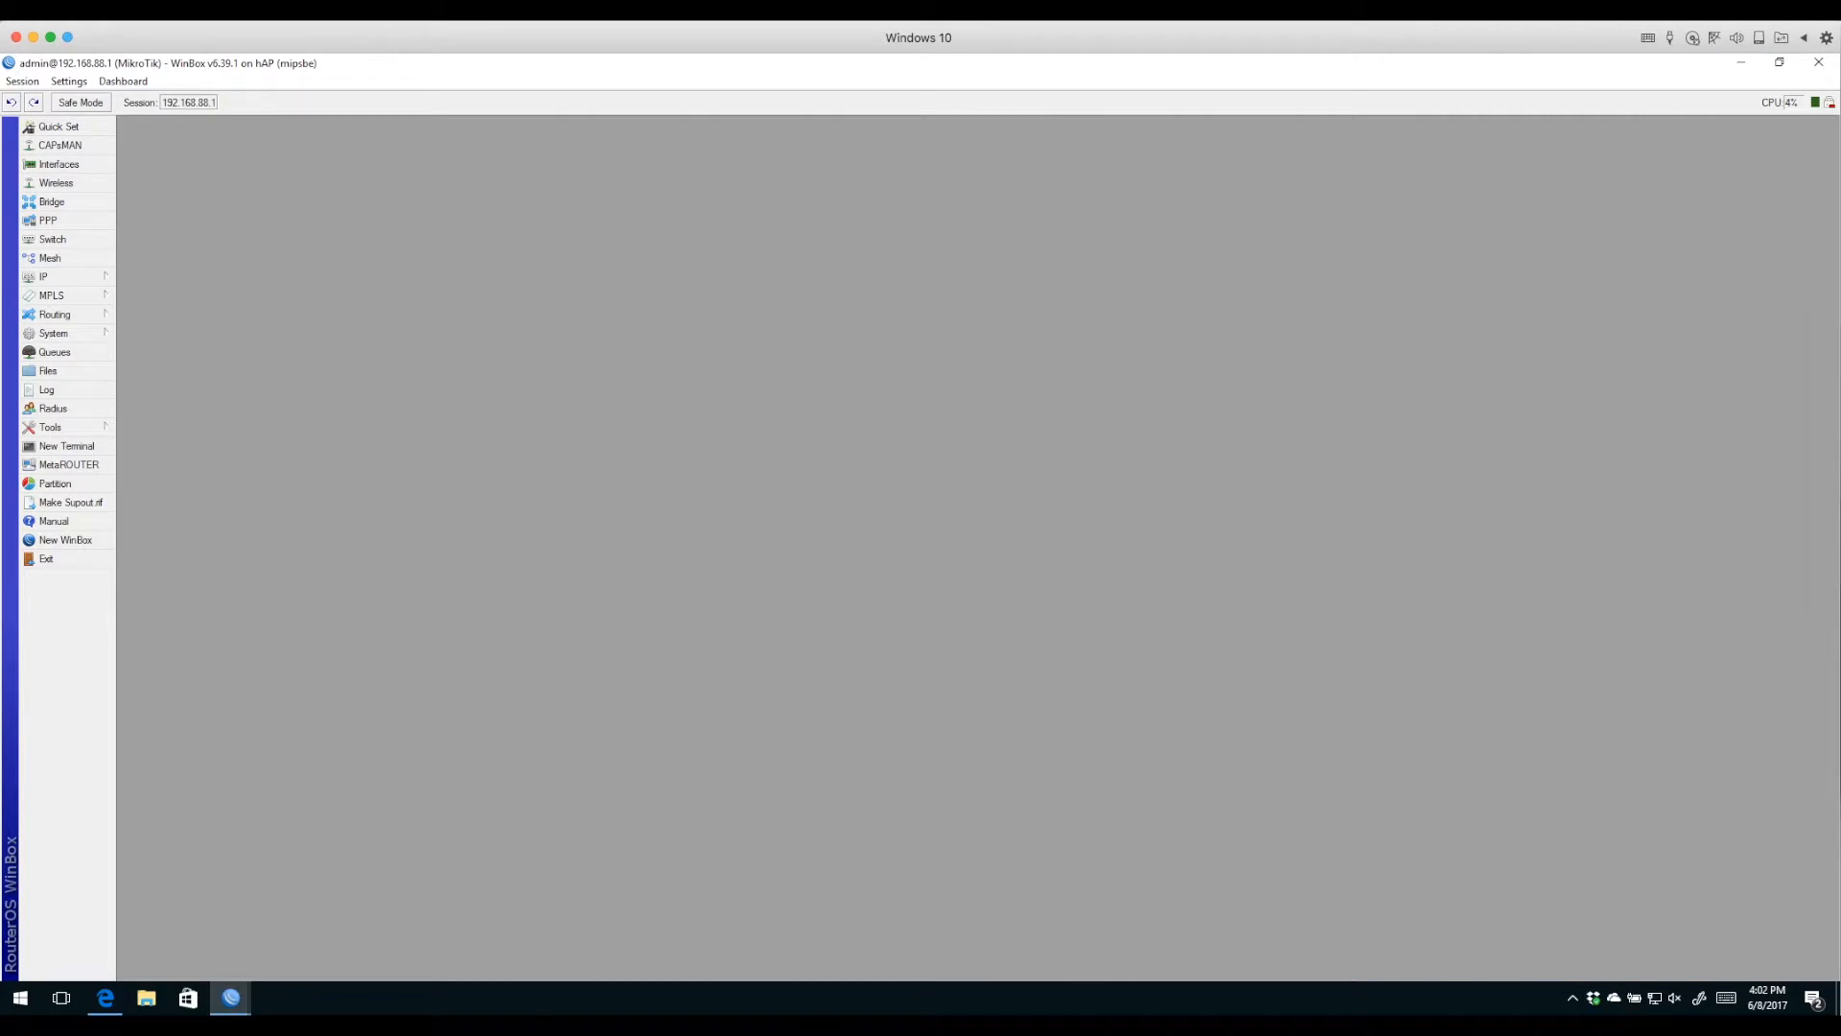
Set the router's system identity to MyHomeRouter and save it.
{"action": "left_click", "coordinate": [54, 334]}
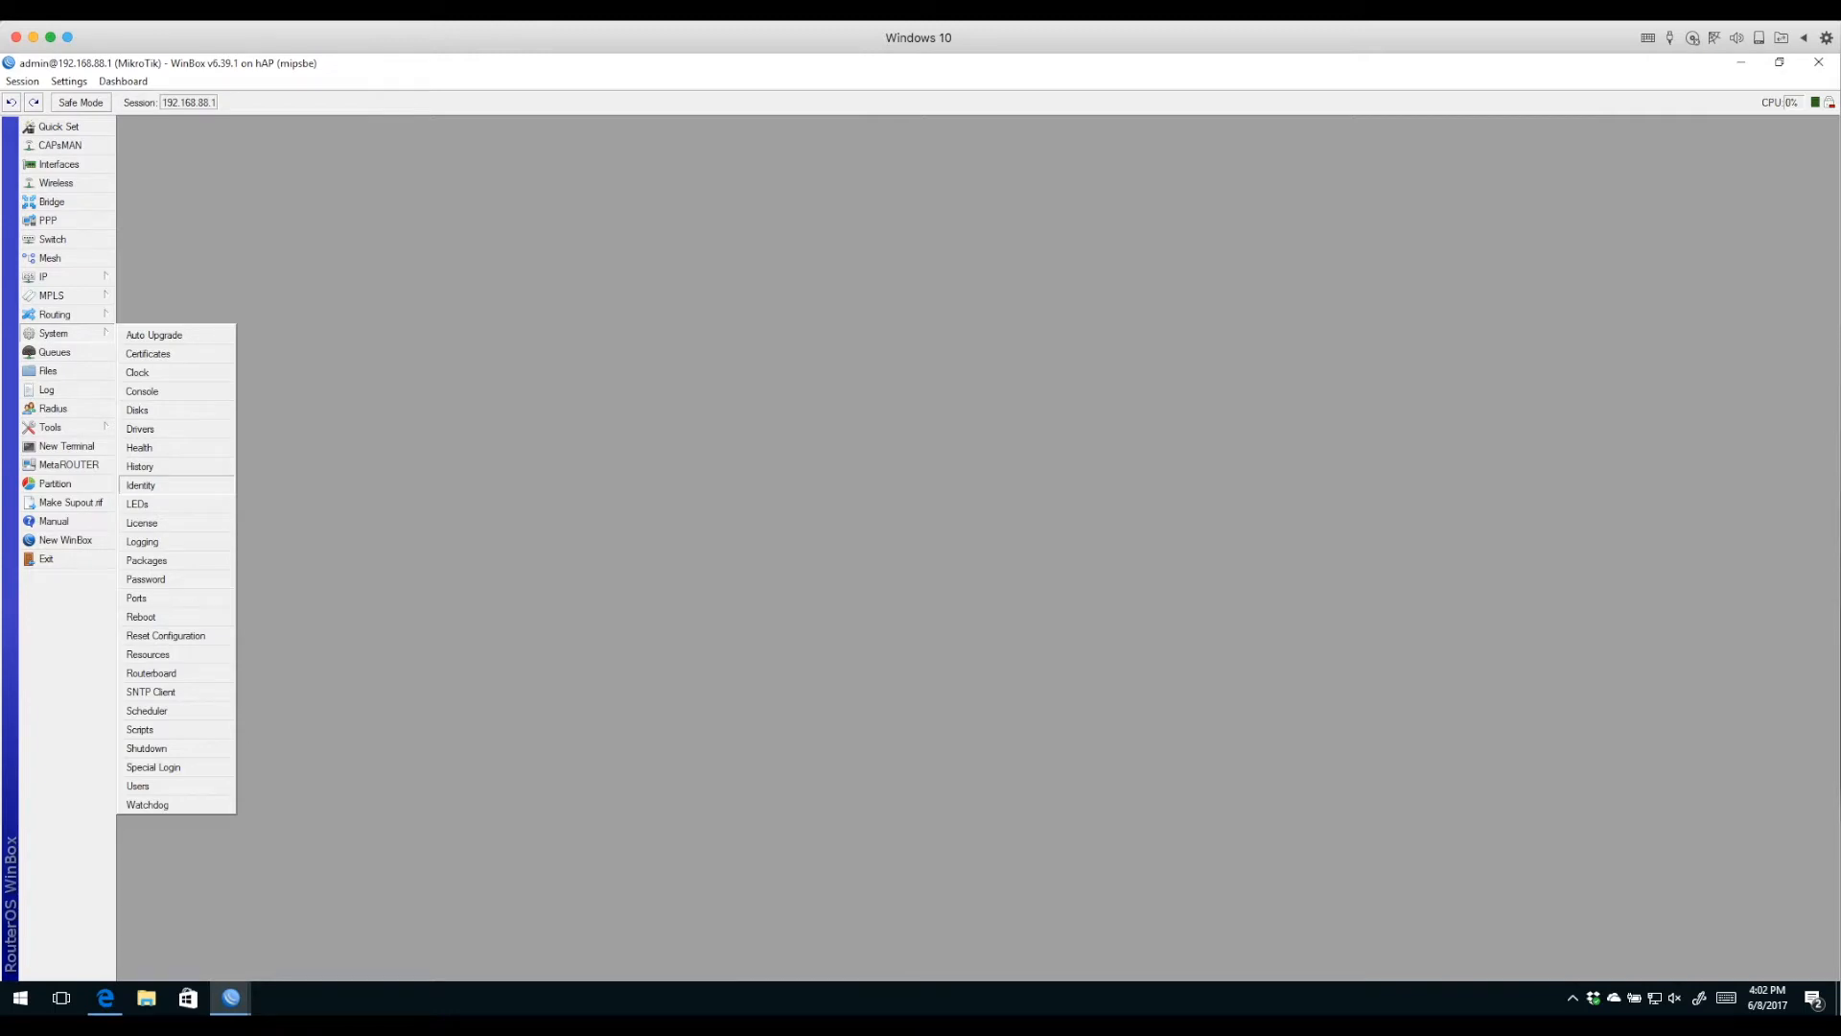
{"action": "left_click", "coordinate": [141, 485]}
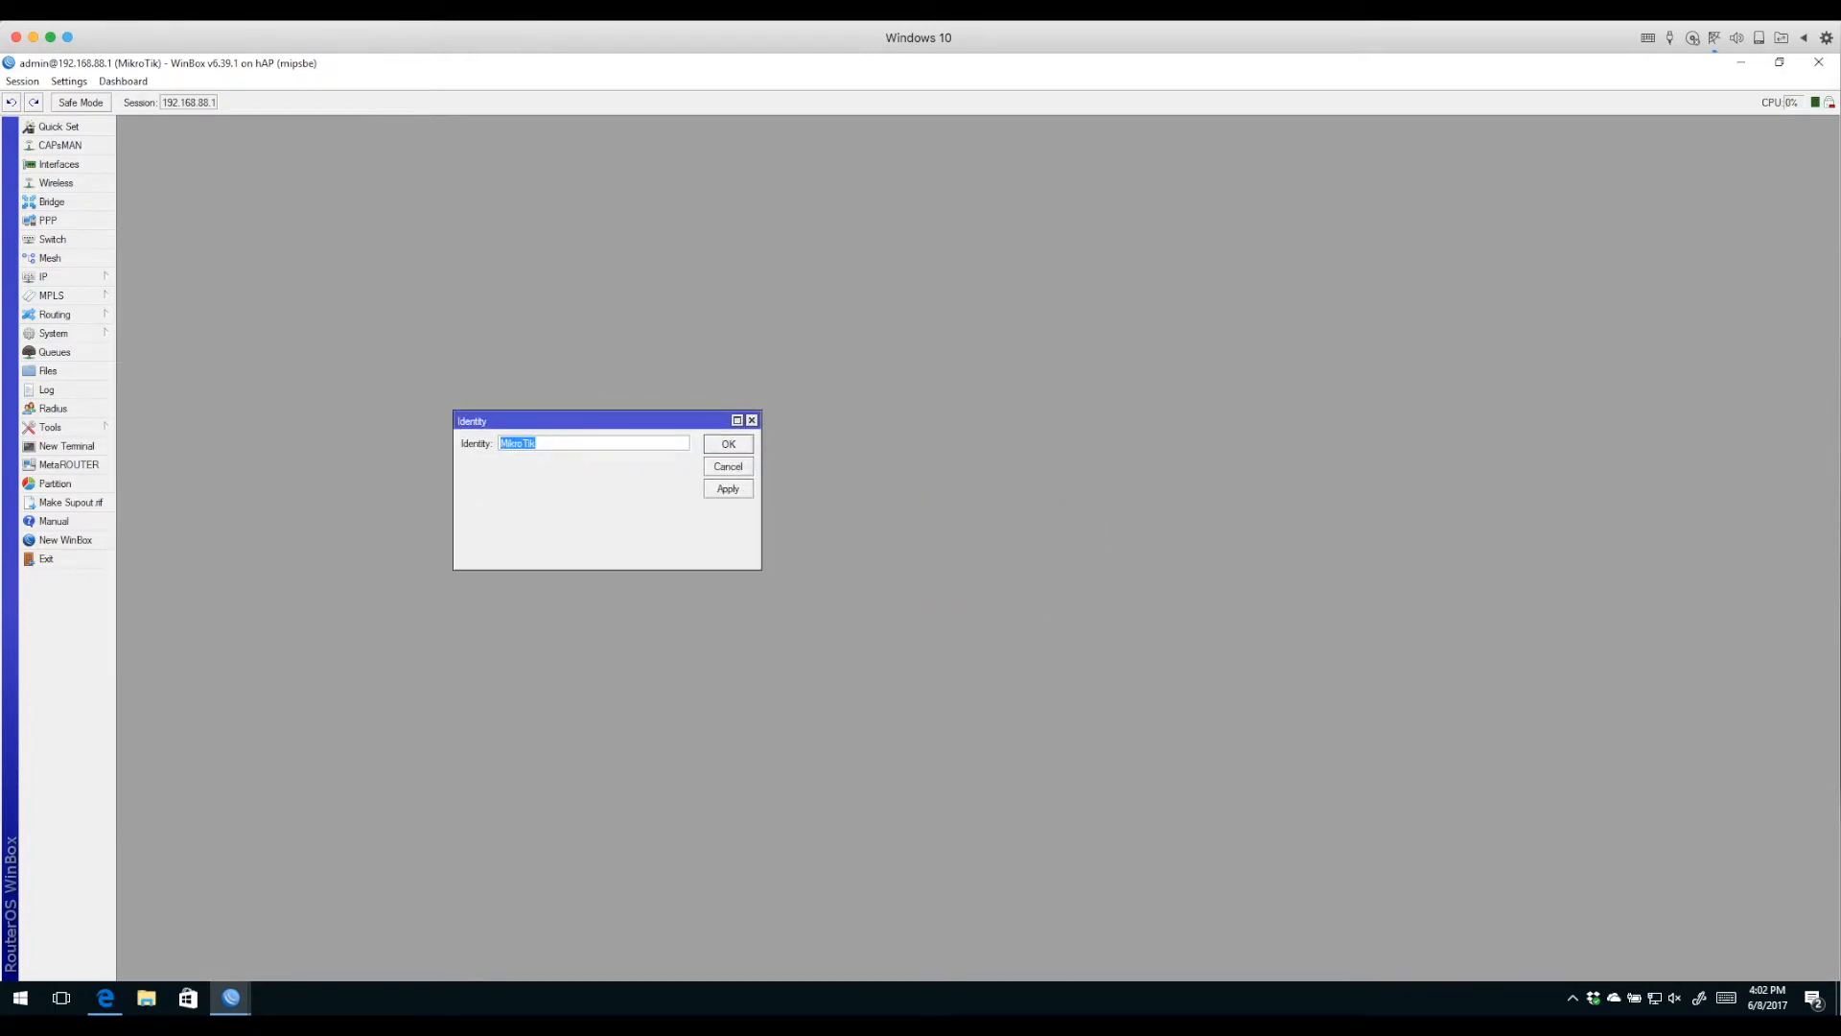
{"action": "type", "text": "MyHomeRouter"}
{"action": "key", "text": "Return"}
Open a terminal to check the router's identity in the command prompt, and close it.
{"action": "left_click", "coordinate": [66, 446]}
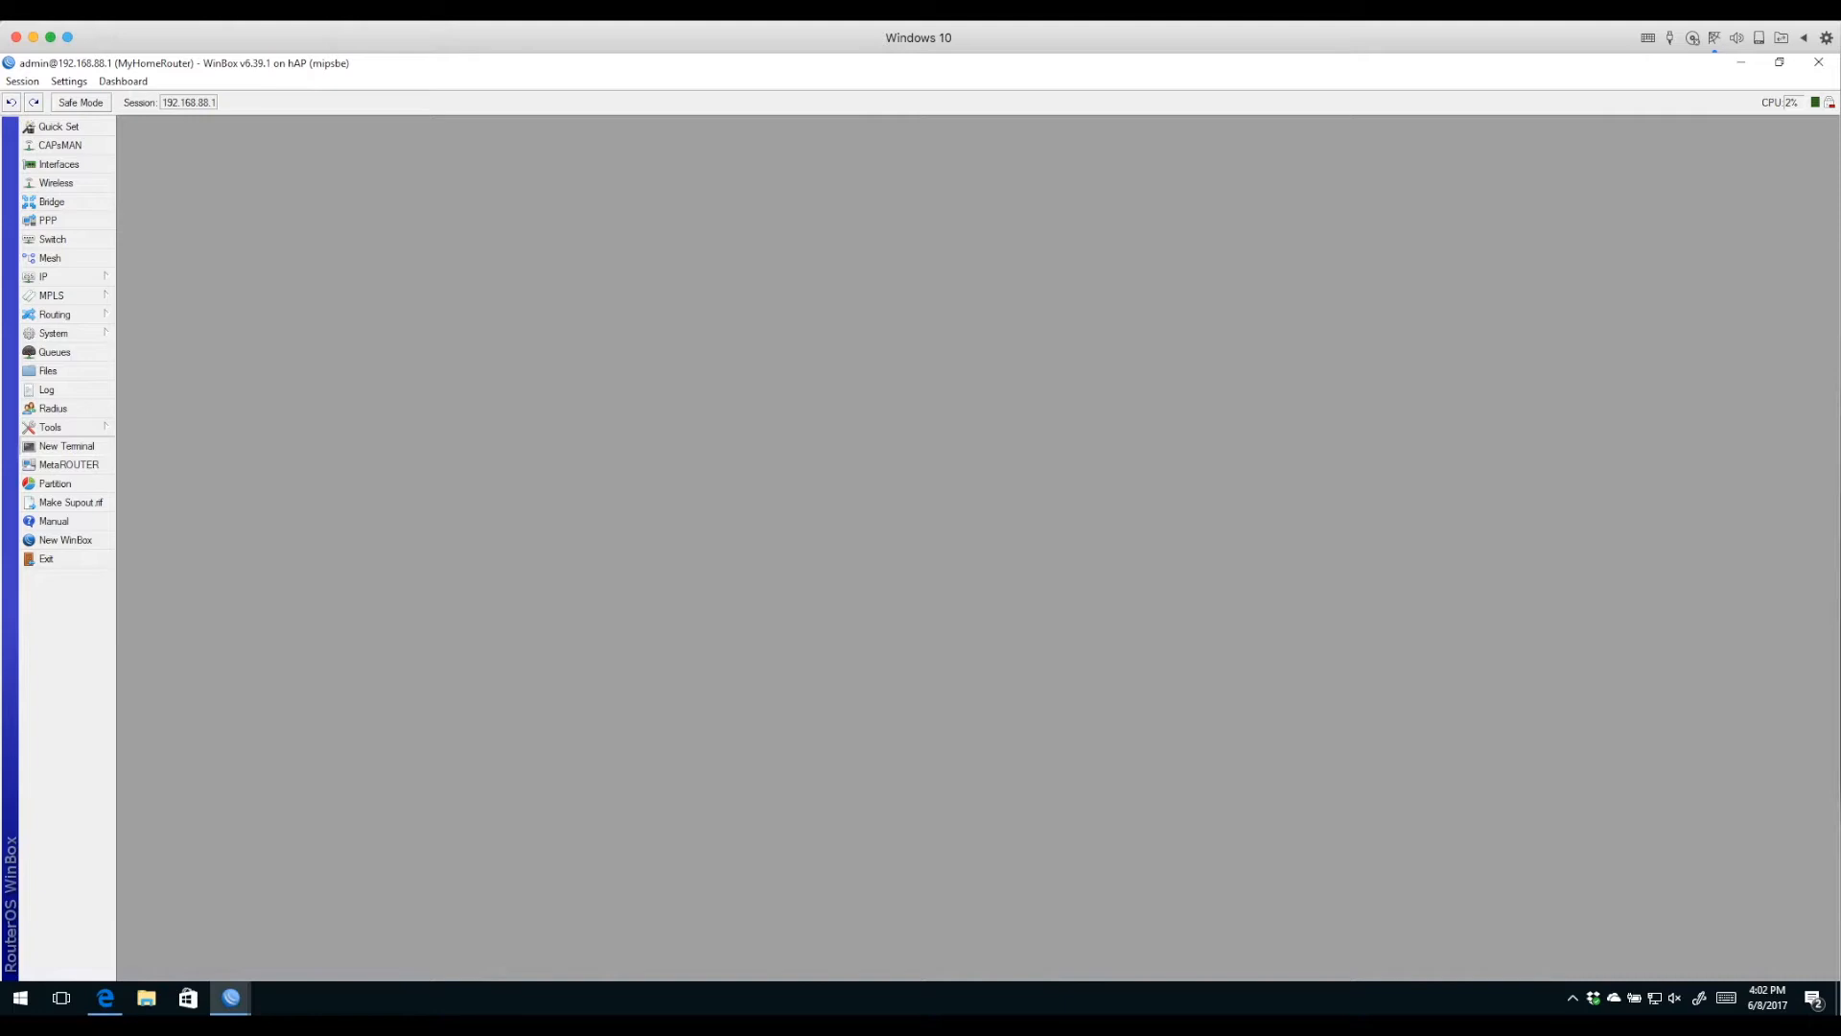
{"action": "left_click_drag", "start_coordinate": [160, 528], "coordinate": [237, 528]}
{"action": "left_click", "coordinate": [618, 218]}
Launch a second WinBox from the desktop, check the router's identity among the discovered neighbors, and return to the maximized router session.
{"action": "left_click_drag", "start_coordinate": [178, 58], "coordinate": [175, 90]}
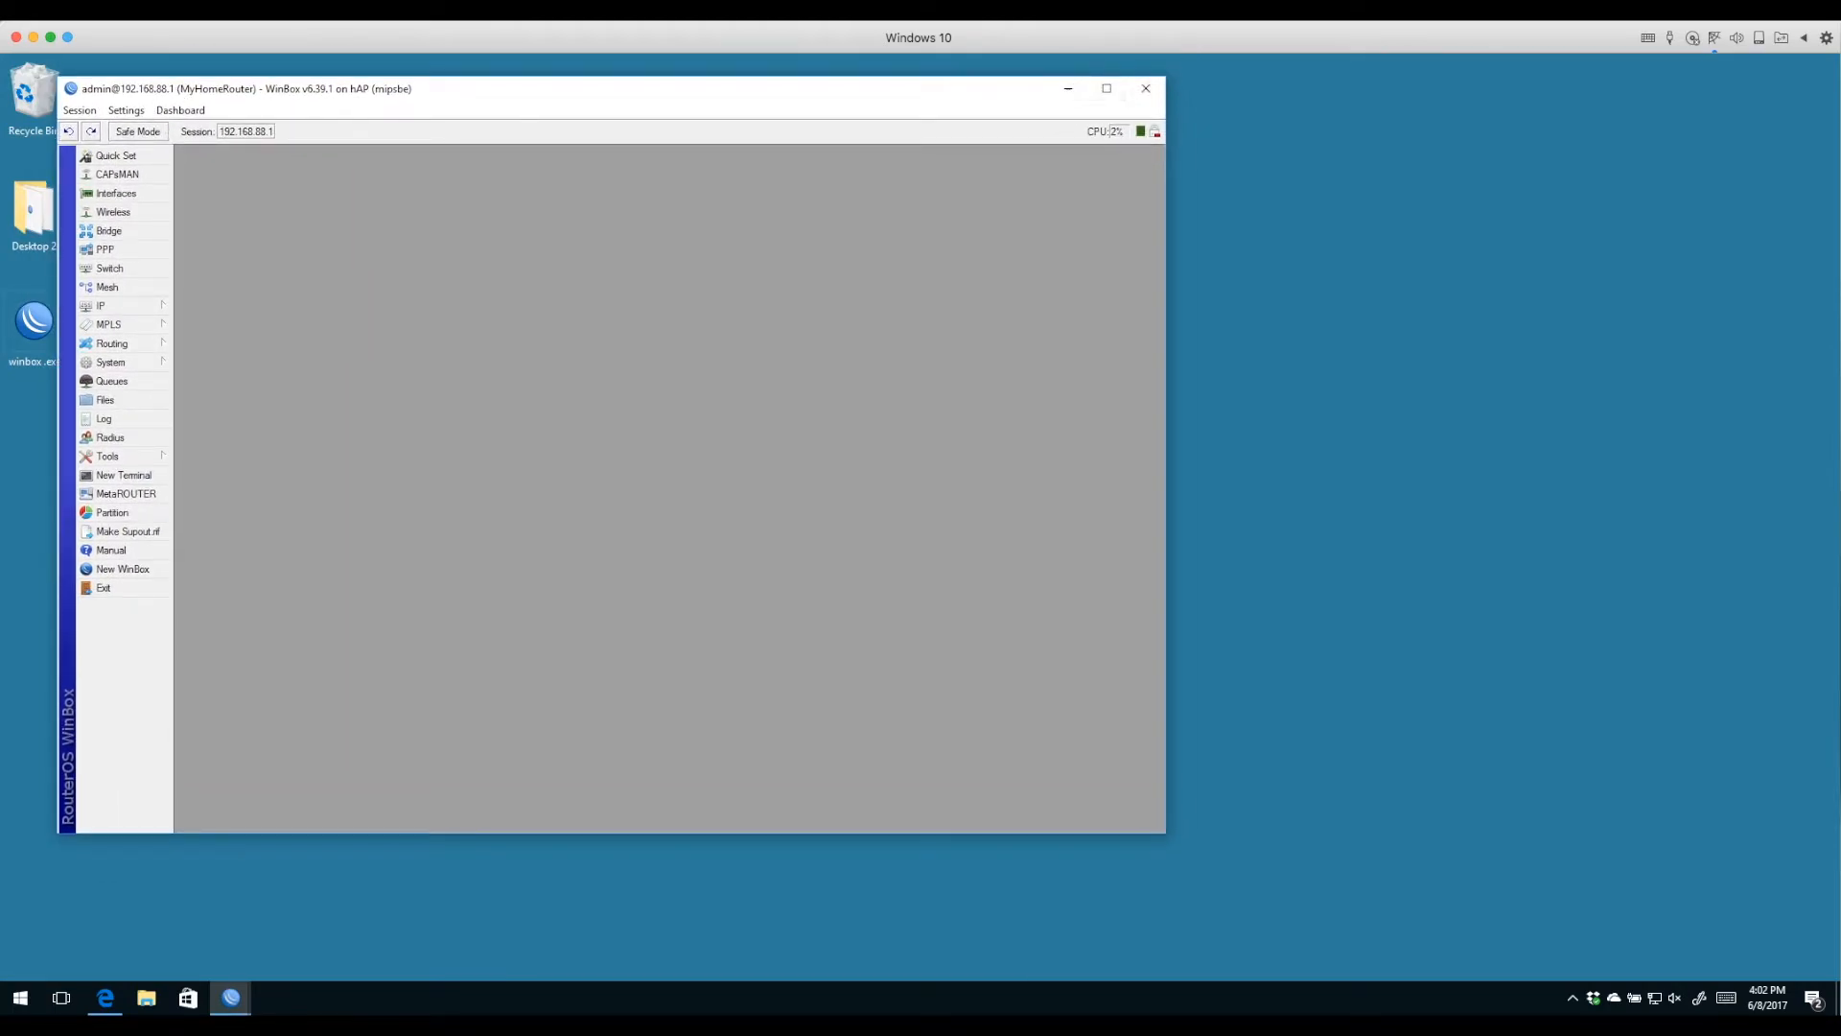
{"action": "left_click_drag", "start_coordinate": [921, 89], "coordinate": [1281, 96]}
{"action": "double_click", "coordinate": [35, 328]}
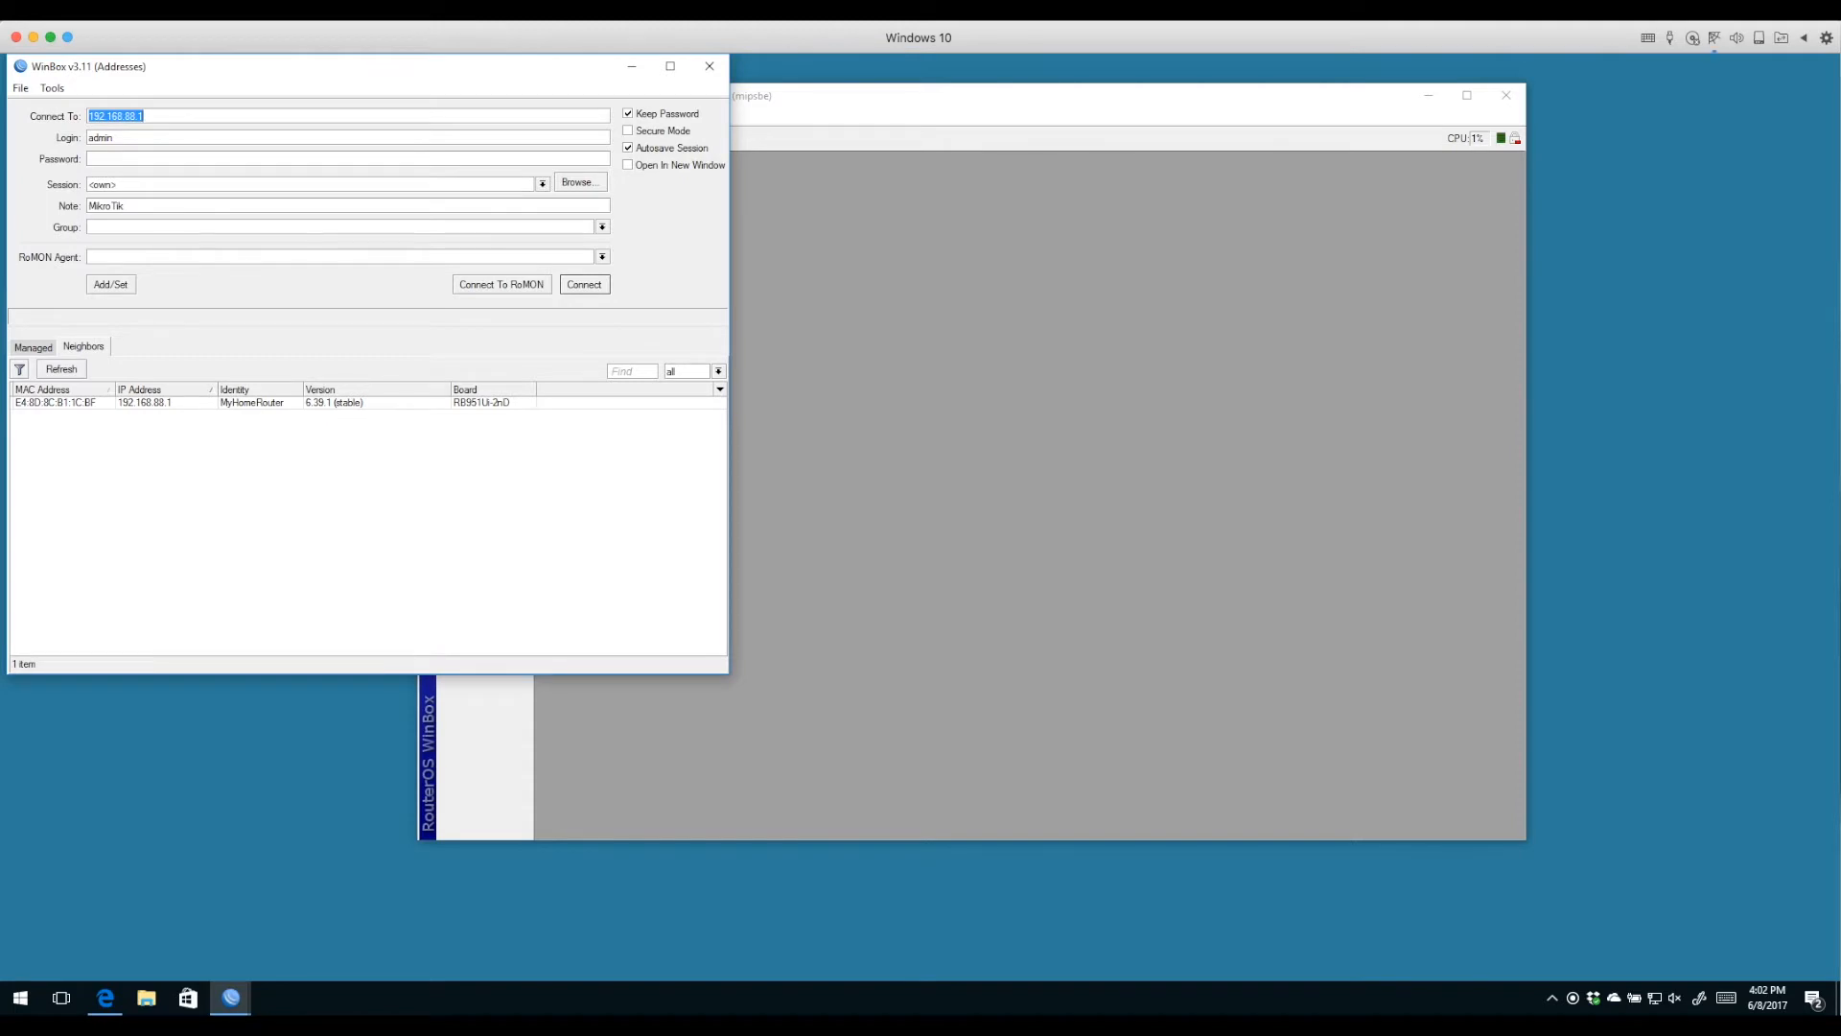
{"action": "left_click", "coordinate": [154, 403]}
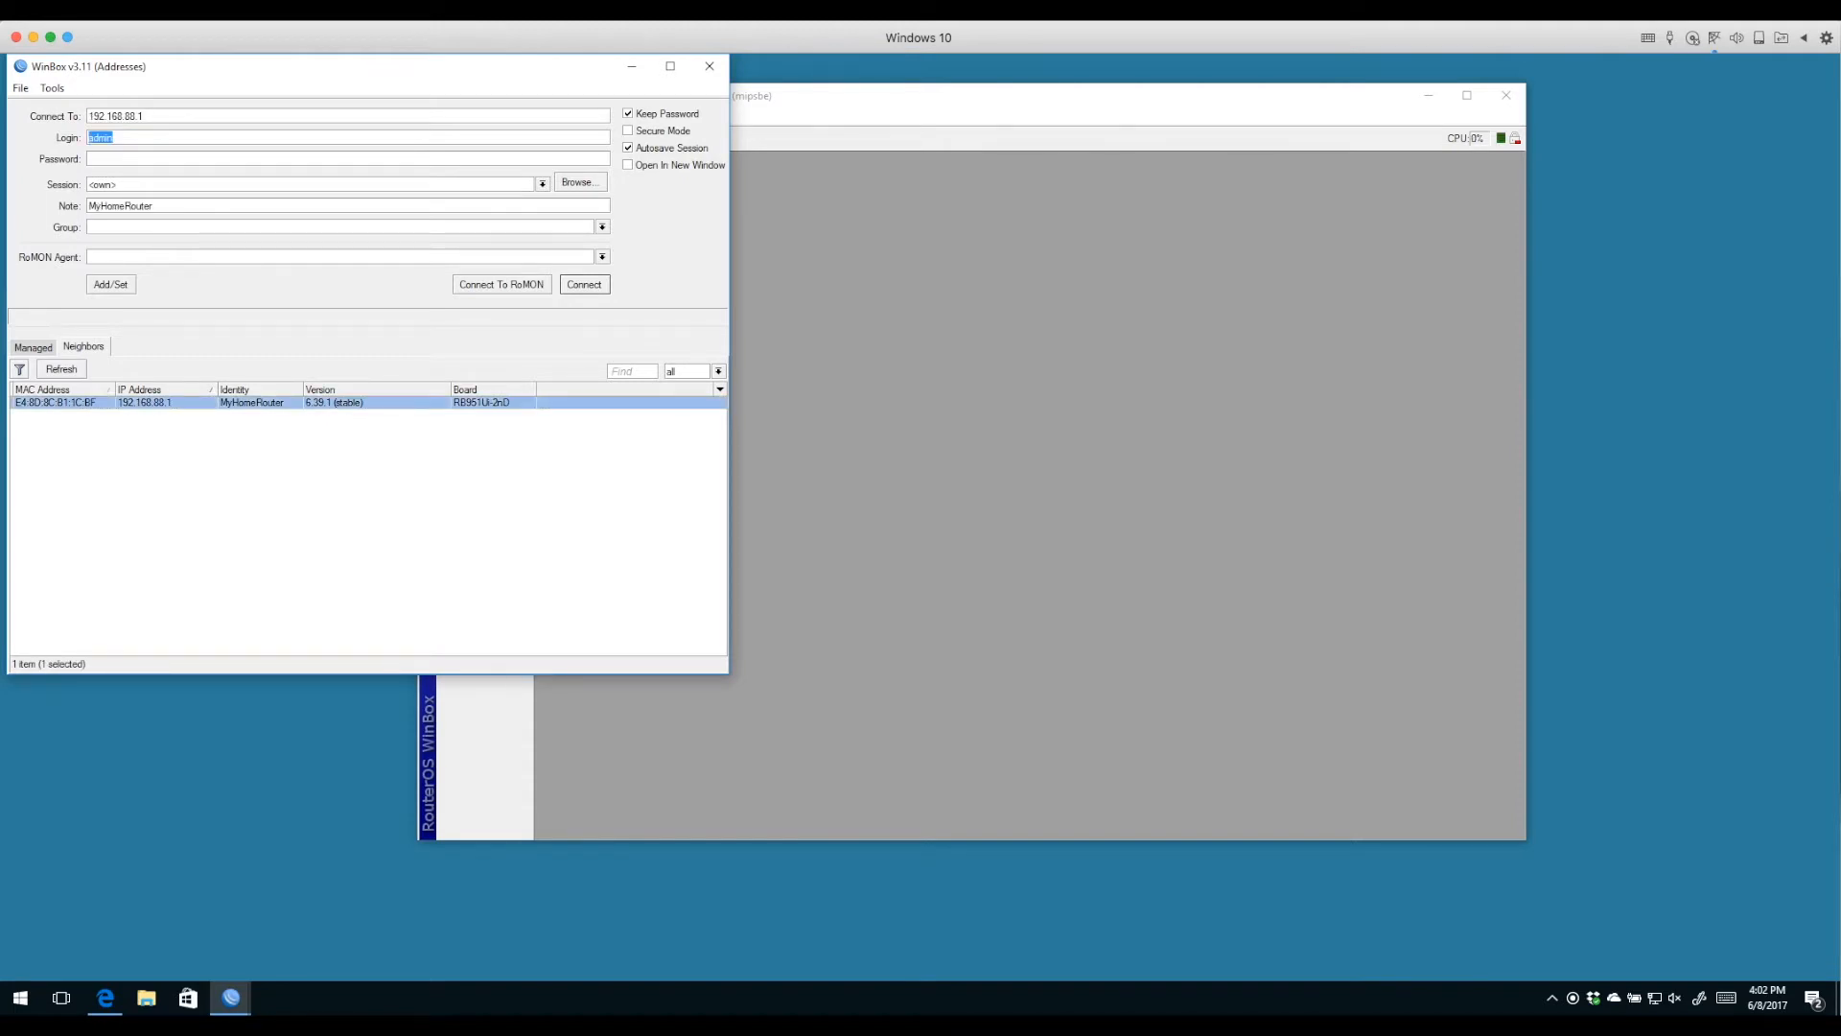
{"action": "left_click", "coordinate": [1132, 250]}
{"action": "left_click", "coordinate": [1467, 95]}
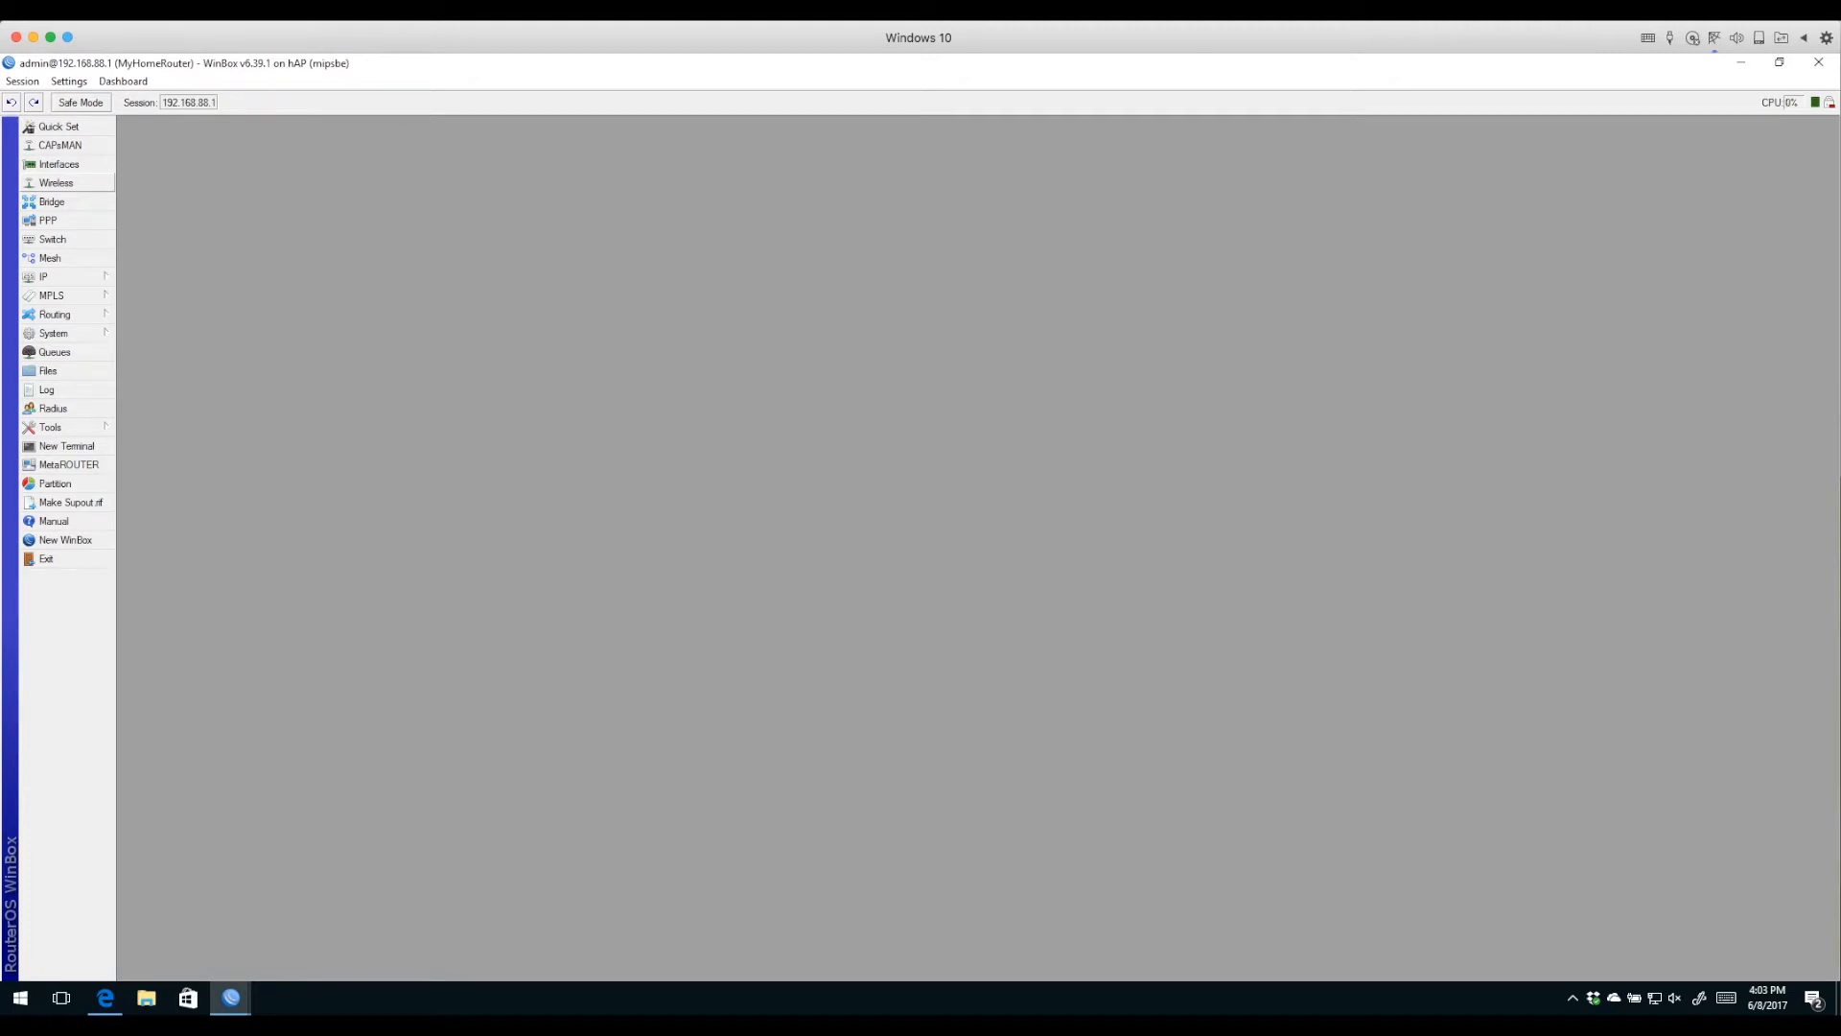
Open the firewall filter rules, enlarge the window to show all columns, and list only the input chain rules.
{"action": "left_click", "coordinate": [58, 278]}
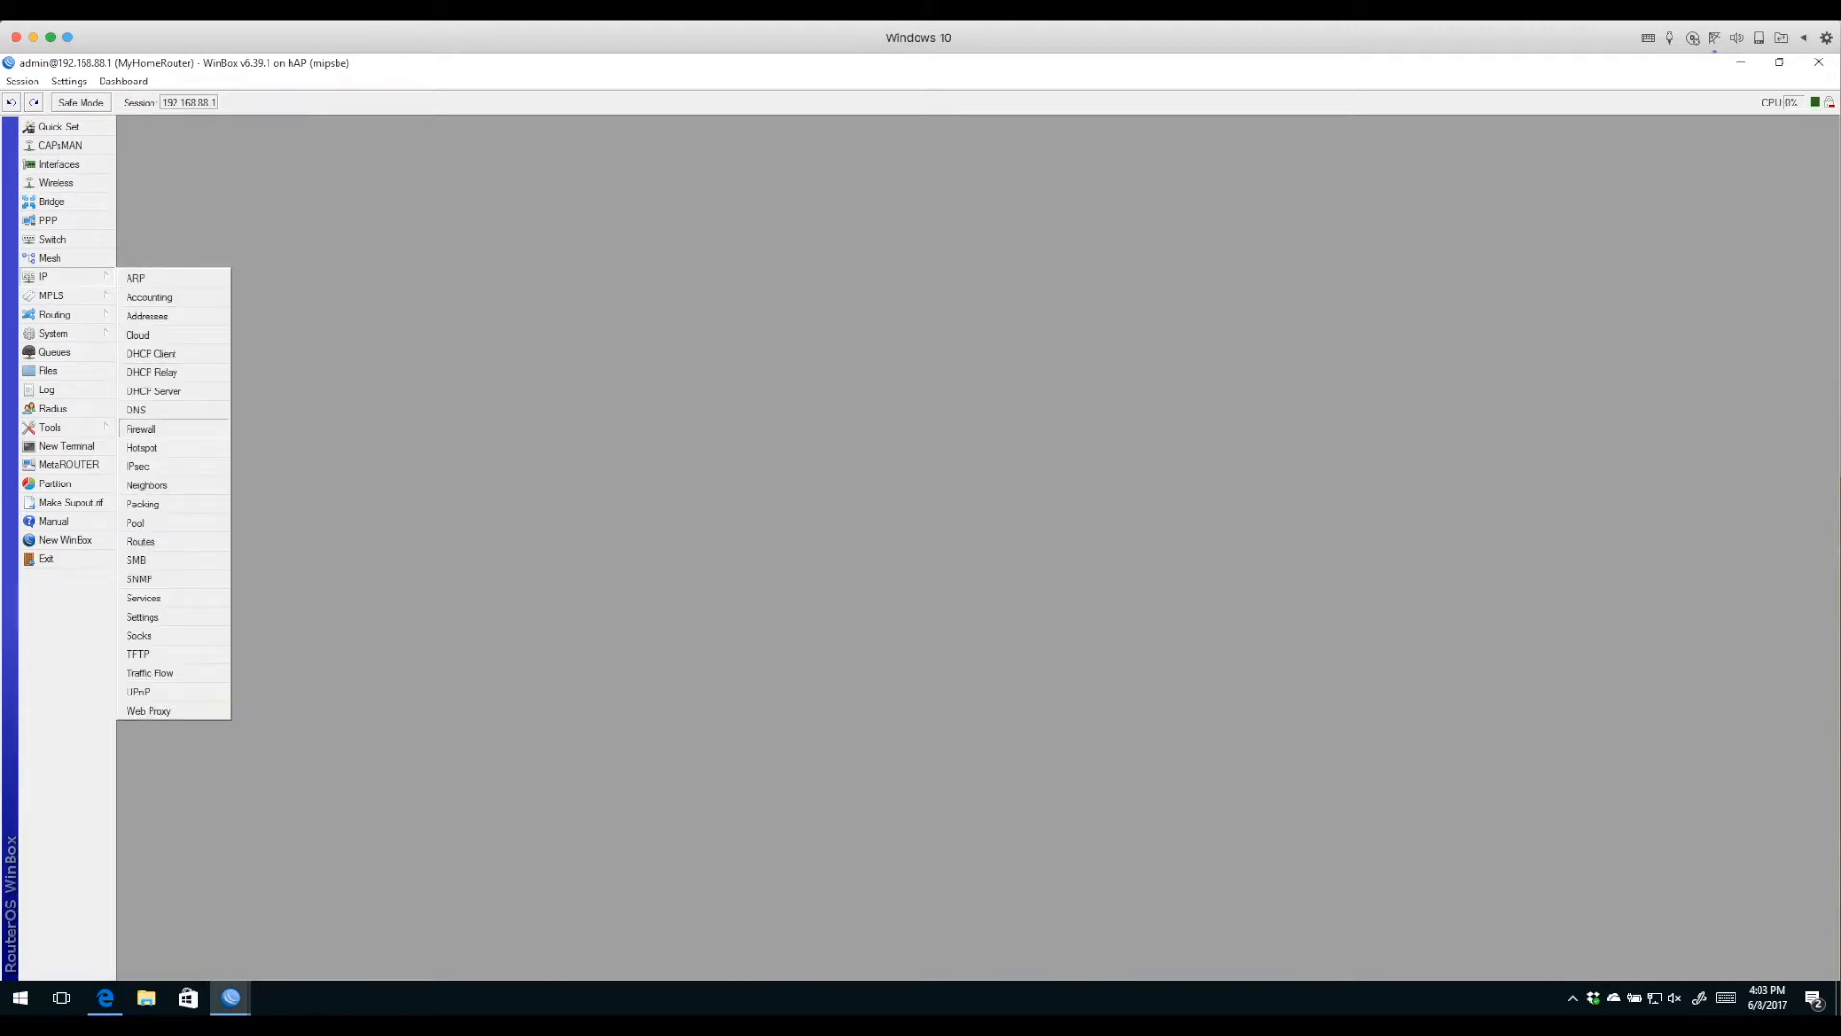
{"action": "left_click", "coordinate": [141, 429]}
{"action": "left_click", "coordinate": [147, 237]}
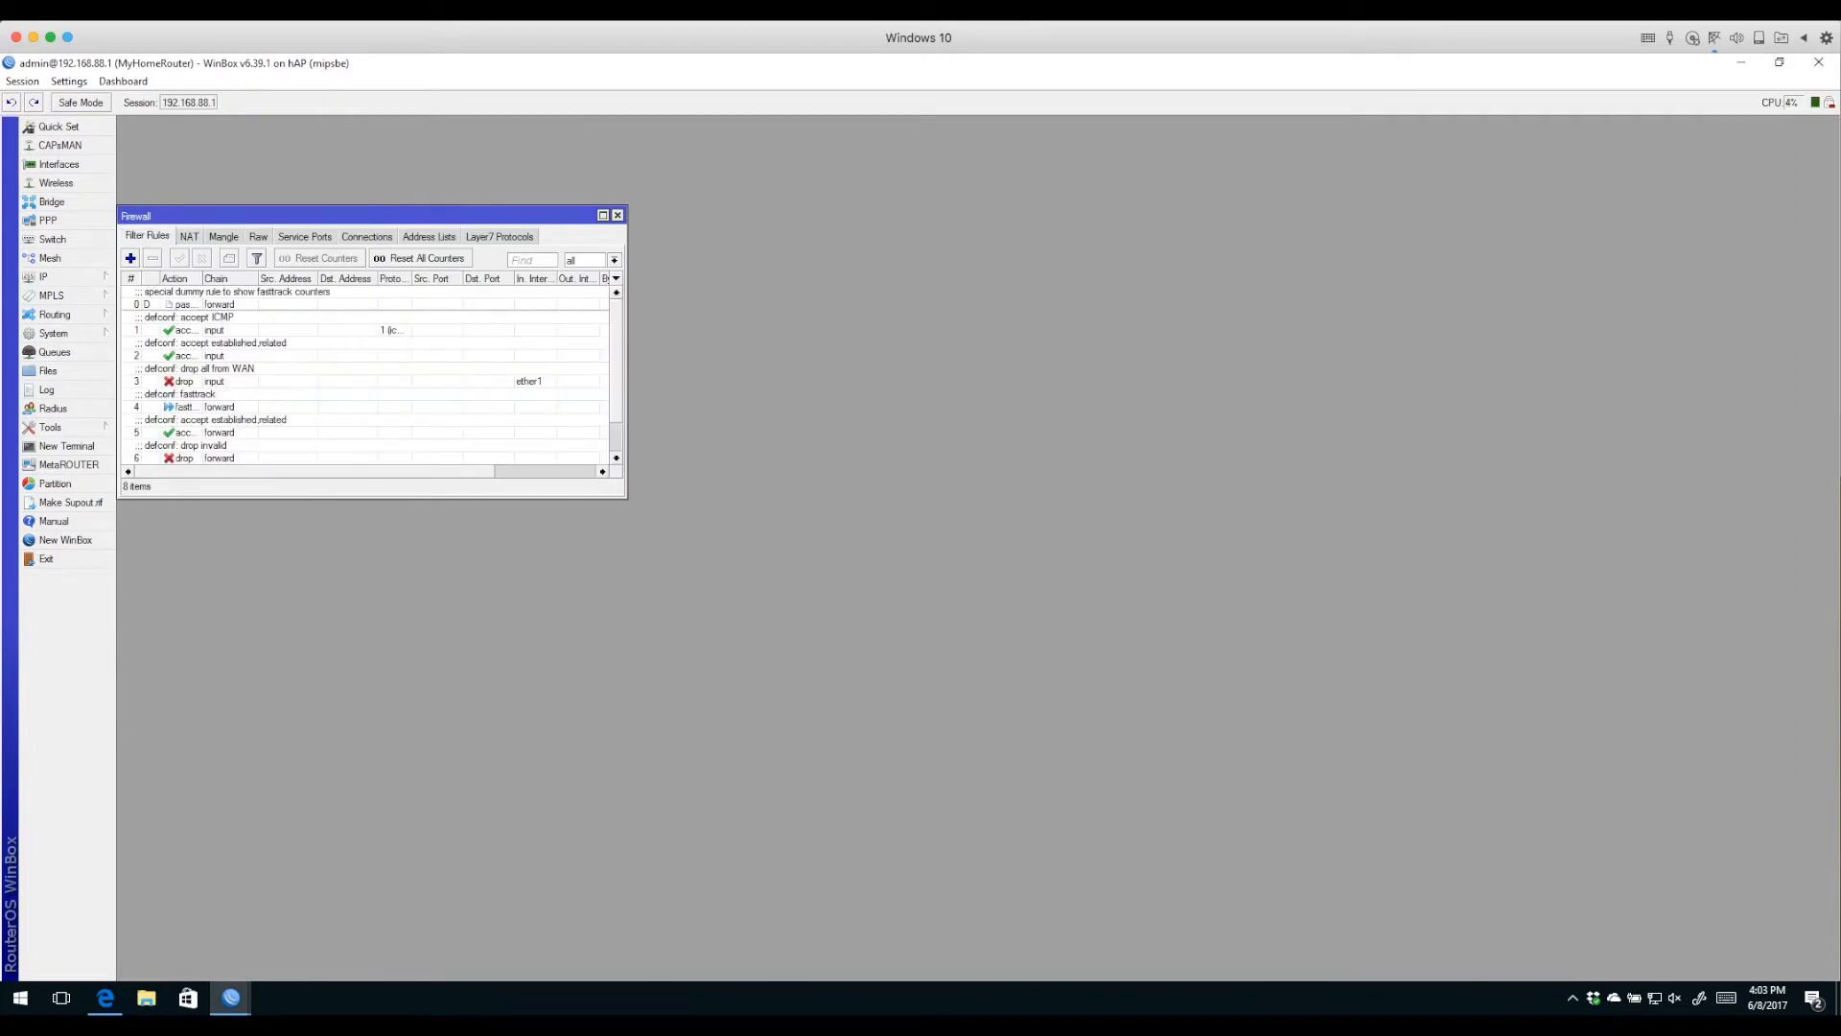
{"action": "left_click_drag", "start_coordinate": [627, 498], "coordinate": [828, 790]}
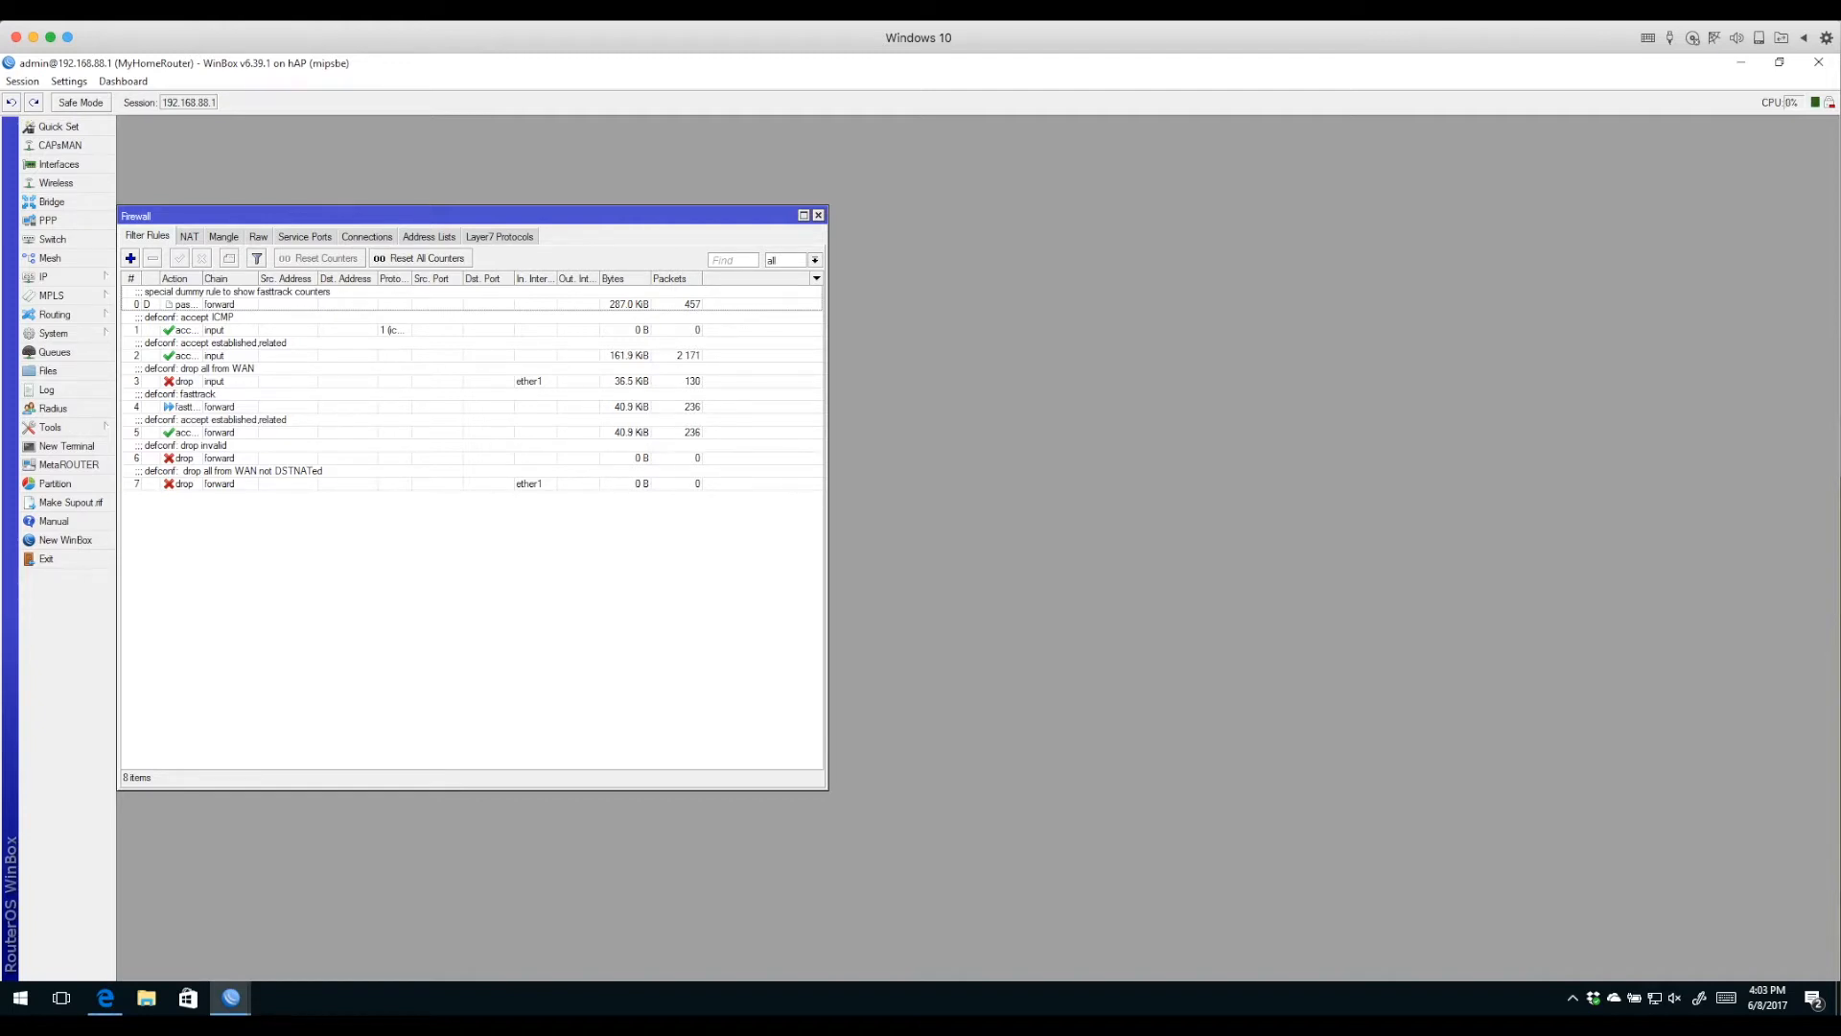
{"action": "left_click", "coordinate": [814, 260]}
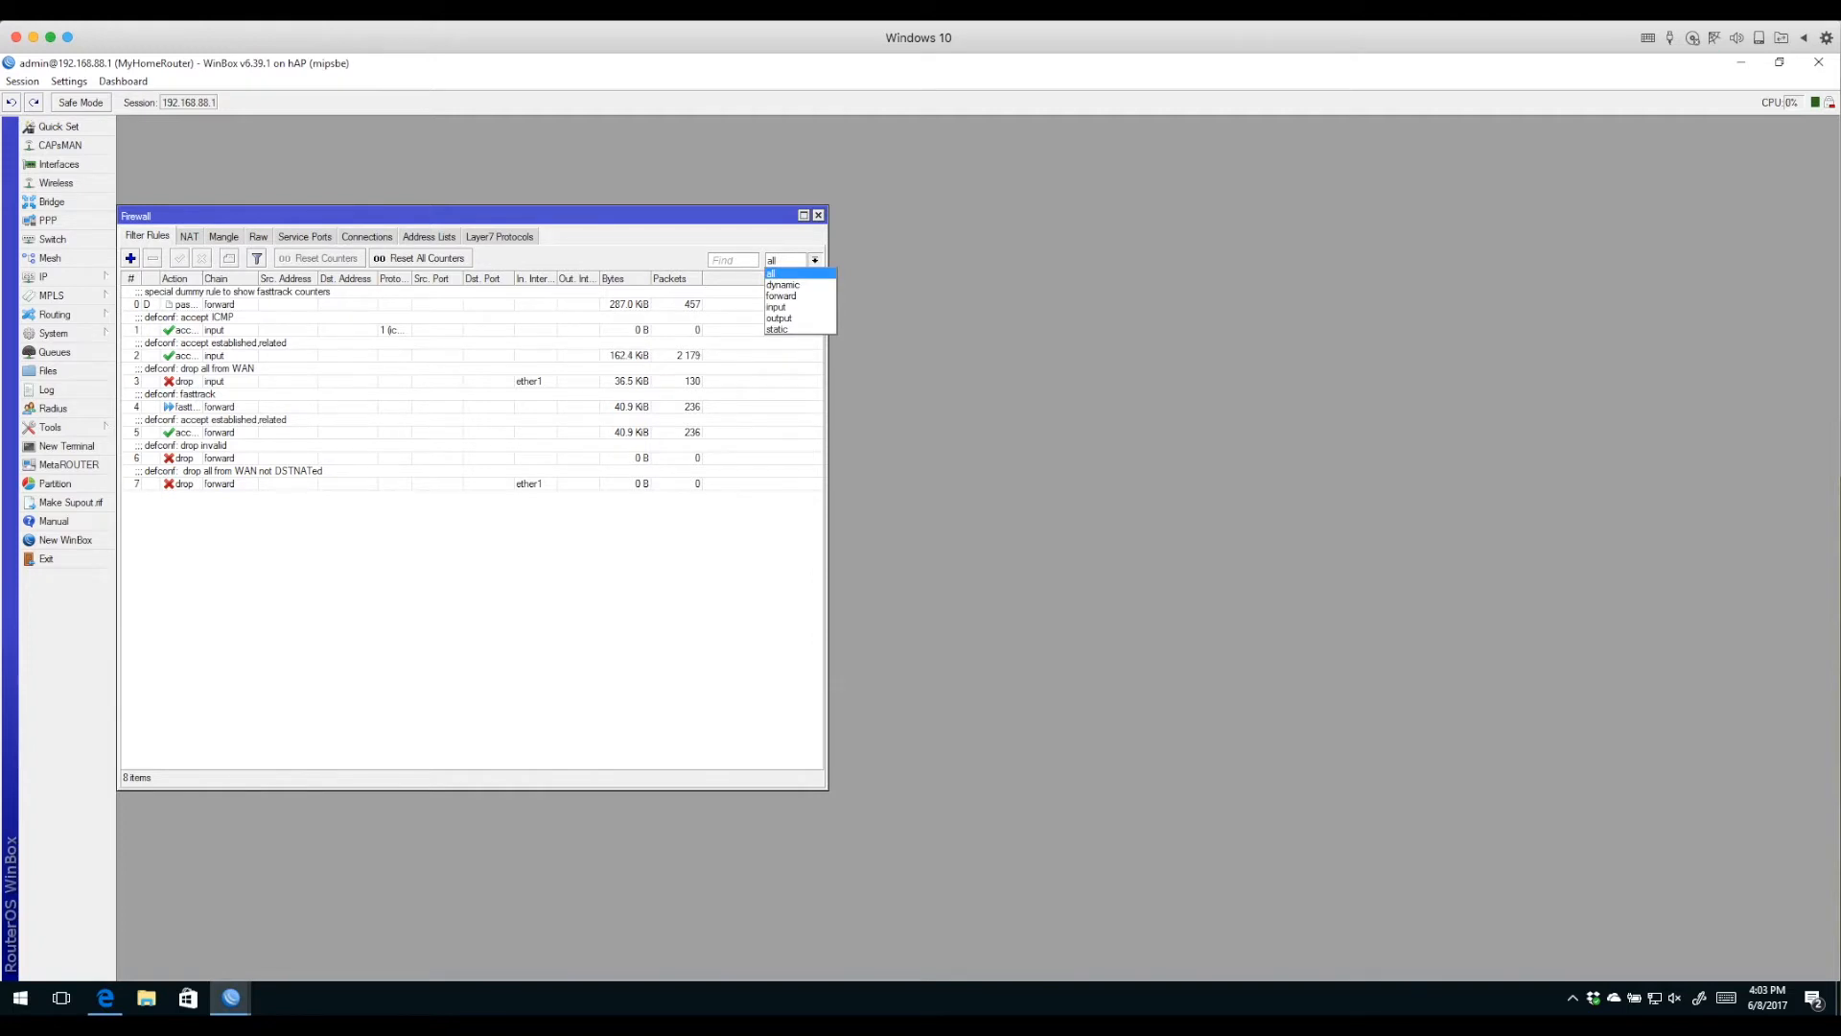
{"action": "left_click", "coordinate": [787, 307]}
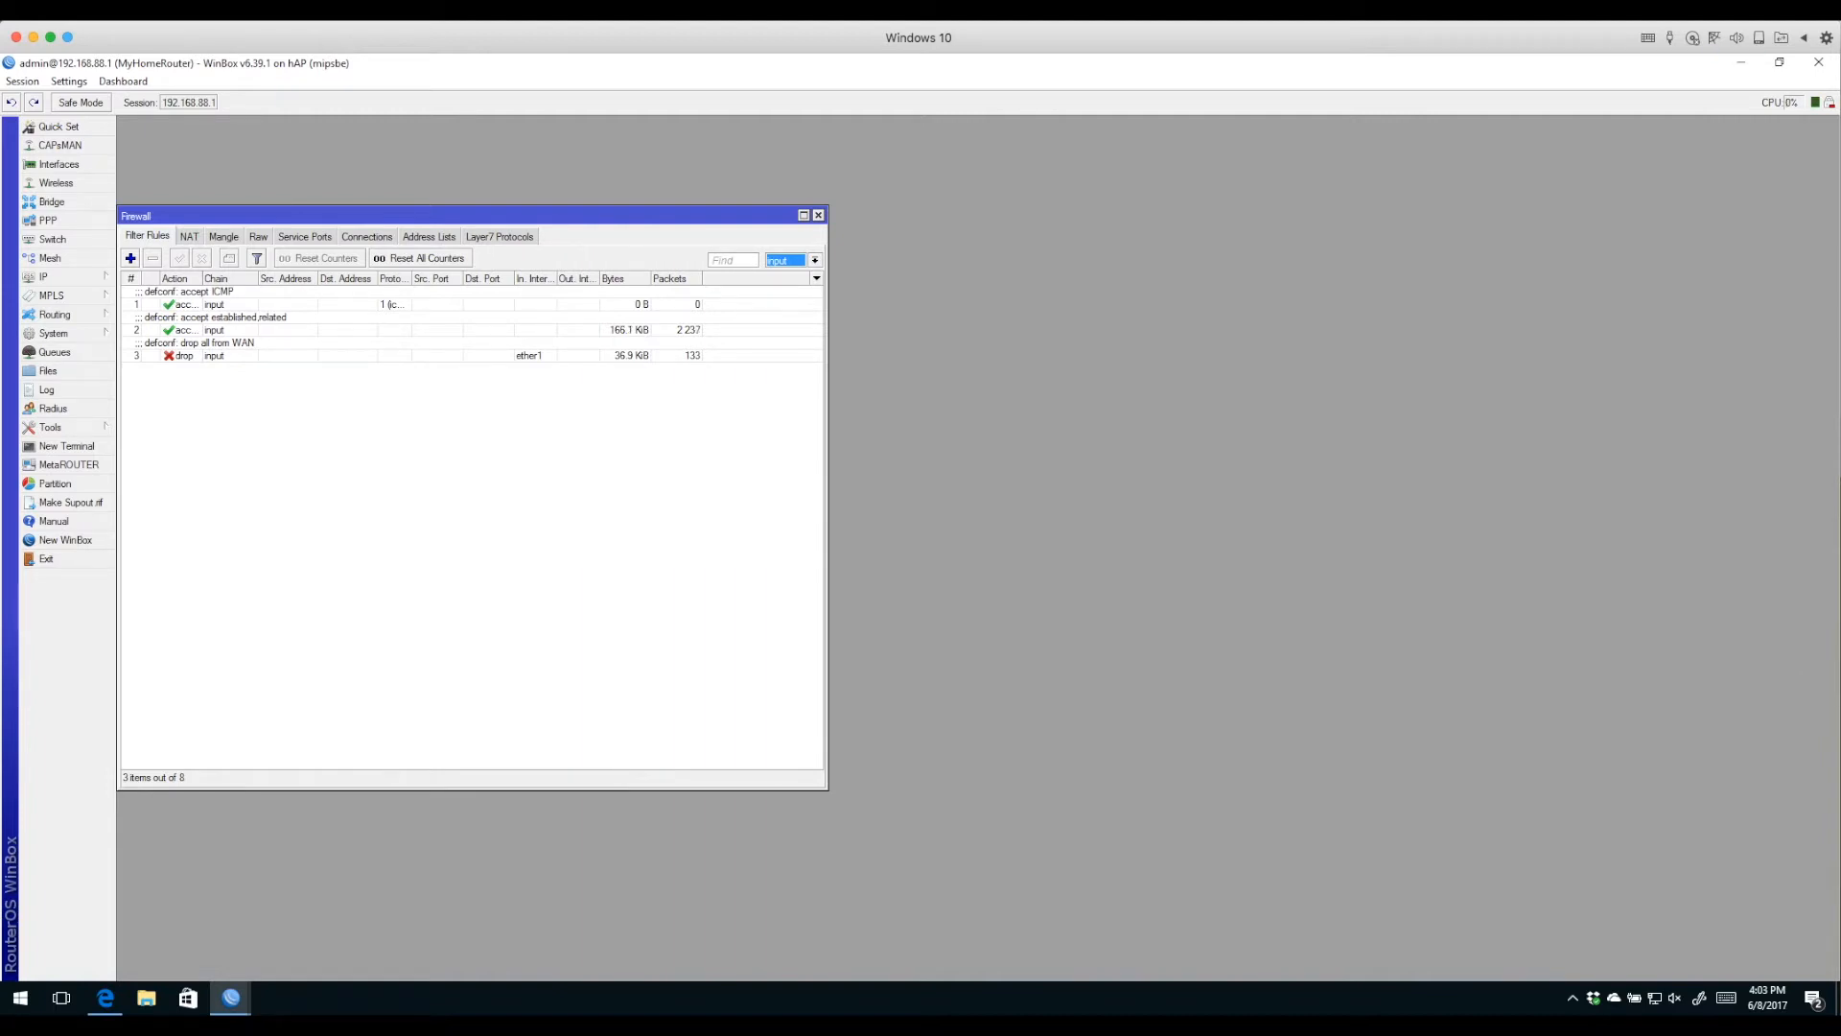
Review the general and action settings of the input rule that accepts ICMP in a widened rule window, and close it.
{"action": "double_click", "coordinate": [214, 304]}
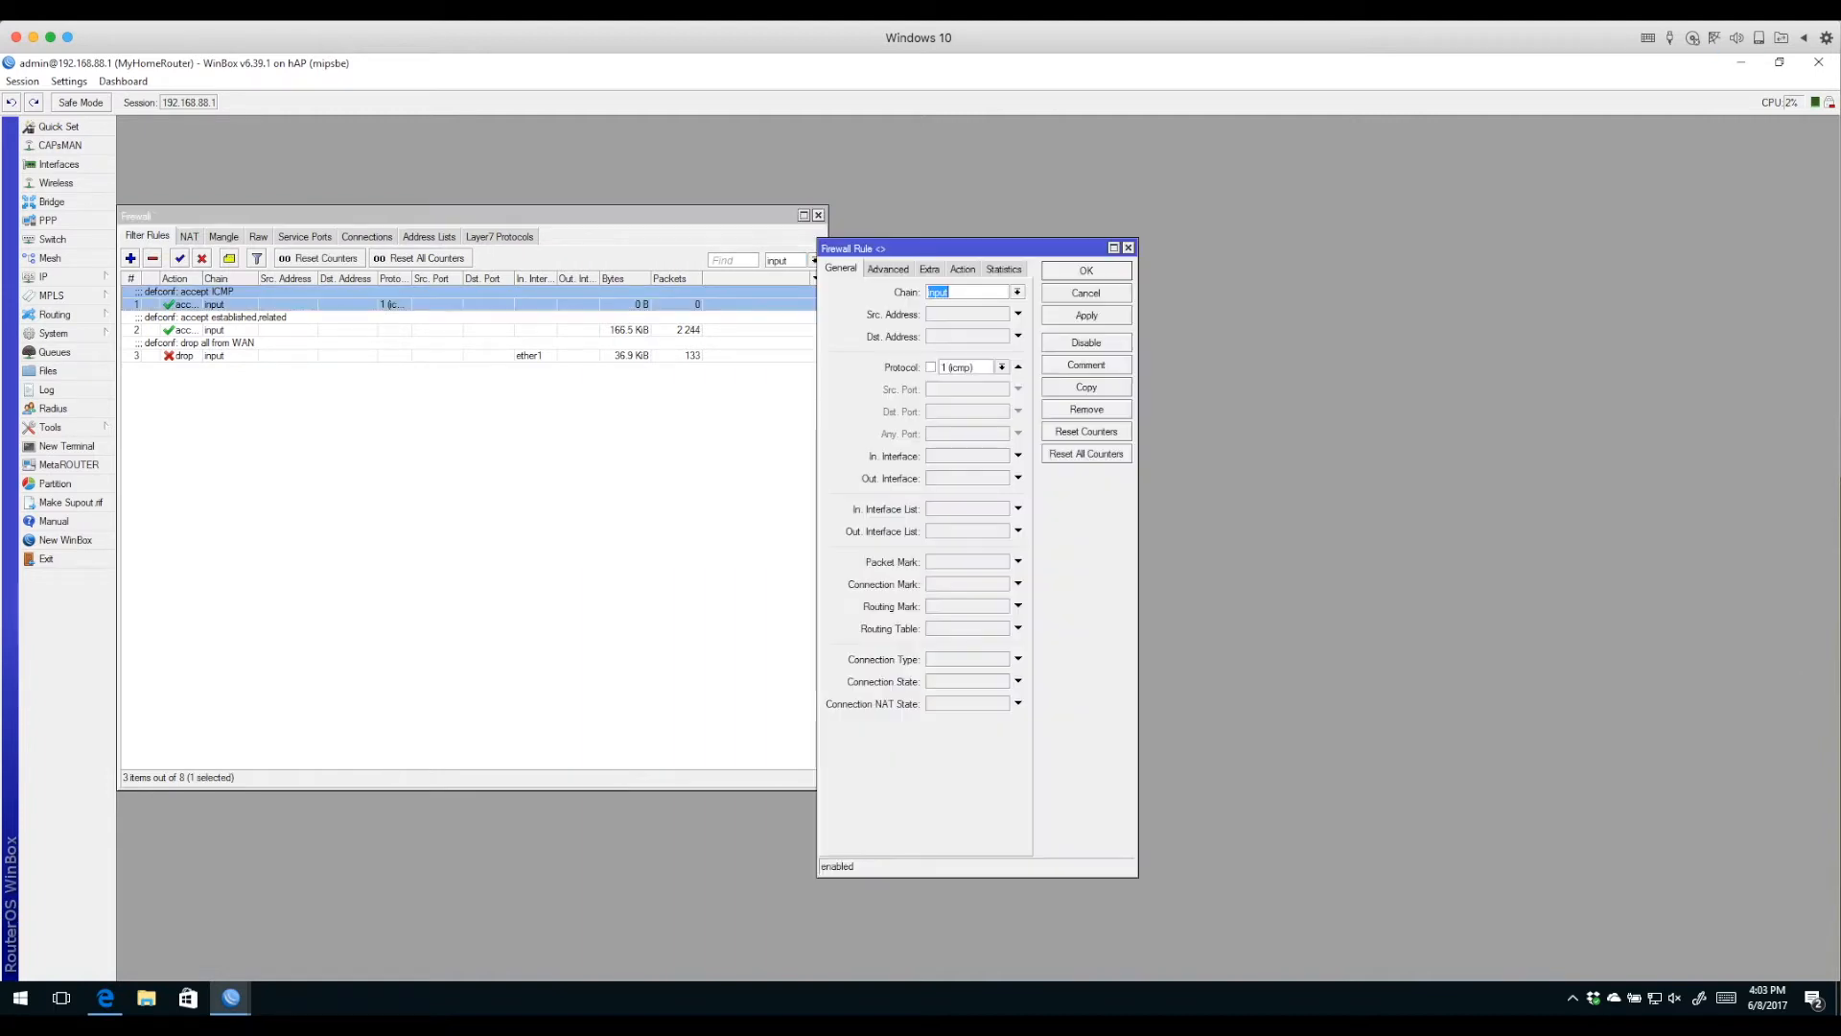
{"action": "left_click_drag", "start_coordinate": [817, 623], "coordinate": [494, 623]}
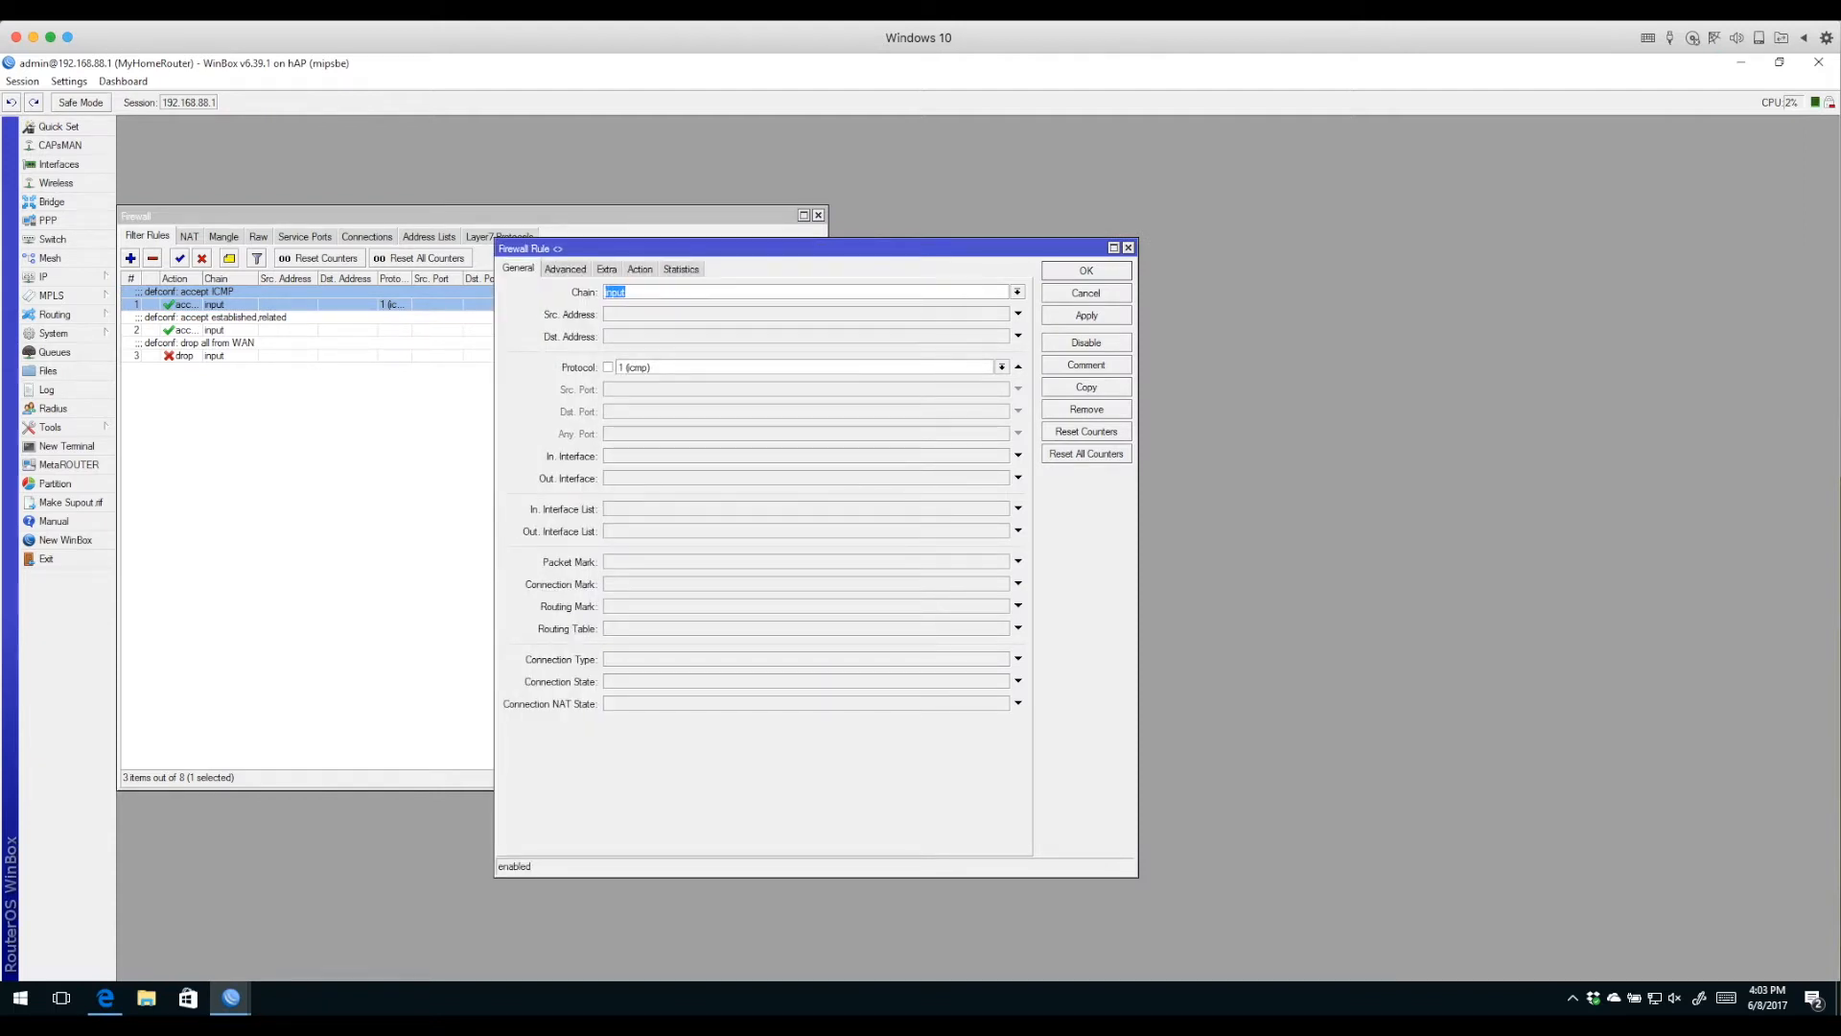
{"action": "left_click", "coordinate": [640, 269]}
{"action": "left_click", "coordinate": [518, 269]}
{"action": "left_click", "coordinate": [640, 269]}
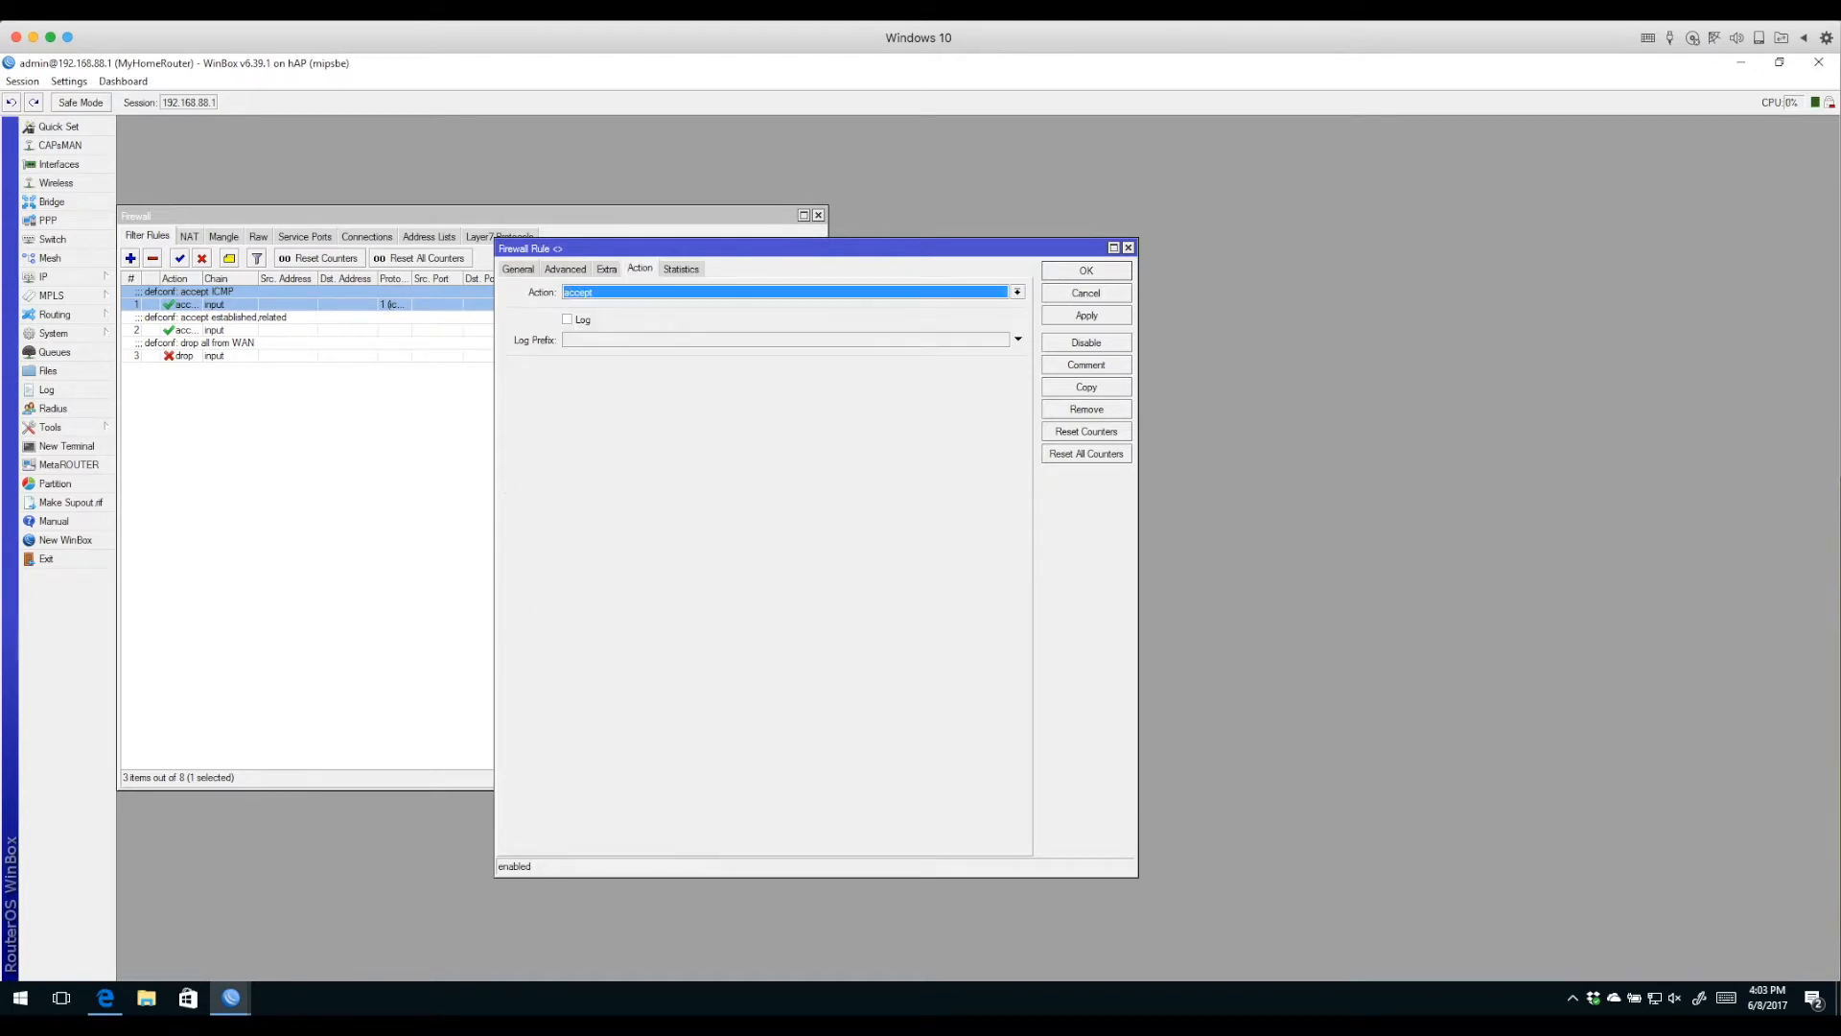
{"action": "left_click", "coordinate": [518, 270]}
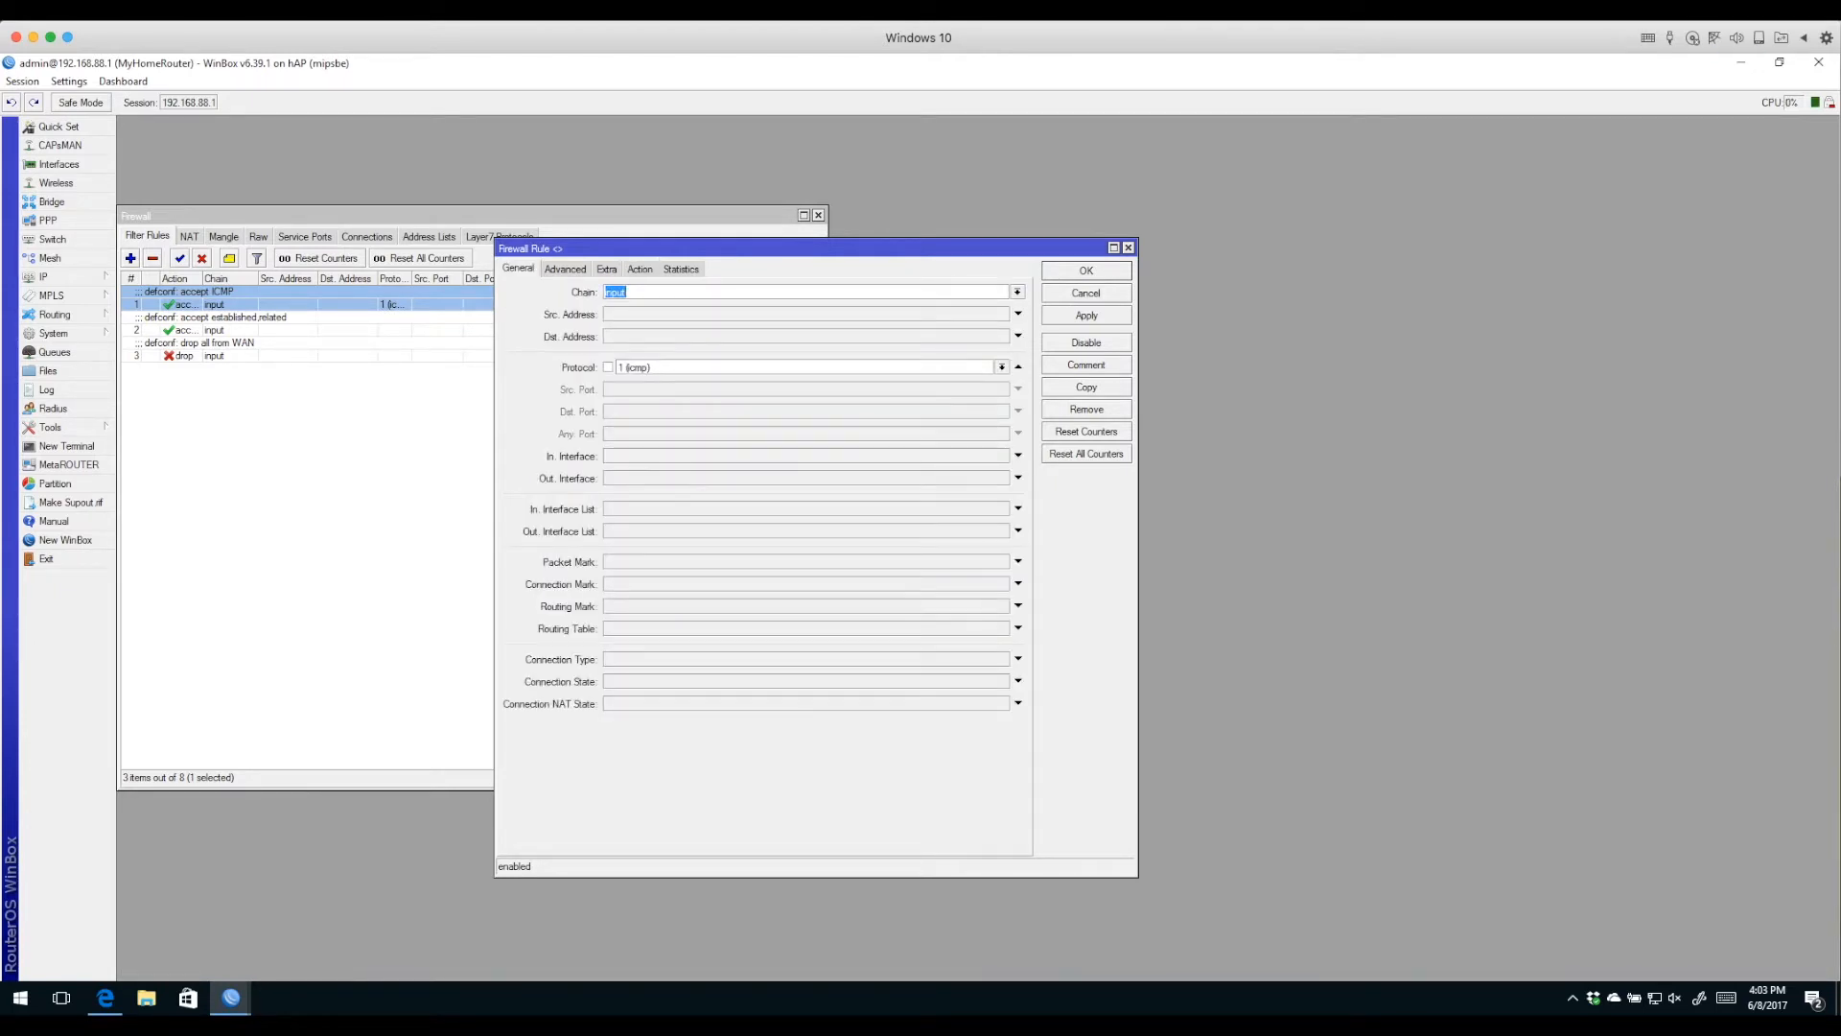
{"action": "key", "text": "Escape"}
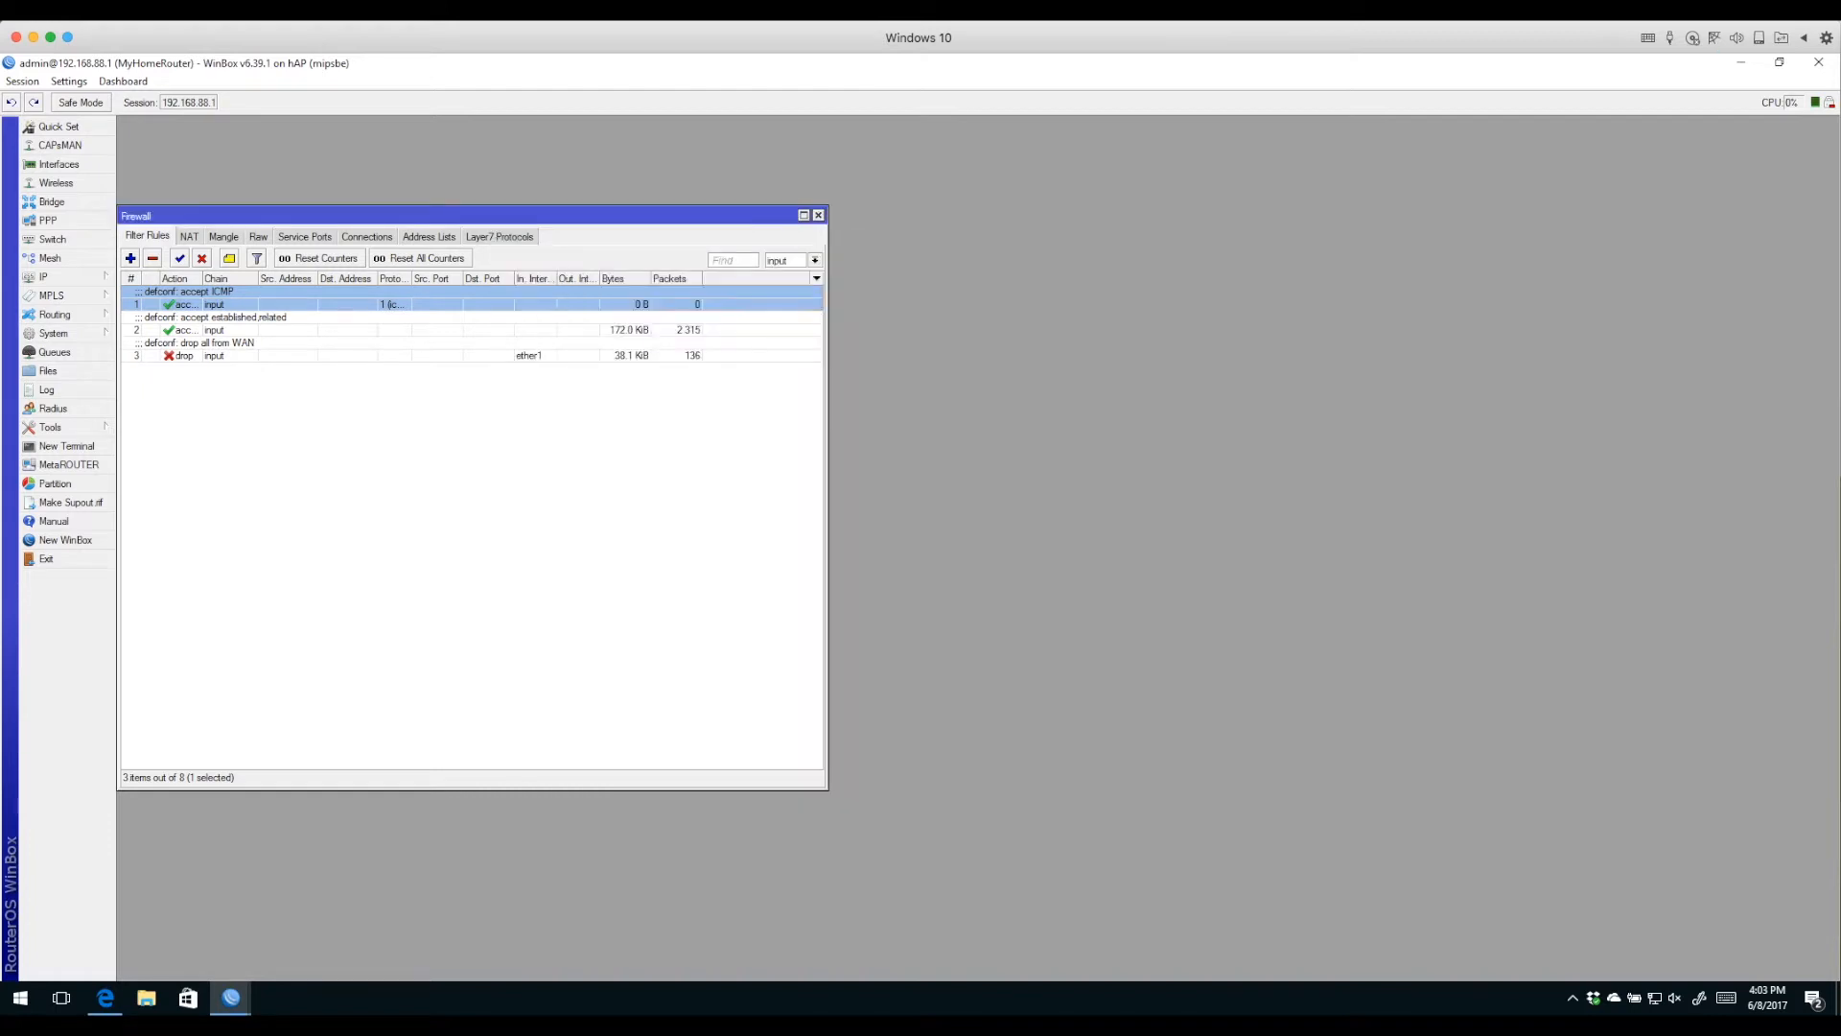
Review the connection states and action of the input rule for established and related traffic, and close it without changes.
{"action": "double_click", "coordinate": [214, 330]}
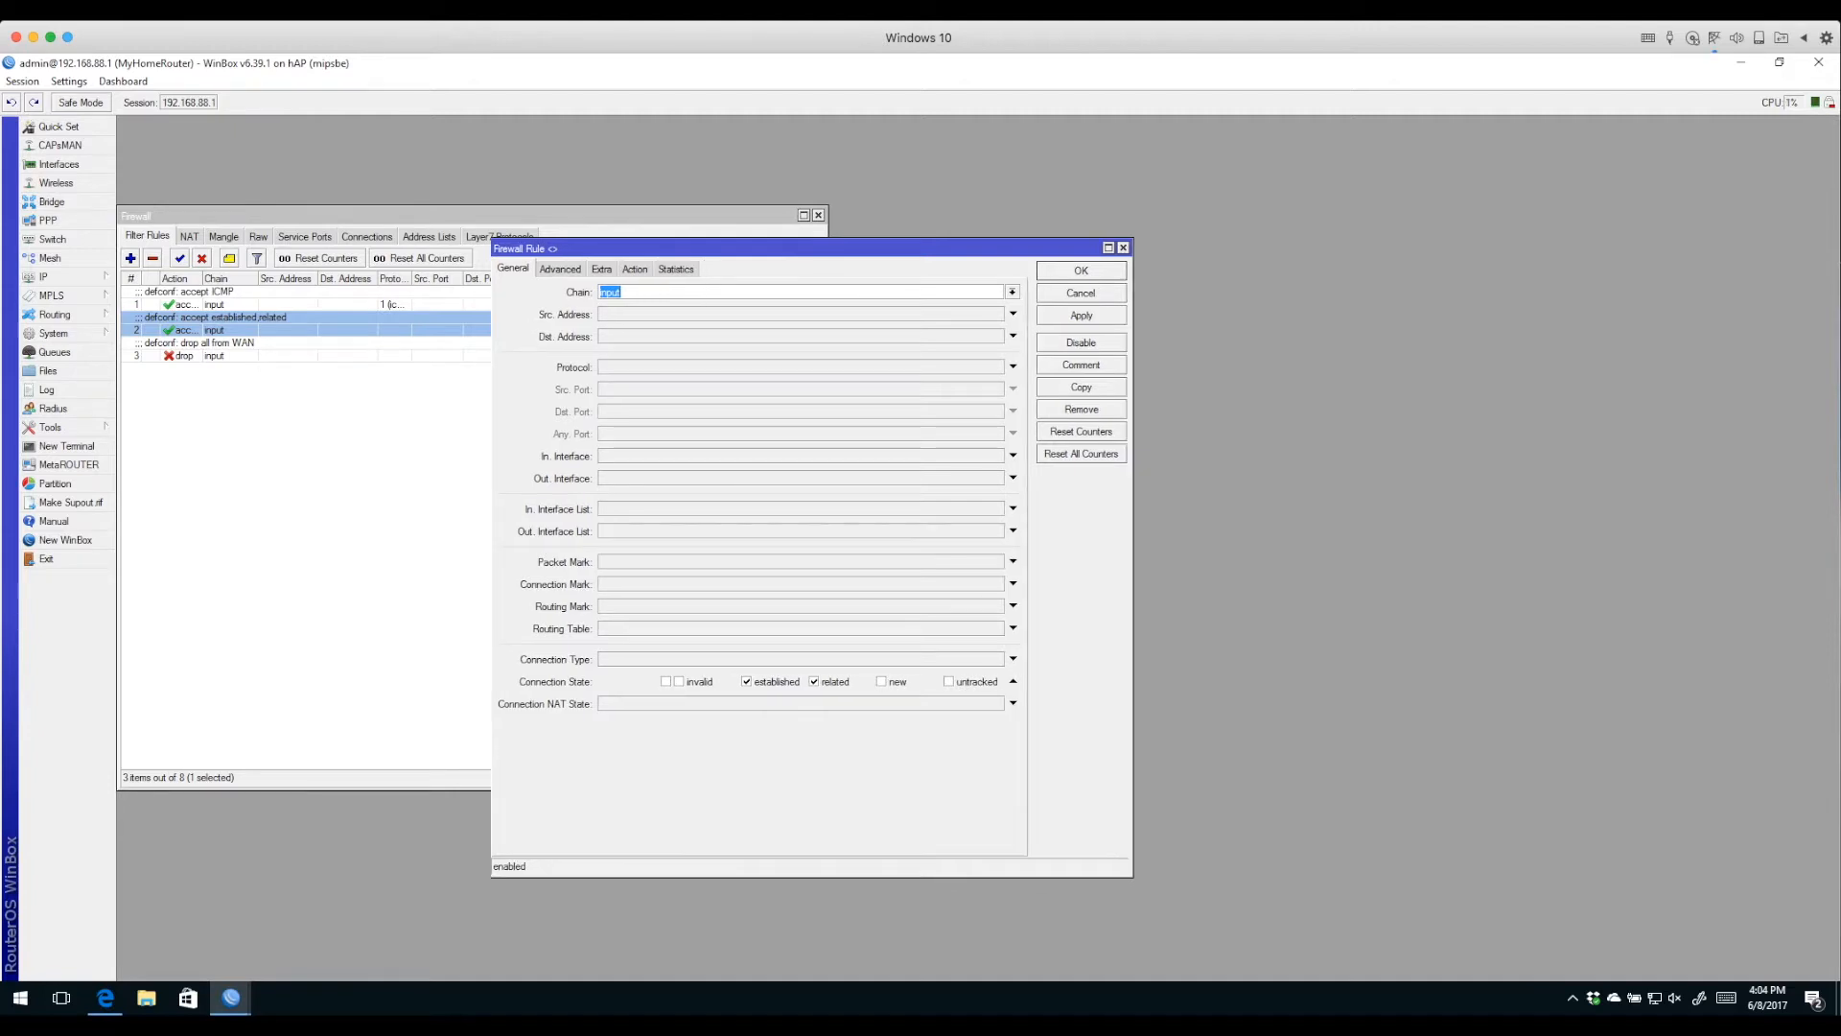
{"action": "left_click_drag", "start_coordinate": [767, 249], "coordinate": [589, 258]}
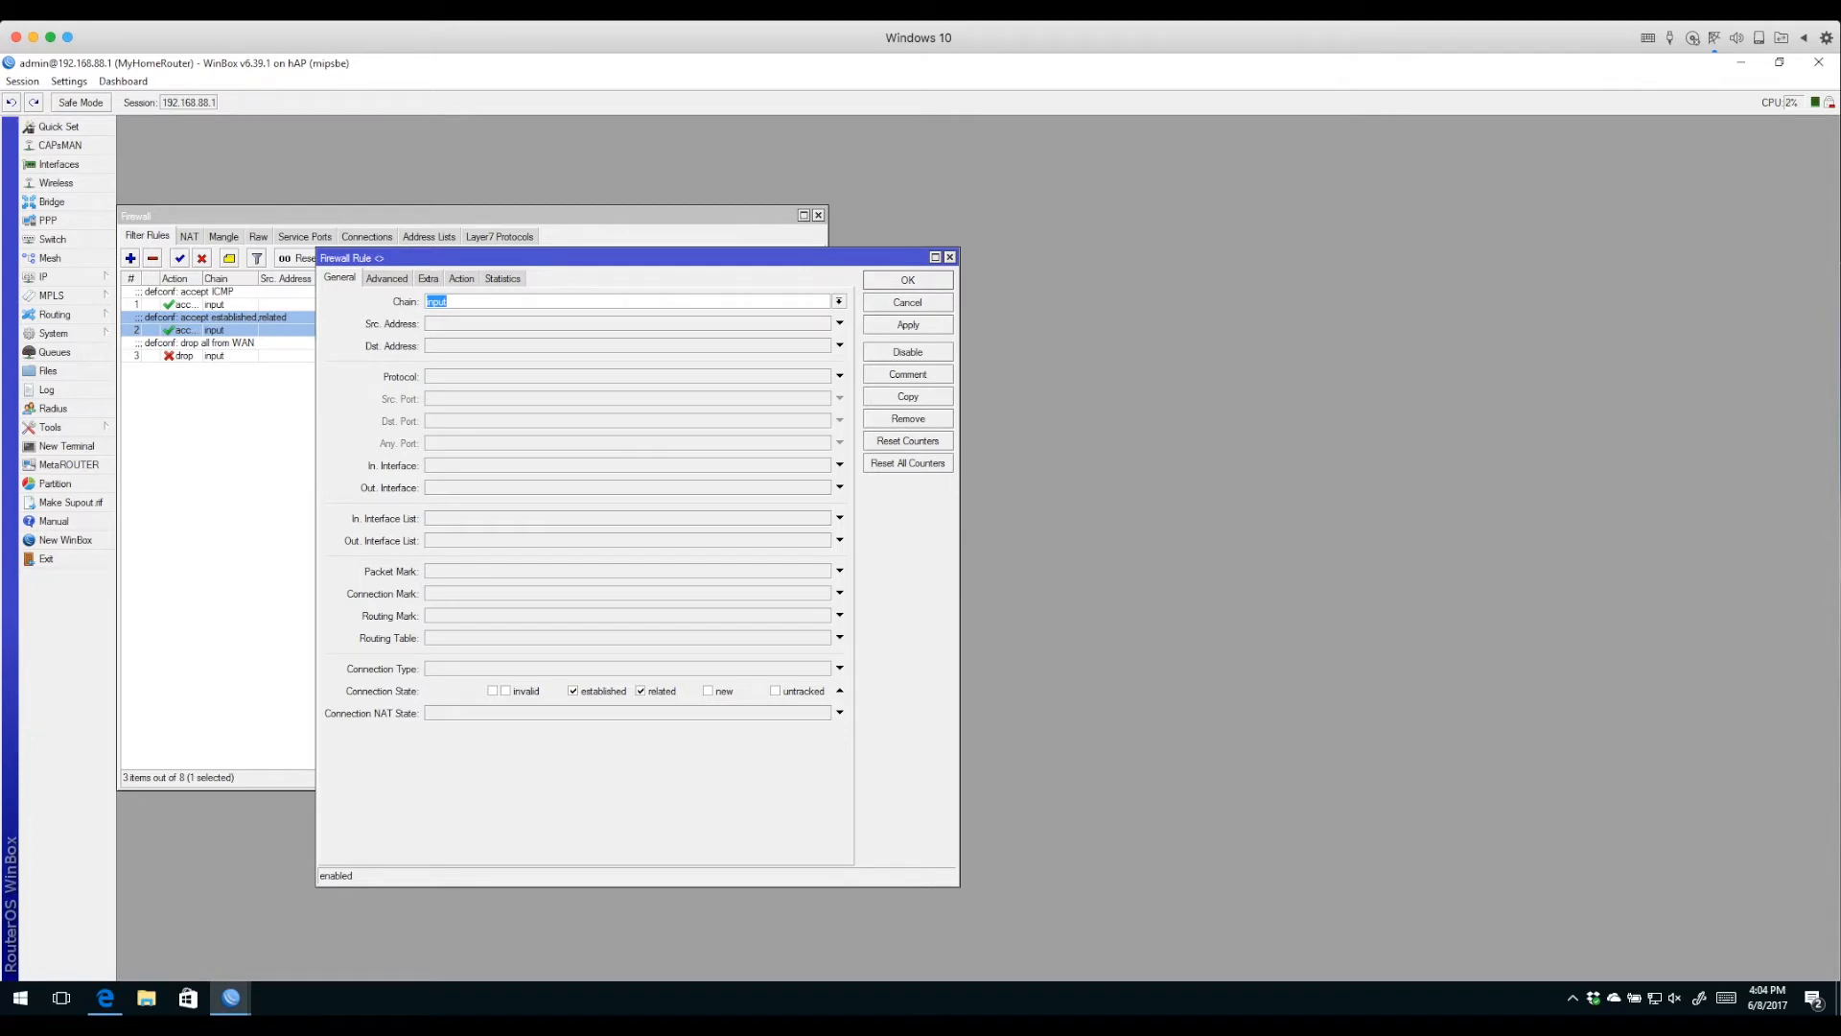
{"action": "left_click", "coordinate": [462, 278]}
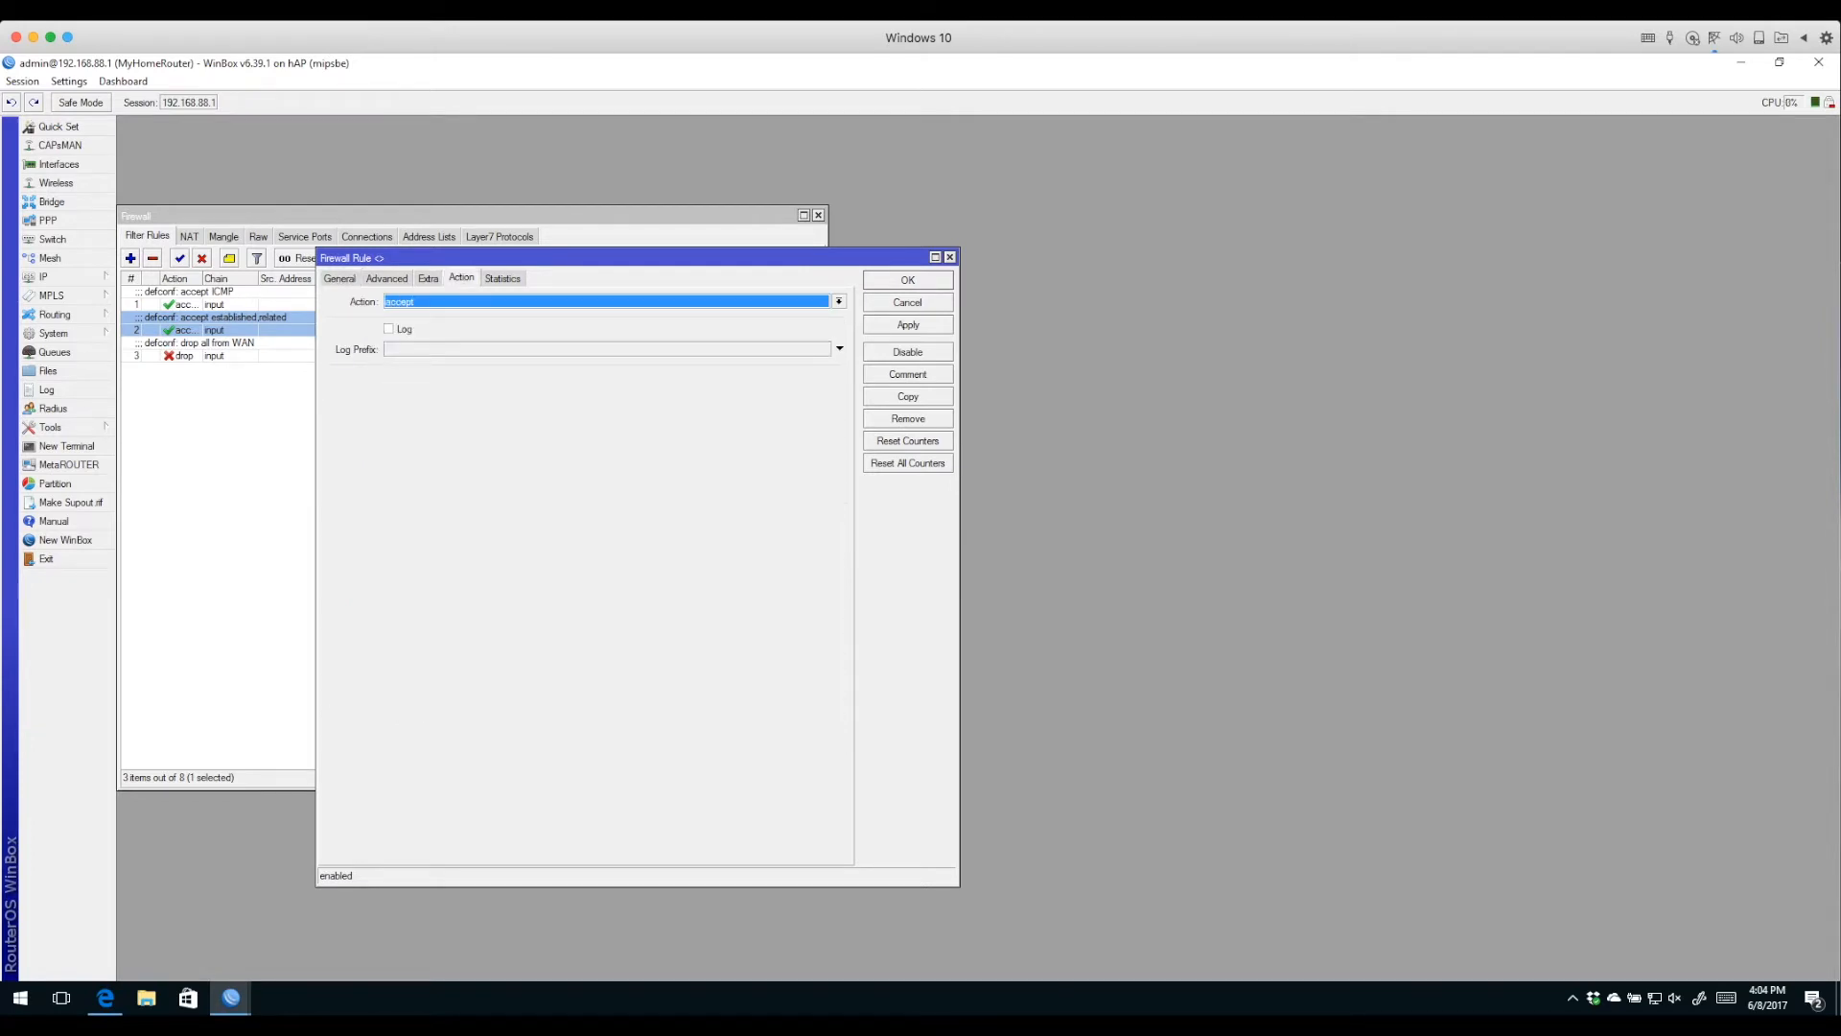
{"action": "left_click", "coordinate": [339, 278]}
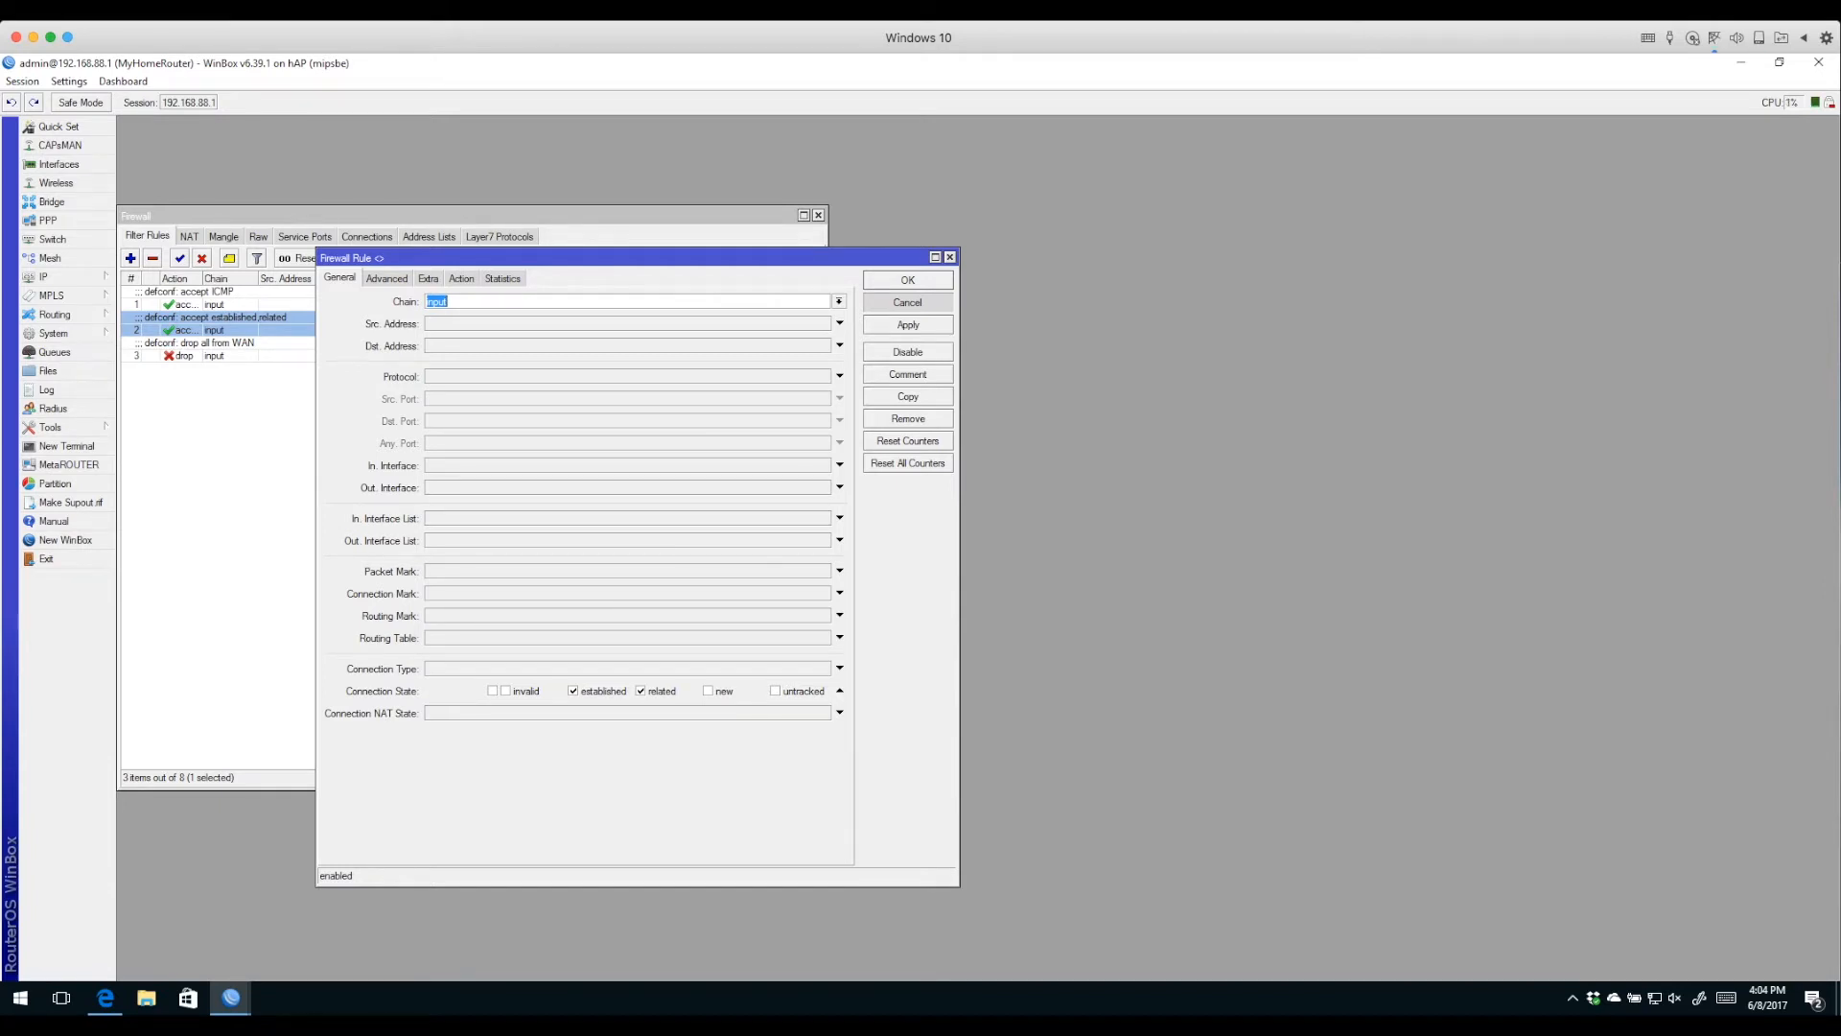
{"action": "left_click", "coordinate": [907, 302]}
Review the incoming interface and action of the input rule that drops all WAN traffic, close it, and go over the three input rules.
{"action": "double_click", "coordinate": [441, 356]}
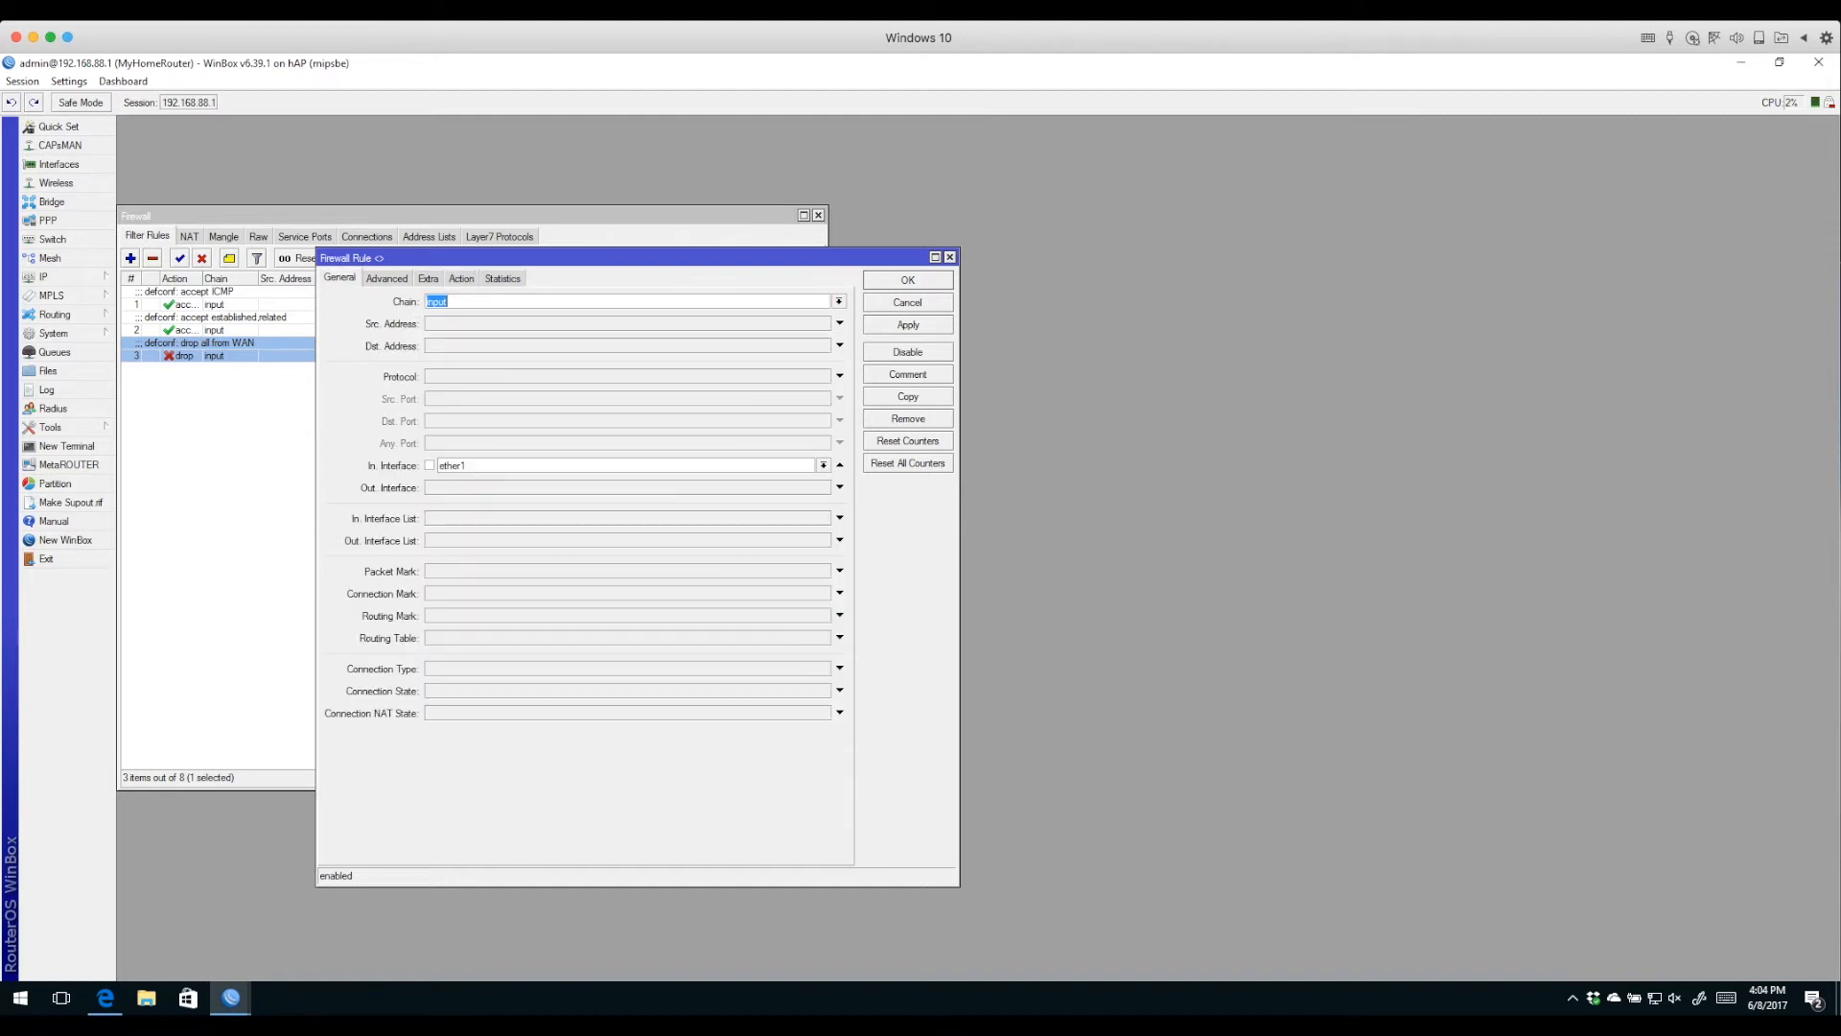
{"action": "left_click", "coordinate": [446, 302]}
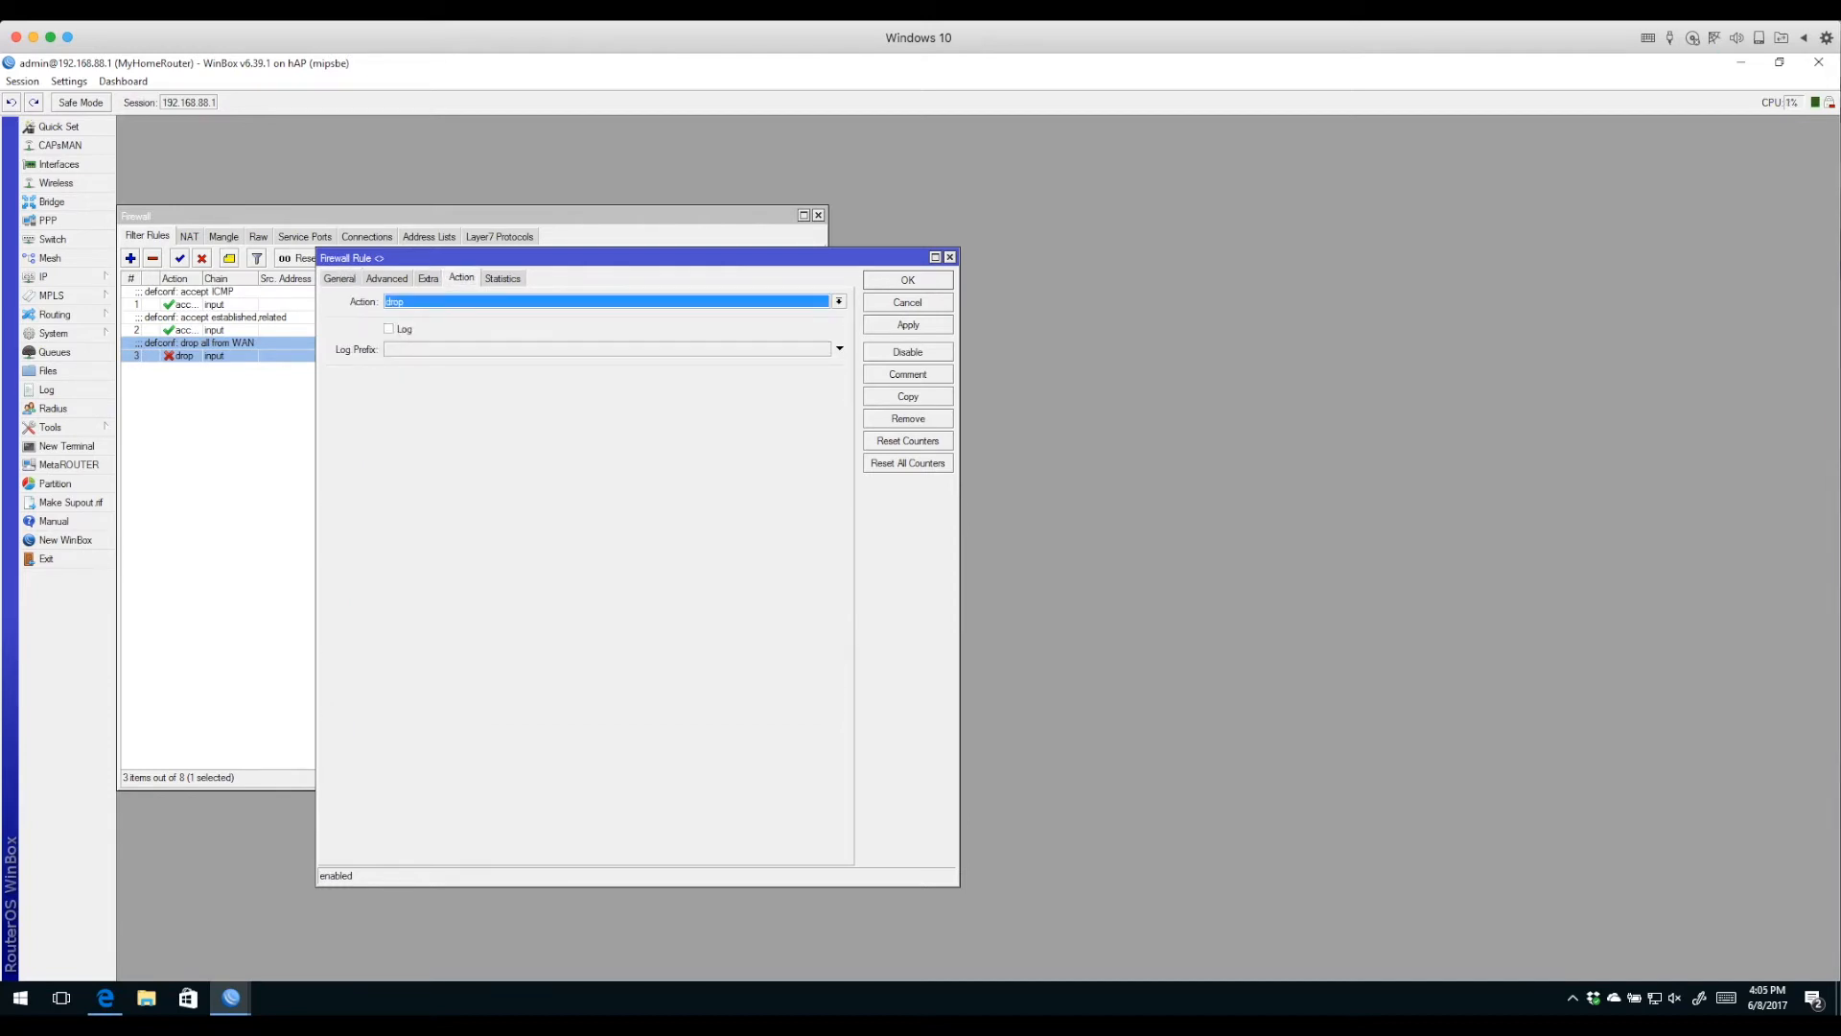
{"action": "key", "text": "Return"}
{"action": "left_click", "coordinate": [230, 304]}
{"action": "left_click", "coordinate": [230, 330]}
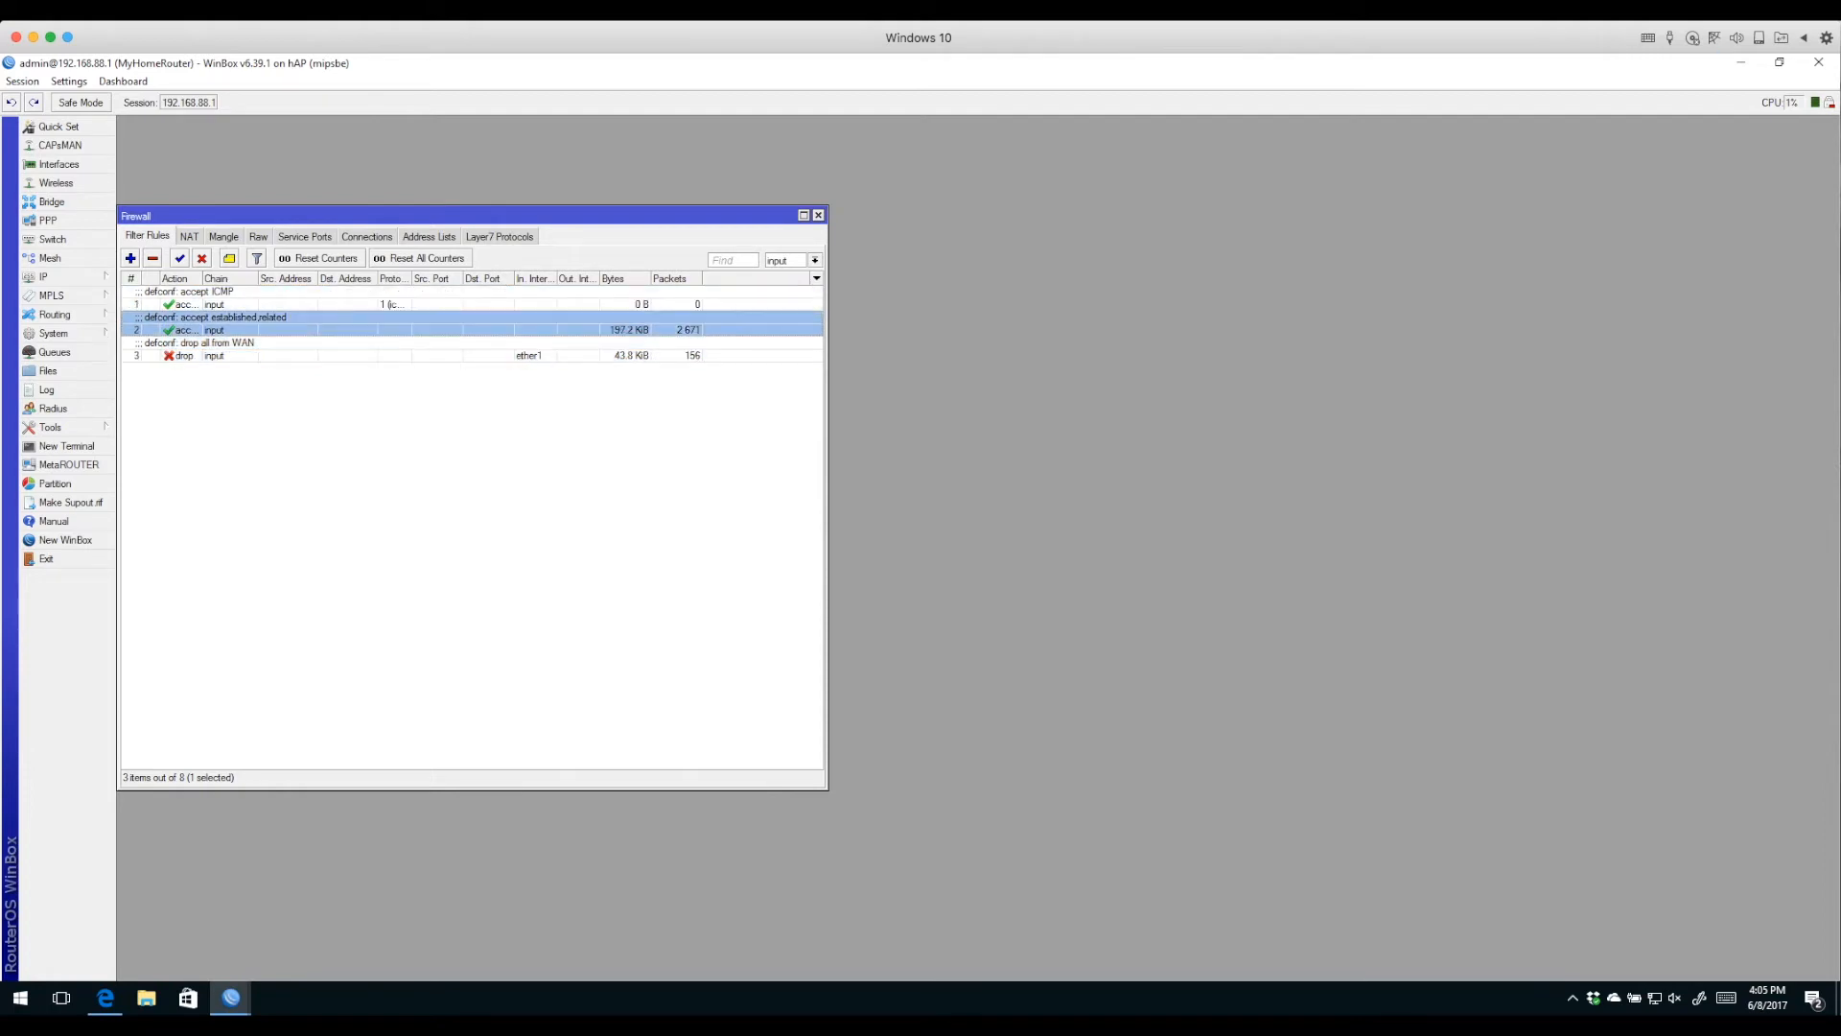
{"action": "left_click", "coordinate": [230, 356]}
{"action": "left_click", "coordinate": [288, 431]}
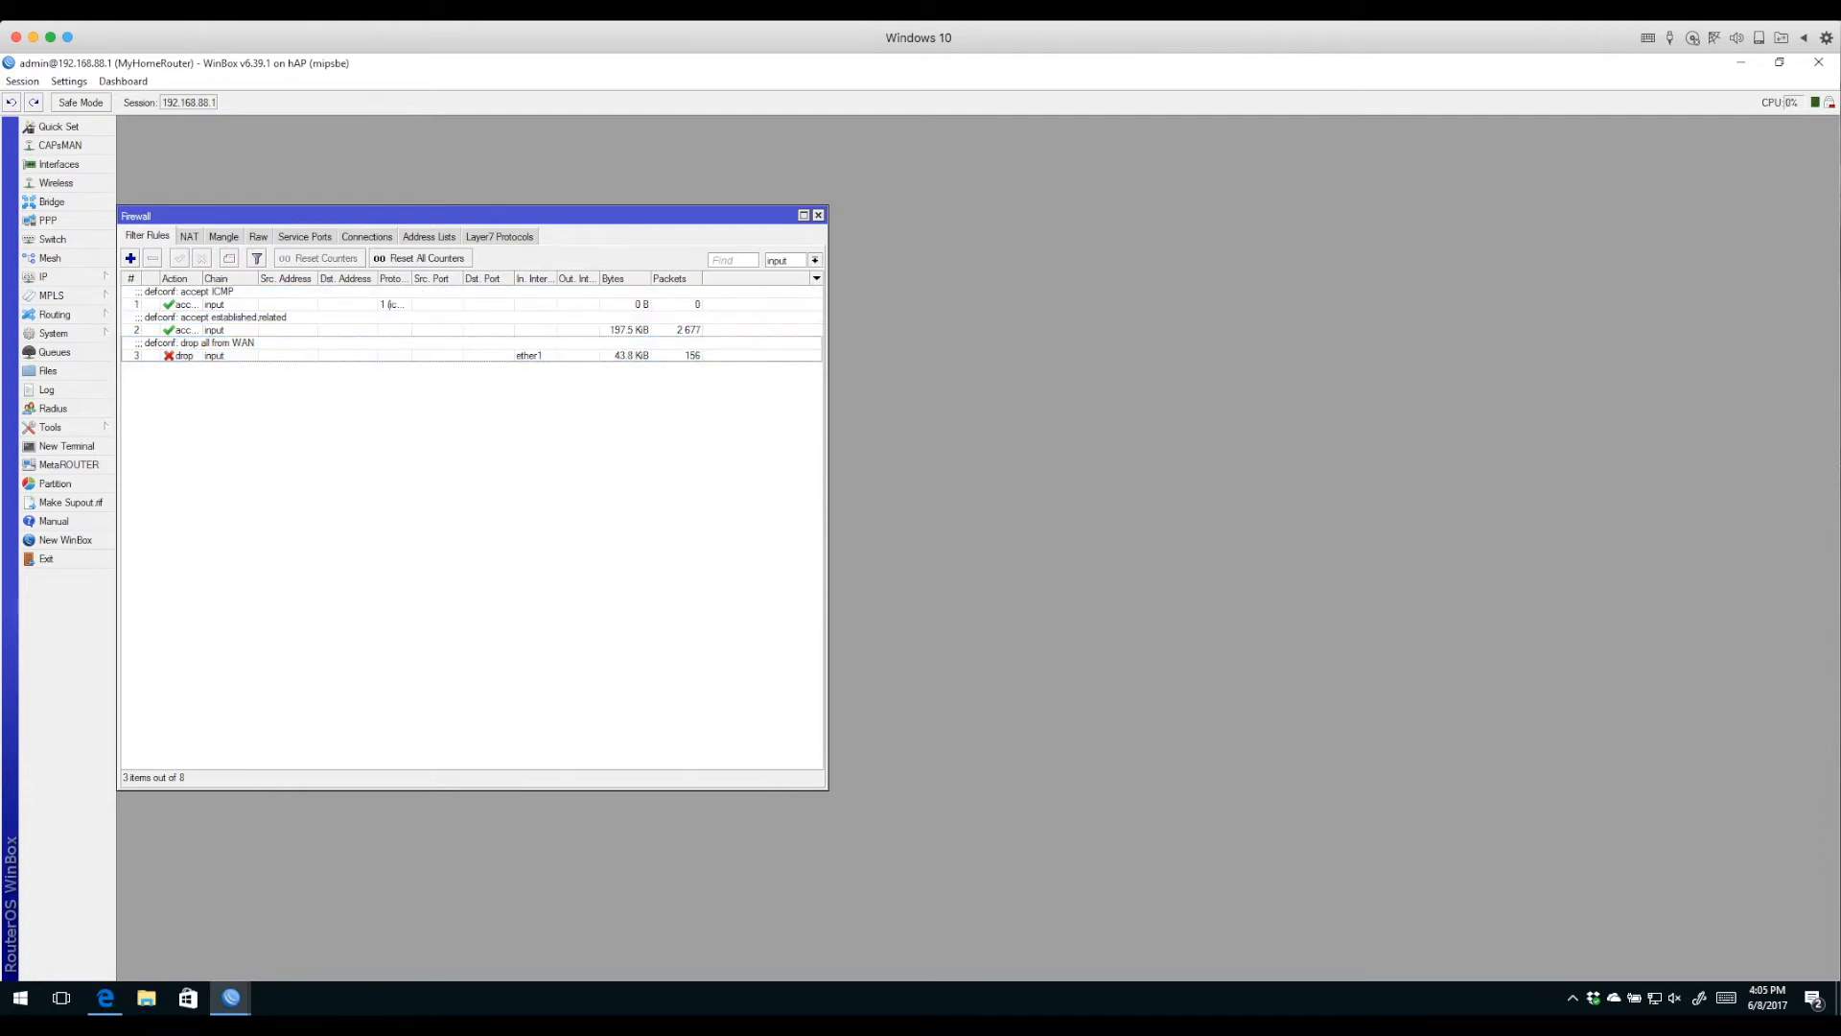
Disable the input rule that accepts ICMP, and ping 8.8.8.8 from a new terminal placed clear of the rule list.
{"action": "left_click", "coordinate": [231, 304]}
{"action": "left_click", "coordinate": [202, 258]}
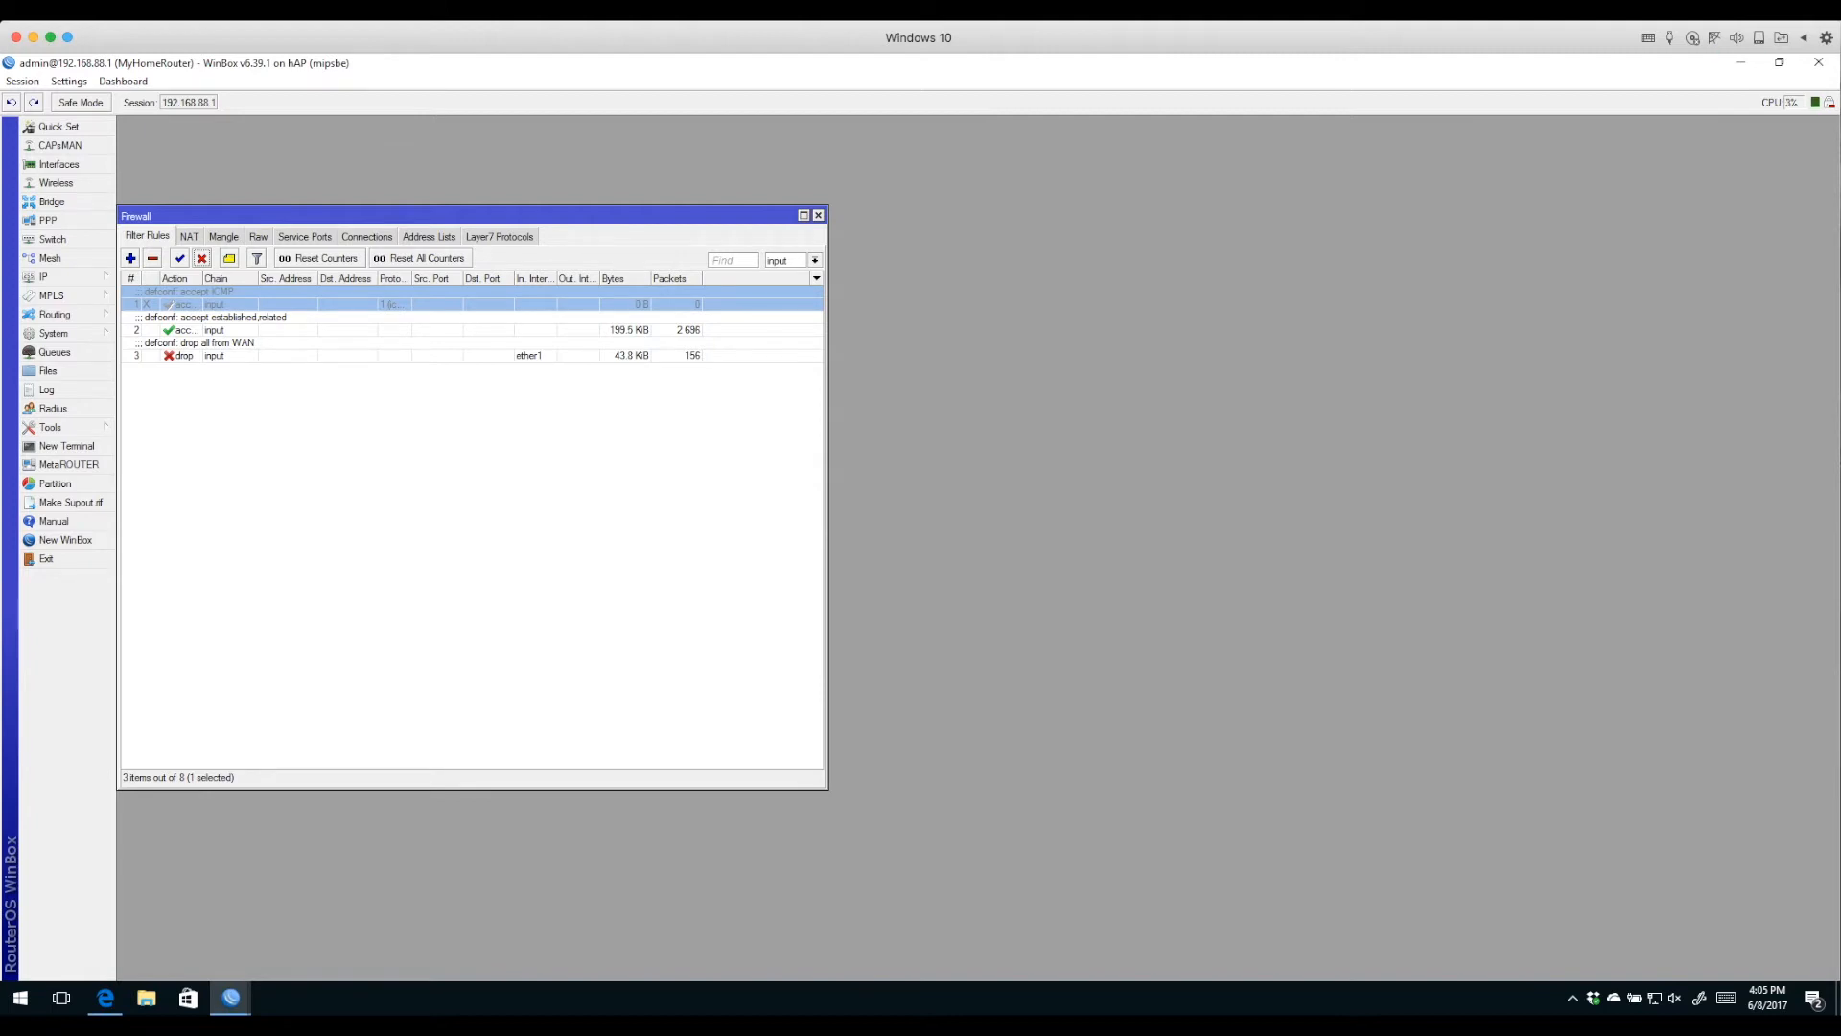
{"action": "left_click", "coordinate": [66, 446]}
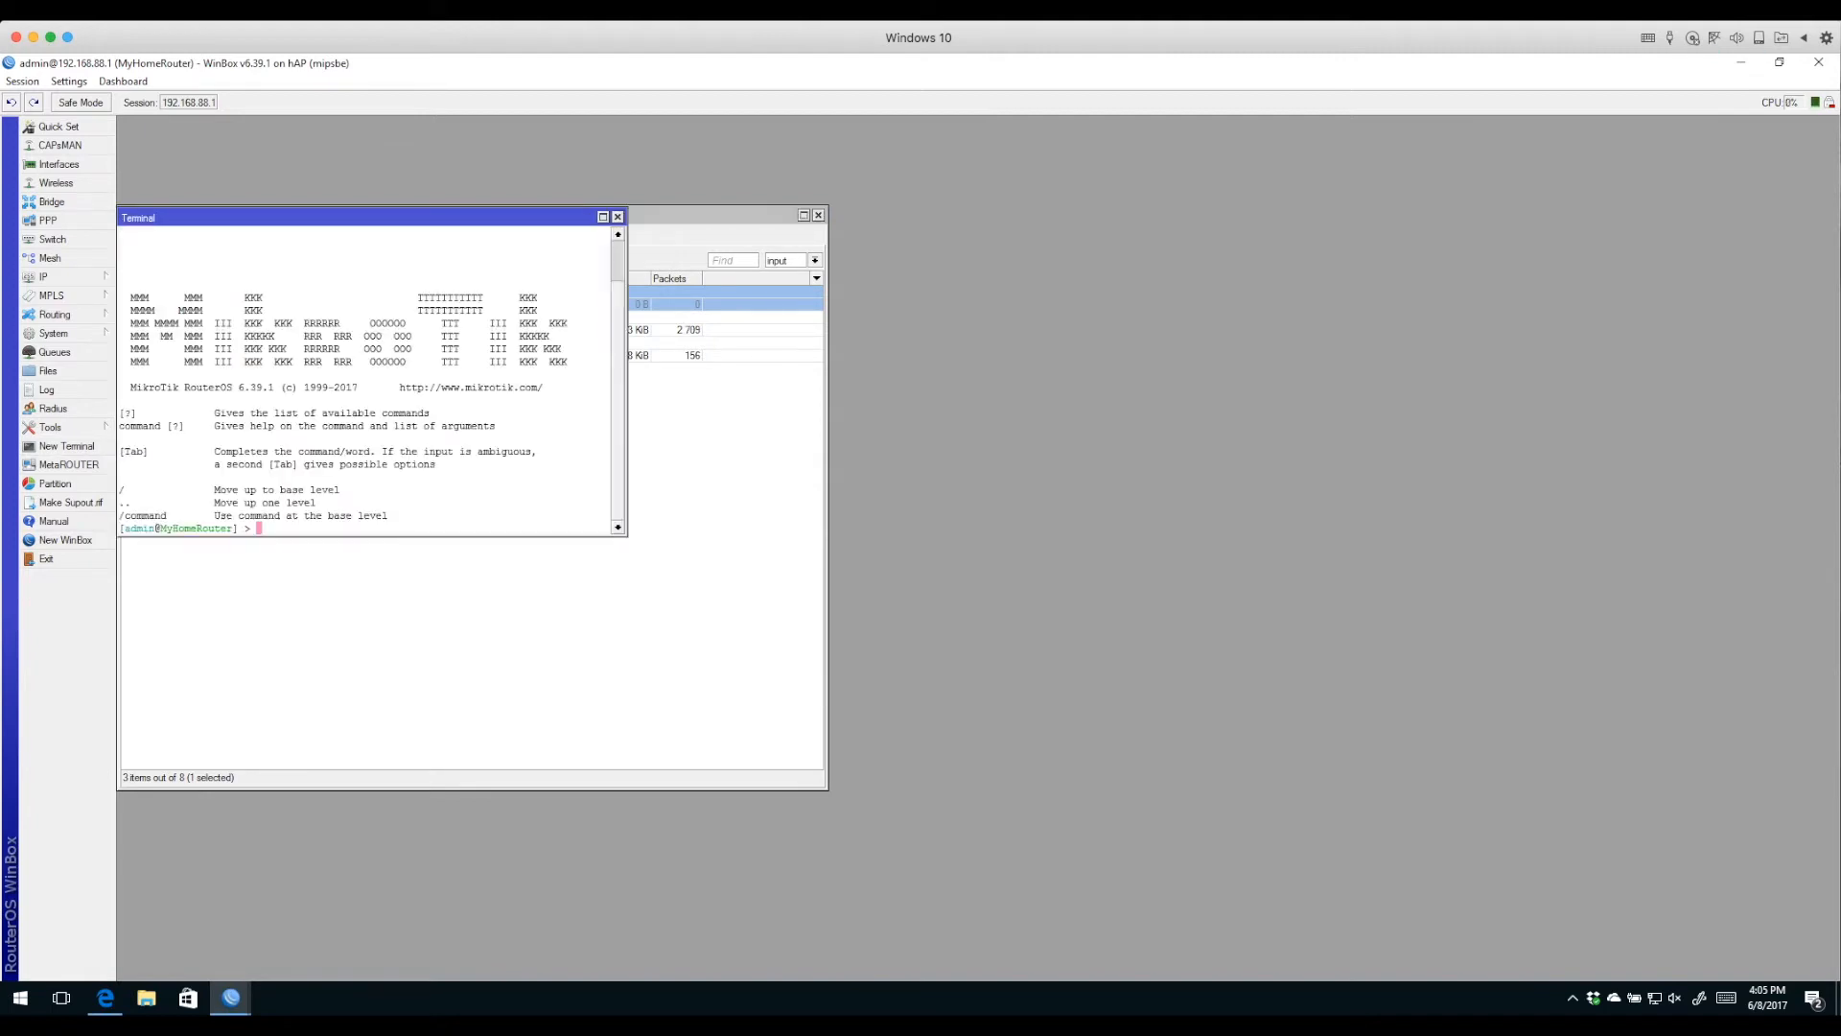
{"action": "type", "text": "ping 8.8.8.8"}
{"action": "key", "text": "Return"}
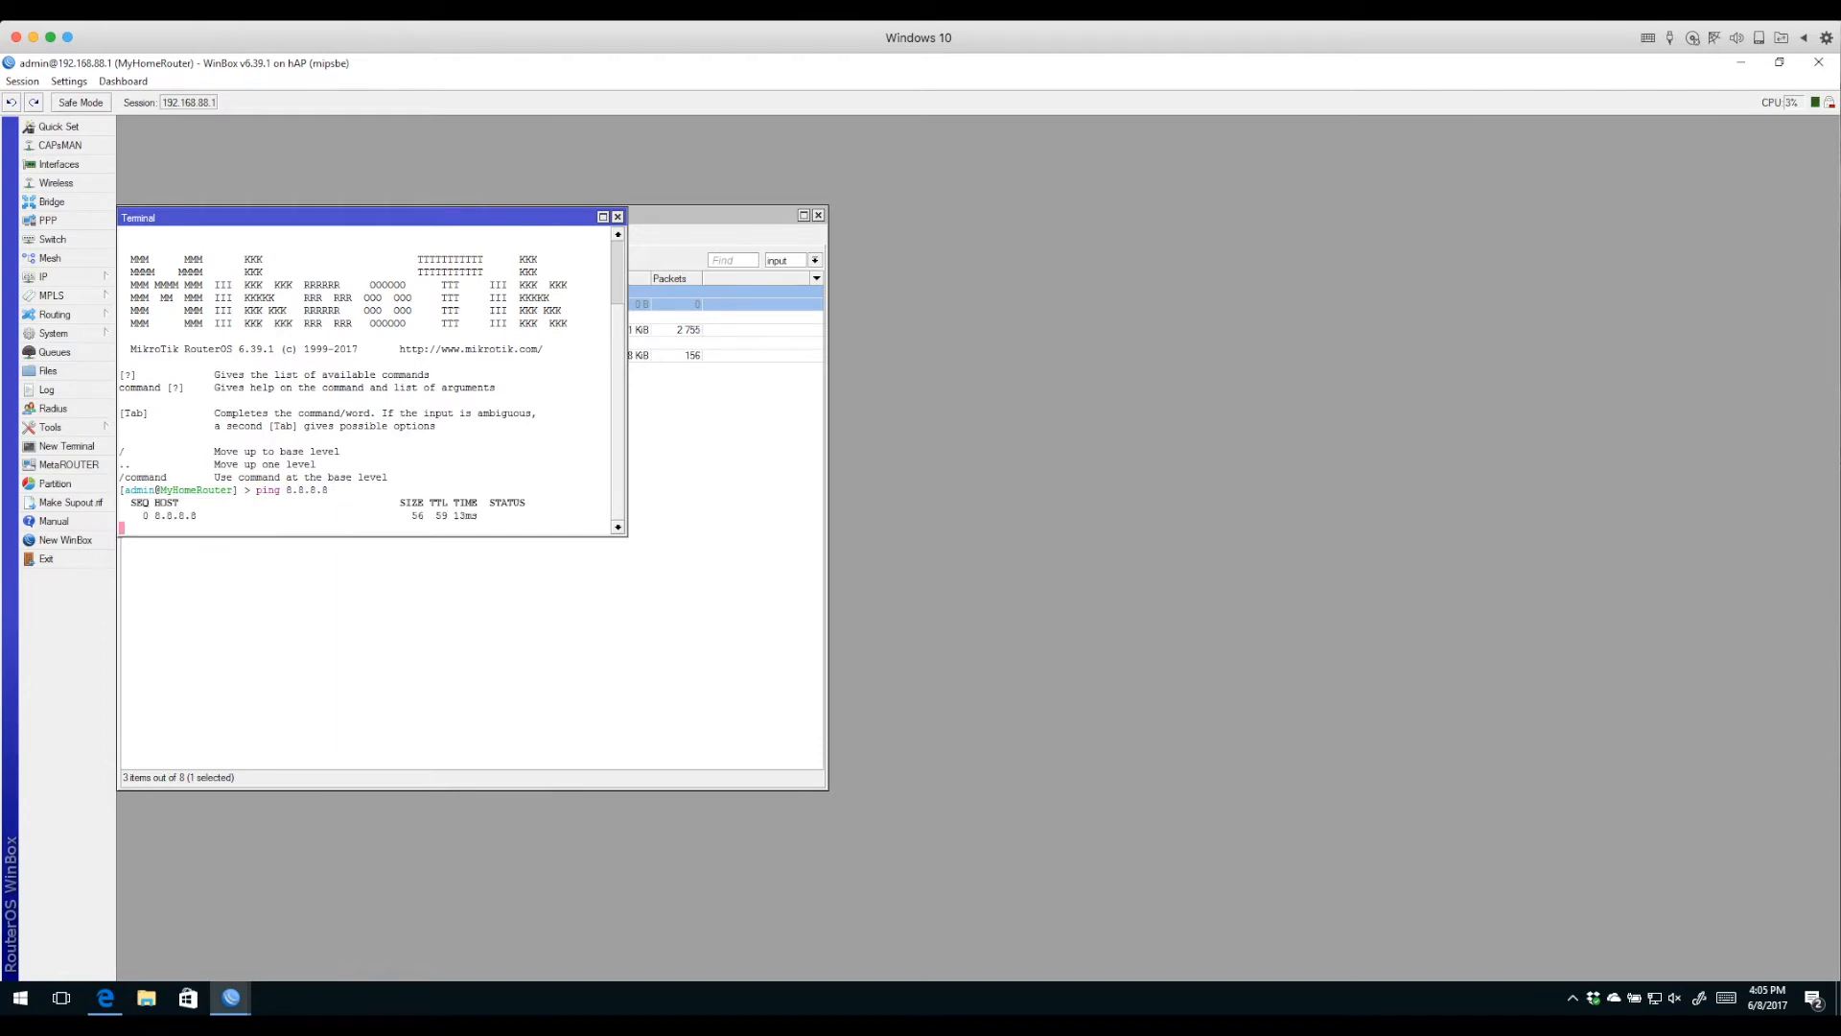
{"action": "left_click_drag", "start_coordinate": [326, 218], "coordinate": [623, 416]}
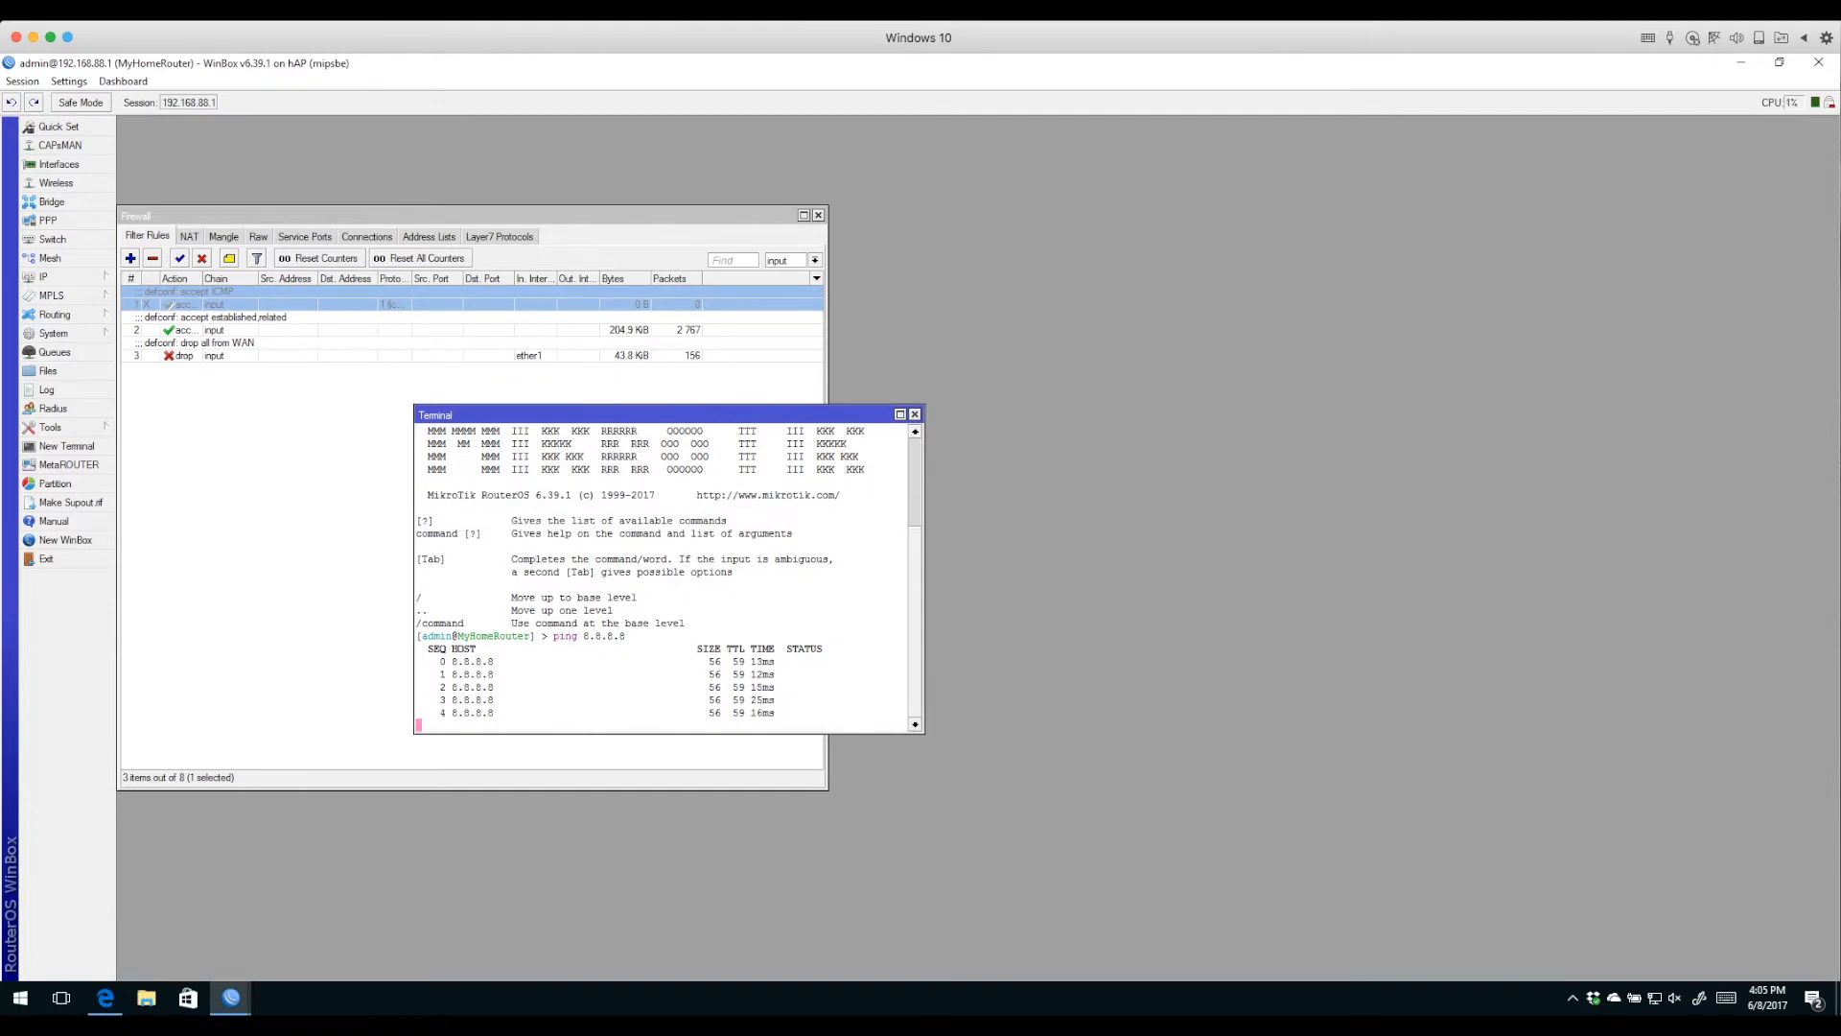
Recheck the connection states of the established and related input rule, and close the rule and terminal windows.
{"action": "double_click", "coordinate": [214, 330]}
{"action": "left_click", "coordinate": [339, 278]}
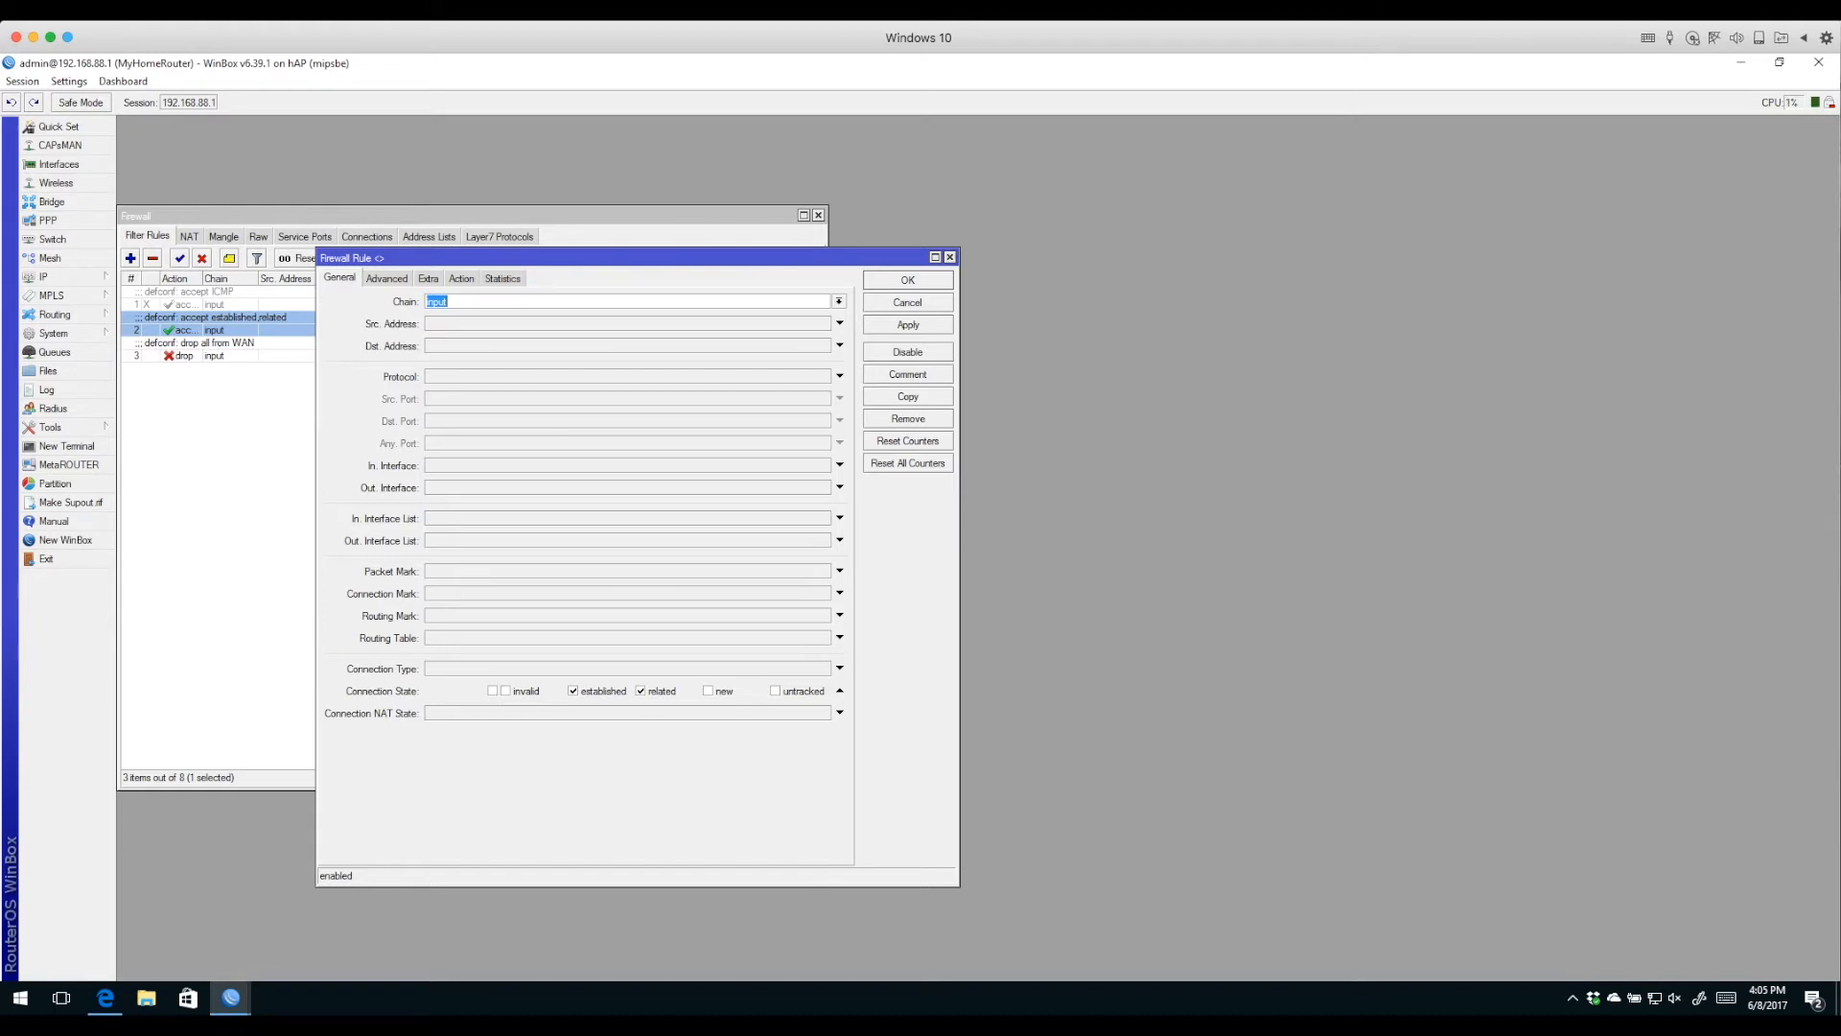
{"action": "left_click_drag", "start_coordinate": [575, 258], "coordinate": [1223, 257]}
{"action": "left_click", "coordinate": [875, 537]}
{"action": "left_click", "coordinate": [287, 304]}
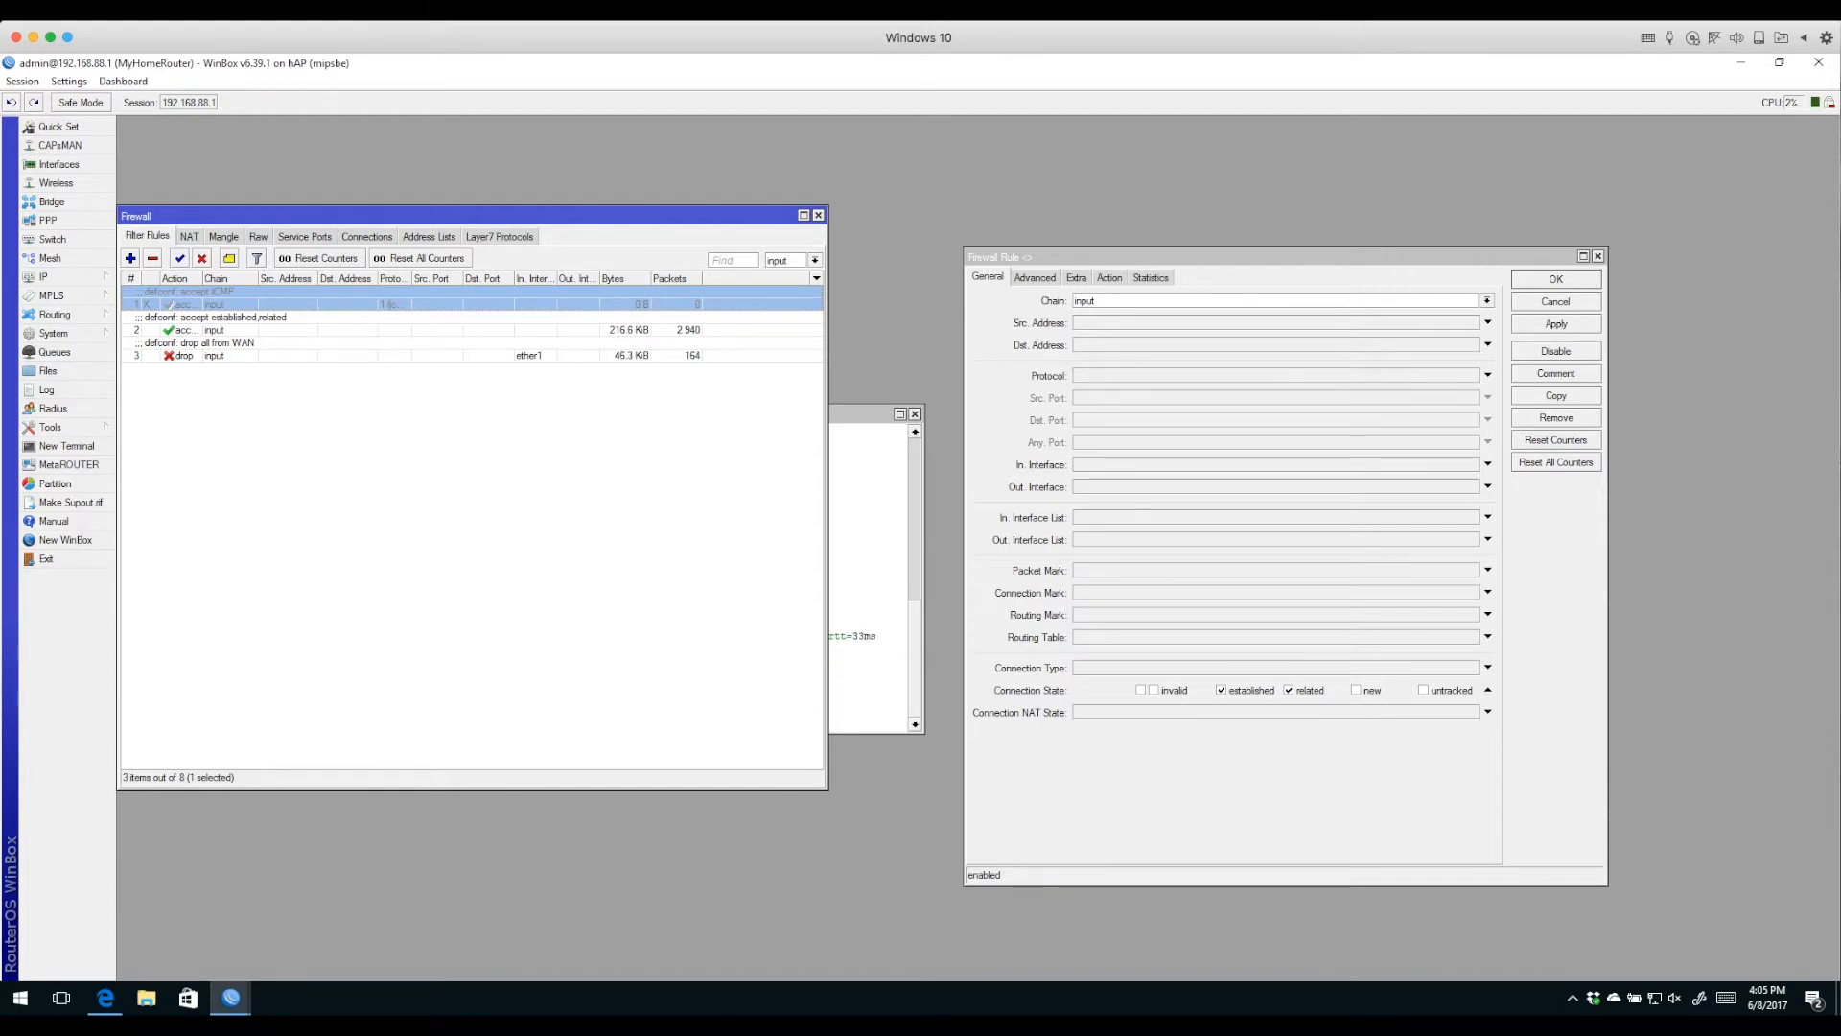
{"action": "left_click", "coordinate": [1085, 301]}
{"action": "key", "text": "Escape"}
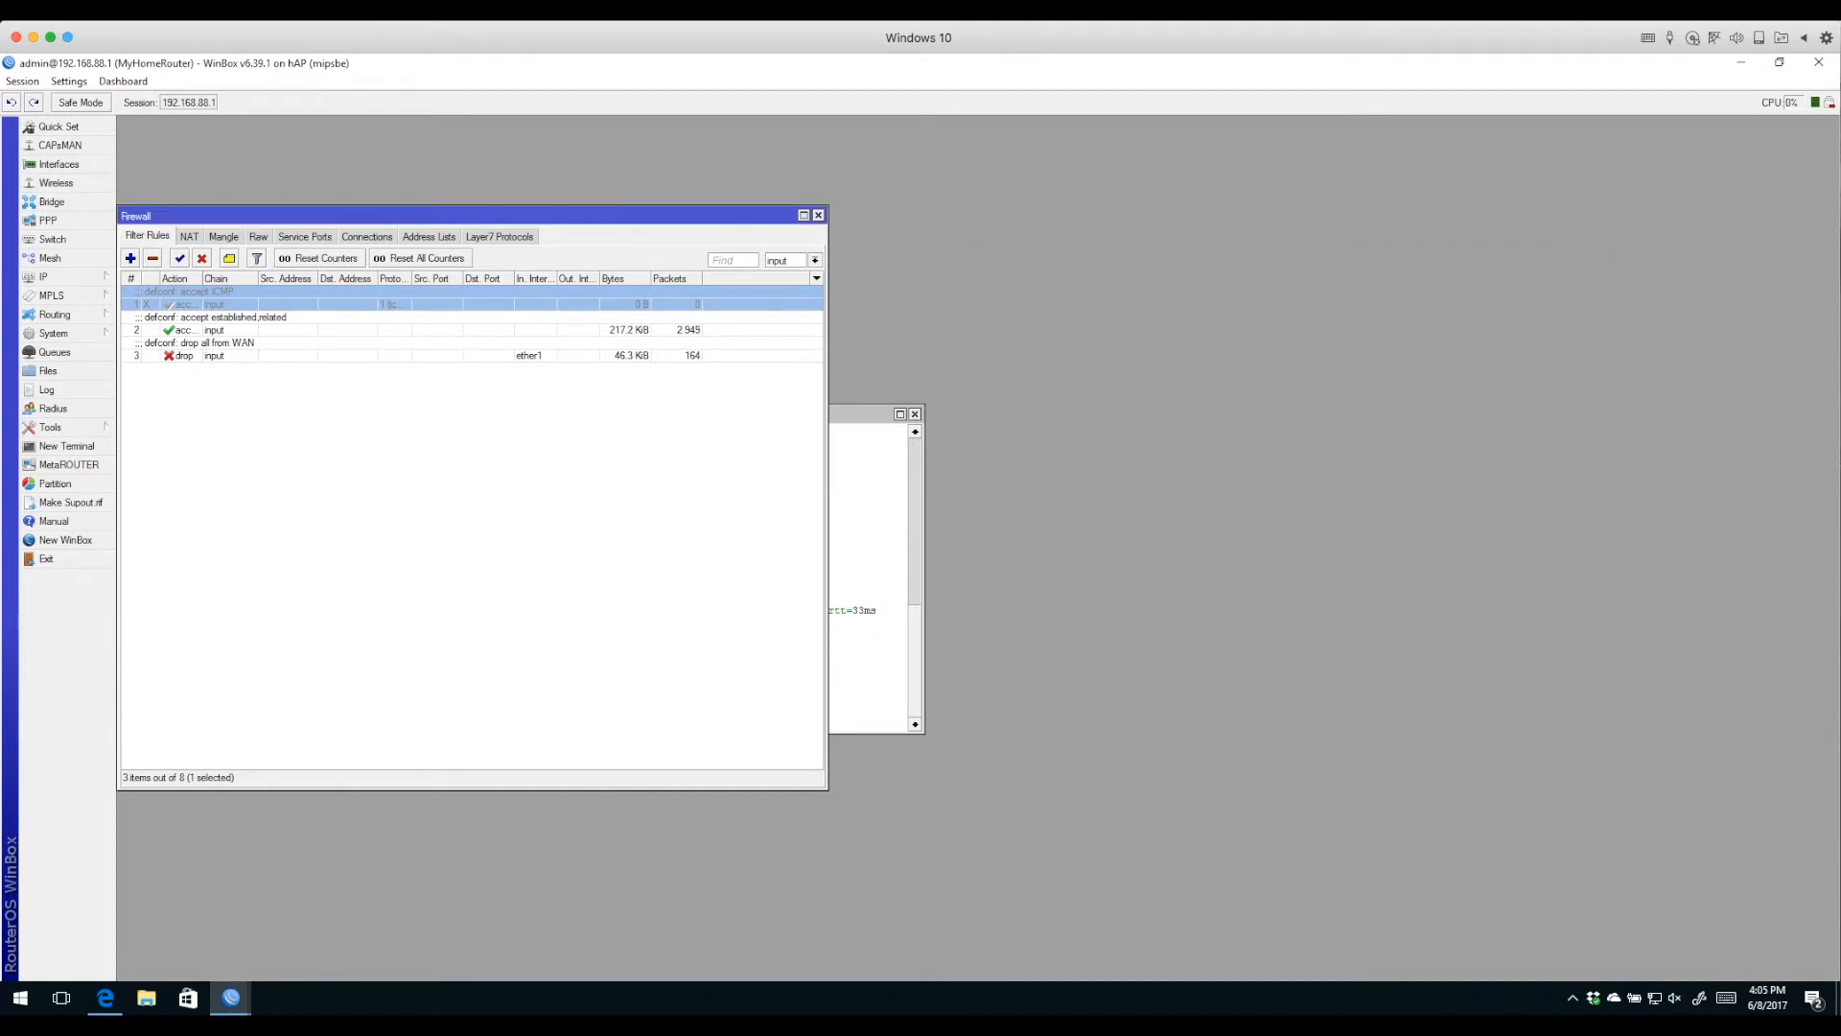
{"action": "left_click", "coordinate": [869, 537]}
{"action": "left_click", "coordinate": [915, 413]}
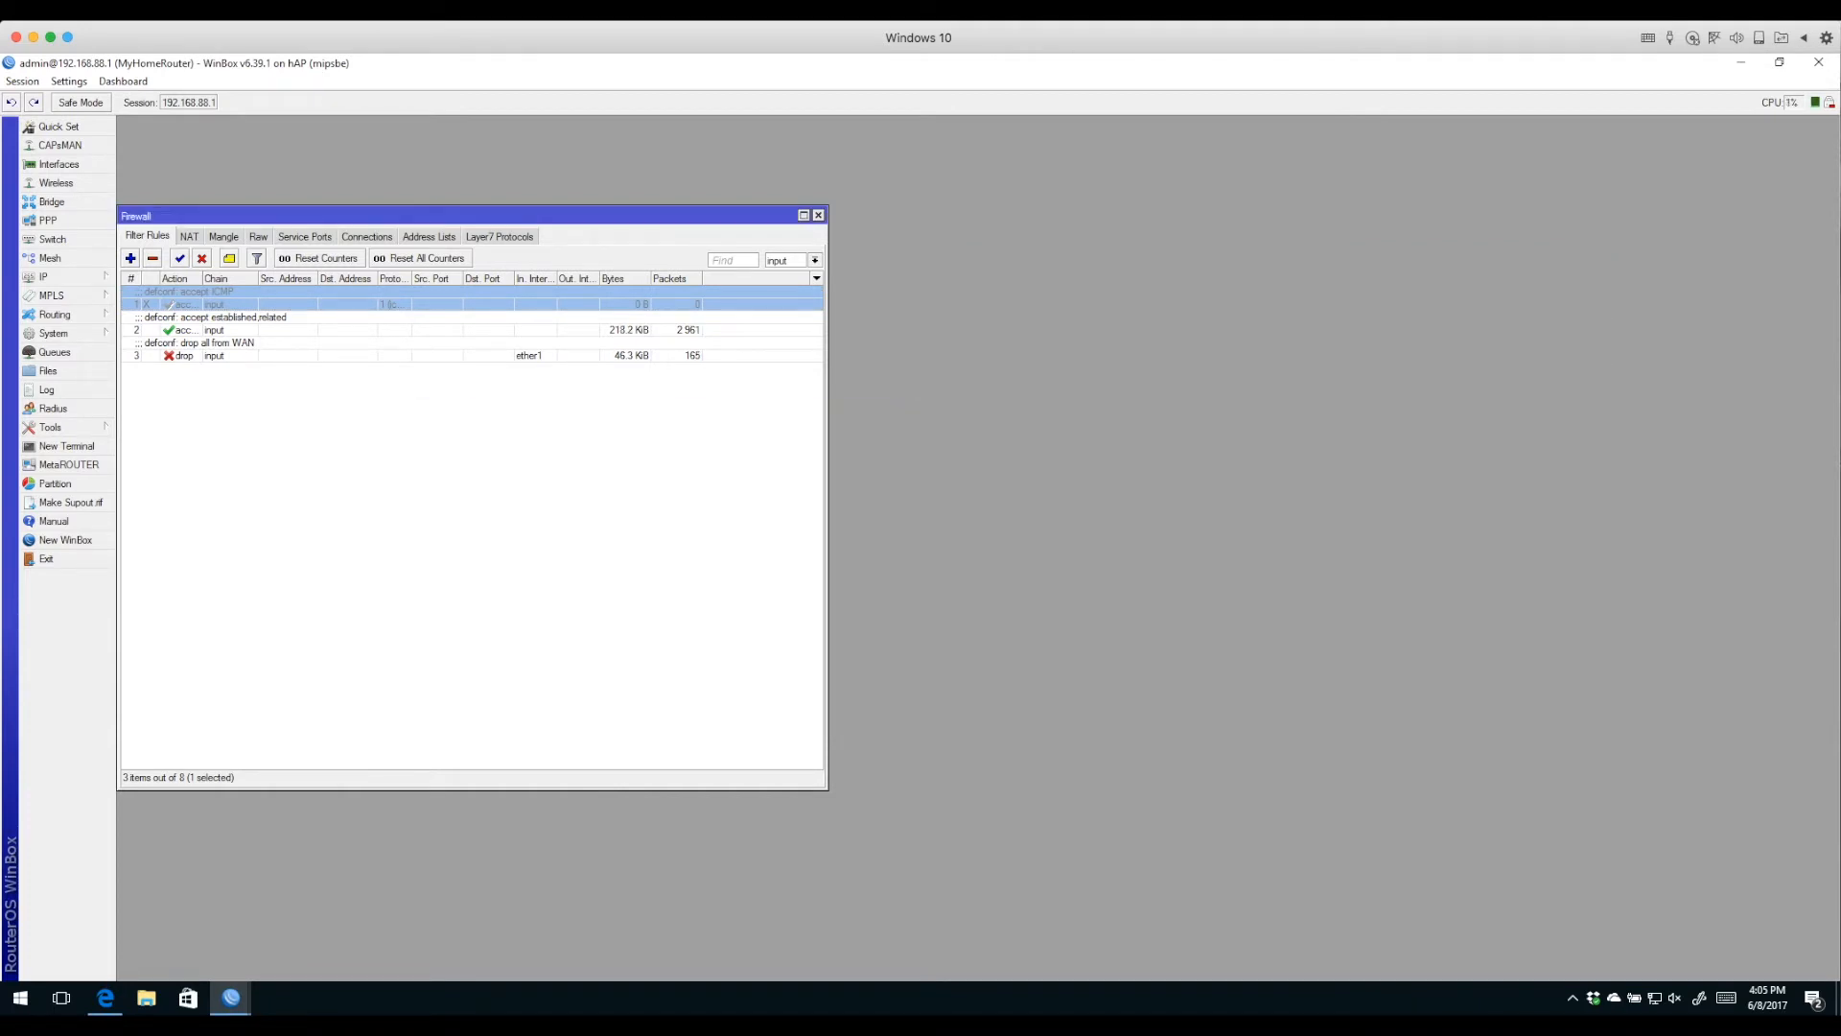
List only the forward chain rules, check the action of the special dummy rule for fasttrack counters, and close that rule.
{"action": "left_click", "coordinate": [671, 480]}
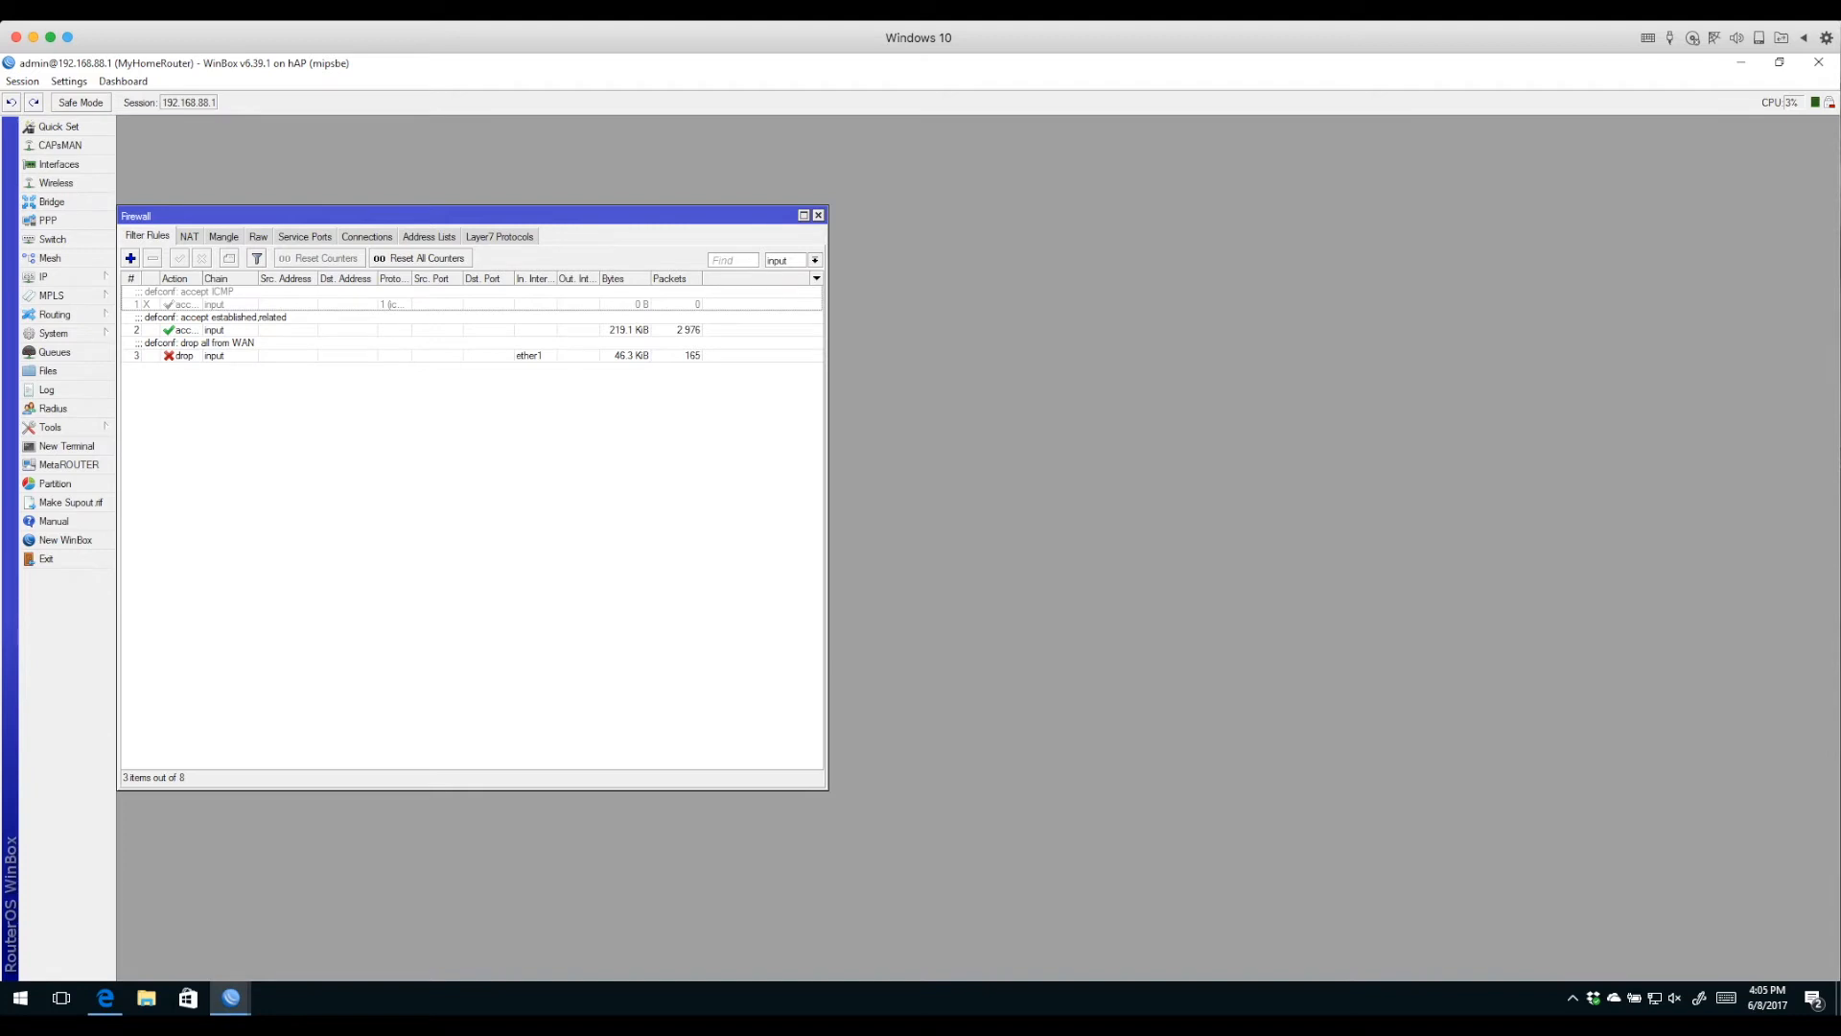
{"action": "left_click", "coordinate": [316, 304]}
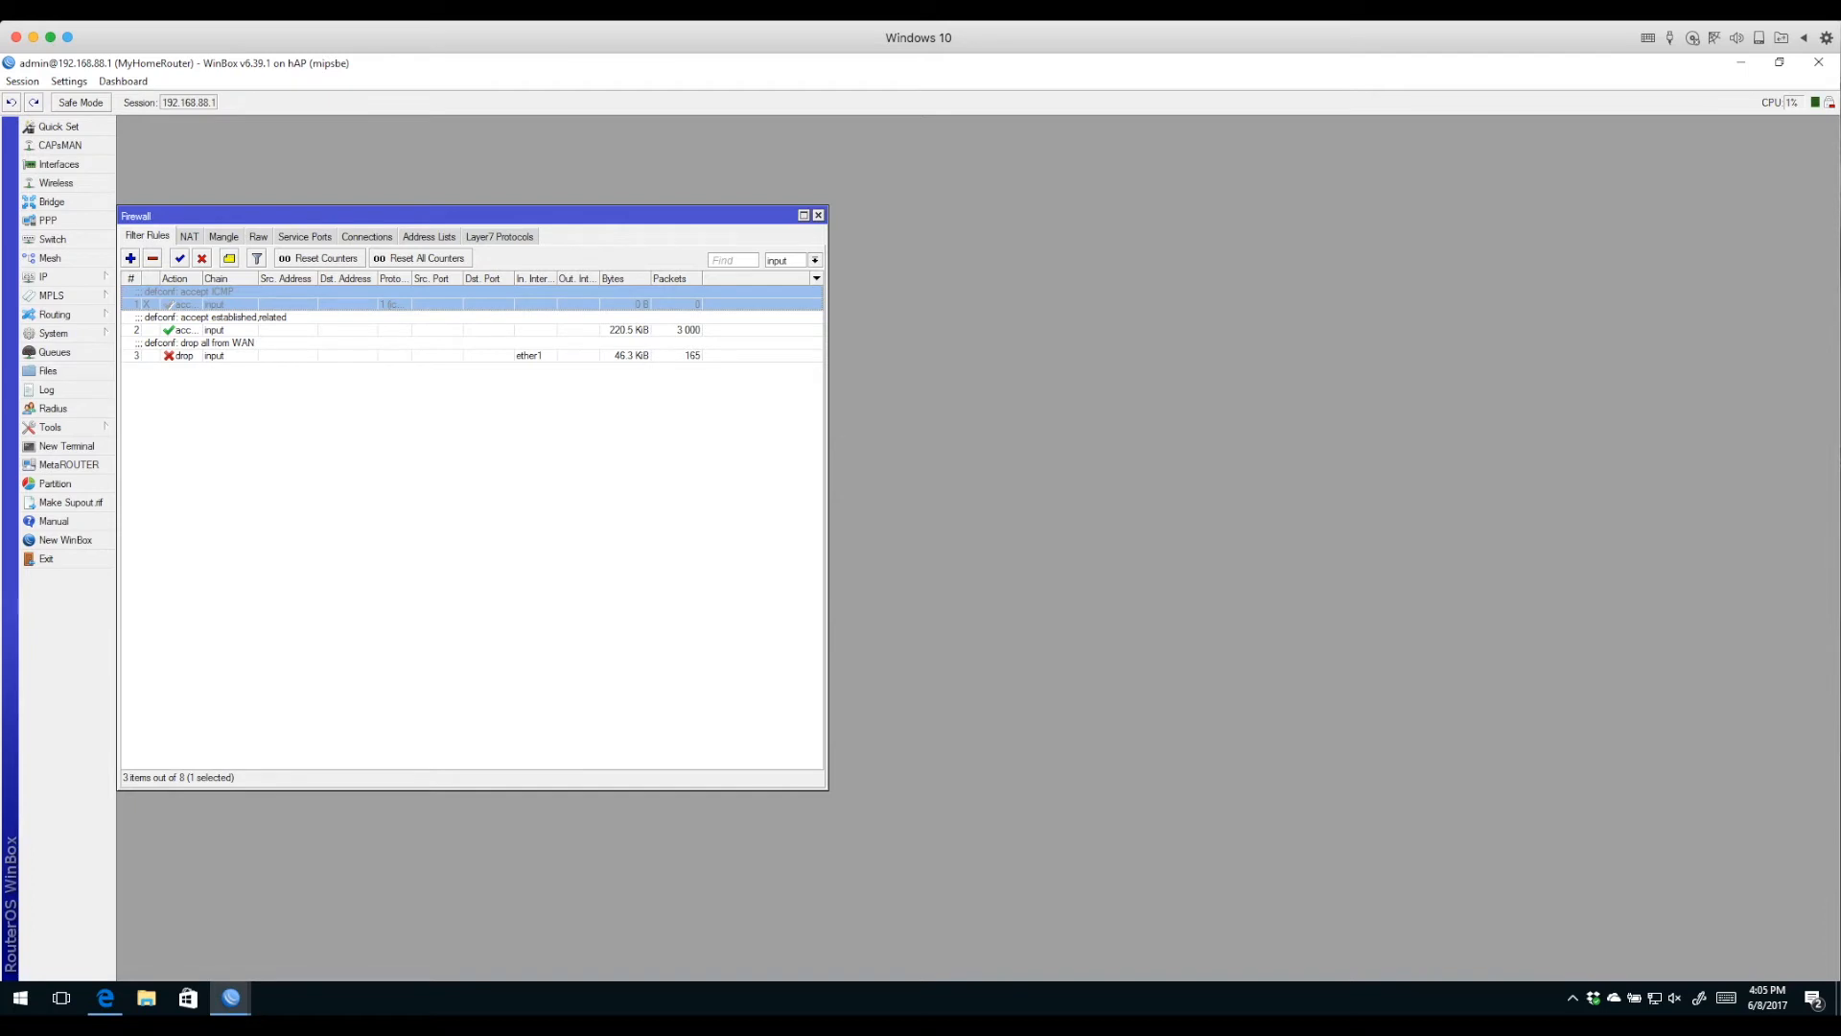
{"action": "left_click", "coordinate": [814, 260]}
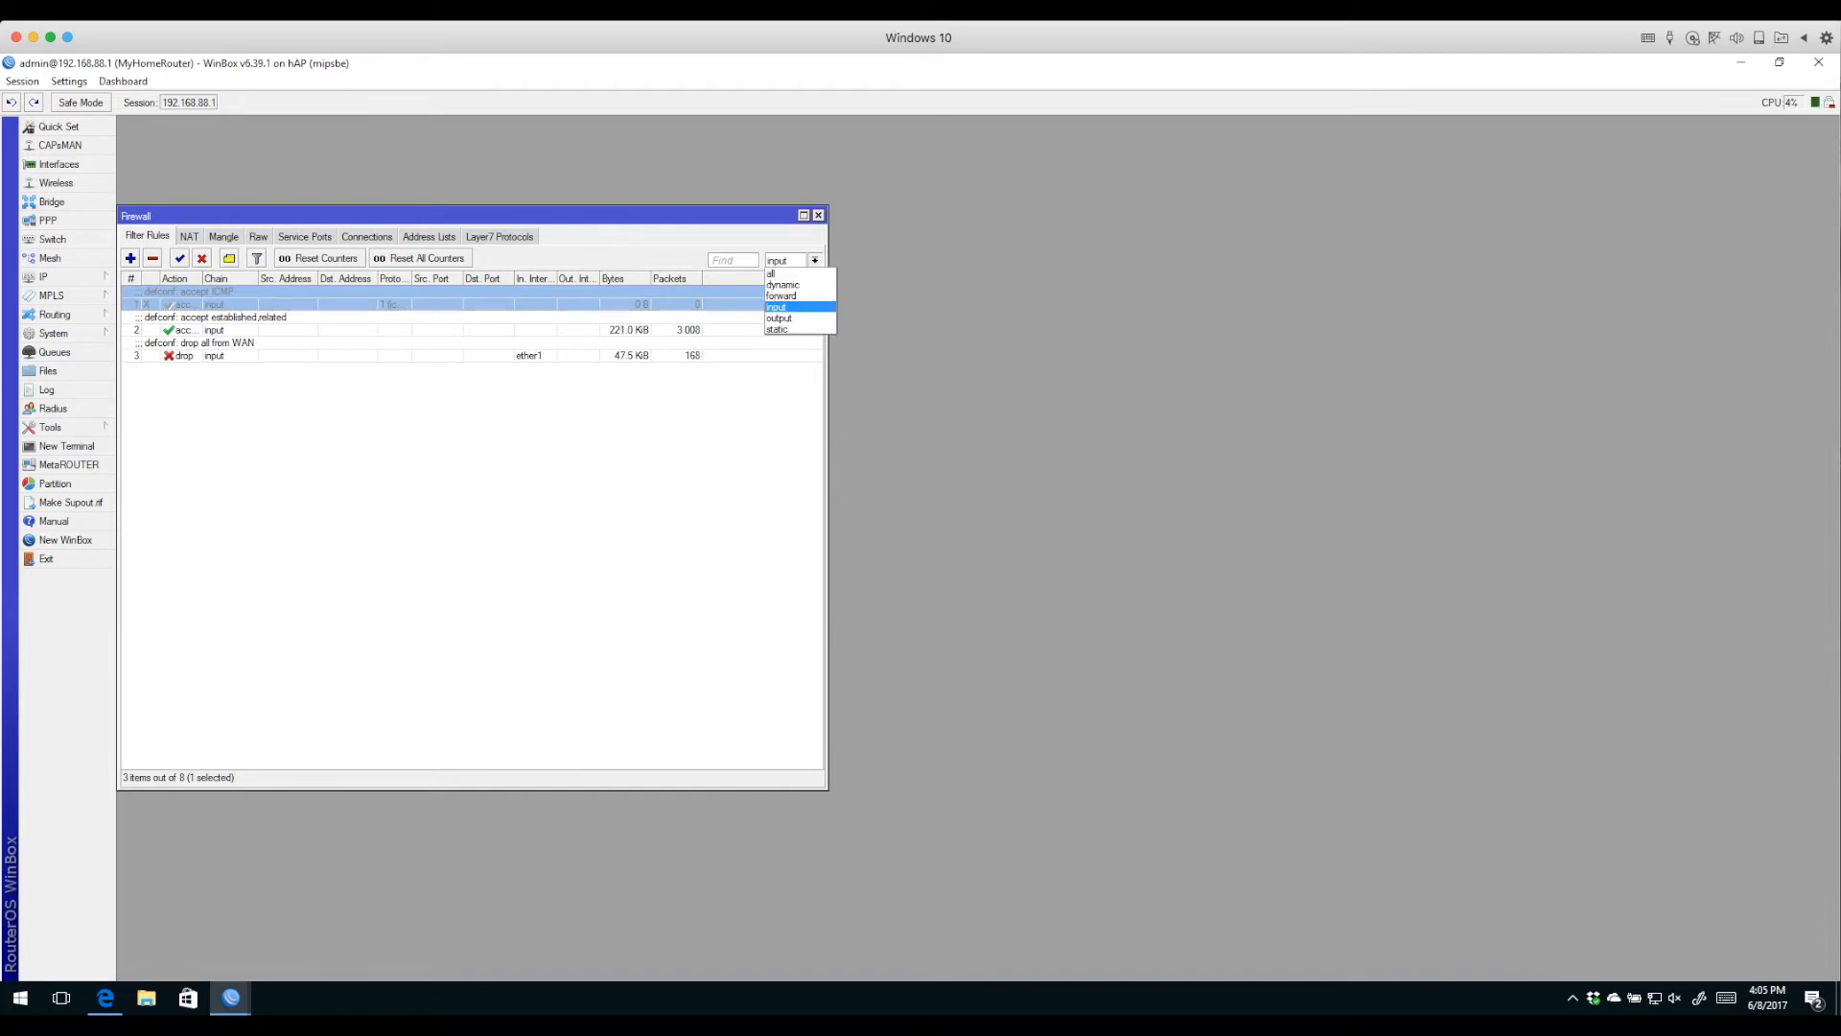
{"action": "left_click", "coordinate": [781, 296]}
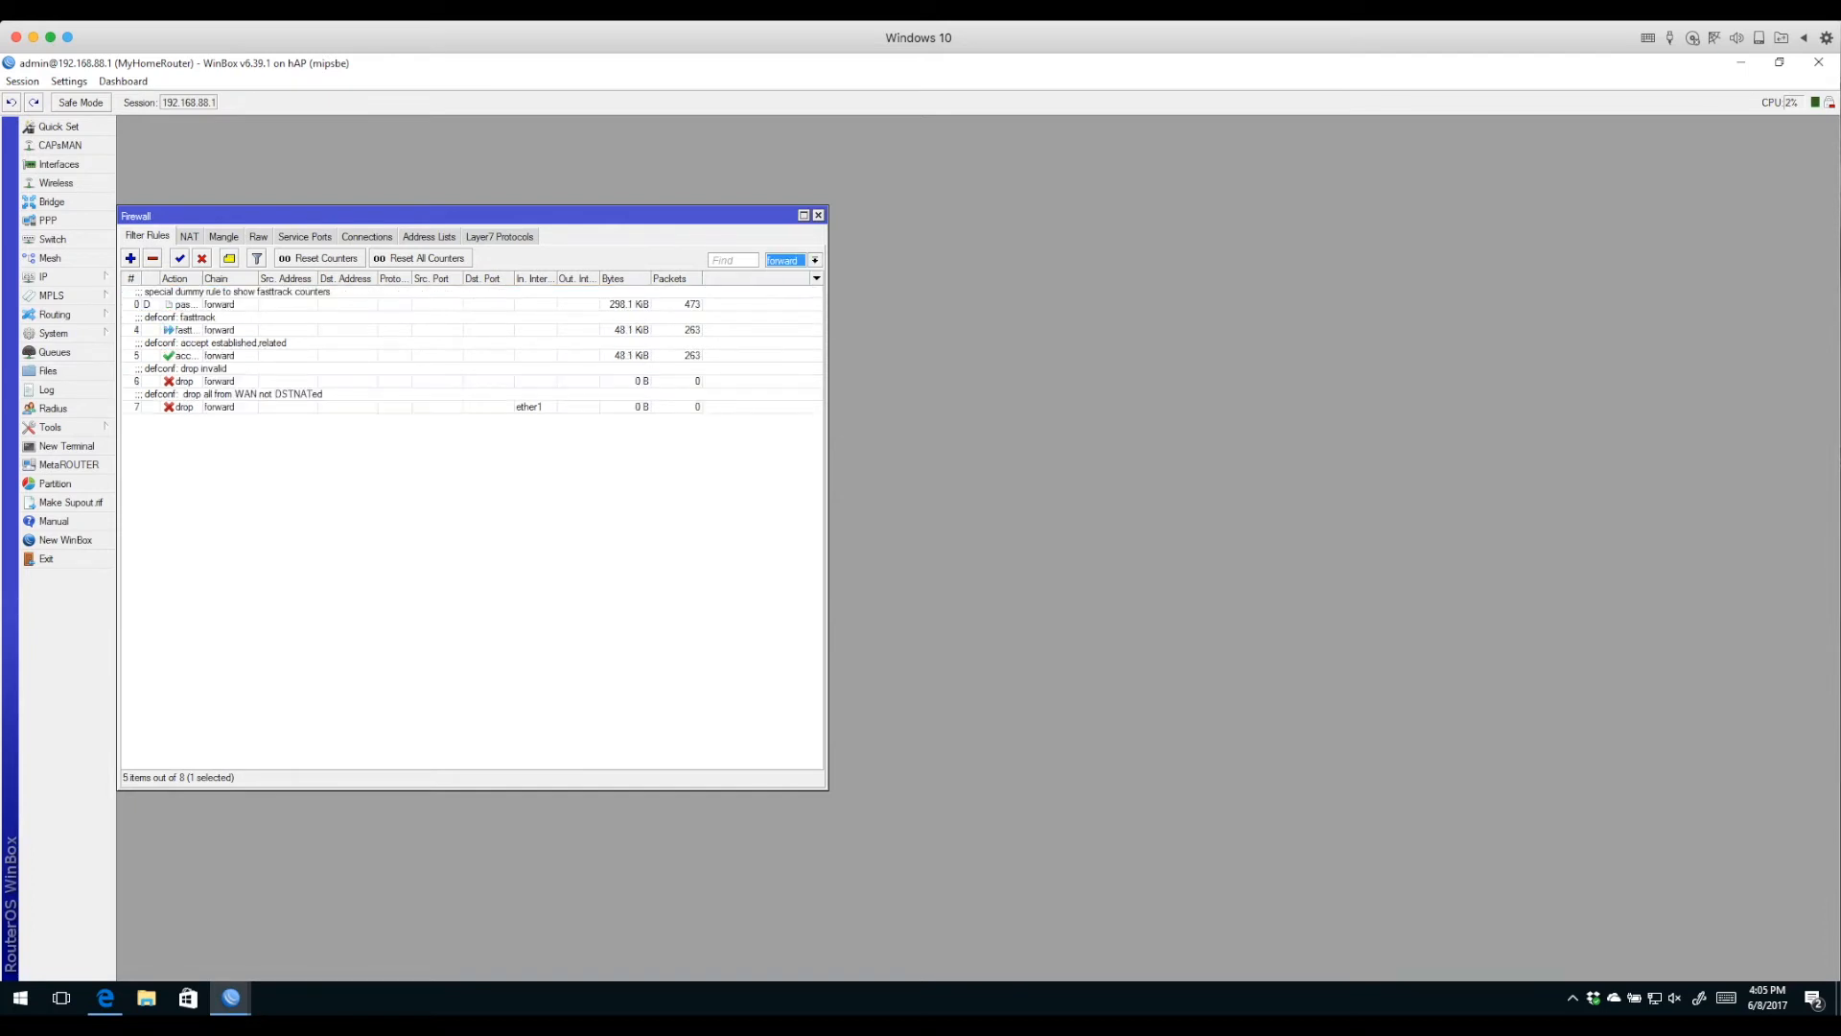
{"action": "double_click", "coordinate": [231, 304]}
{"action": "left_click", "coordinate": [1110, 278]}
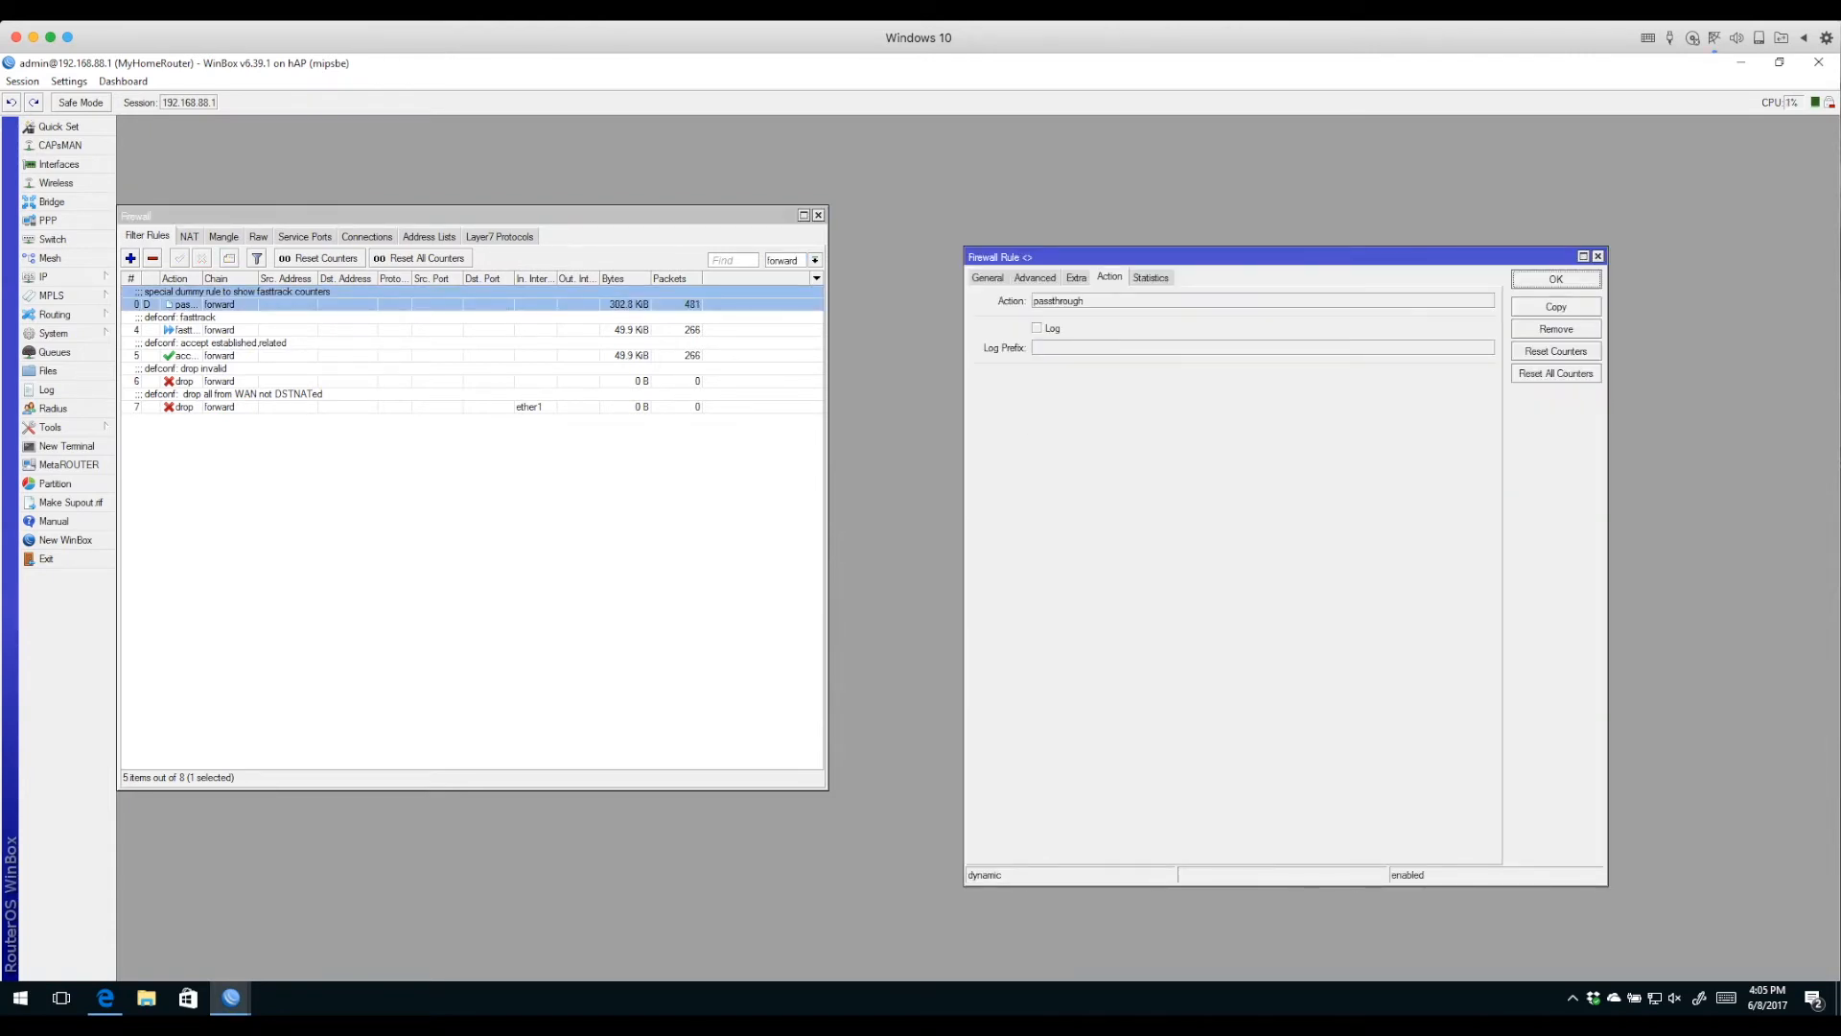
{"action": "key", "text": "Escape"}
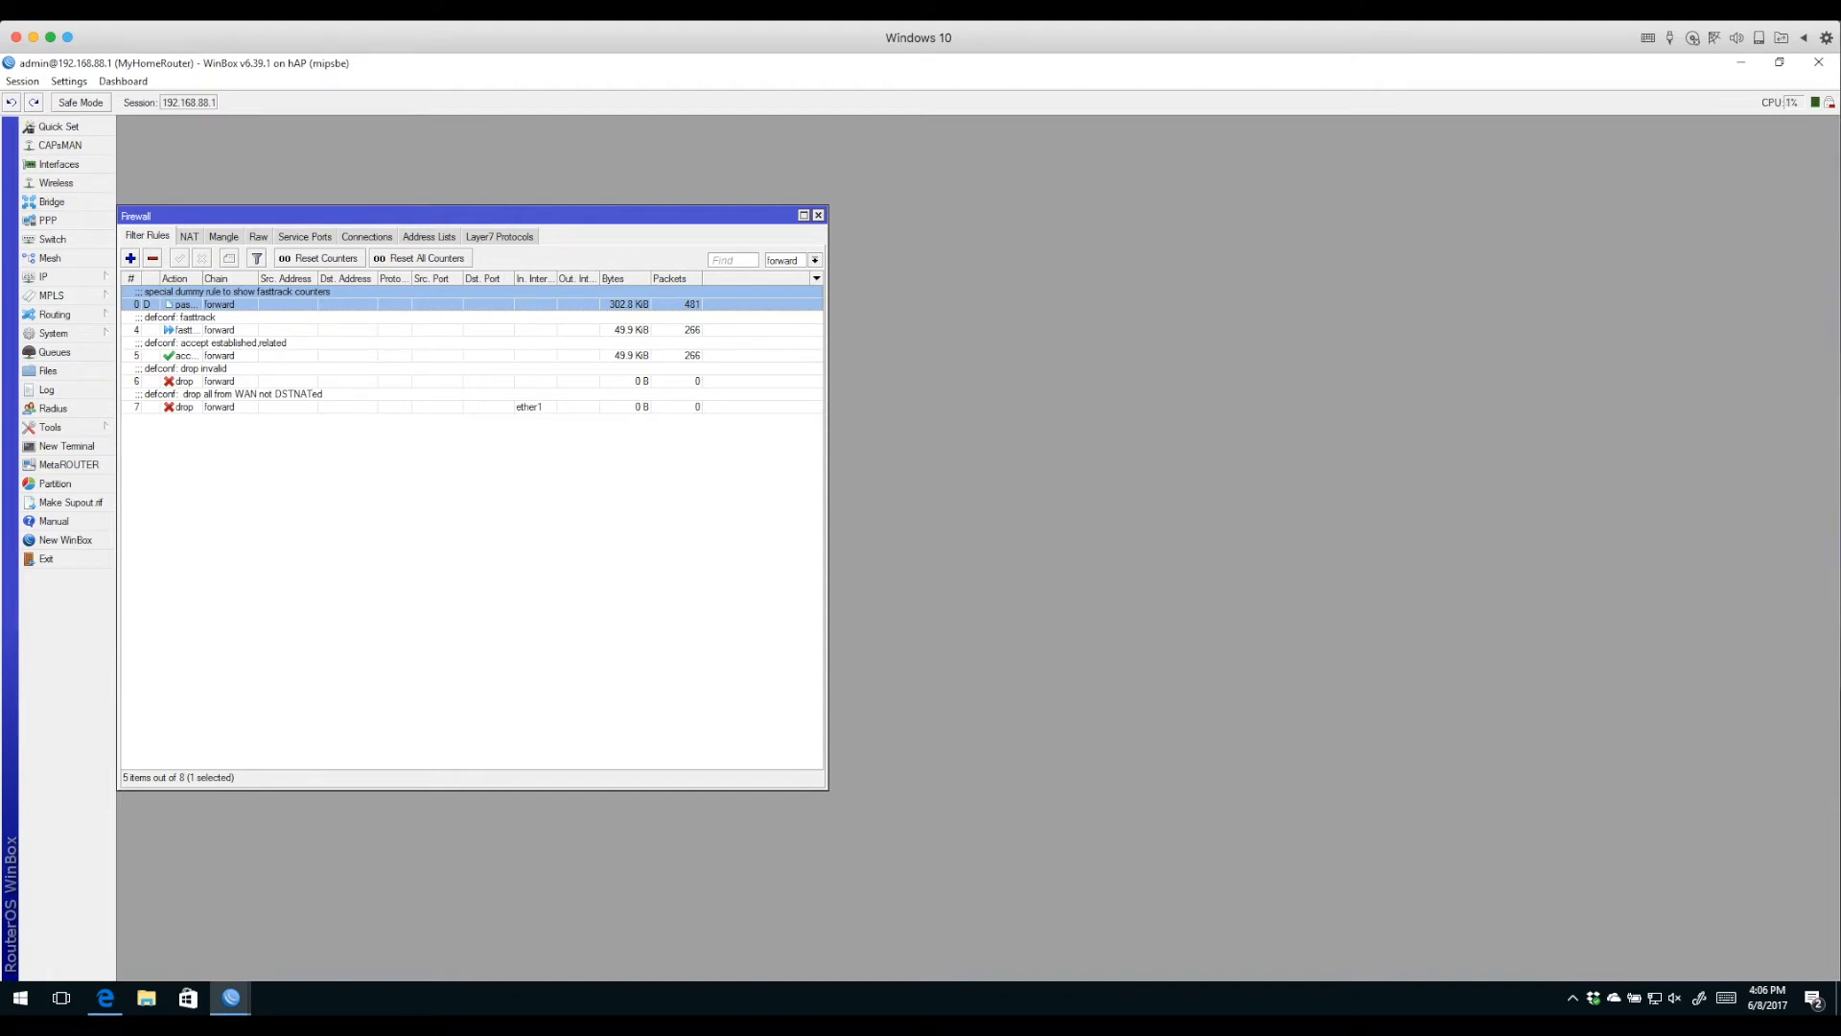
Review the action and connection states of the fasttrack forward rule, and close it without changes.
{"action": "double_click", "coordinate": [219, 330]}
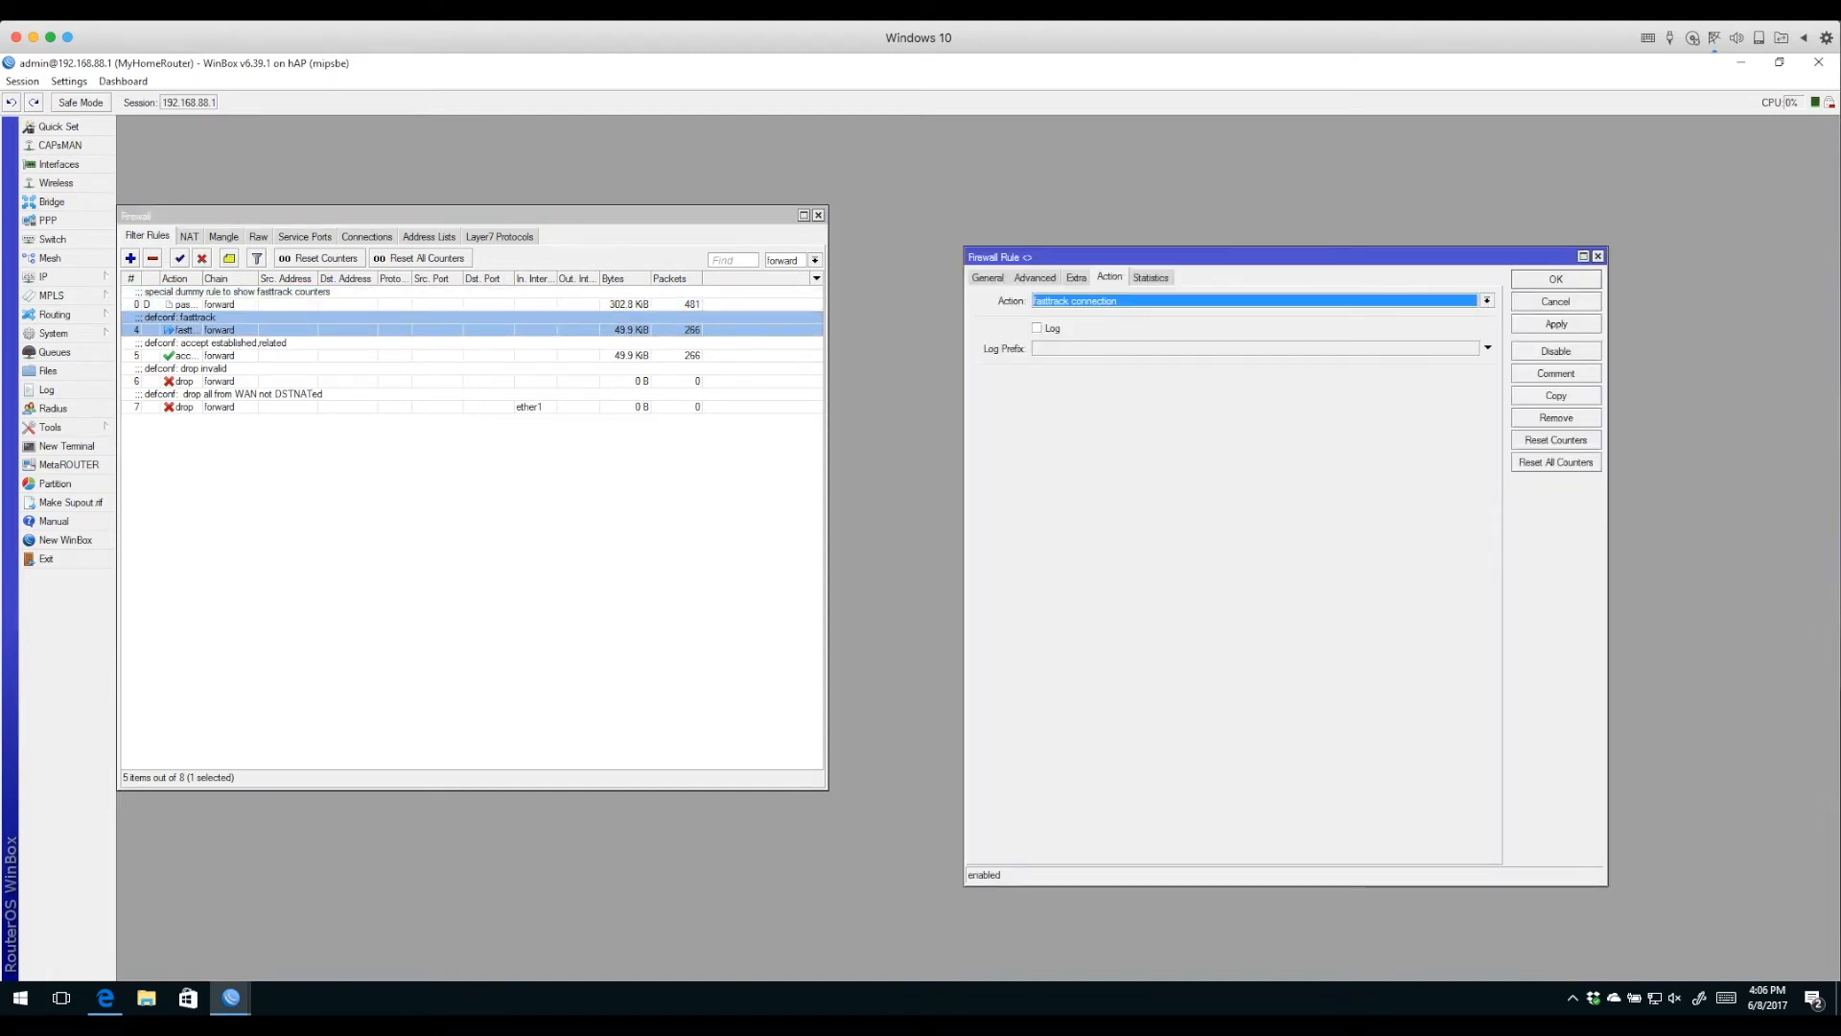
{"action": "left_click", "coordinate": [988, 277]}
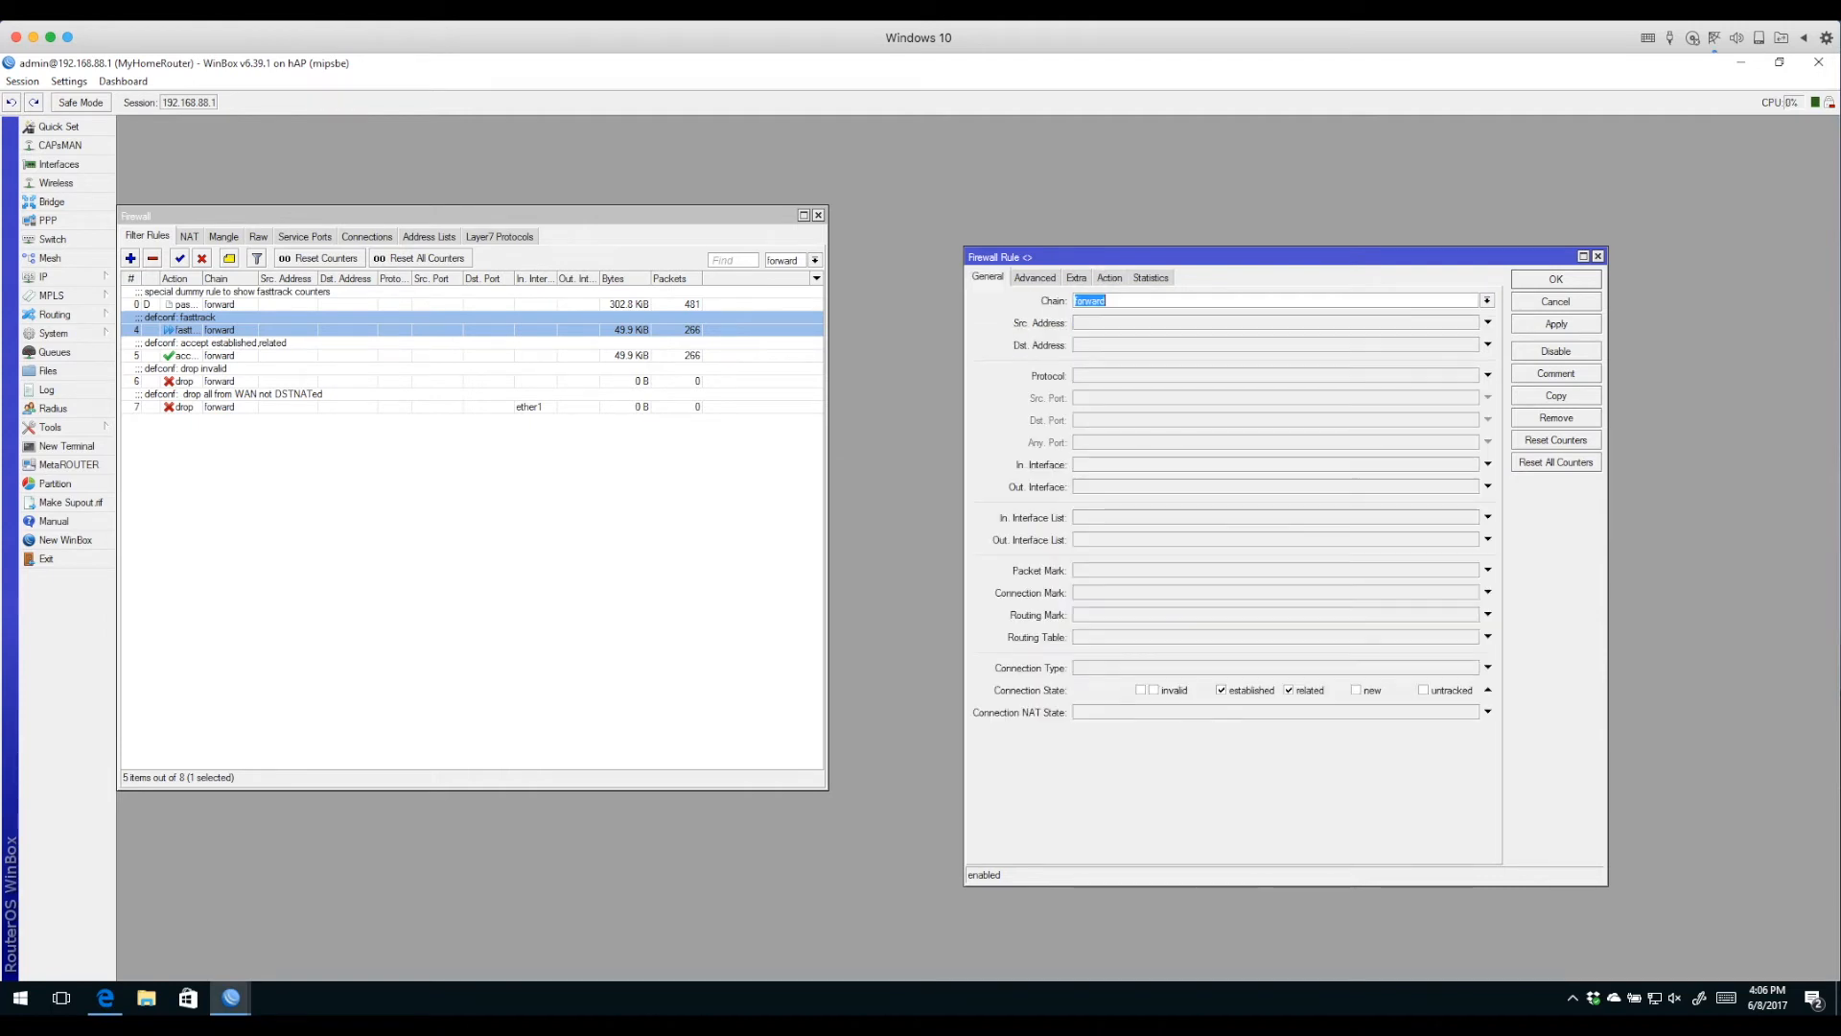
{"action": "left_click", "coordinate": [1556, 301]}
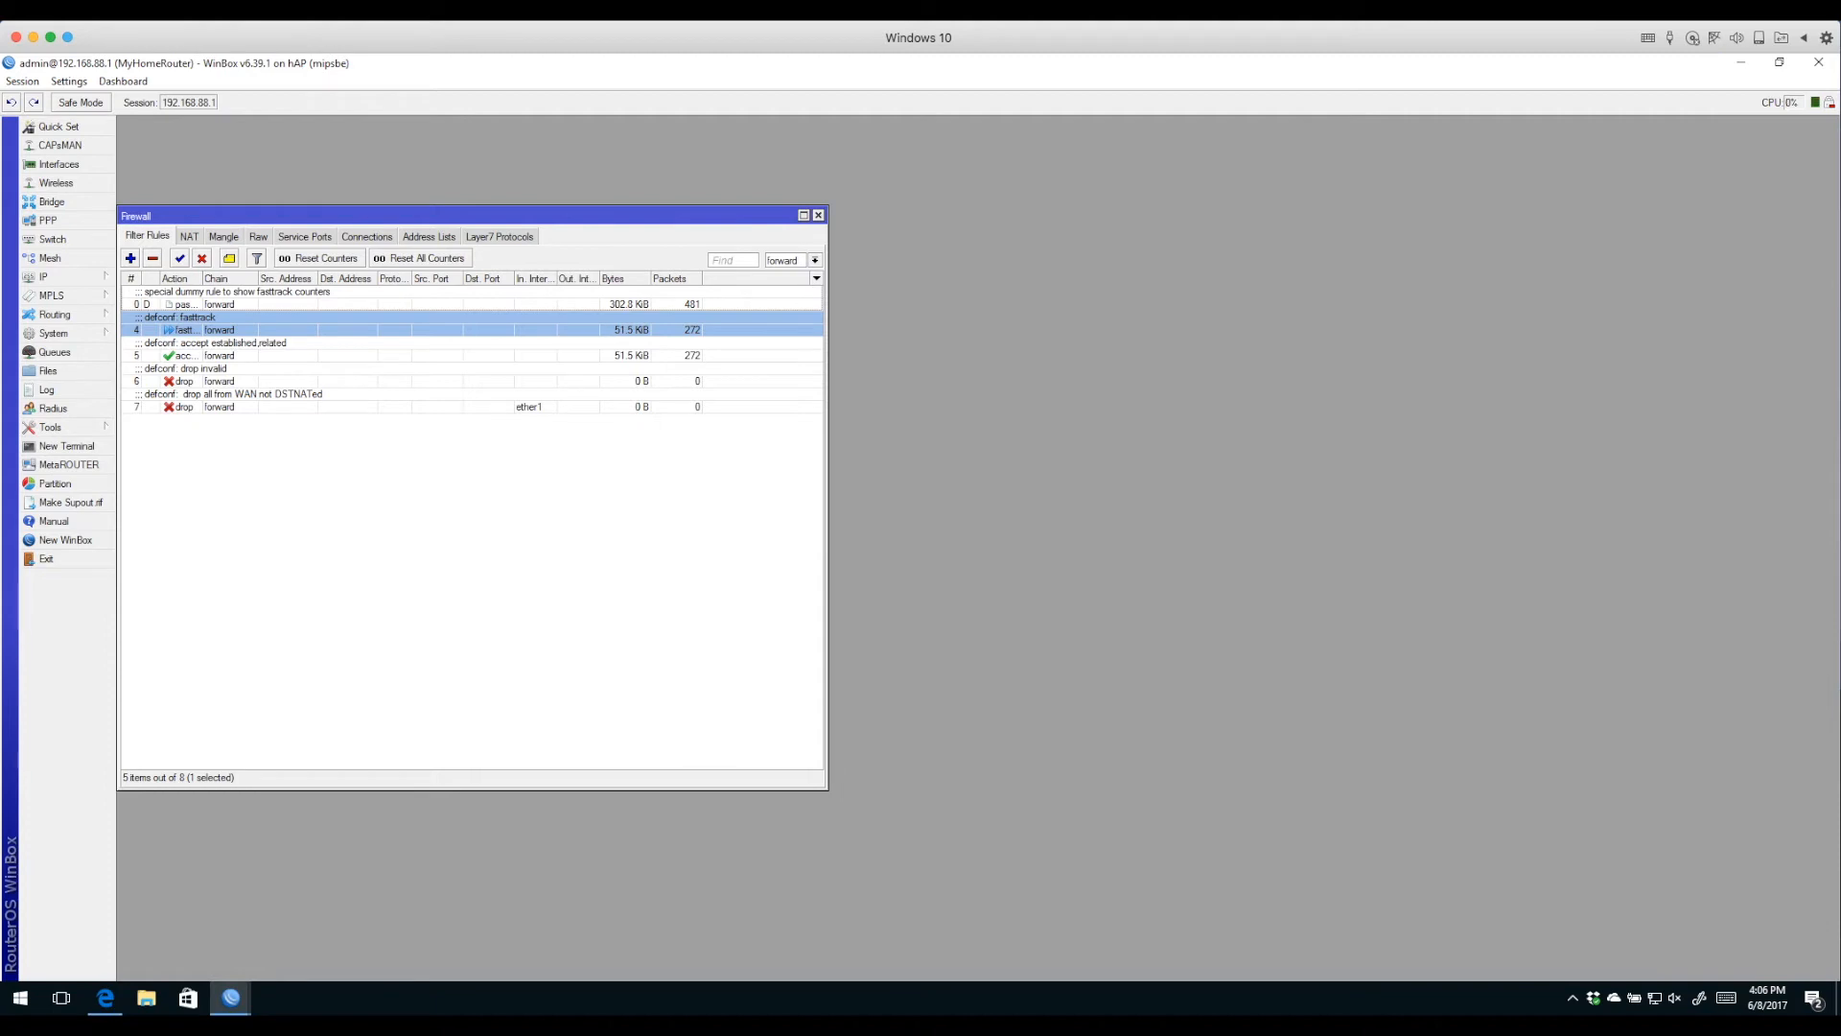
Review the connection states of the forward chain's accept established, related rule and drop invalid rule, closing each without changes.
{"action": "left_click_drag", "start_coordinate": [470, 216], "coordinate": [607, 257]}
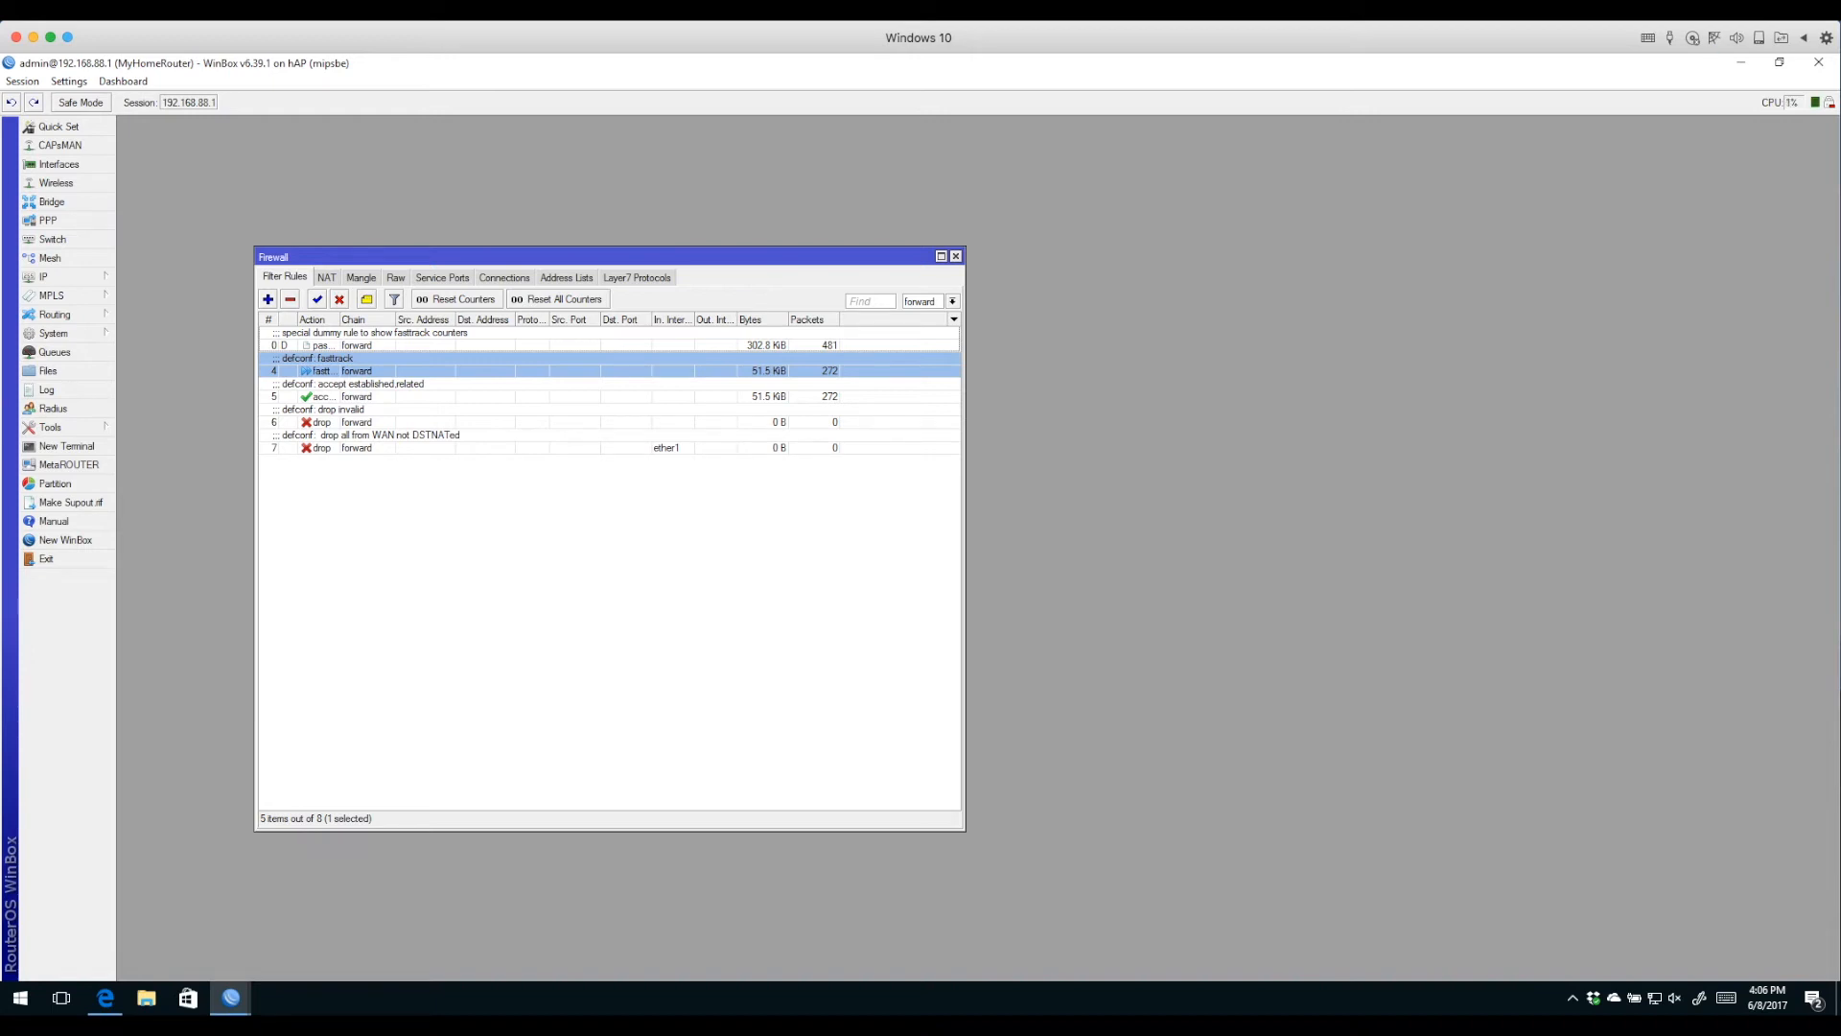
{"action": "double_click", "coordinate": [357, 396]}
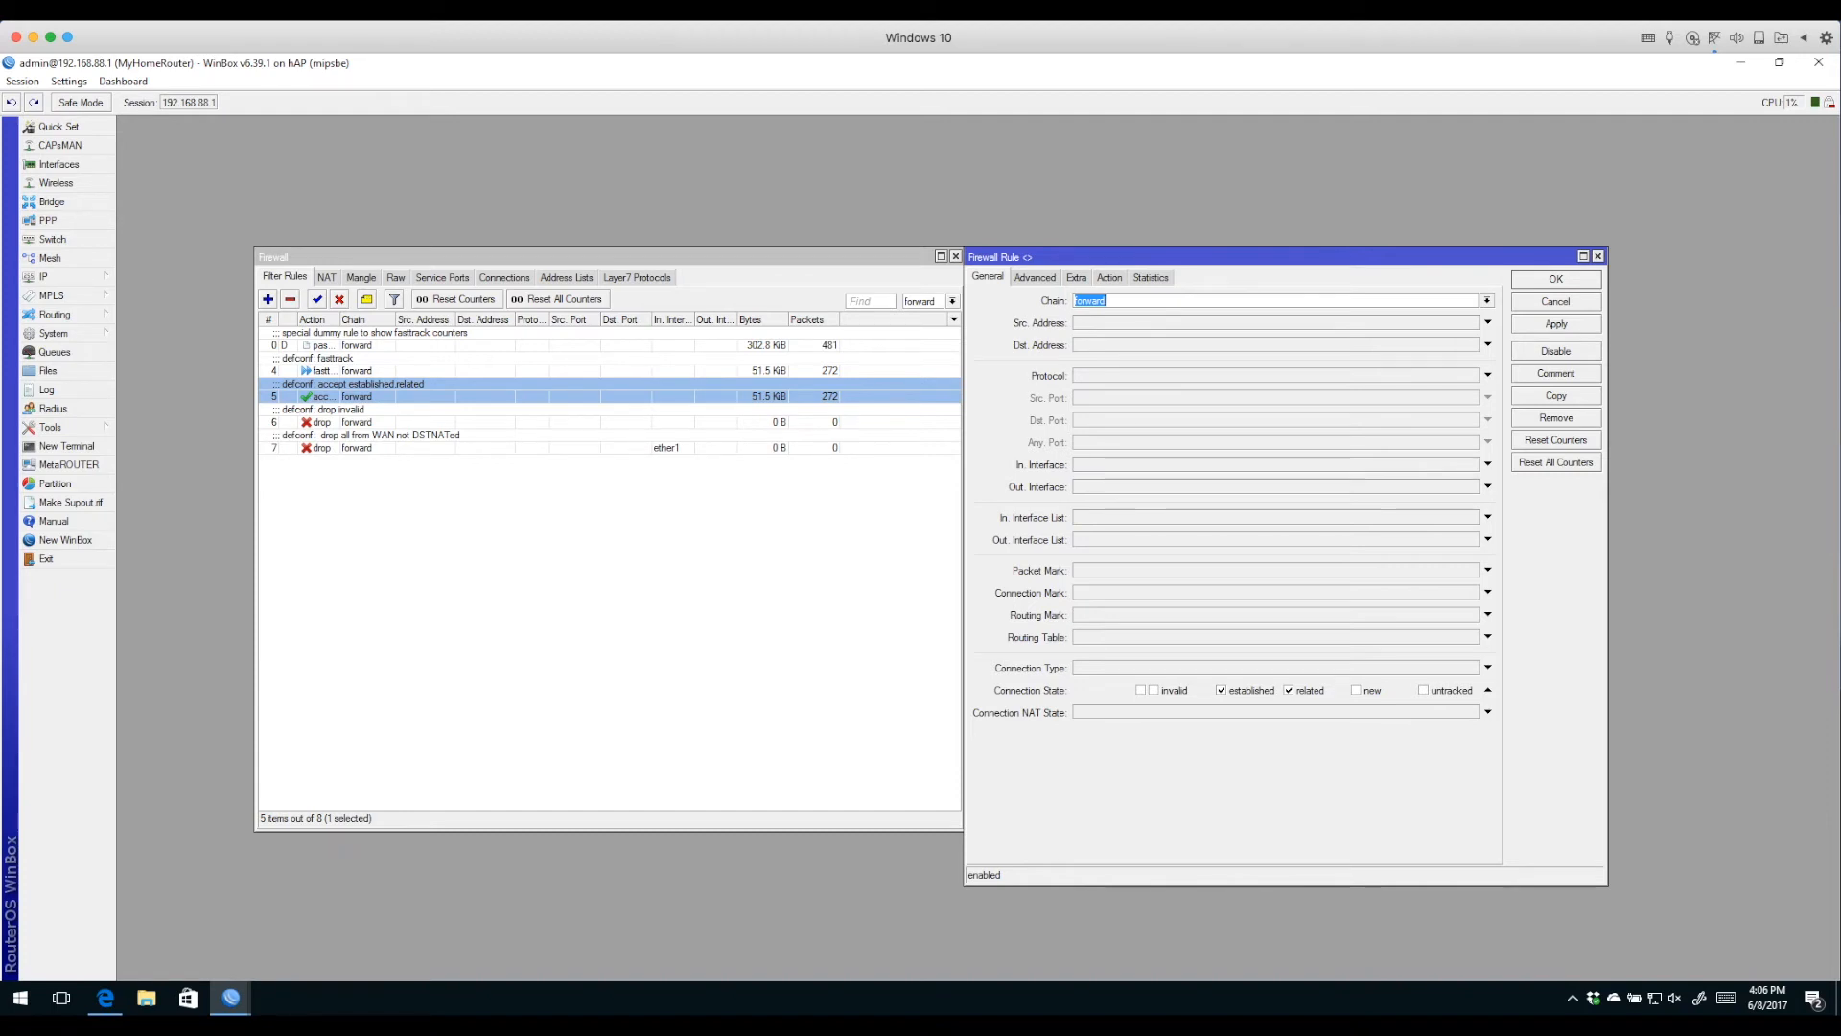
{"action": "key", "text": "Escape"}
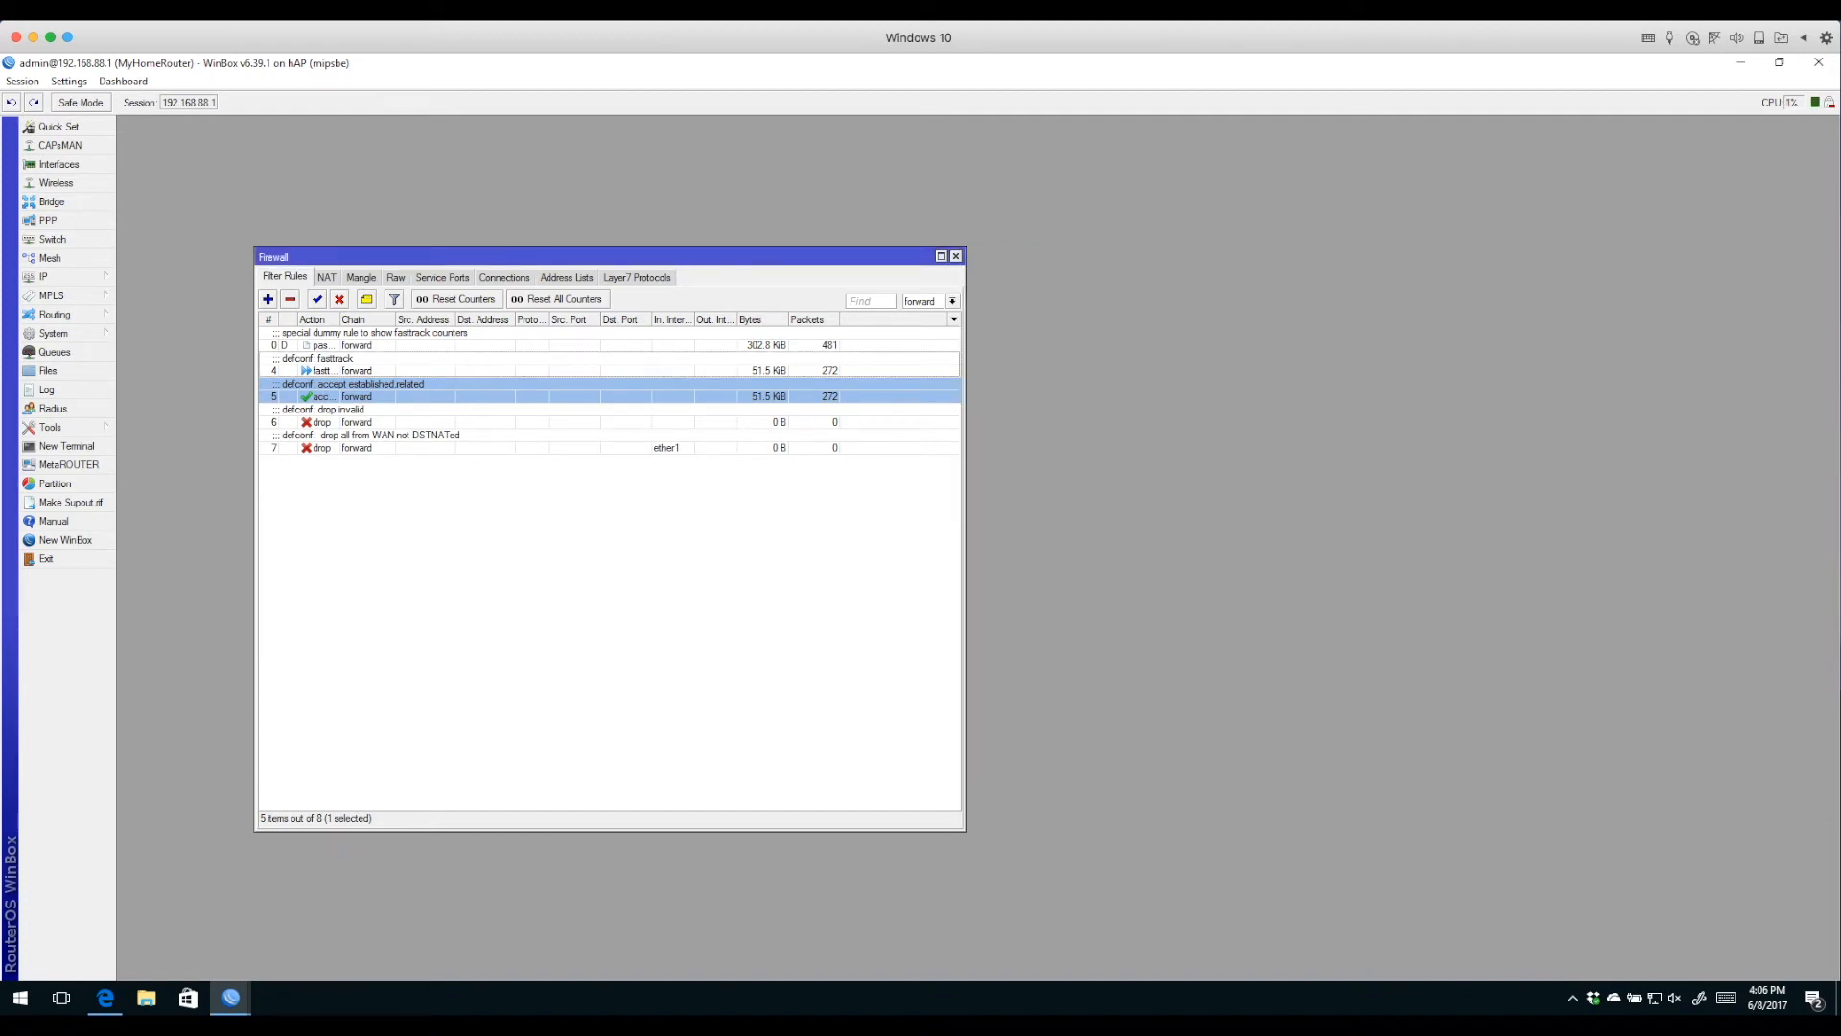
{"action": "double_click", "coordinate": [357, 422]}
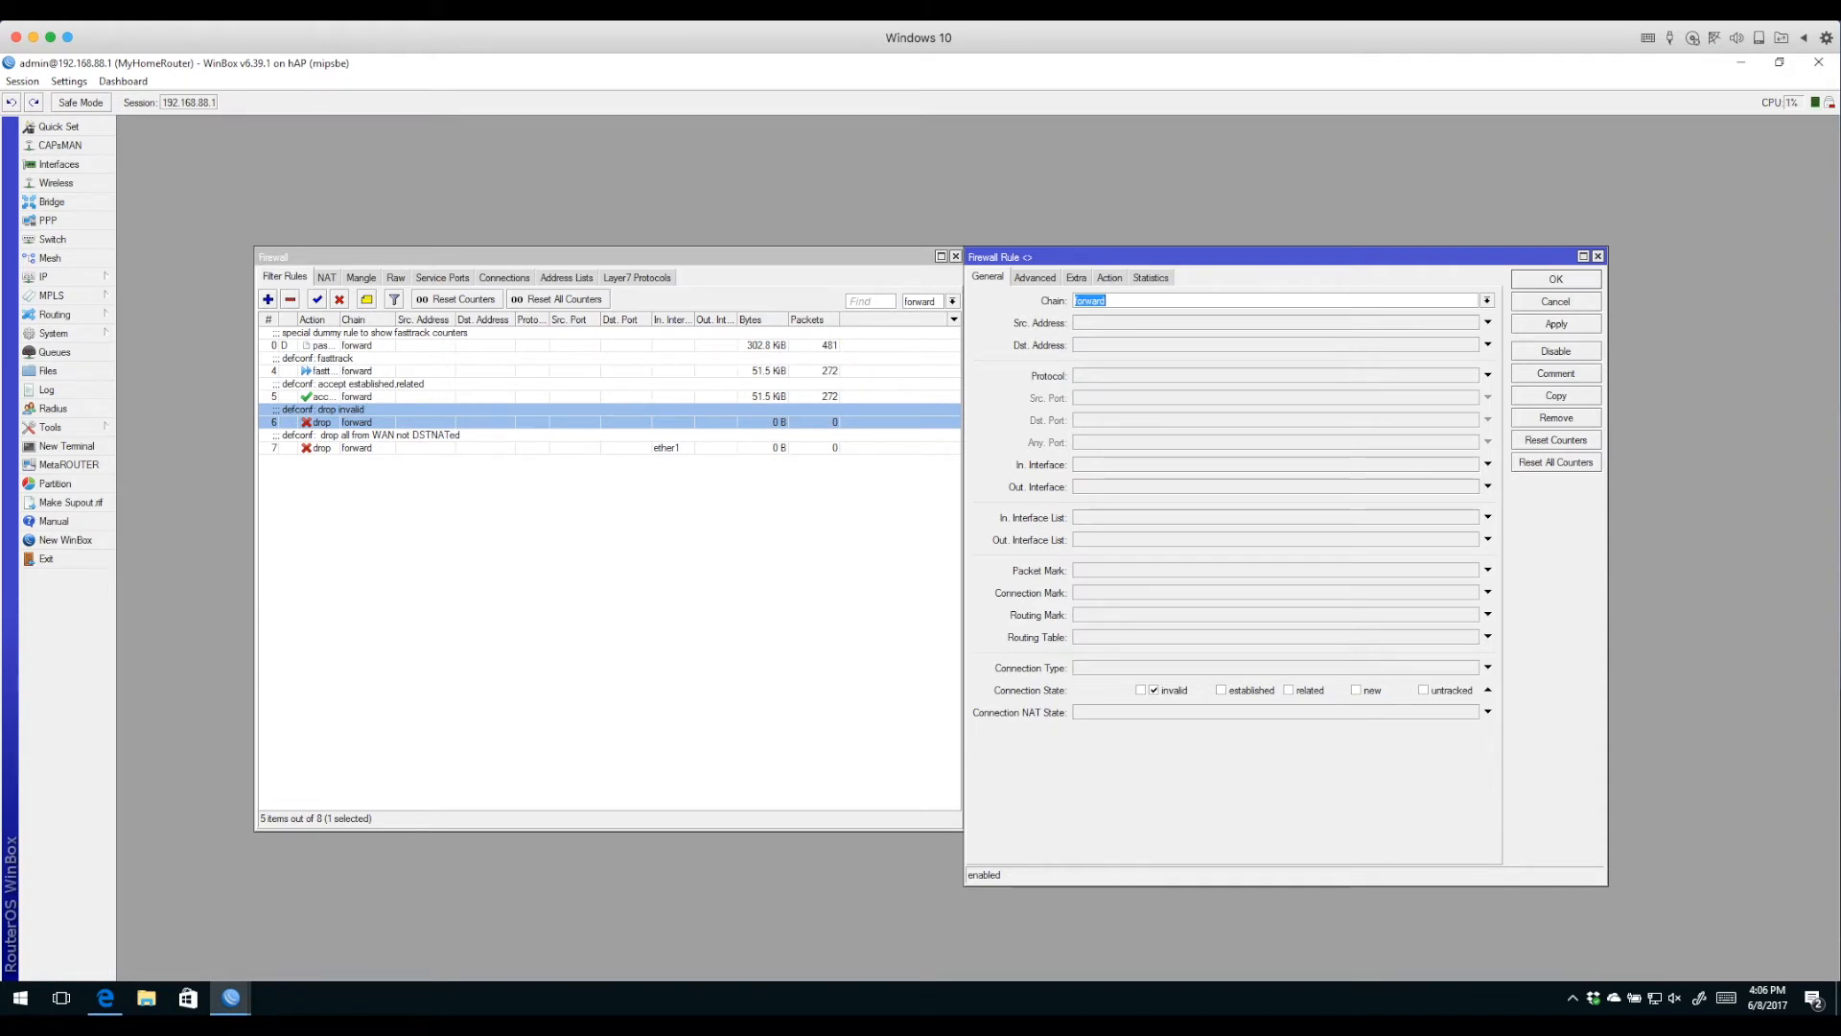
{"action": "key", "text": "Escape"}
Review the in-interface, connection state and NAT state of the drop all from WAN not DSTNATed rule, and cancel it.
{"action": "double_click", "coordinate": [356, 448]}
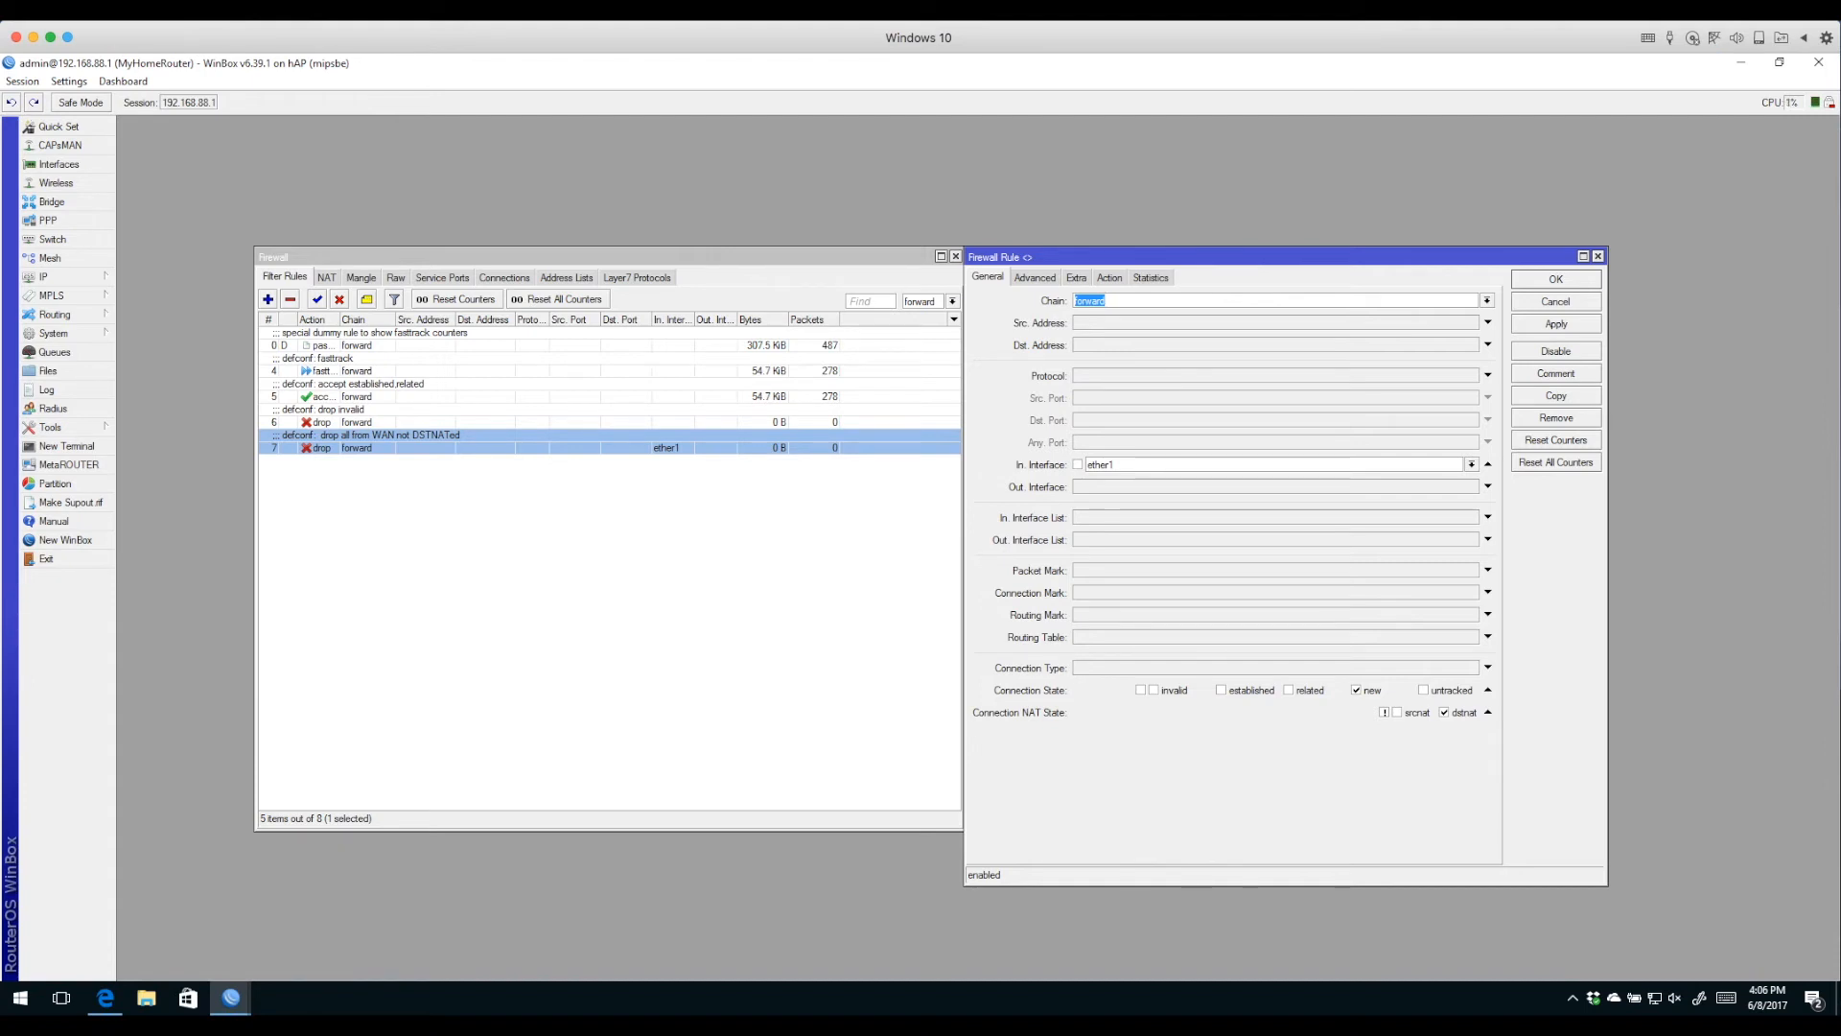
{"action": "left_click_drag", "start_coordinate": [961, 537], "coordinate": [789, 537]}
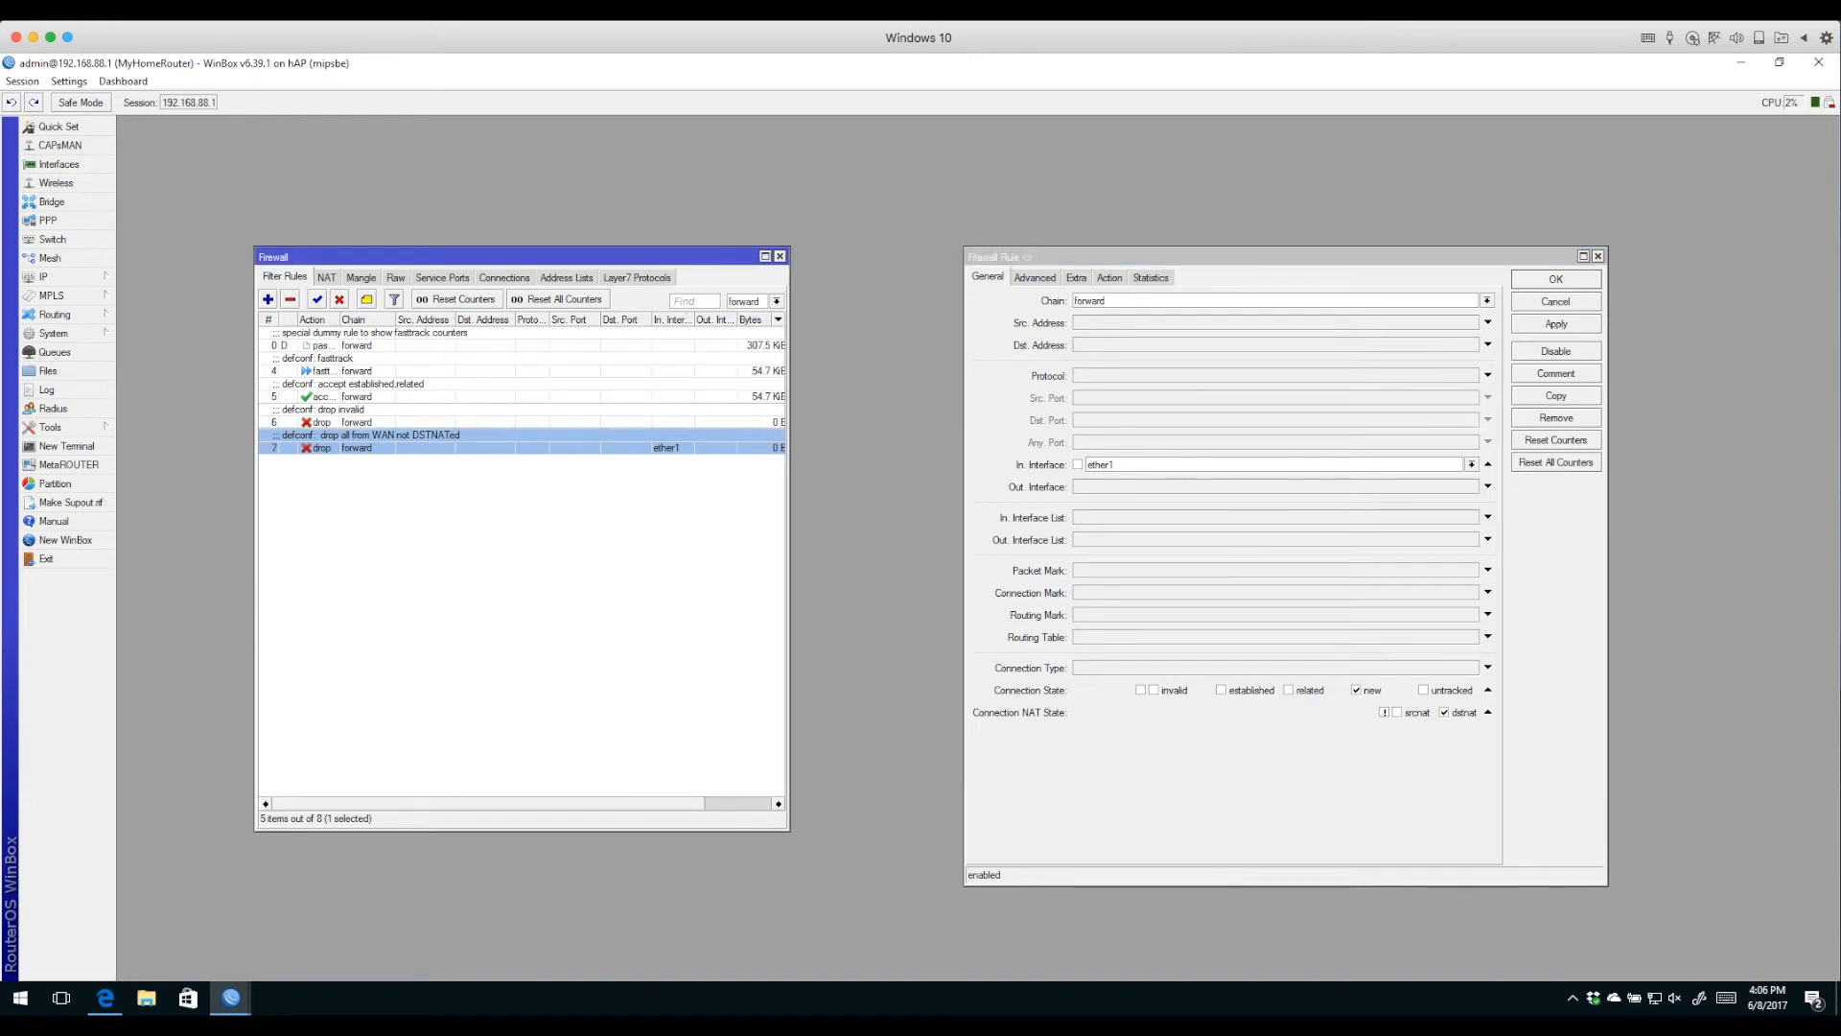
{"action": "left_click_drag", "start_coordinate": [965, 537], "coordinate": [425, 538]}
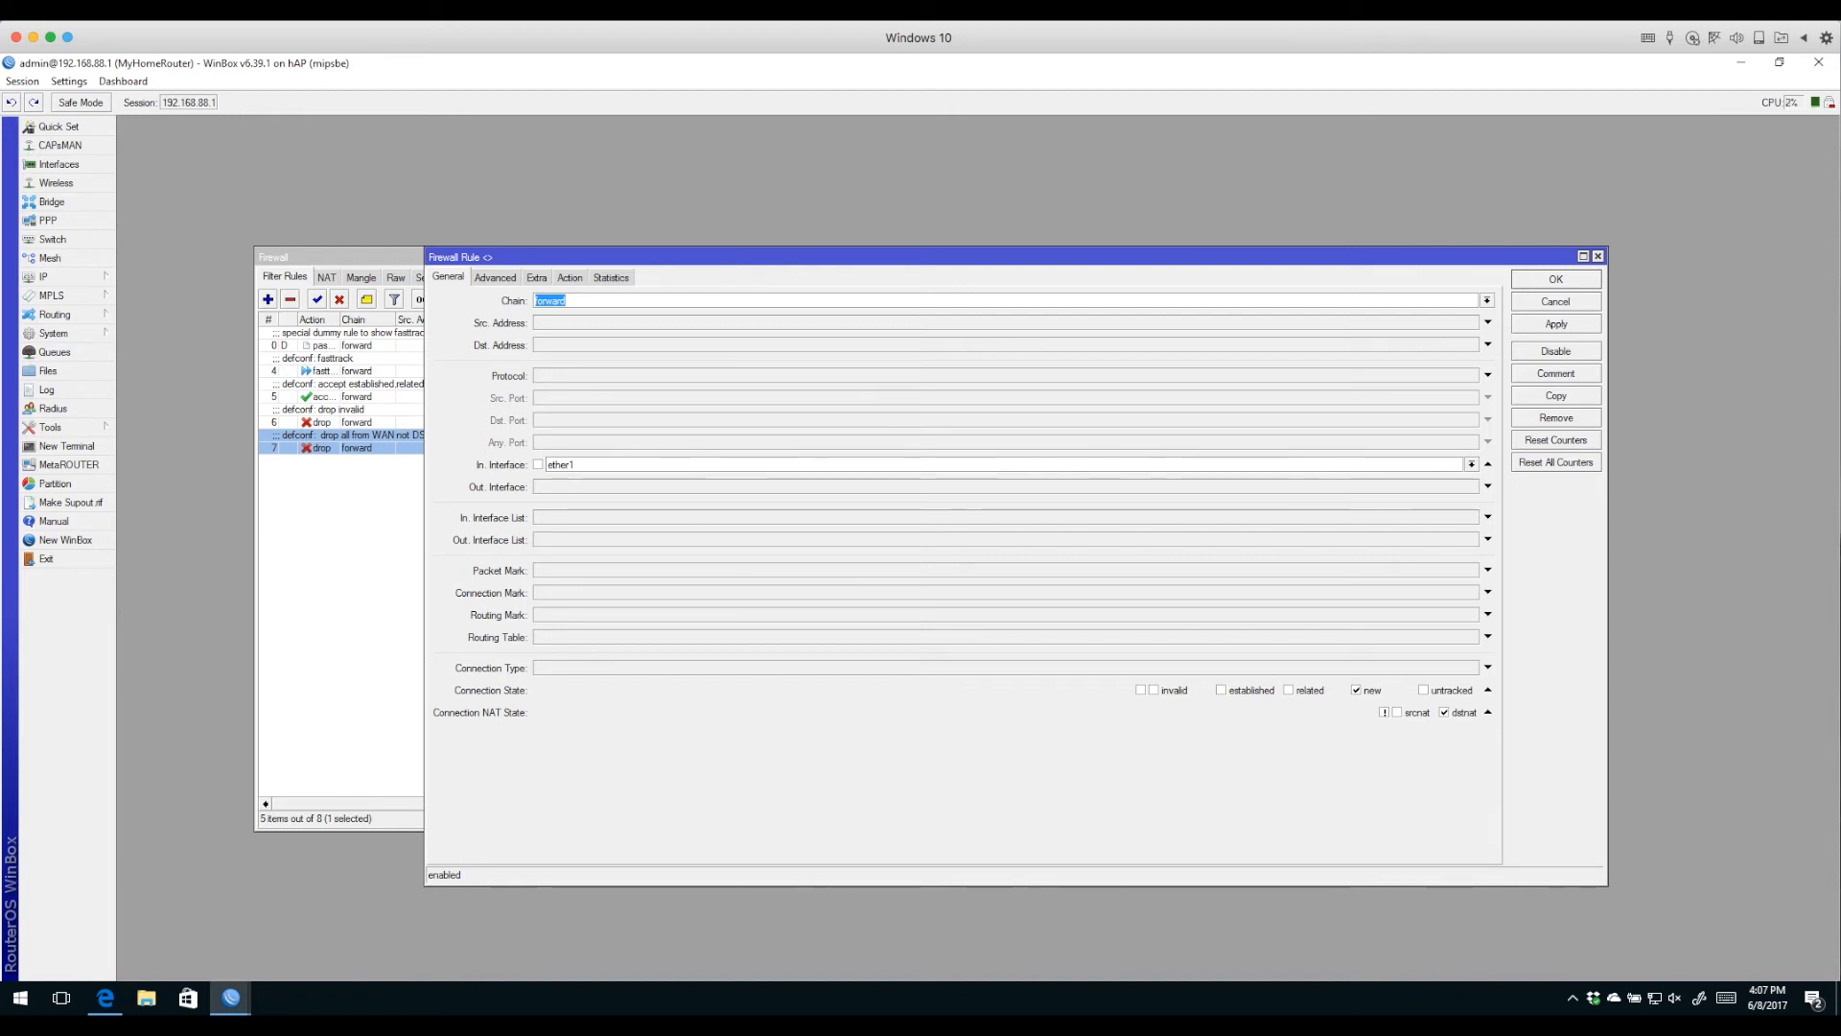
{"action": "left_click", "coordinate": [1556, 302]}
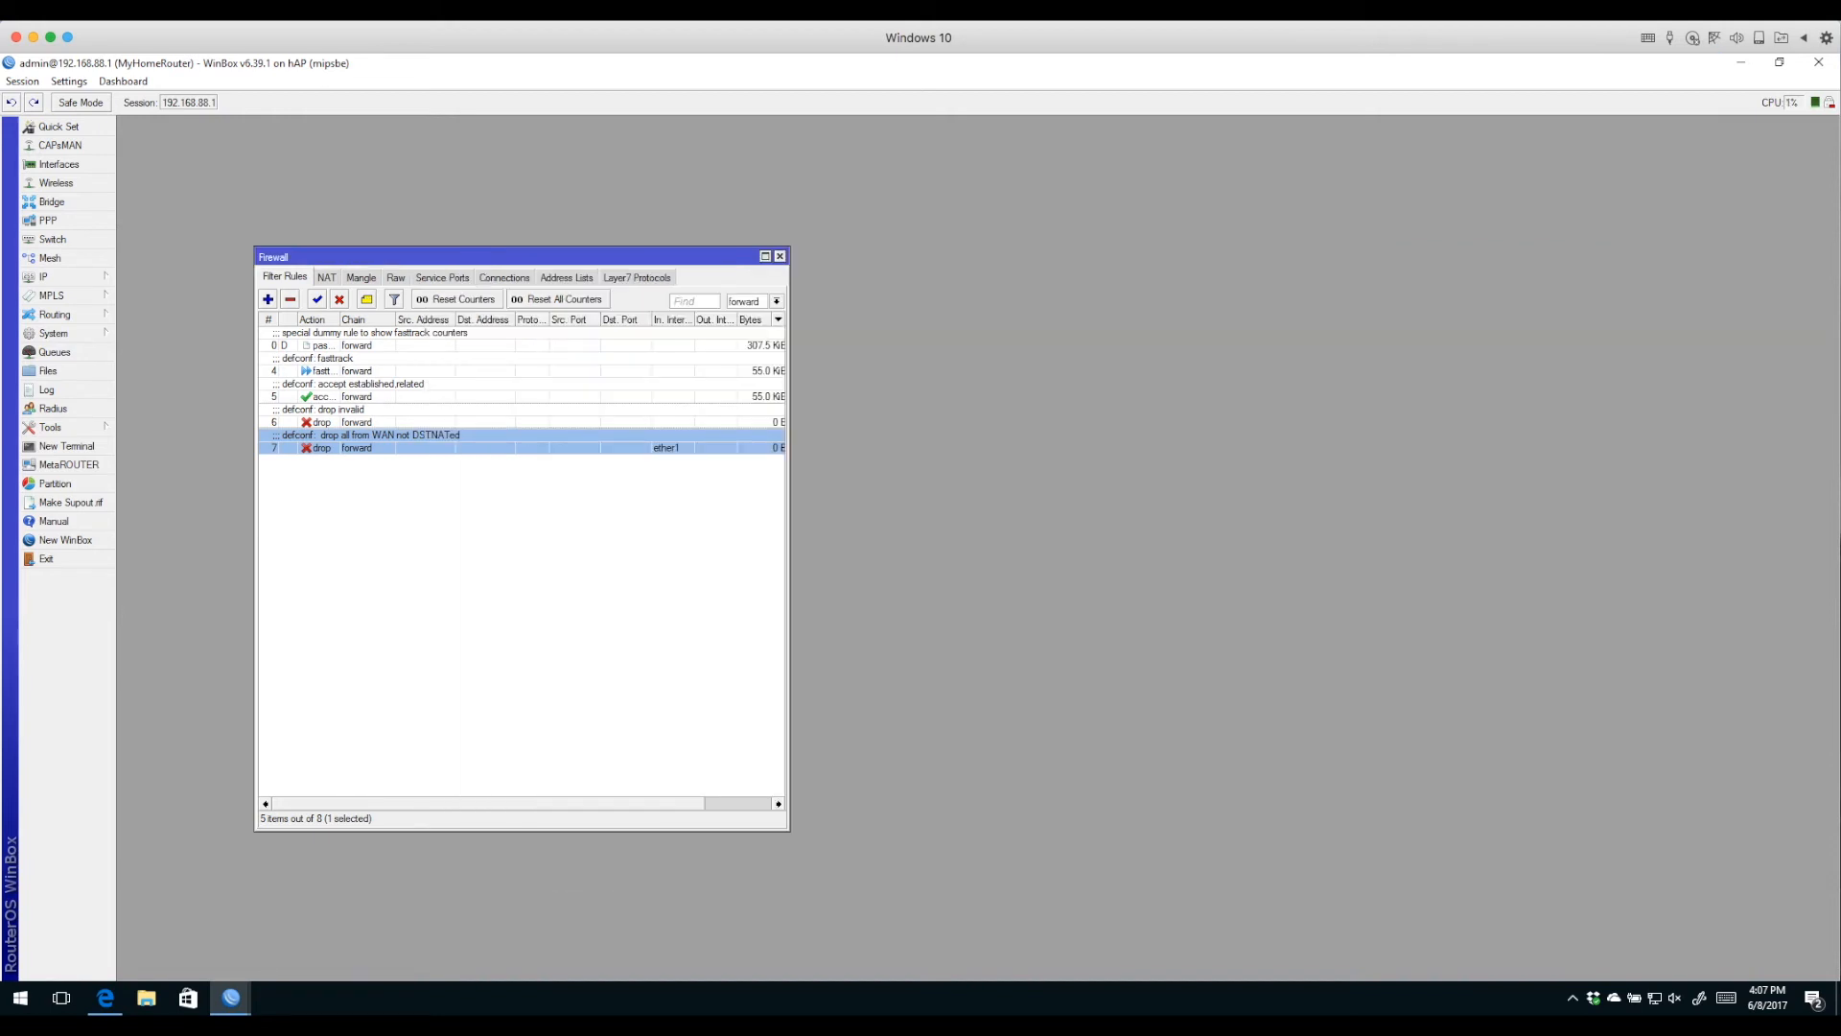
Review the chain, out-interface and action of the default masquerade NAT rule, and place its window clear of the rule list.
{"action": "left_click", "coordinate": [327, 277]}
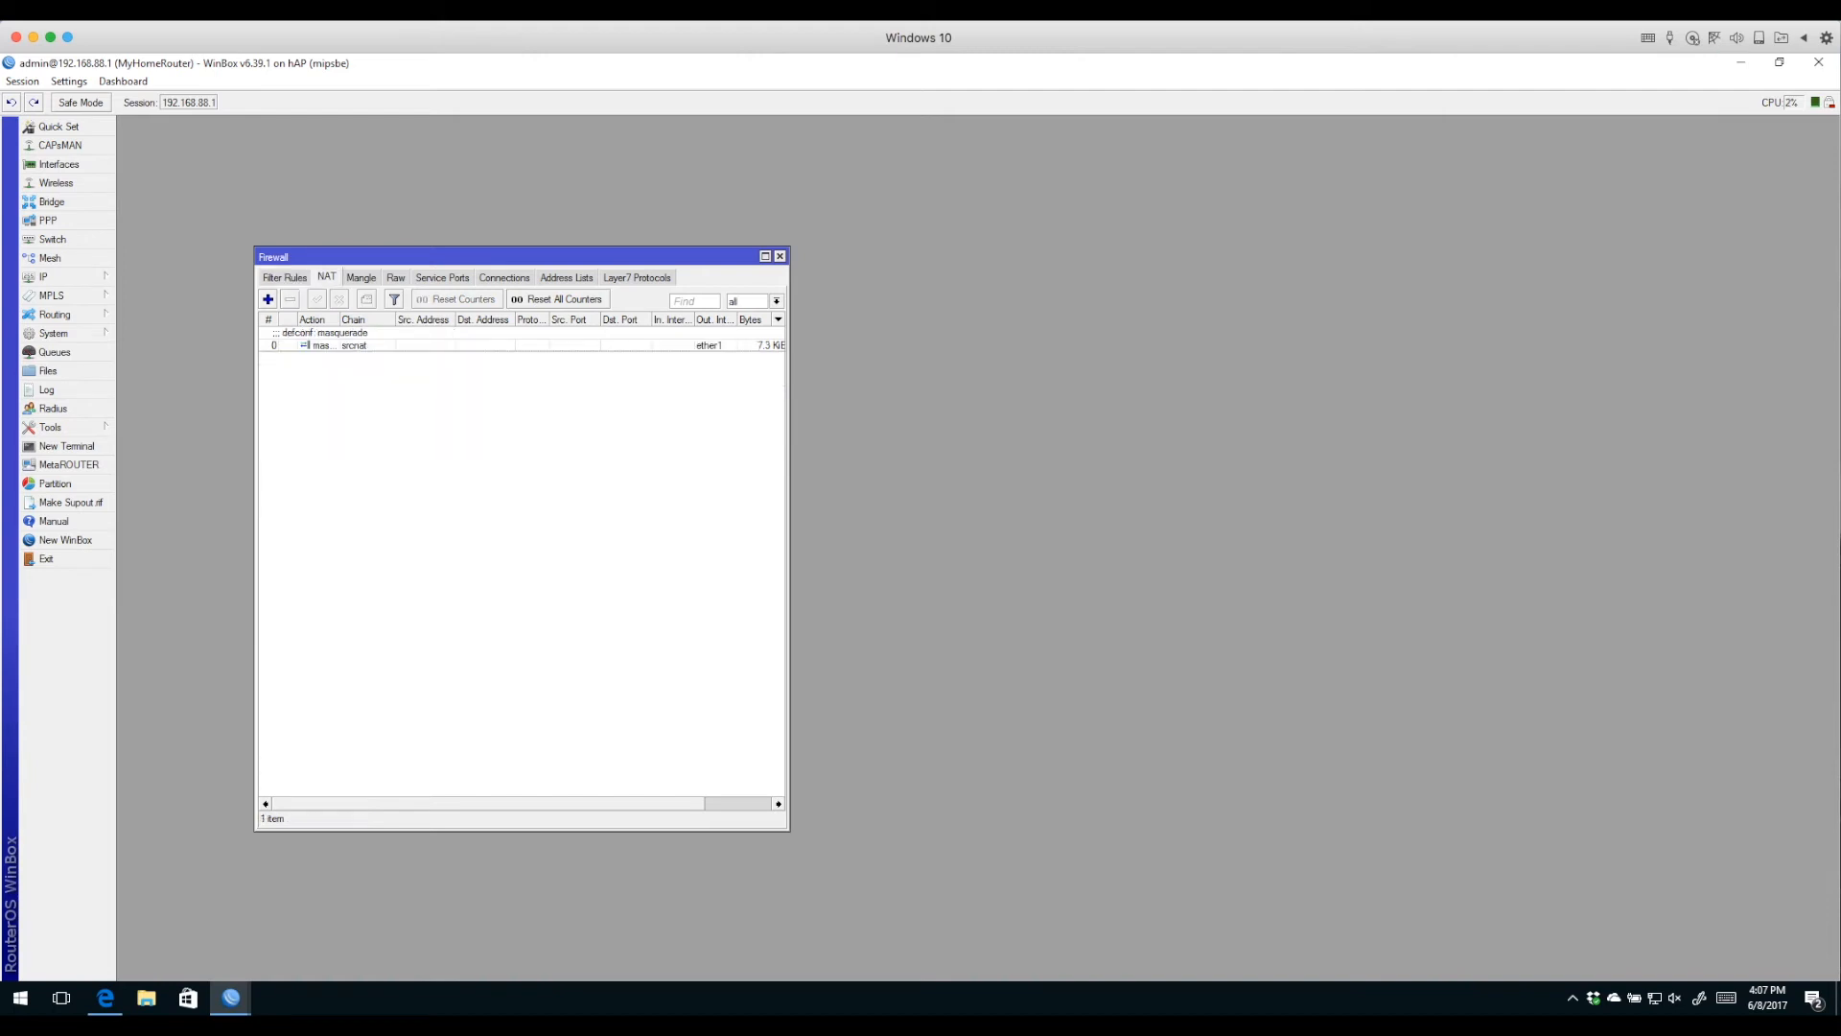
{"action": "double_click", "coordinate": [354, 345]}
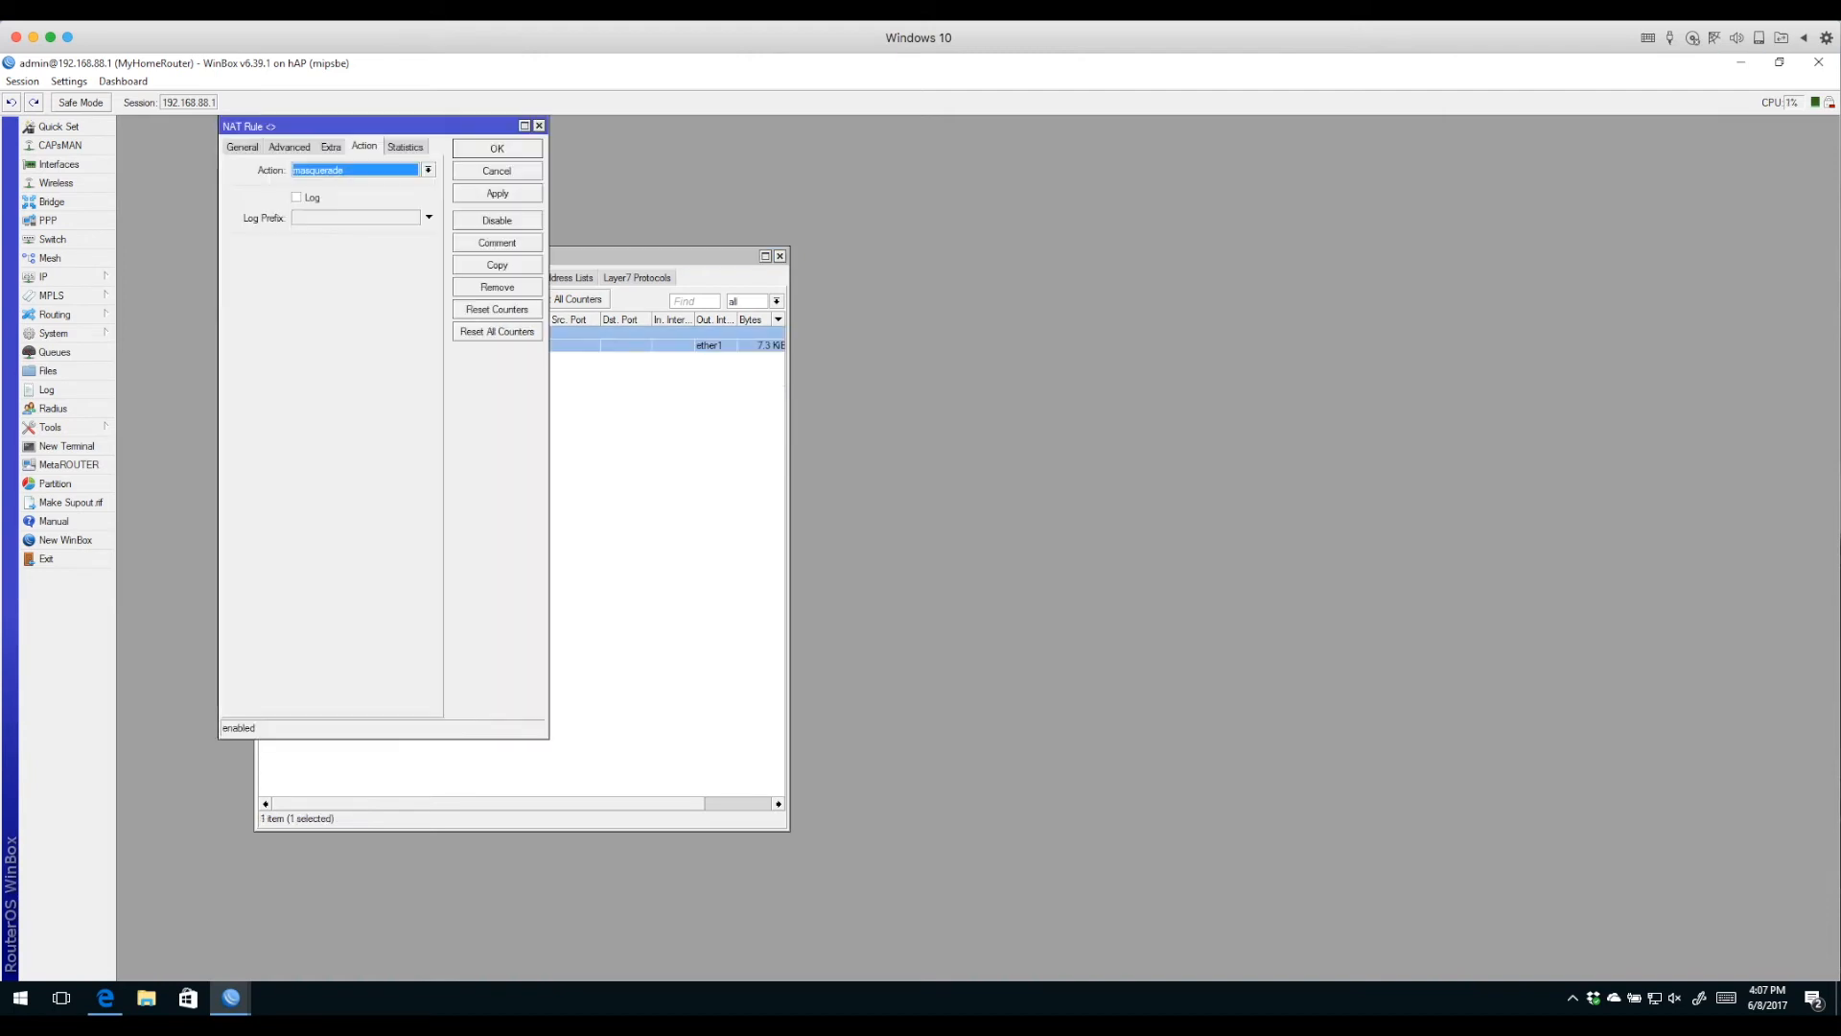
{"action": "left_click_drag", "start_coordinate": [549, 118], "coordinate": [1035, 260]}
{"action": "left_click", "coordinate": [242, 290]}
{"action": "left_click", "coordinate": [337, 313]}
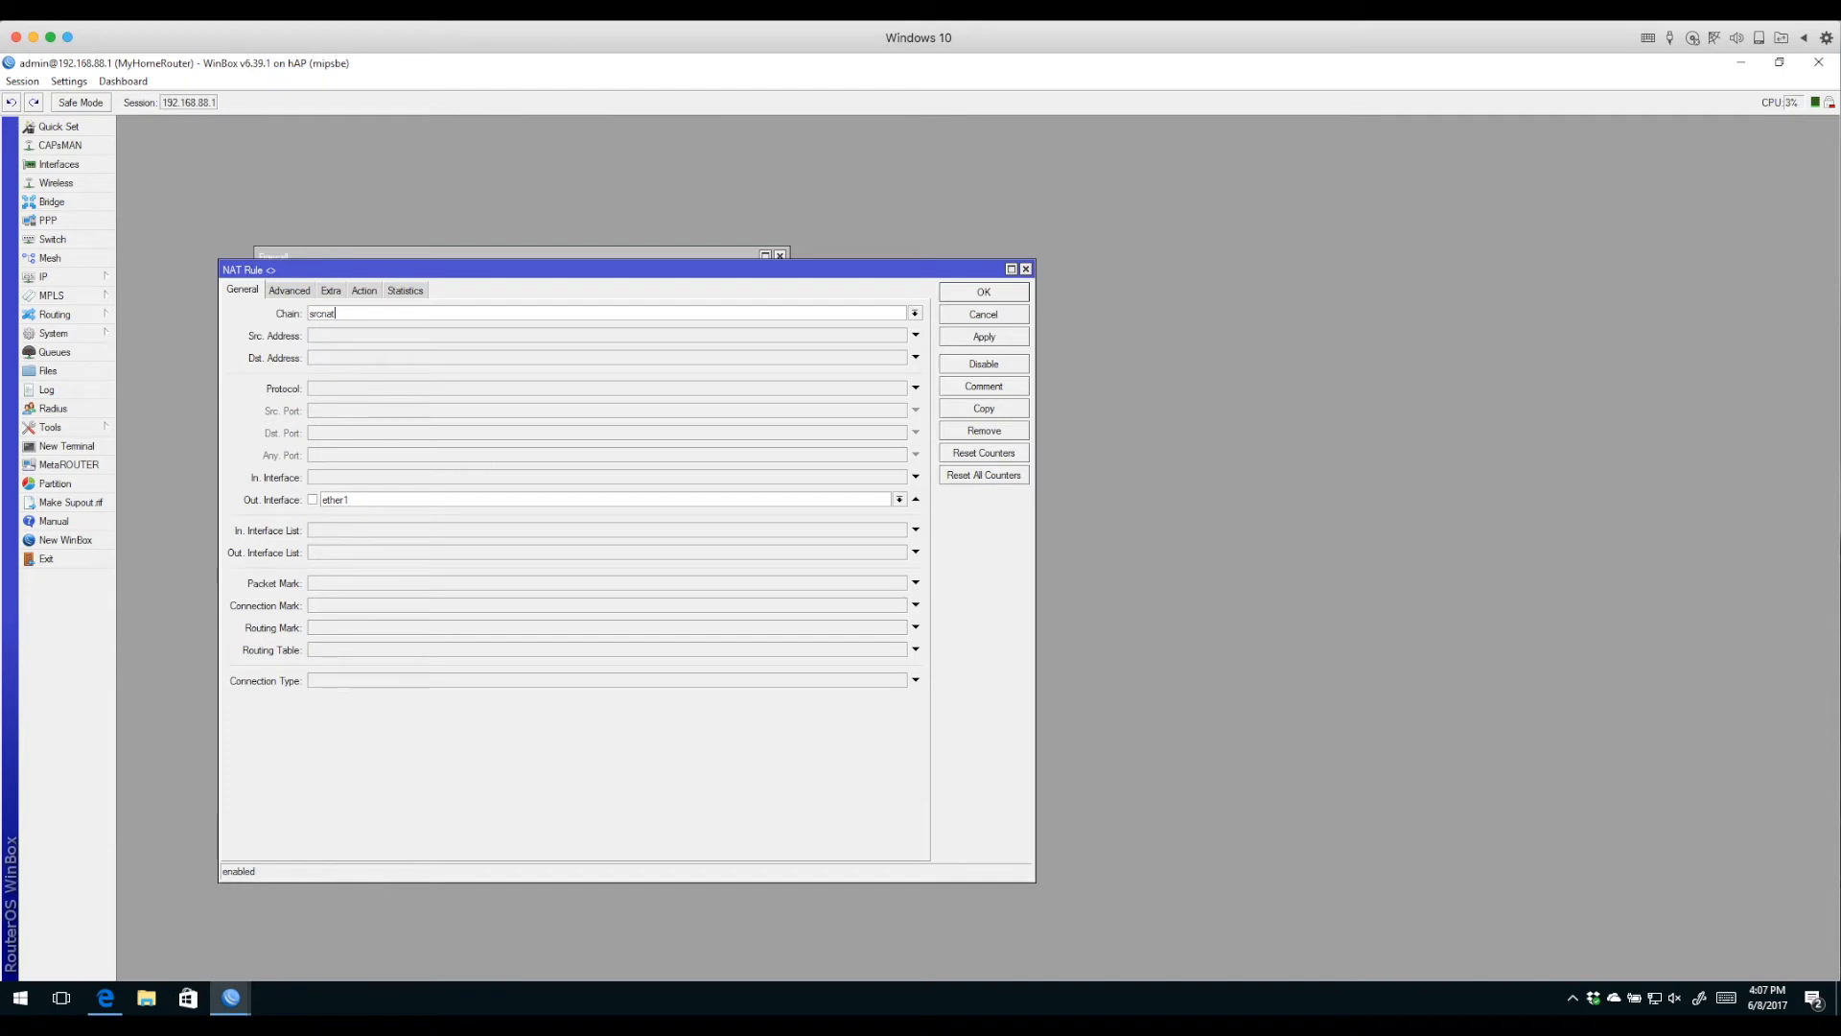
{"action": "left_click", "coordinate": [364, 291]}
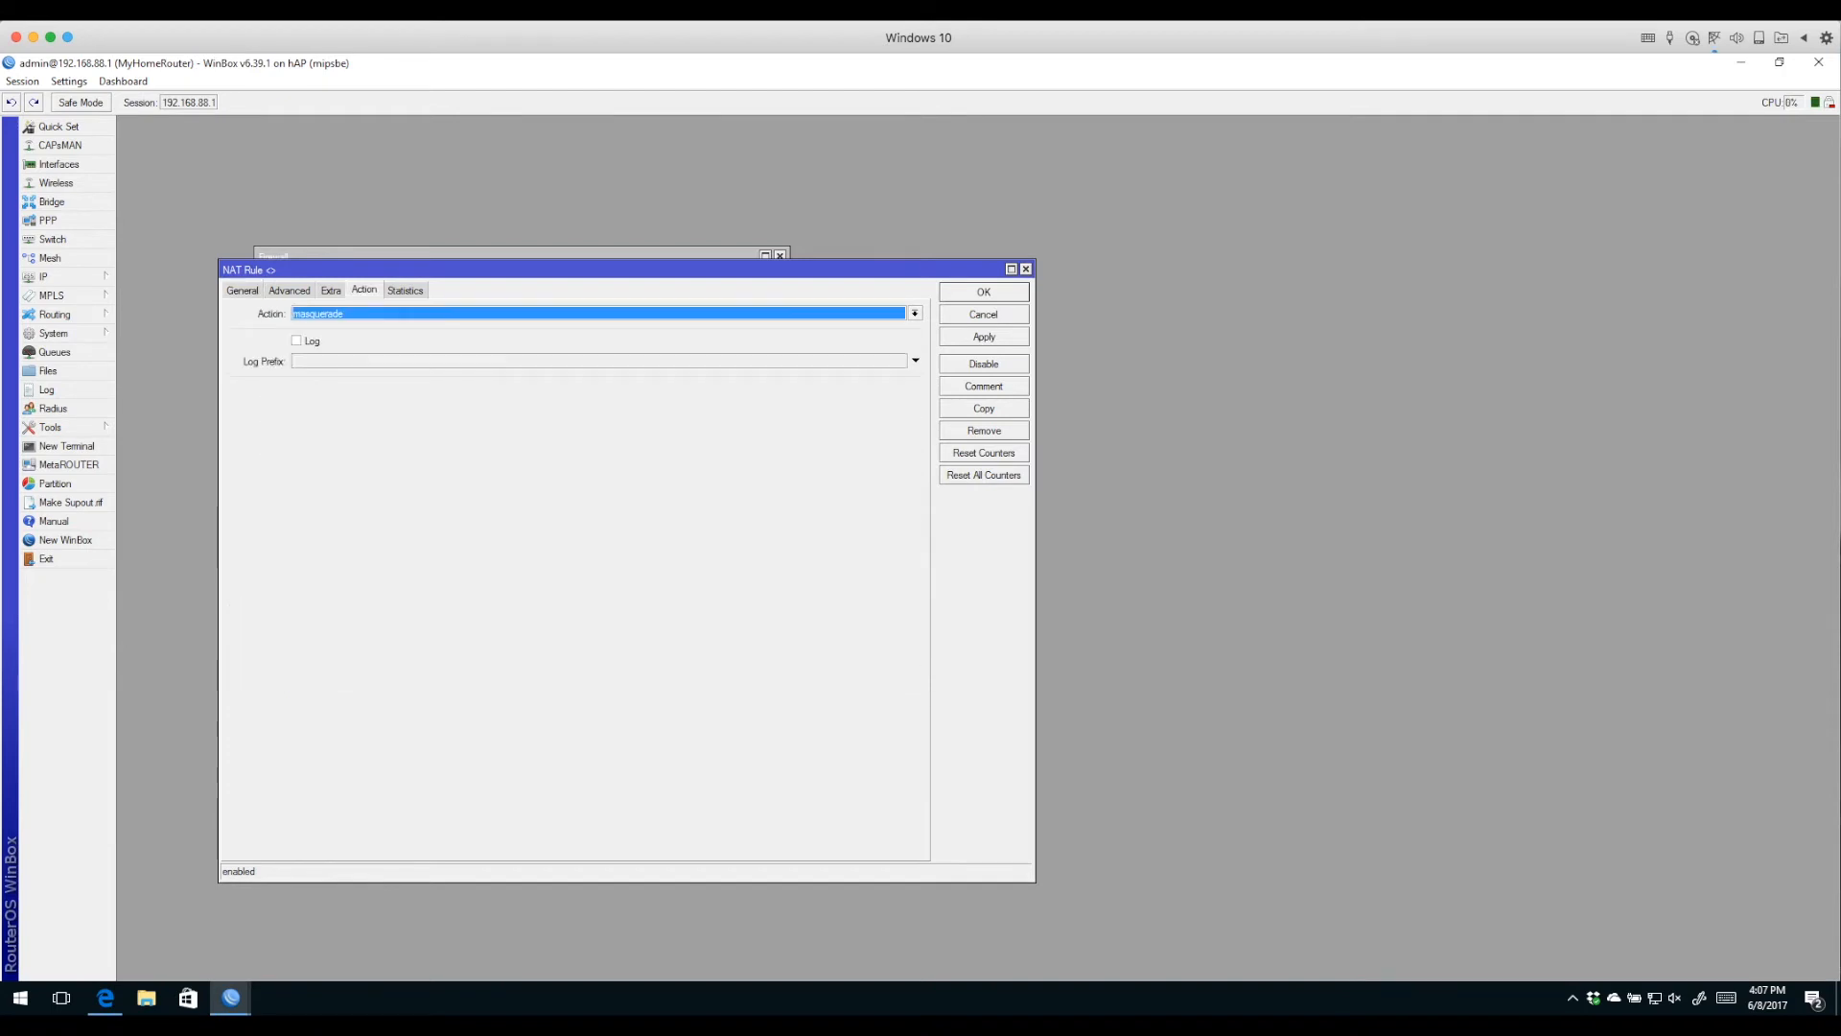
{"action": "left_click_drag", "start_coordinate": [403, 270], "coordinate": [642, 164]}
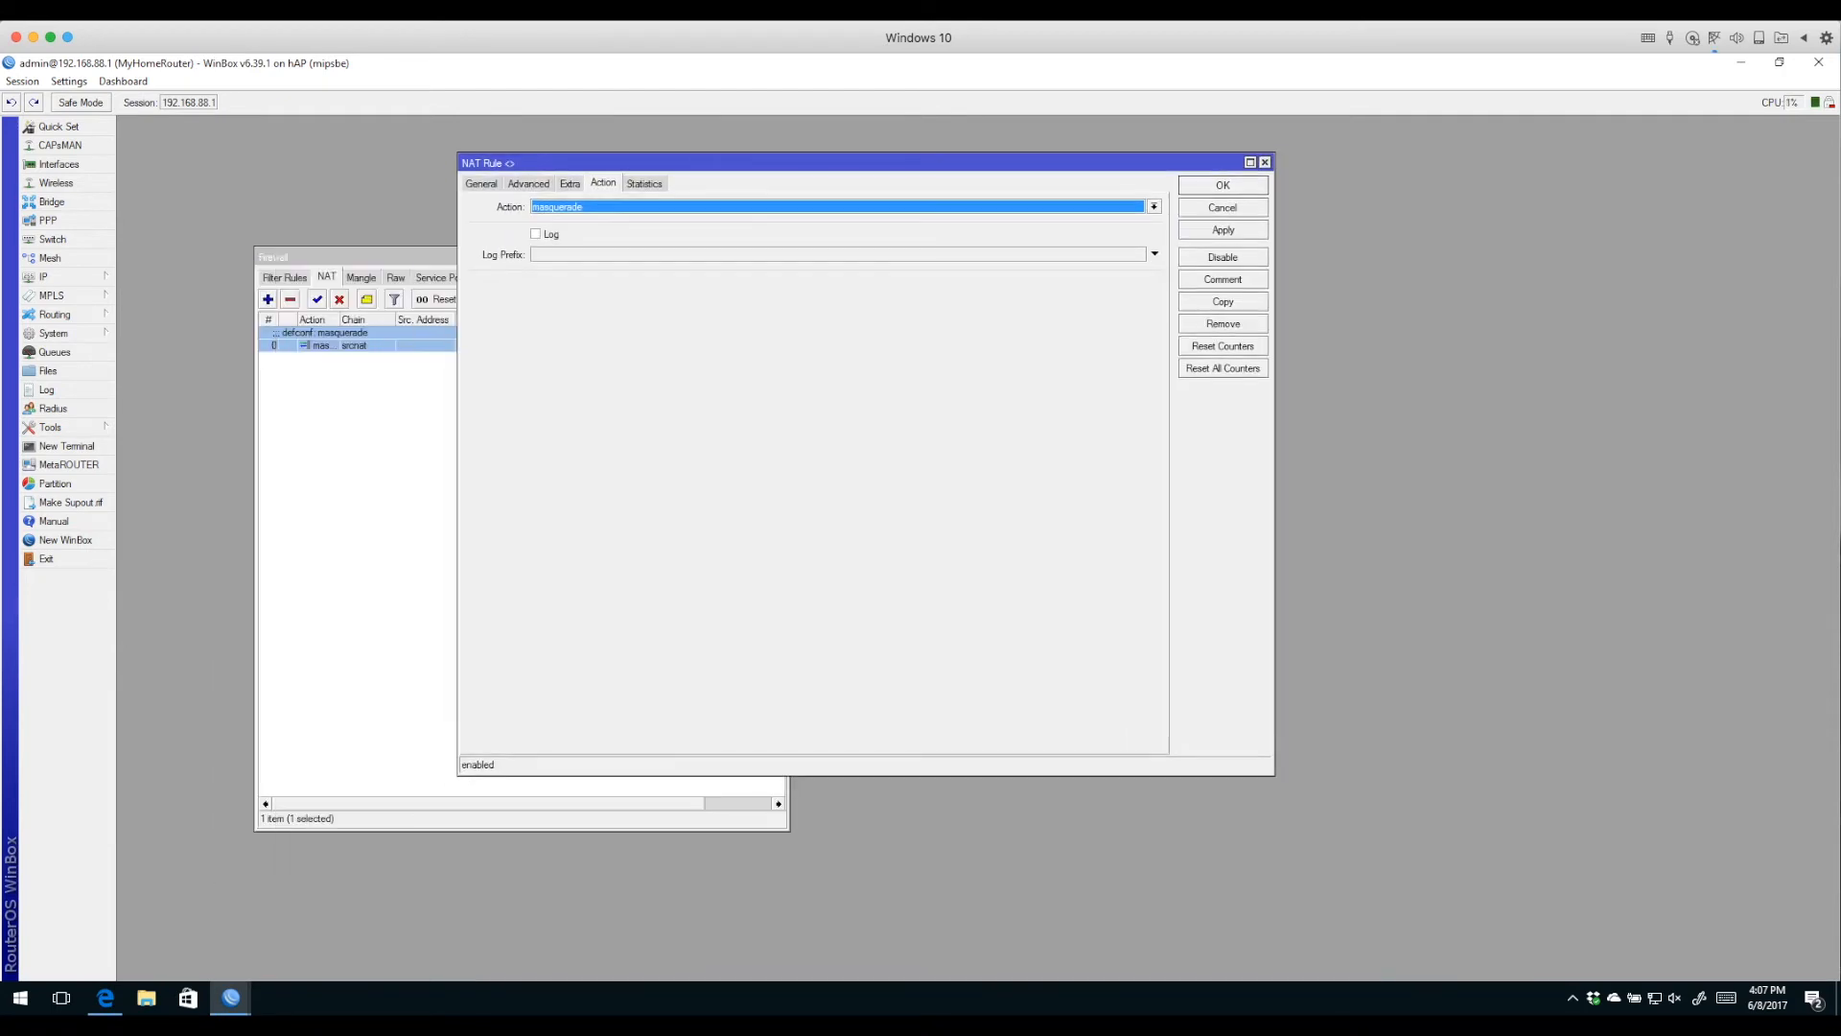
Ping 8.8.8.8 from a new router terminal, and position the terminal so the NAT rule's controls stay accessible.
{"action": "left_click", "coordinate": [66, 446]}
{"action": "type", "text": "ping 8.8.8.8"}
{"action": "key", "text": "Return"}
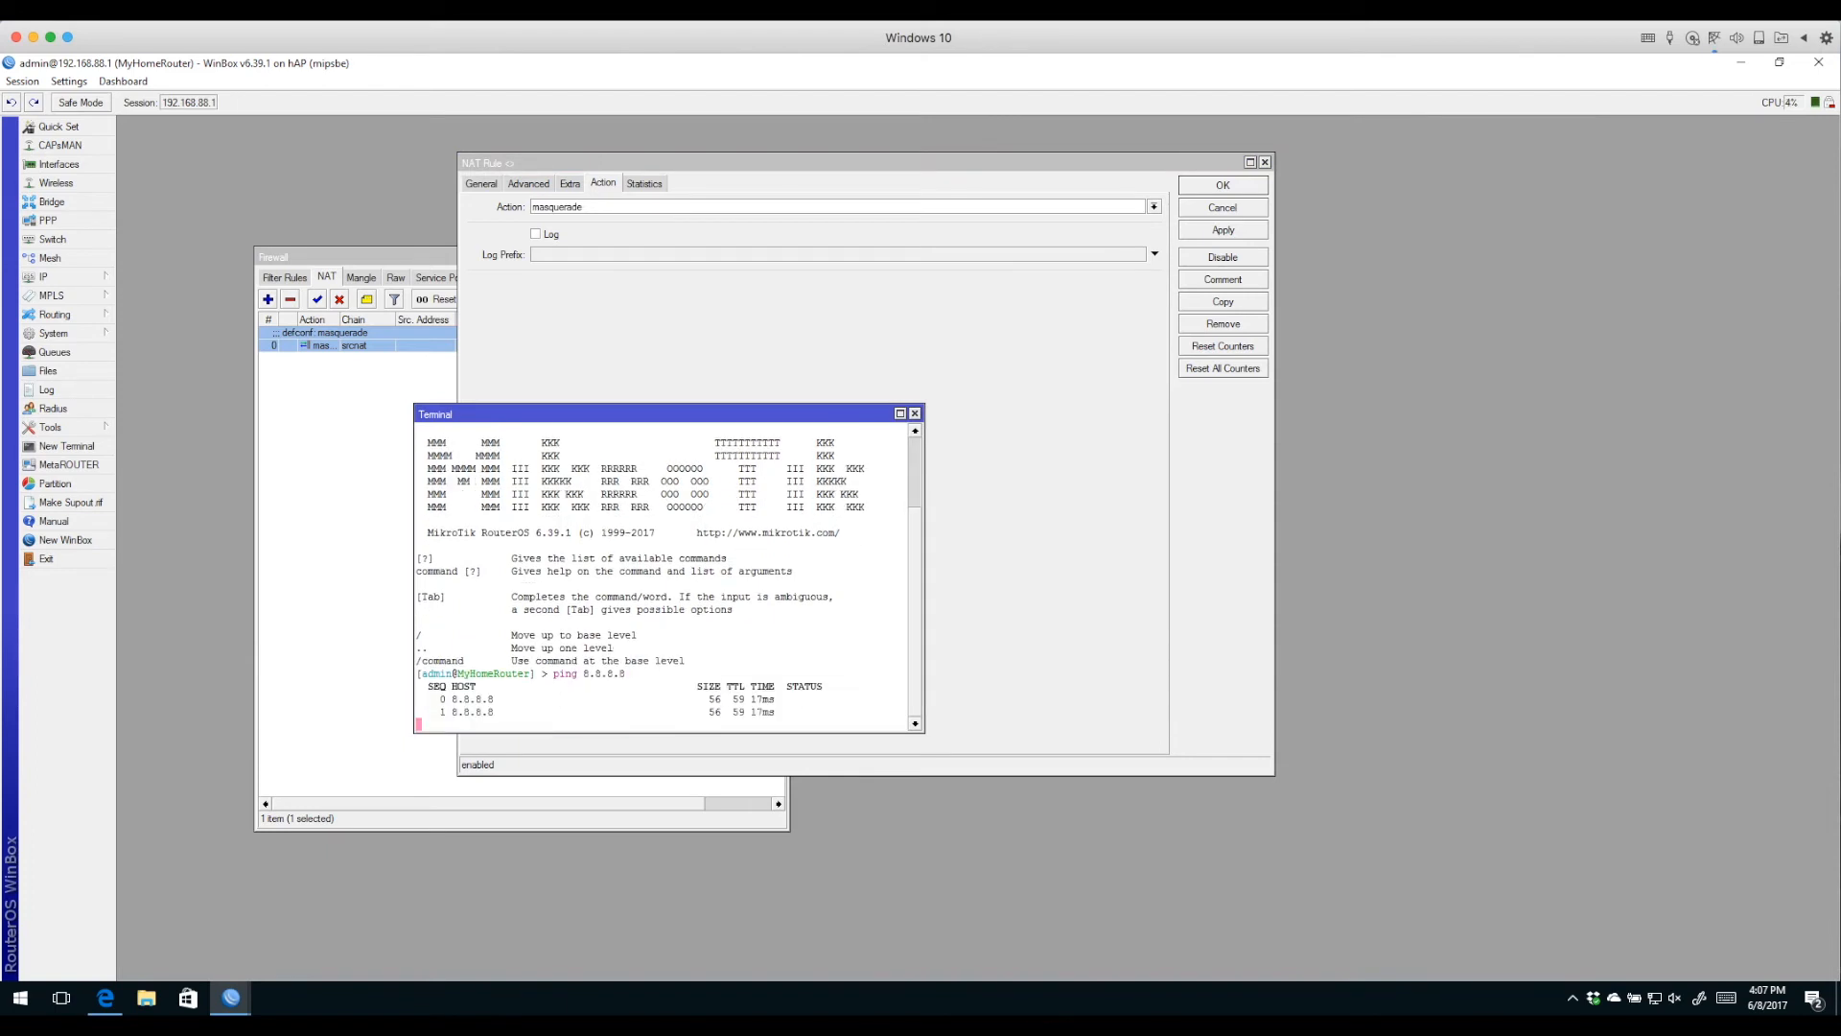
{"action": "left_click_drag", "start_coordinate": [576, 414], "coordinate": [345, 449]}
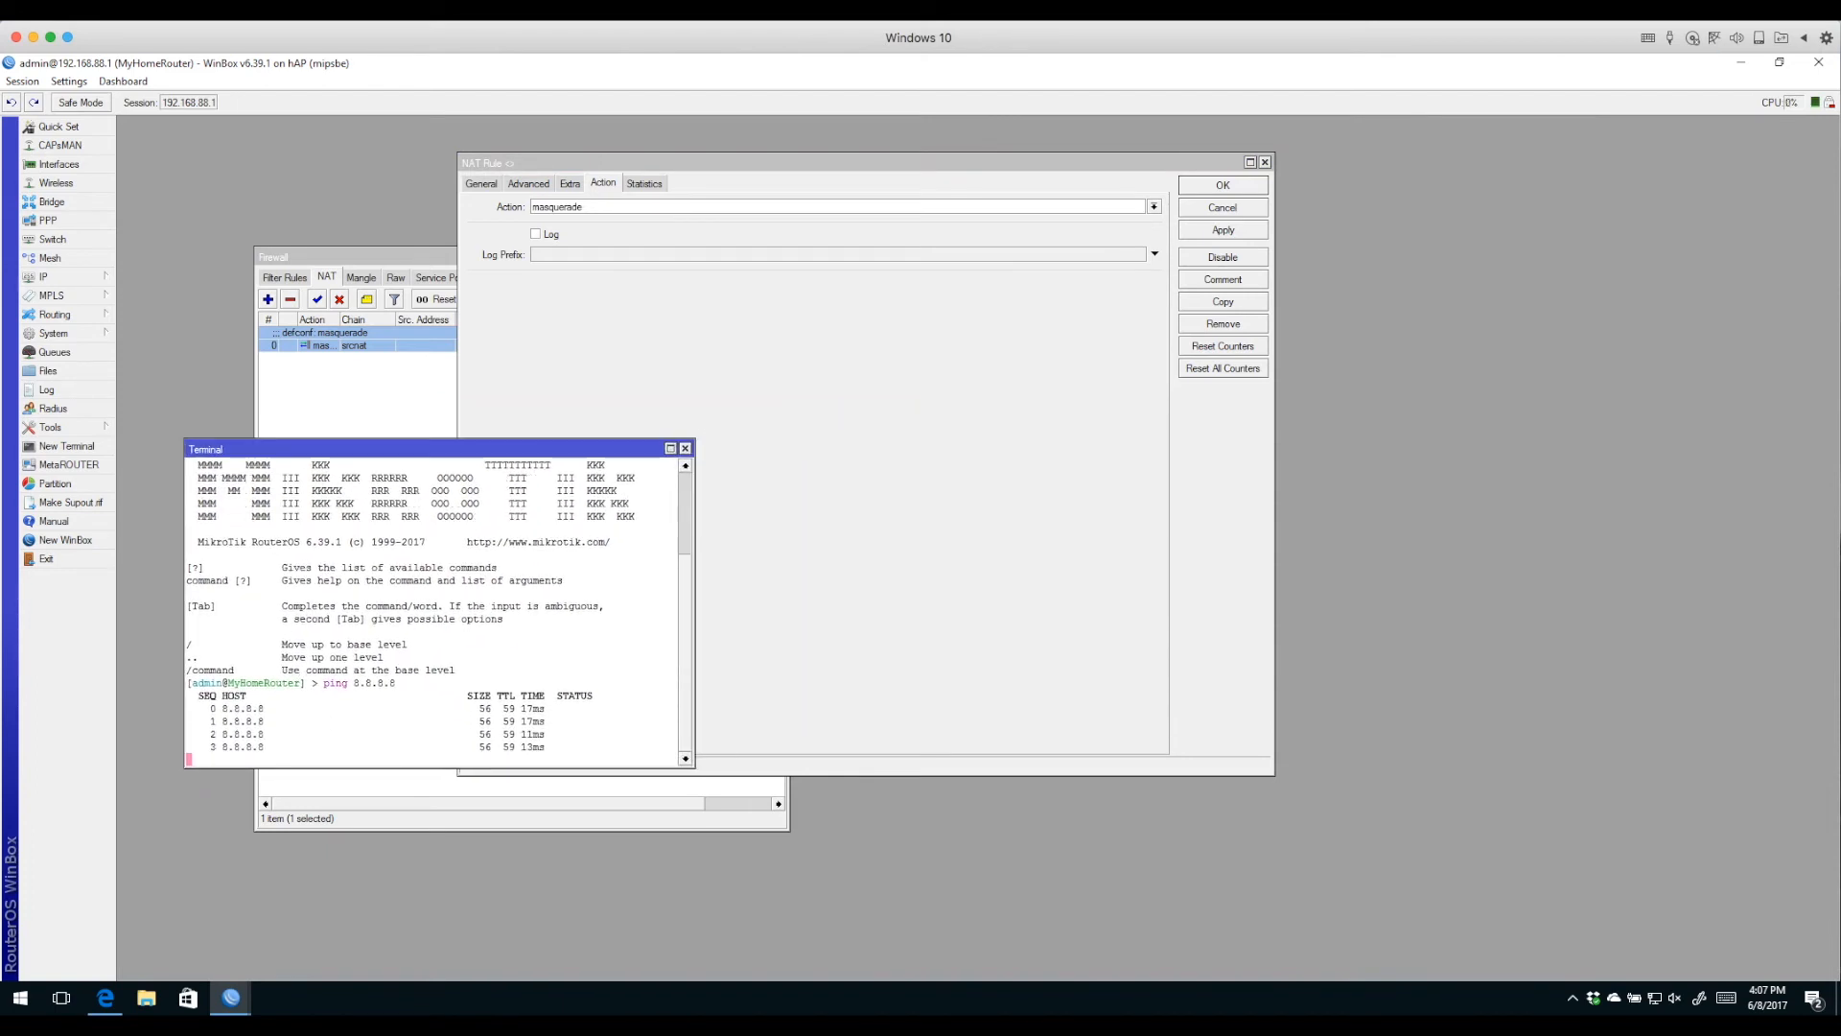
Disable the masquerade rule while repeating the router terminal's ping to 8.8.8.8, and re-enable the rule after closing the terminal.
{"action": "left_click", "coordinate": [1222, 257]}
{"action": "left_click", "coordinate": [360, 613]}
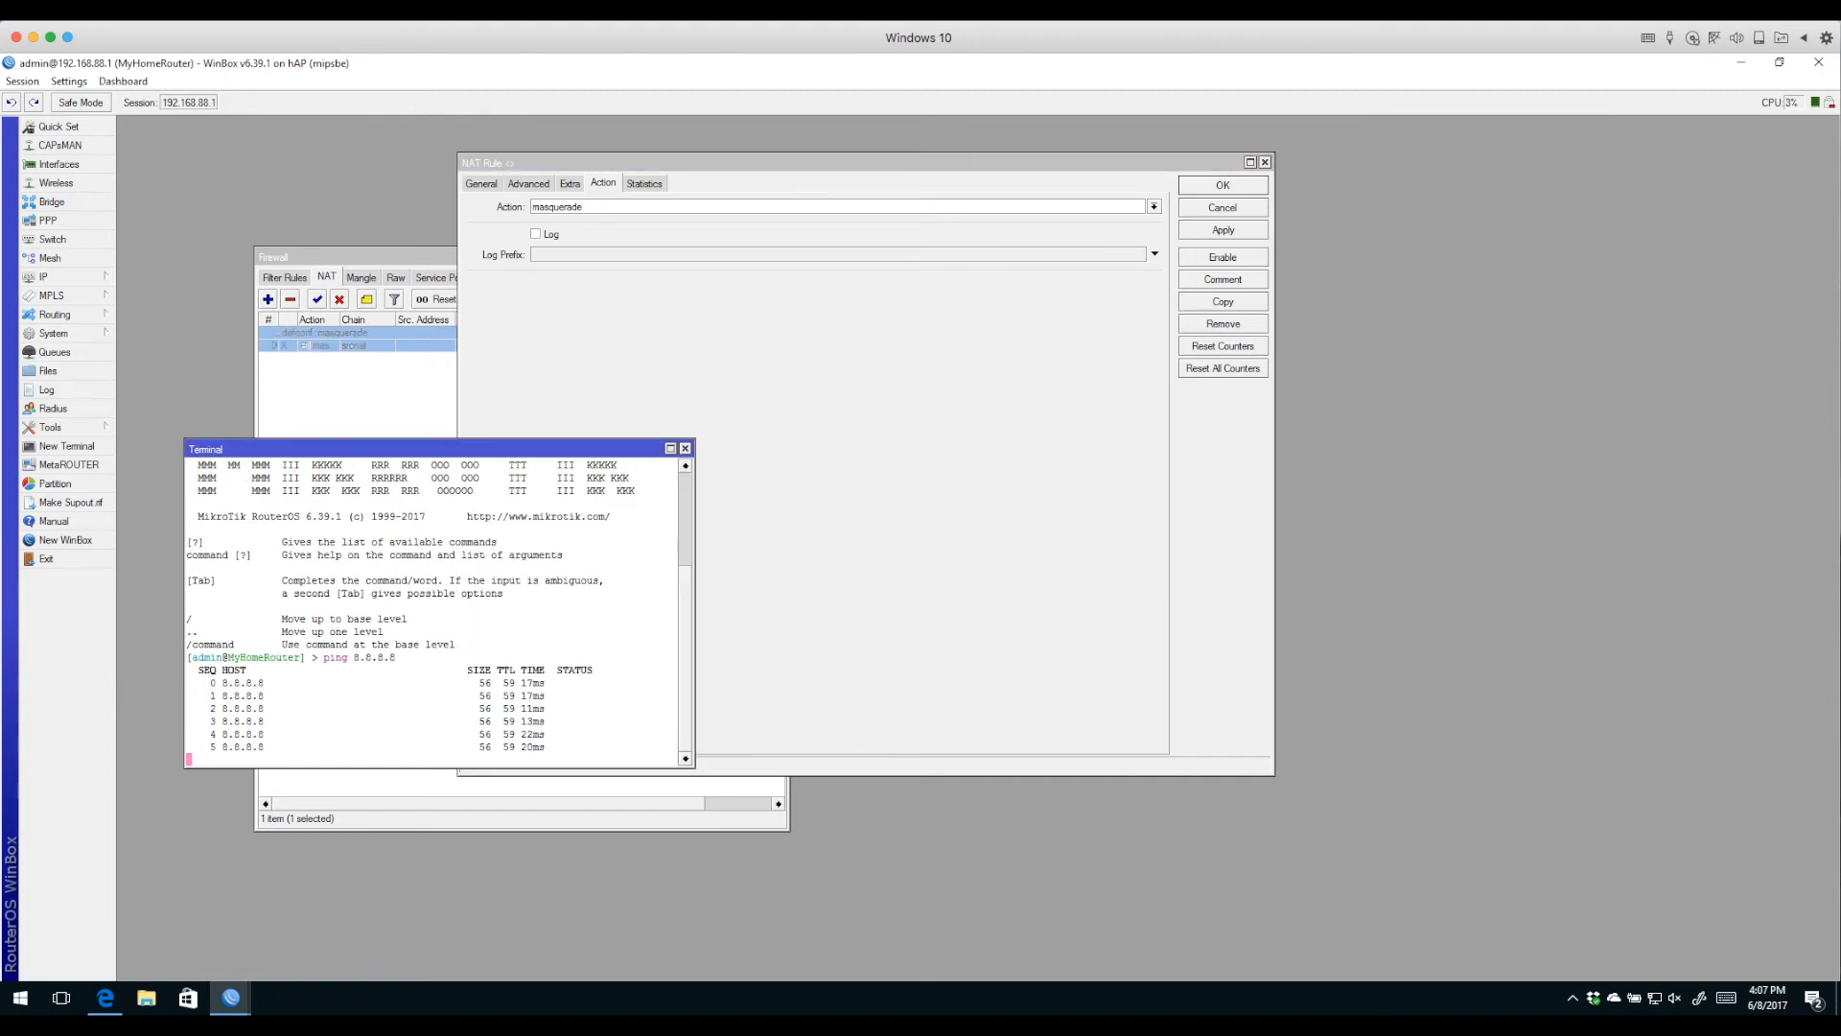
{"action": "key", "text": "ctrl+c"}
{"action": "key", "text": "Up"}
{"action": "key", "text": "Return"}
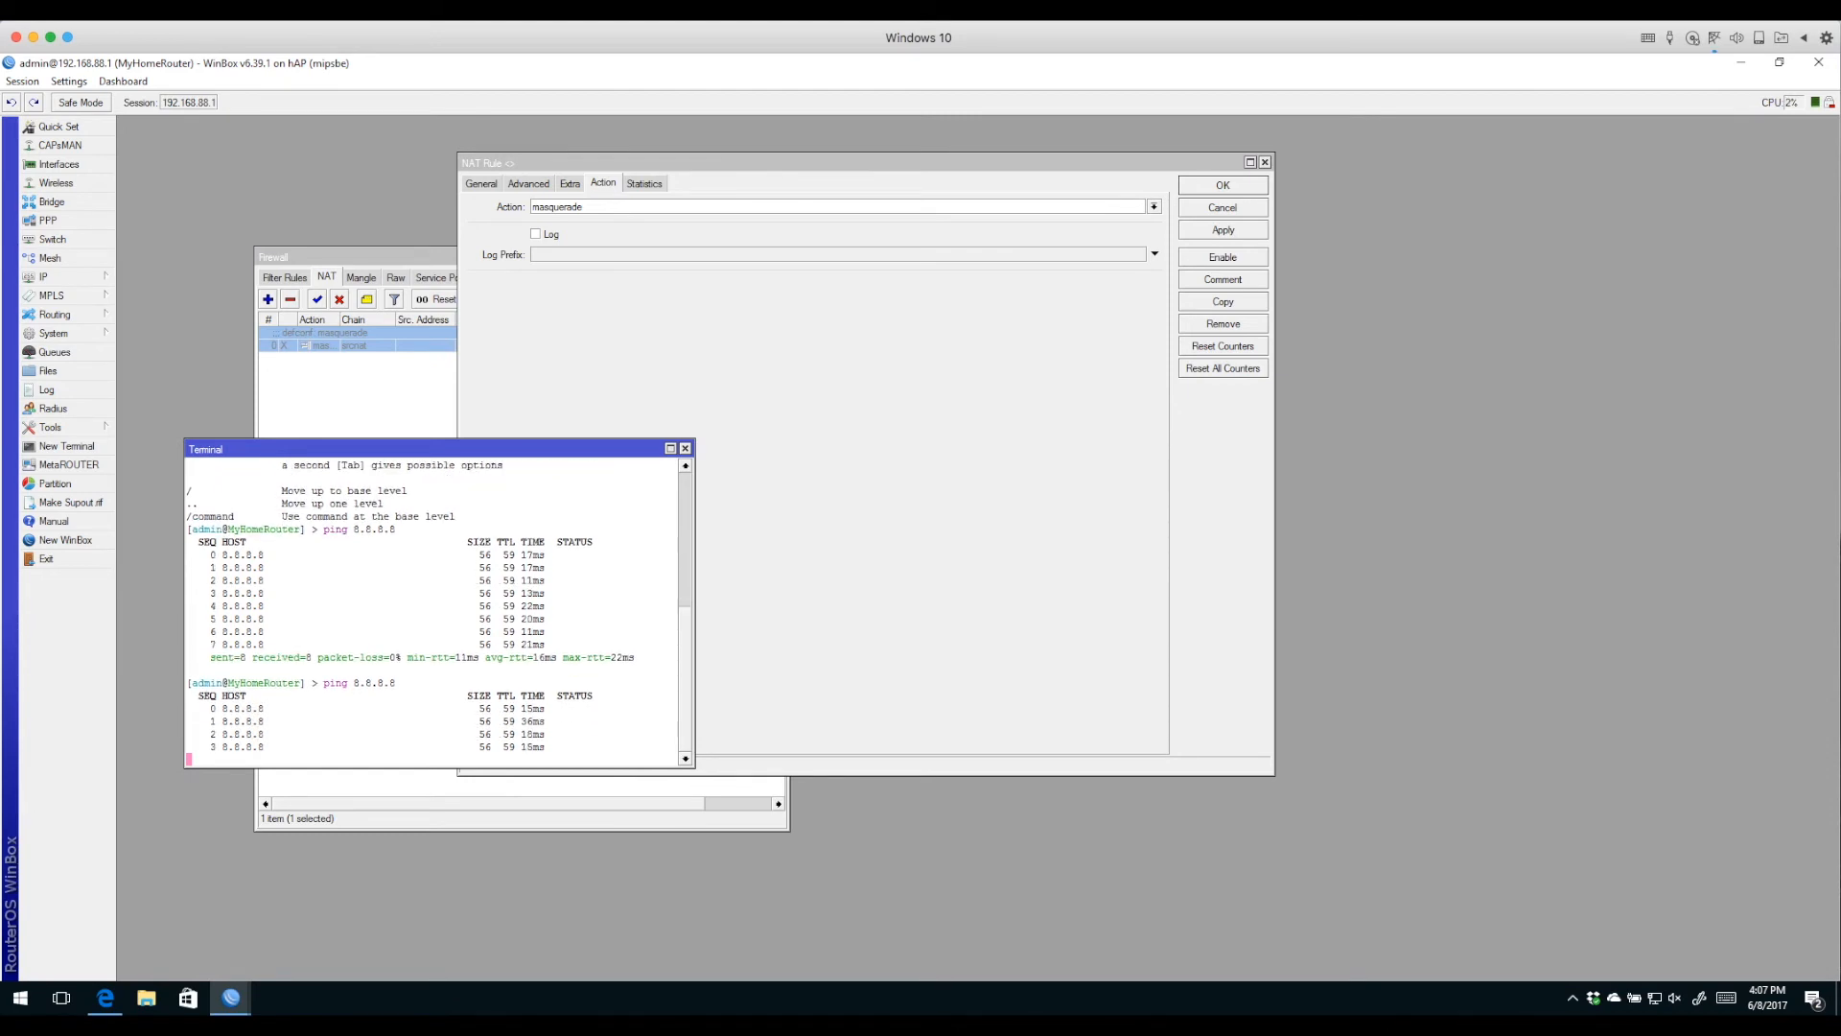
{"action": "key", "text": "Escape"}
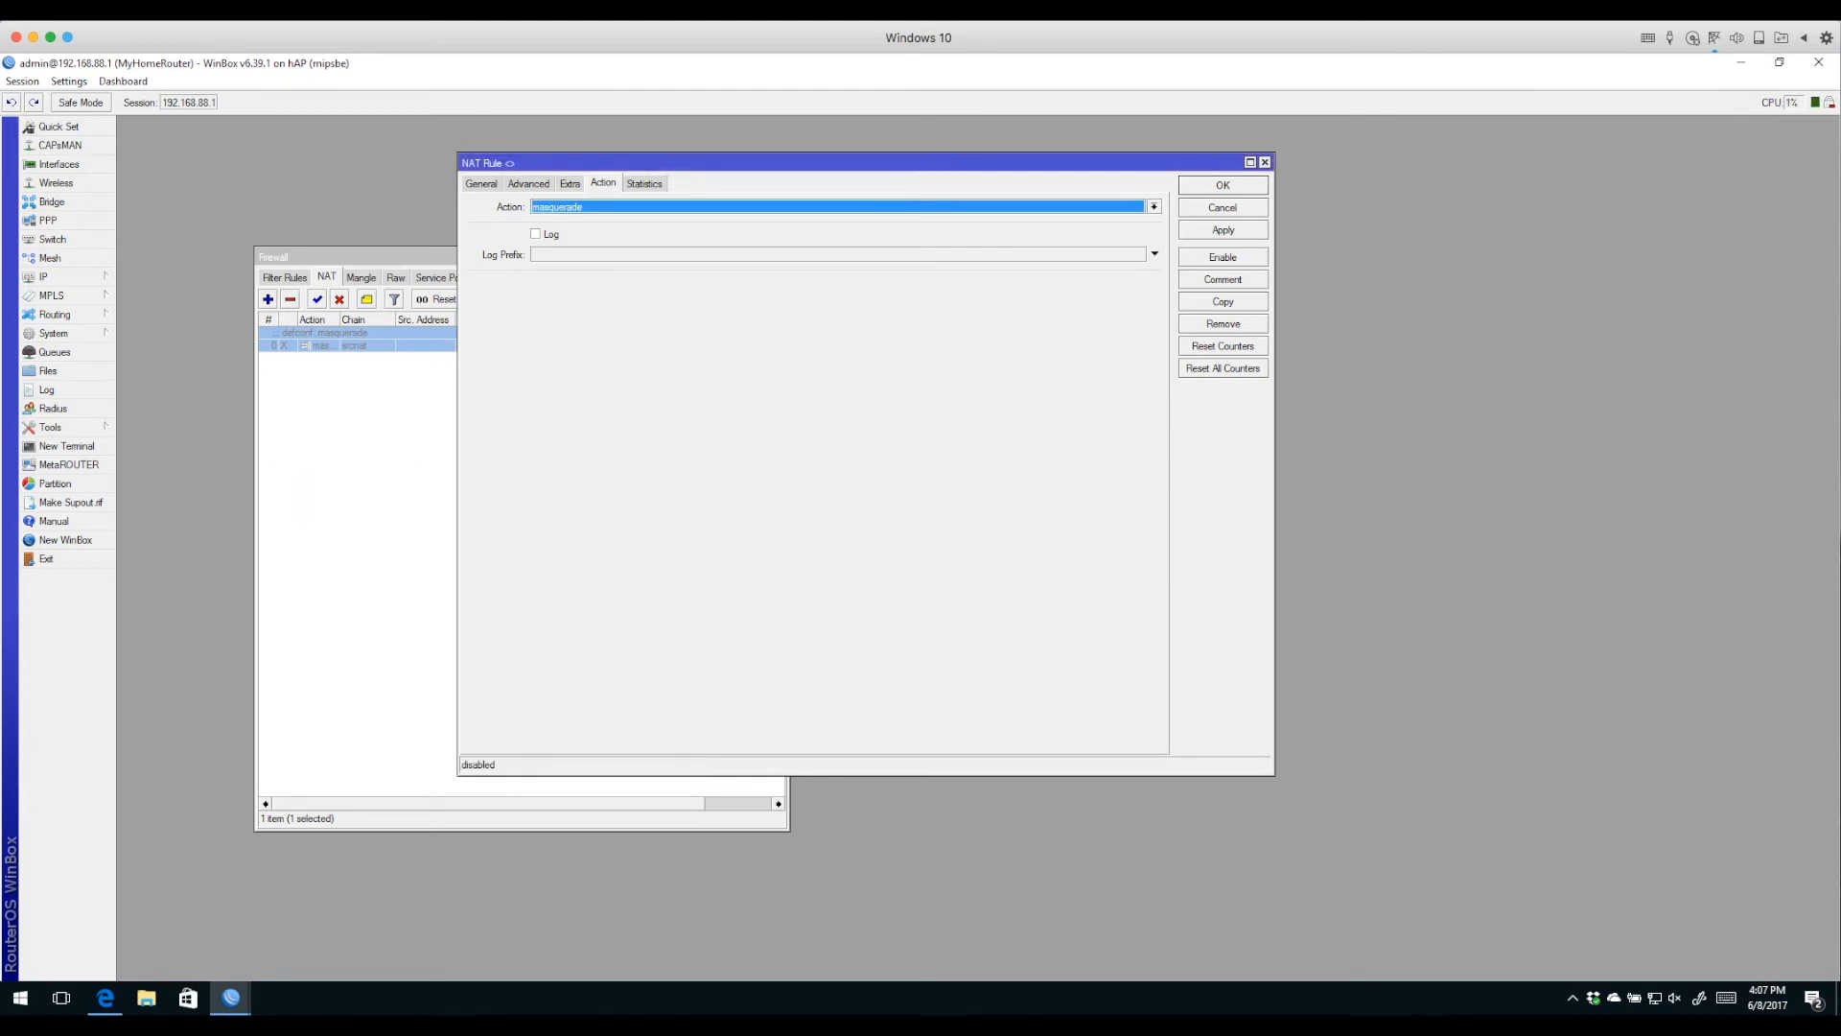
{"action": "key", "text": "Escape"}
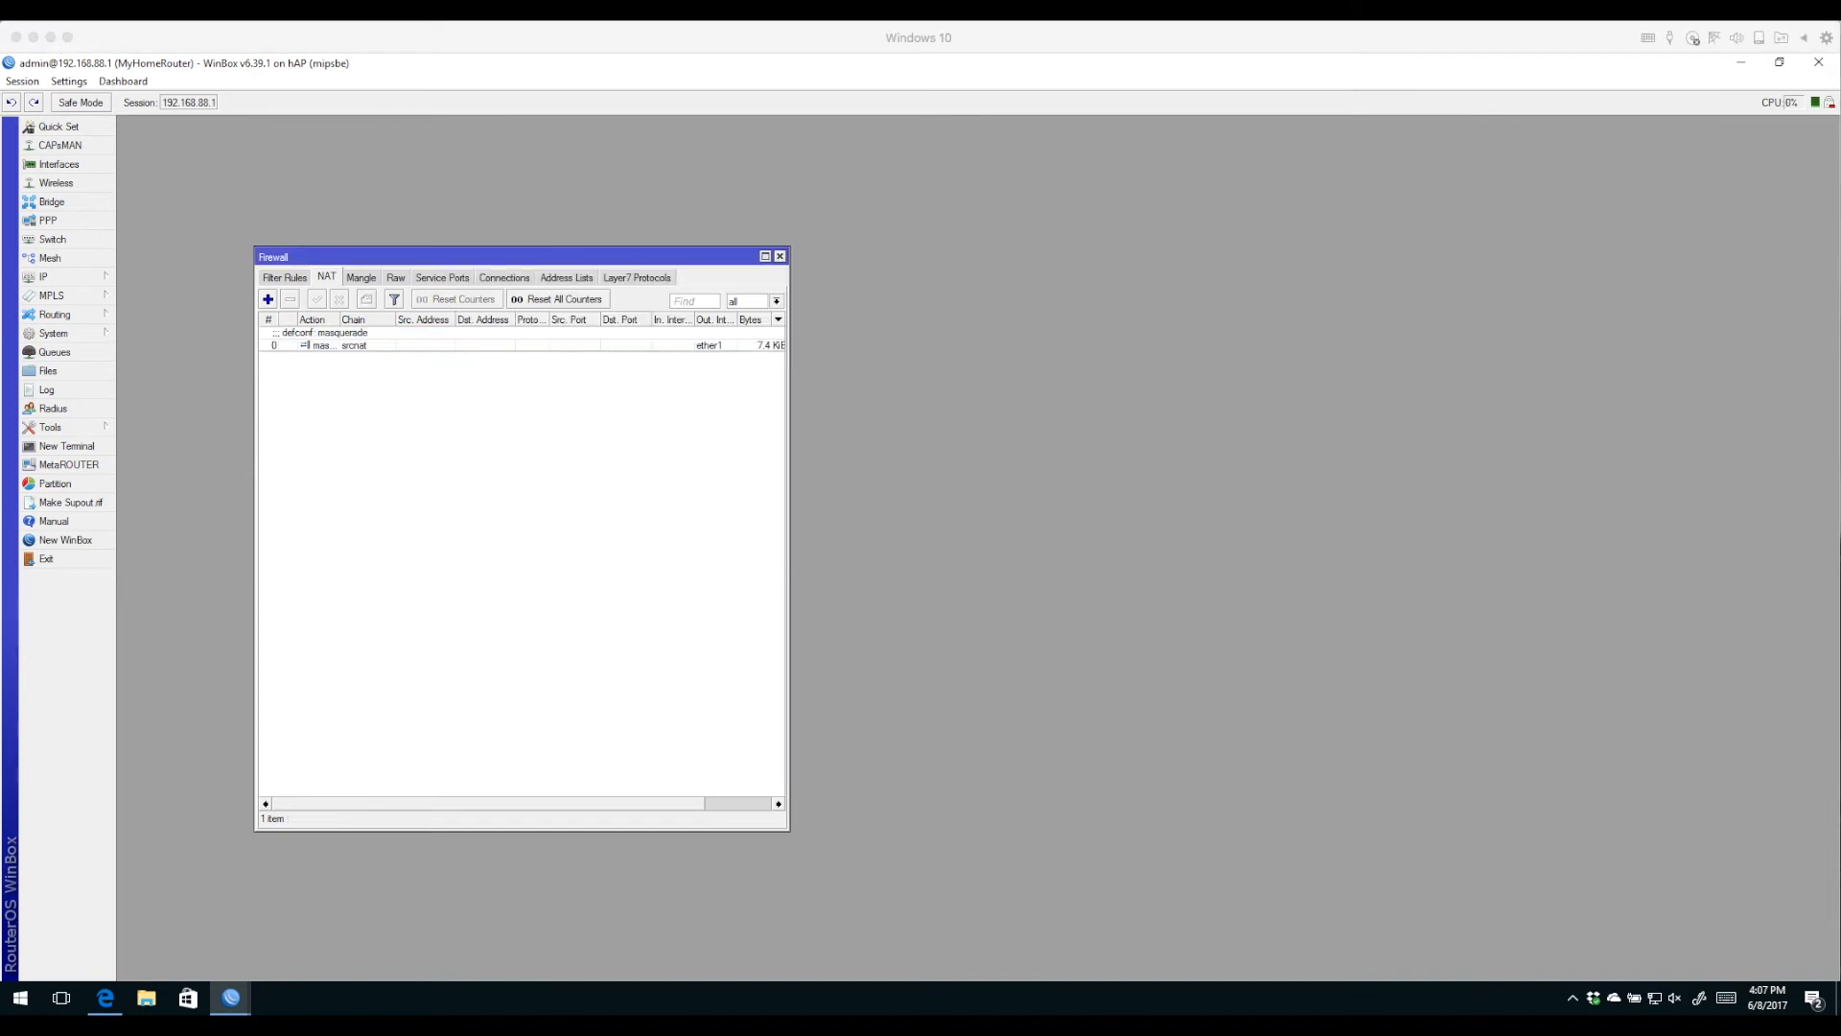
Reopen the masquerade NAT rule and review its chain and out-interface in the general settings.
{"action": "double_click", "coordinate": [353, 345]}
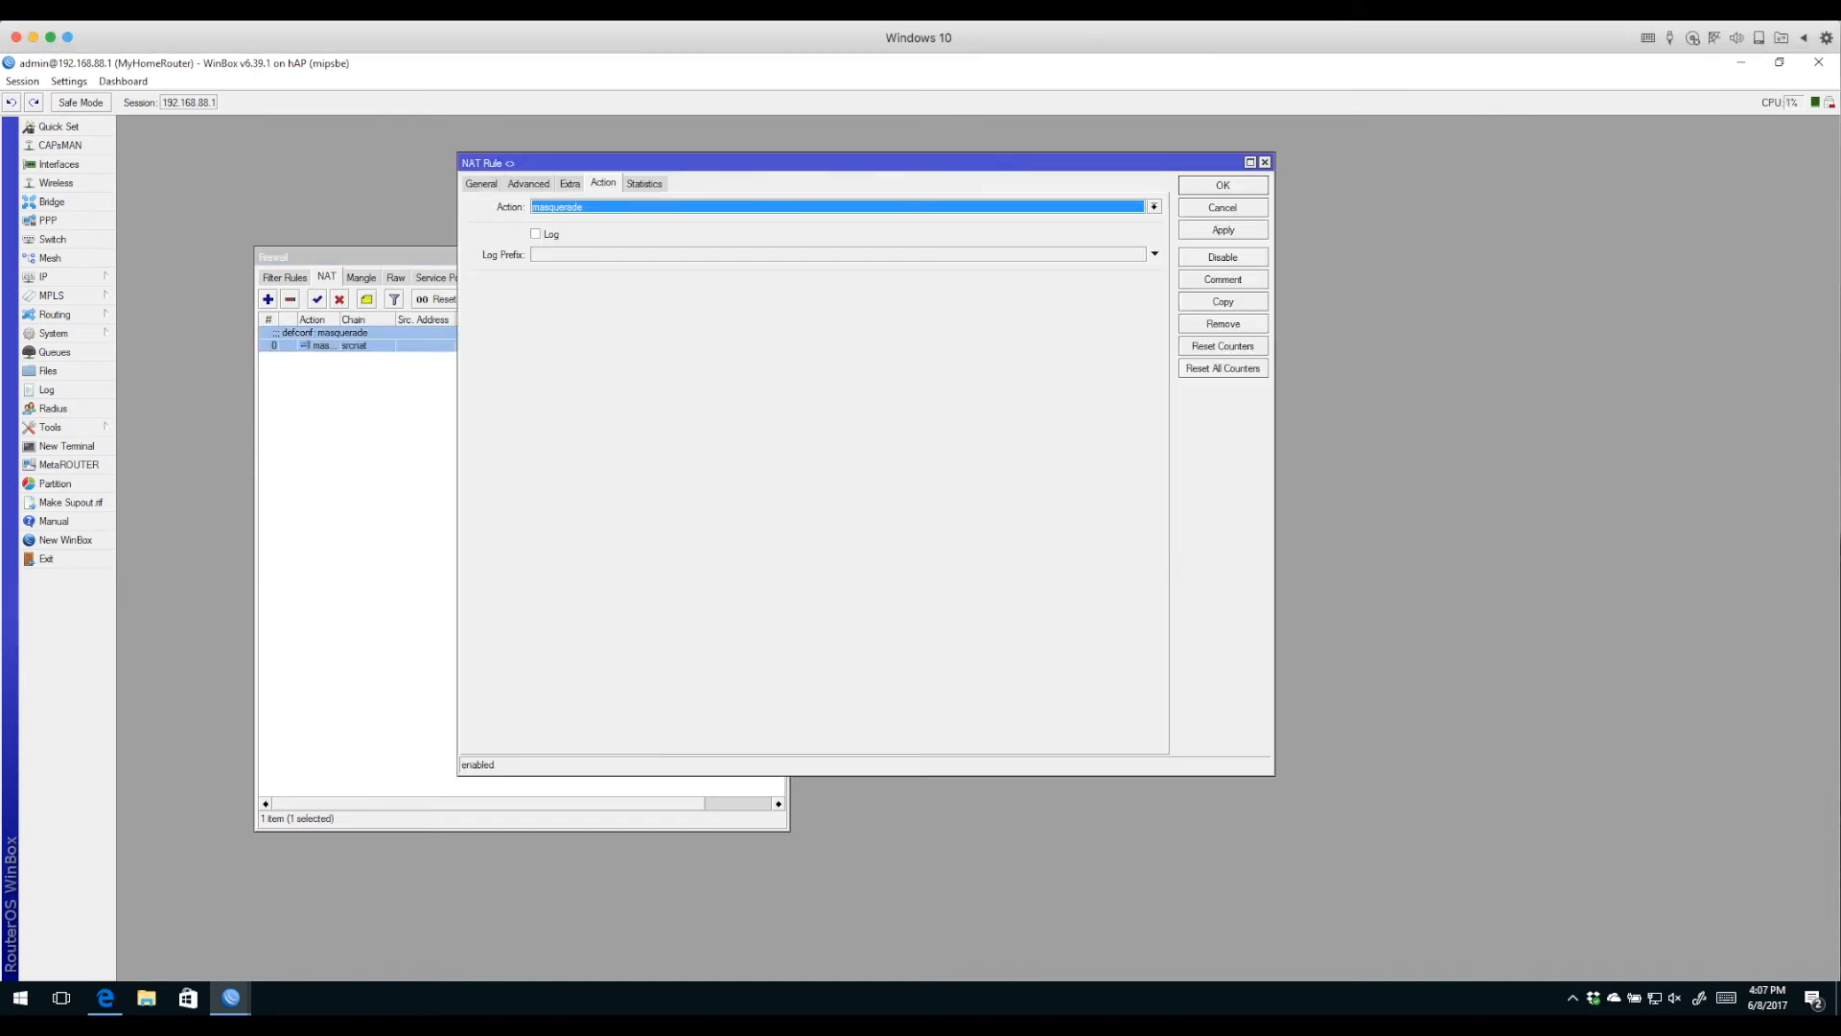
{"action": "left_click", "coordinate": [482, 183]}
{"action": "left_click", "coordinate": [623, 207]}
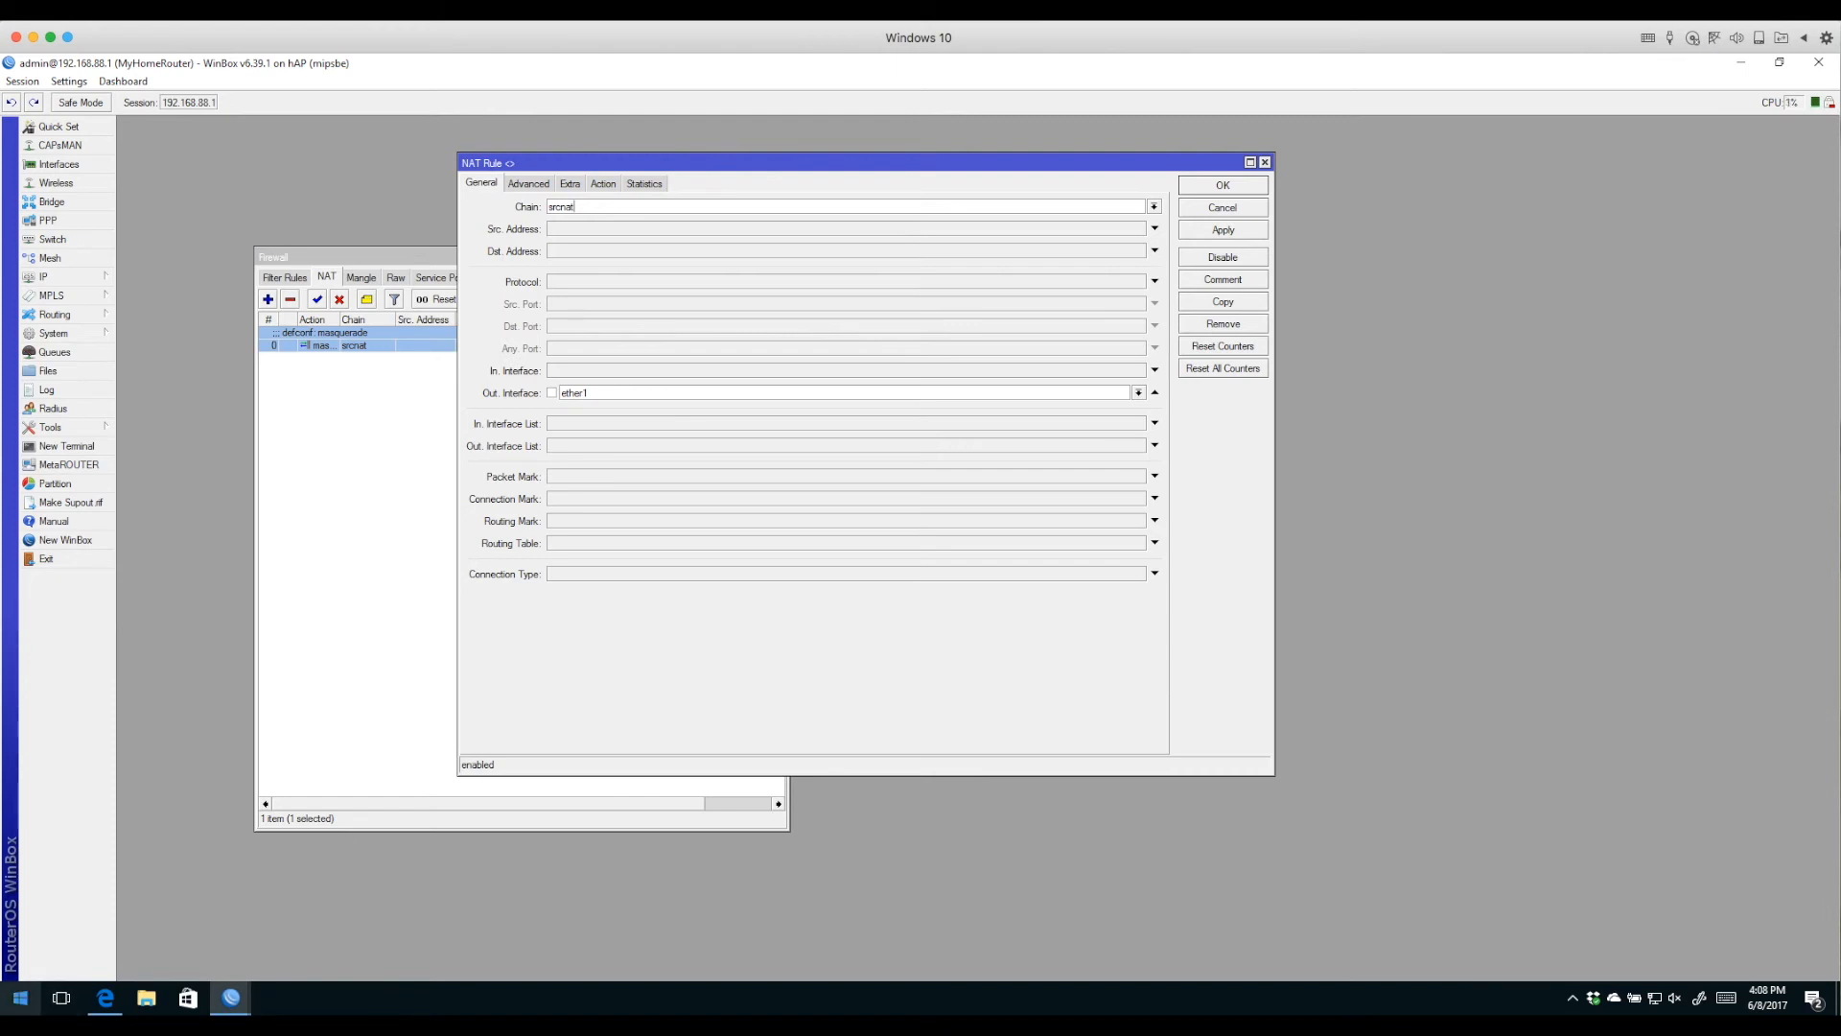
Run a continuous ping to 8.8.8.8 from the Windows Command Prompt, and place its window beside the NAT rule's controls.
{"action": "right_click", "coordinate": [20, 997]}
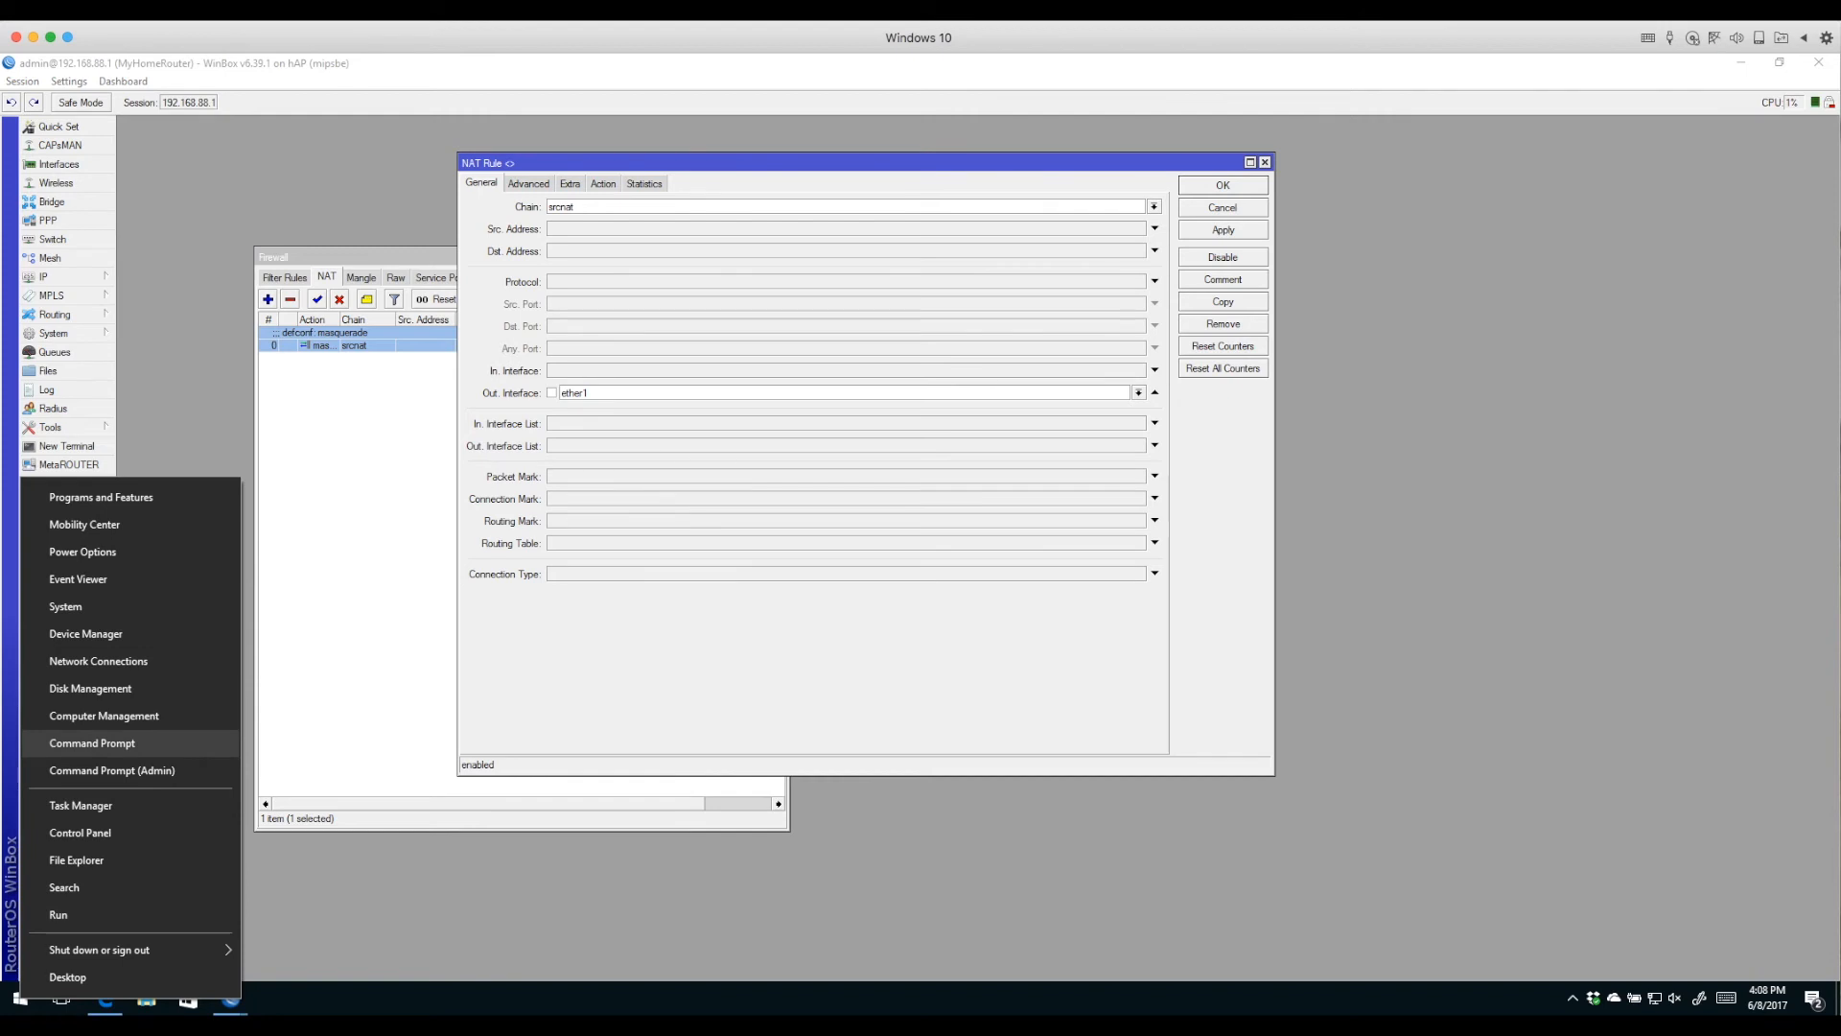
{"action": "left_click", "coordinate": [91, 743]}
{"action": "left_click", "coordinate": [562, 450]}
{"action": "type", "text": "p"}
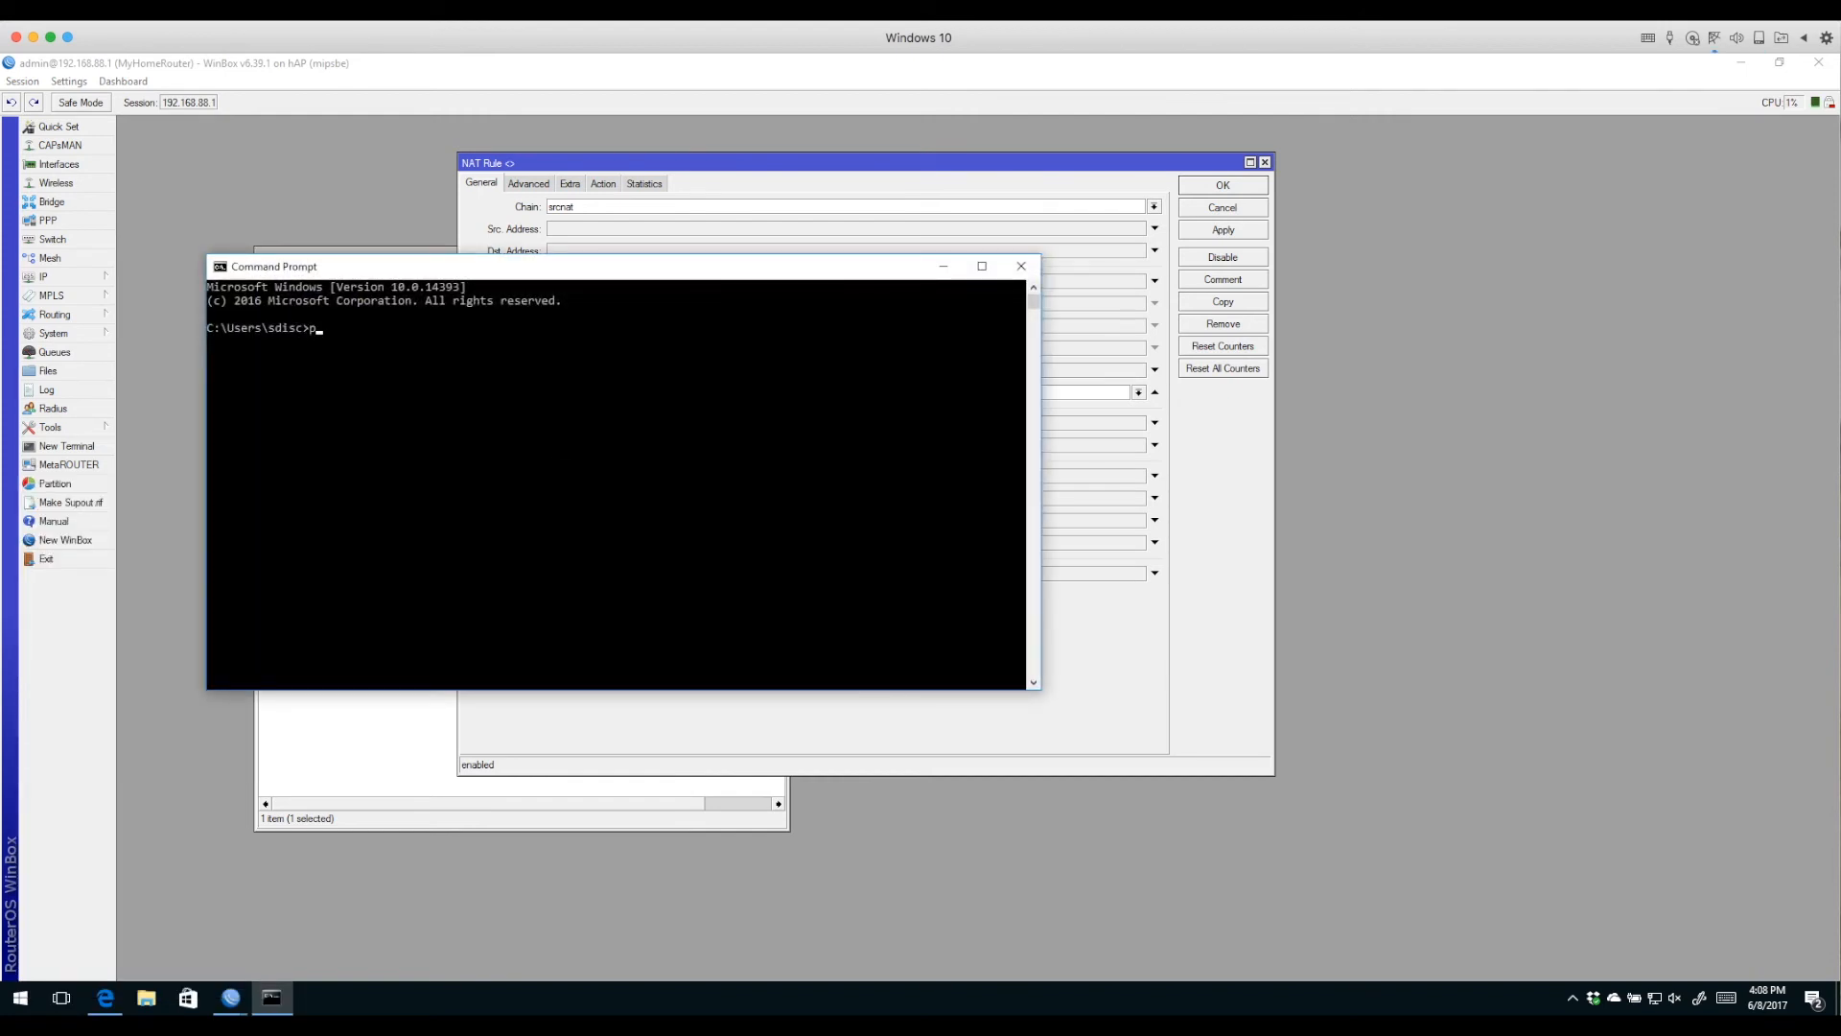
{"action": "type", "text": "ing -t 8.8.8.8"}
{"action": "key", "text": "Return"}
{"action": "left_click_drag", "start_coordinate": [507, 267], "coordinate": [1158, 467]}
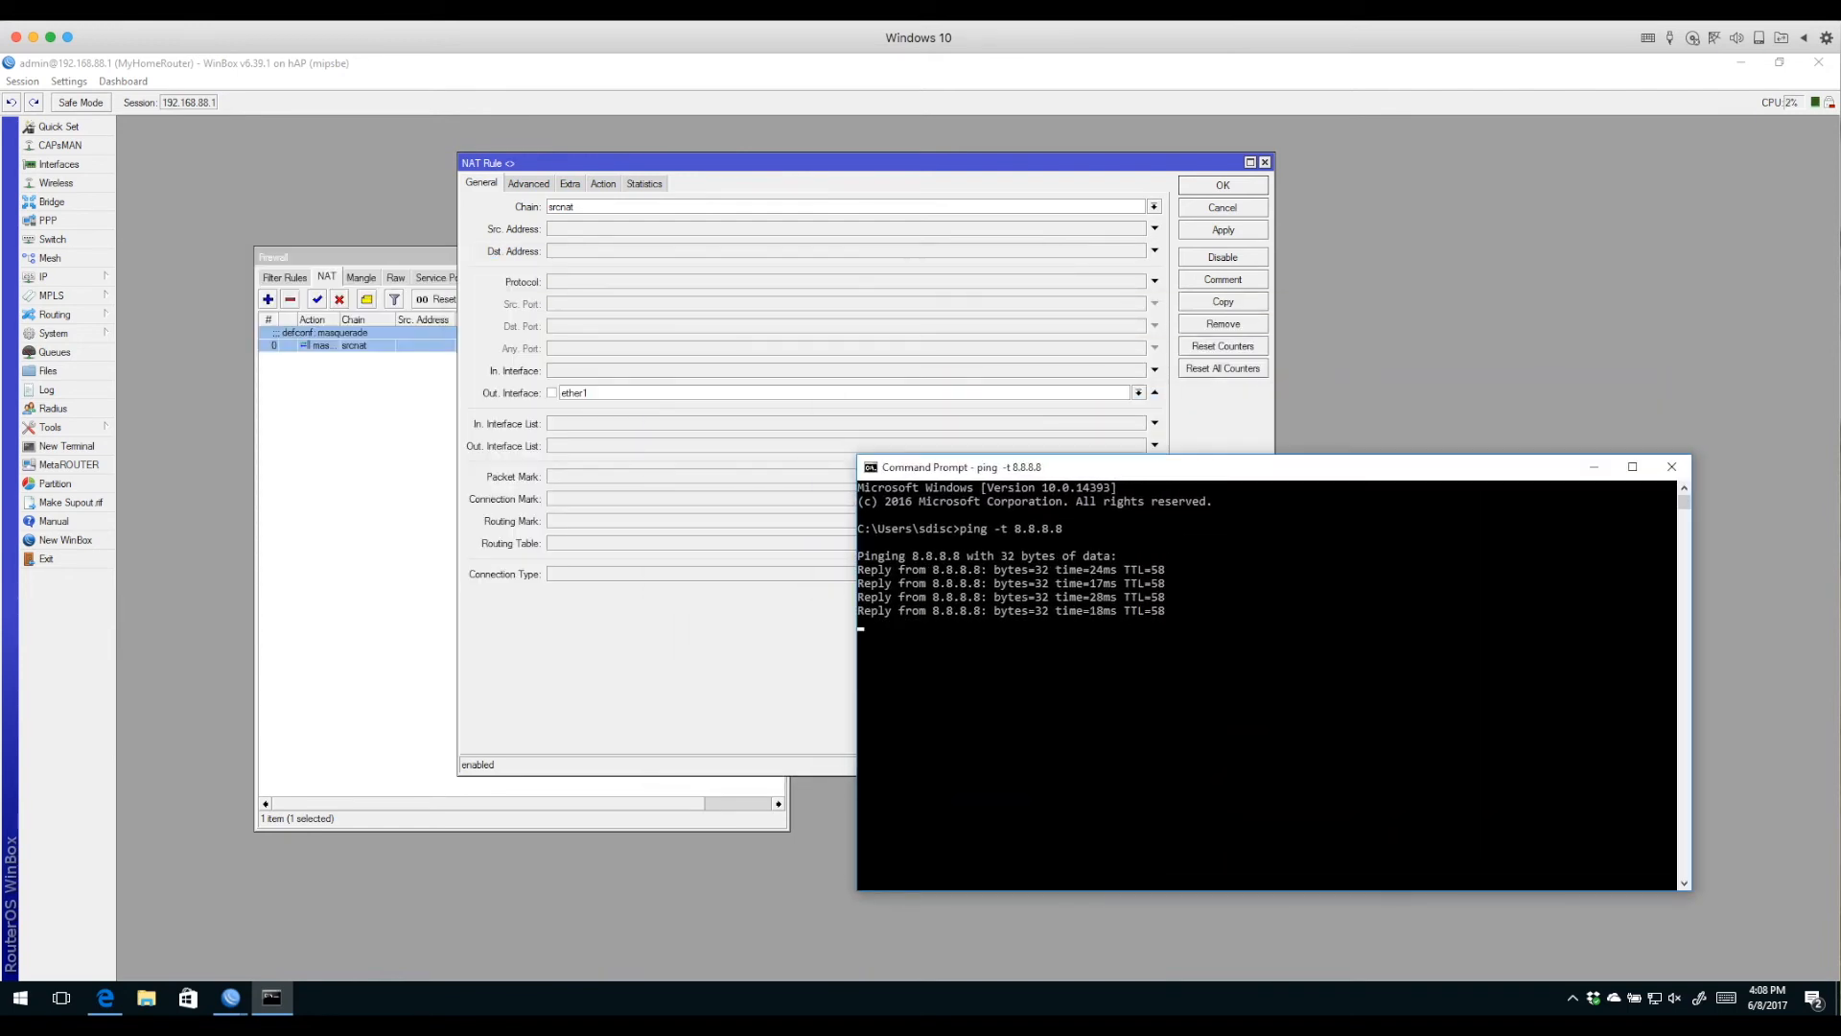
Disable the masquerade rule to test the computer's continuous ping without NAT, and enable the rule again.
{"action": "left_click", "coordinate": [1223, 257]}
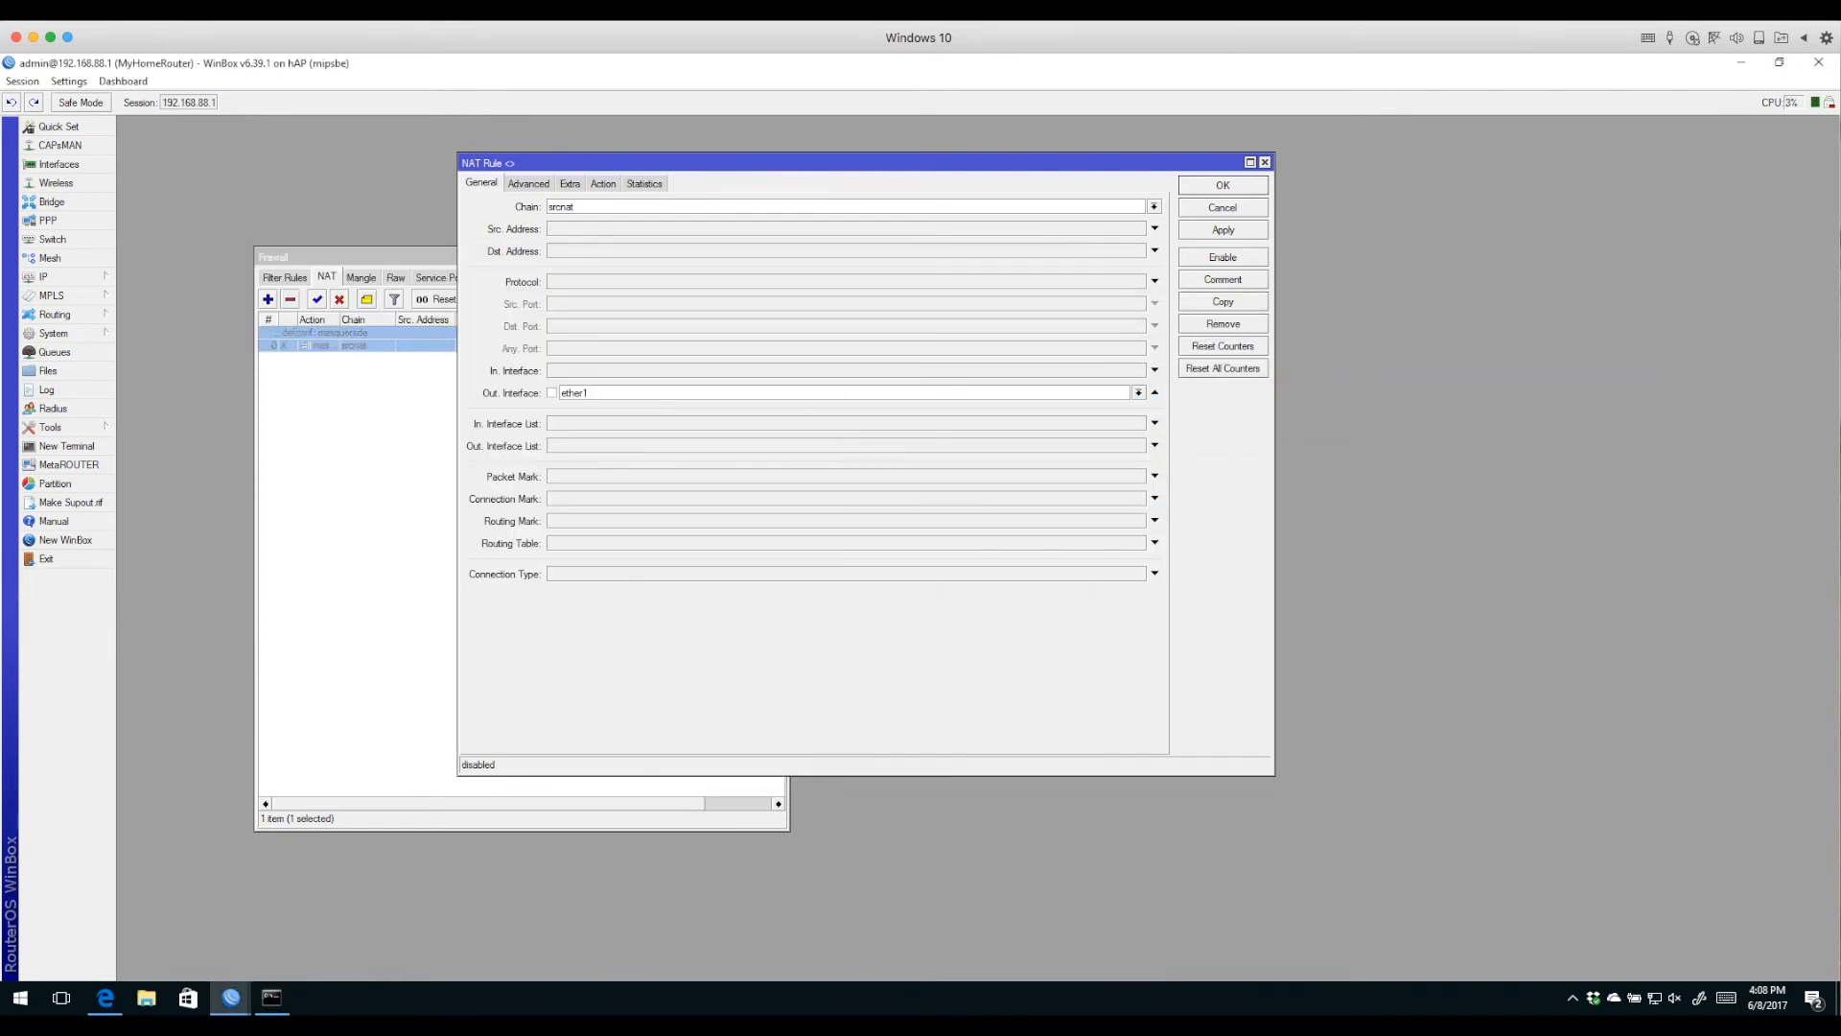
{"action": "left_click", "coordinate": [271, 997]}
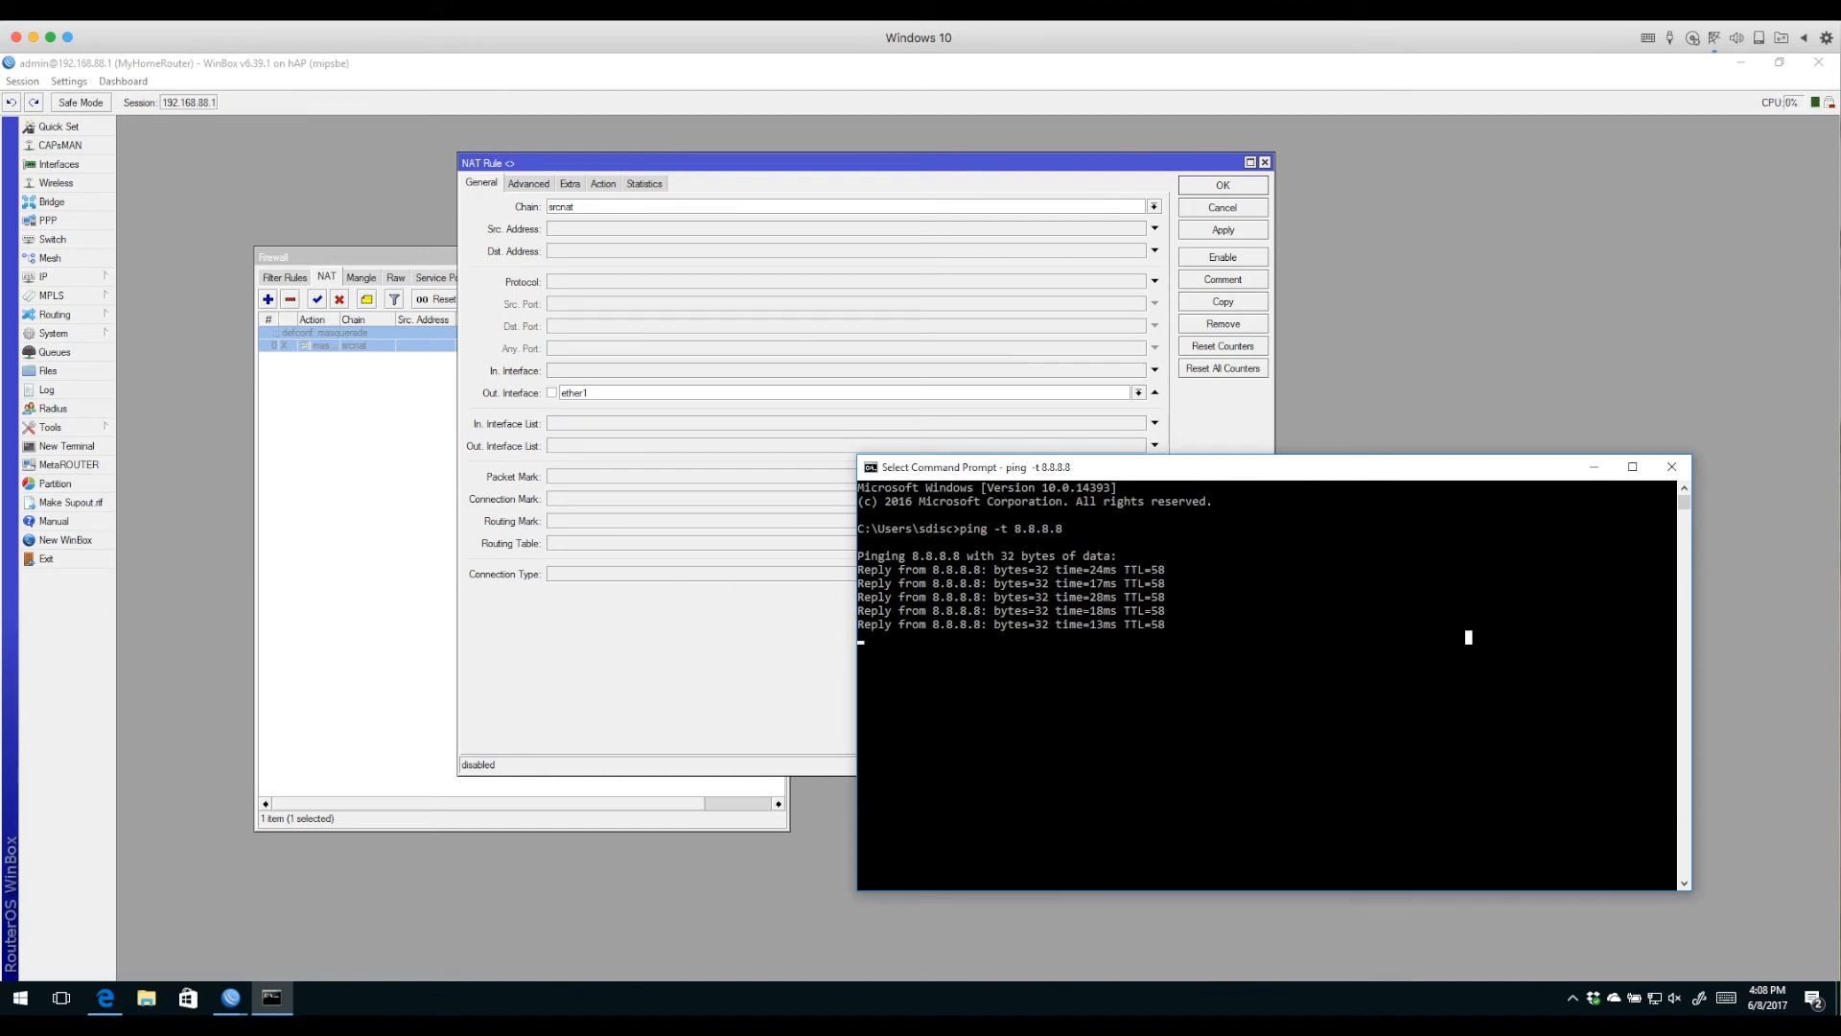
{"action": "left_click", "coordinate": [1223, 257]}
{"action": "left_click", "coordinate": [272, 997]}
{"action": "key", "text": "Escape"}
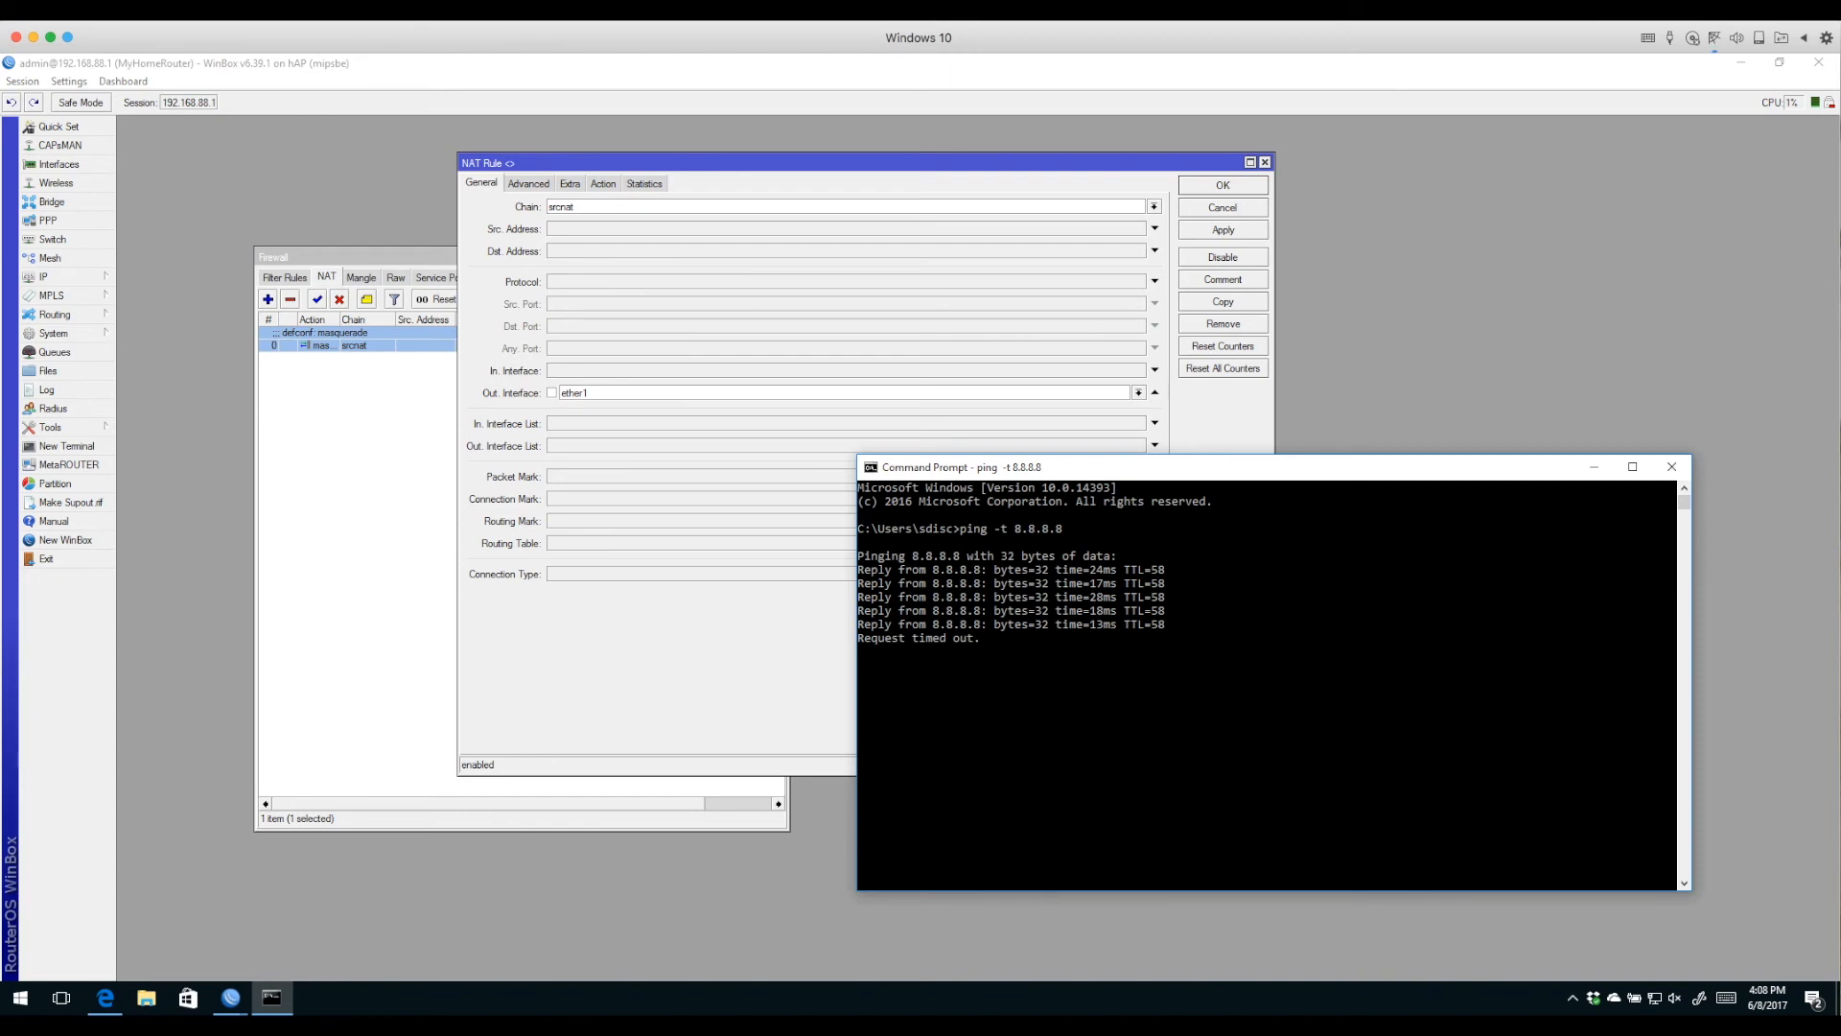
Restart the continuous ping to 8.8.8.8 to check connectivity, and close the Command Prompt, NAT rule and firewall windows.
{"action": "key", "text": "ctrl+c"}
{"action": "key", "text": "Up"}
{"action": "key", "text": "Return"}
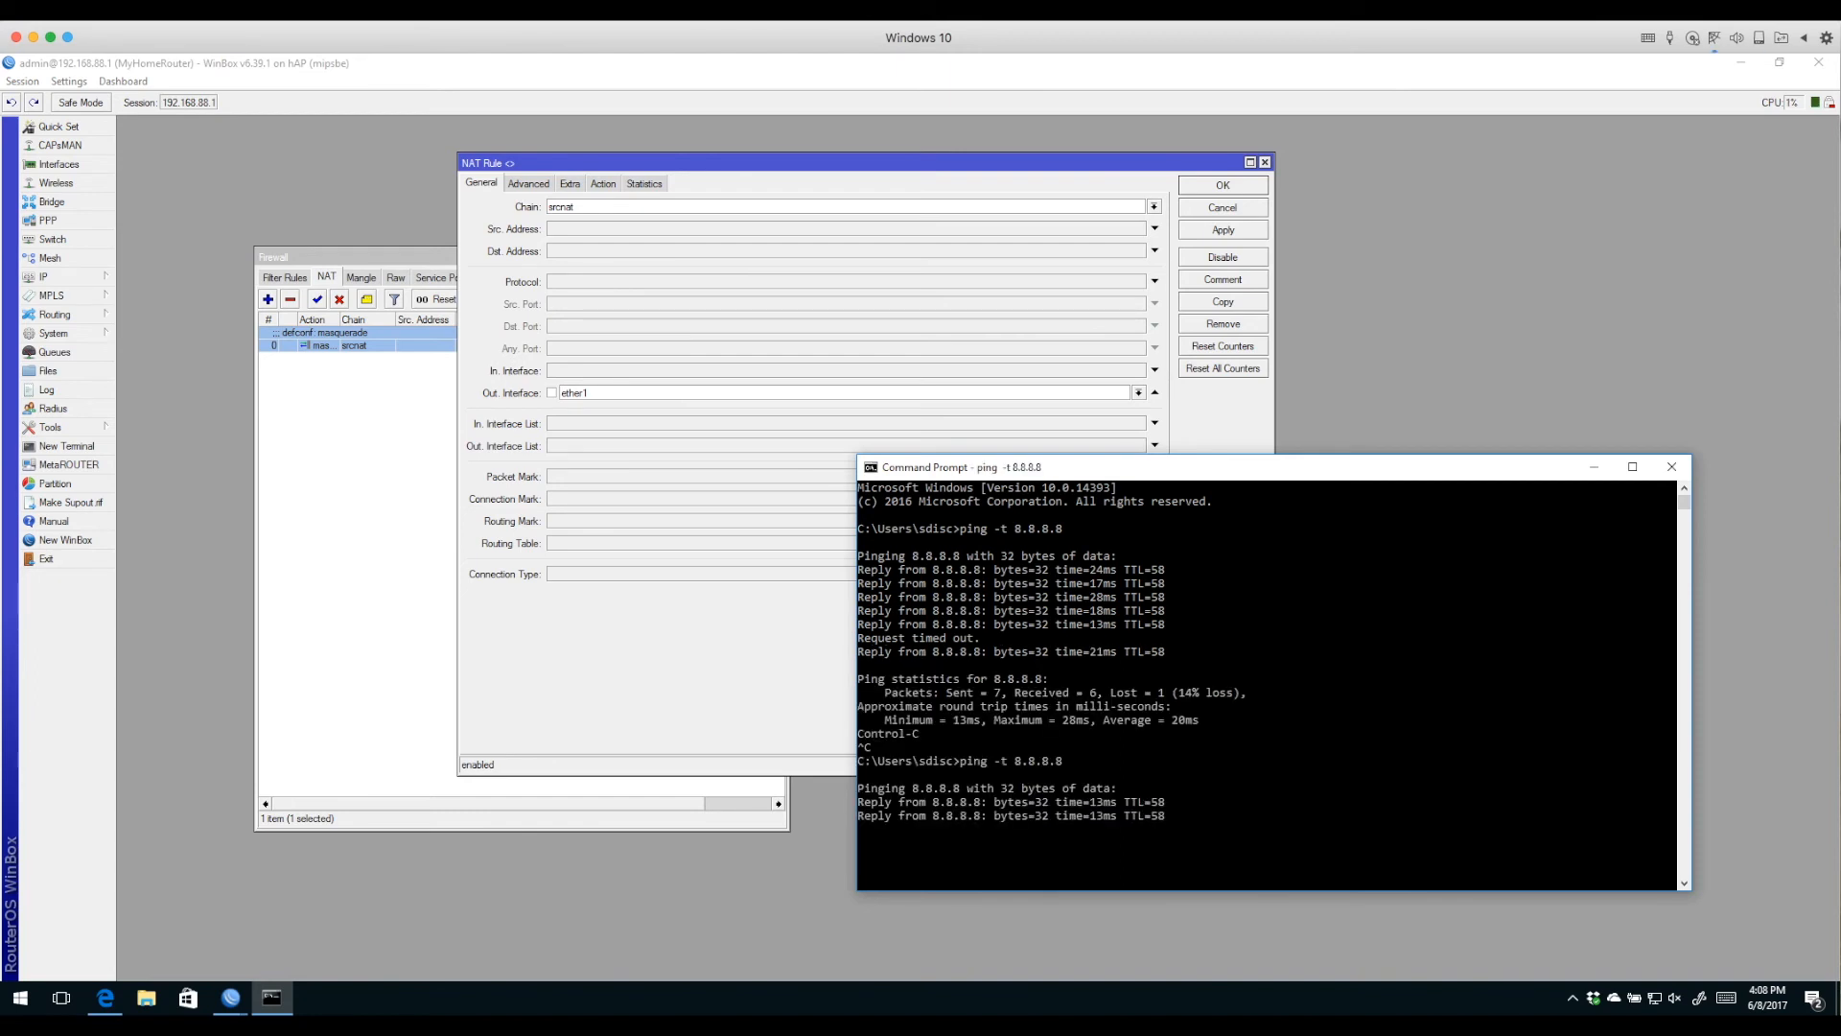
{"action": "left_click_drag", "start_coordinate": [1104, 469], "coordinate": [748, 337]}
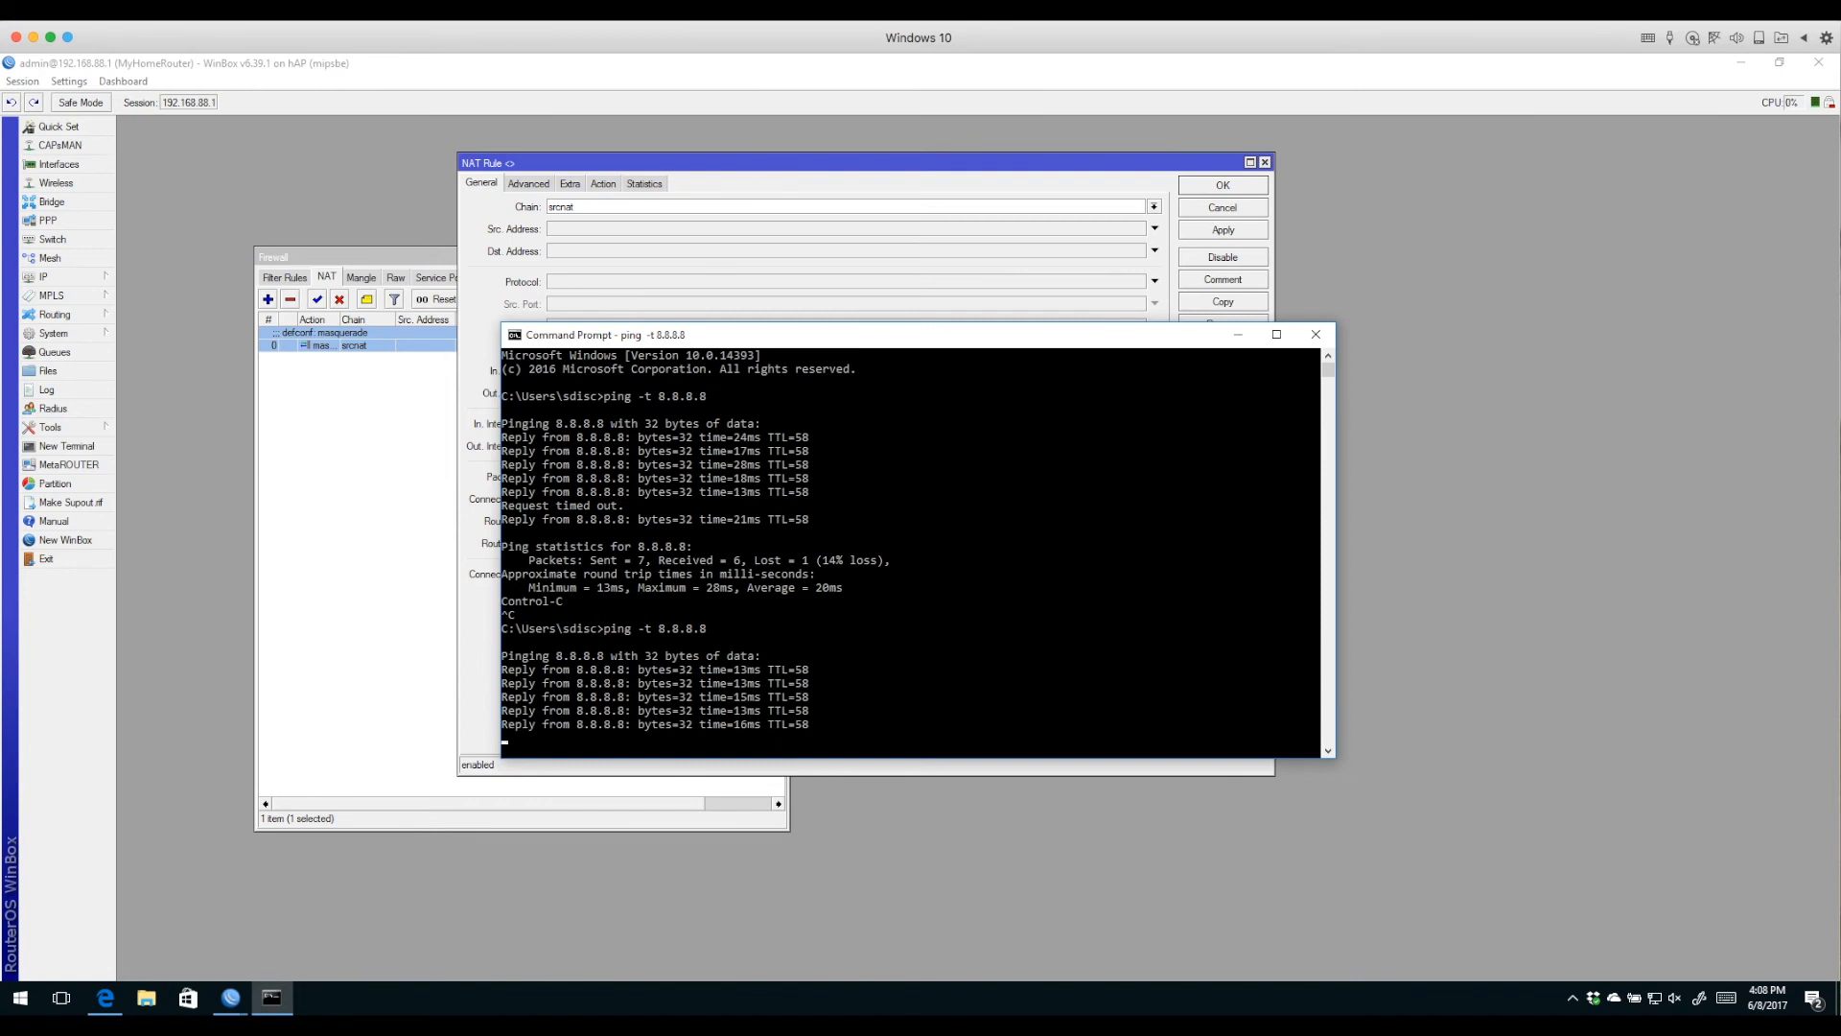
{"action": "left_click", "coordinate": [1316, 335]}
{"action": "left_click", "coordinate": [1223, 185]}
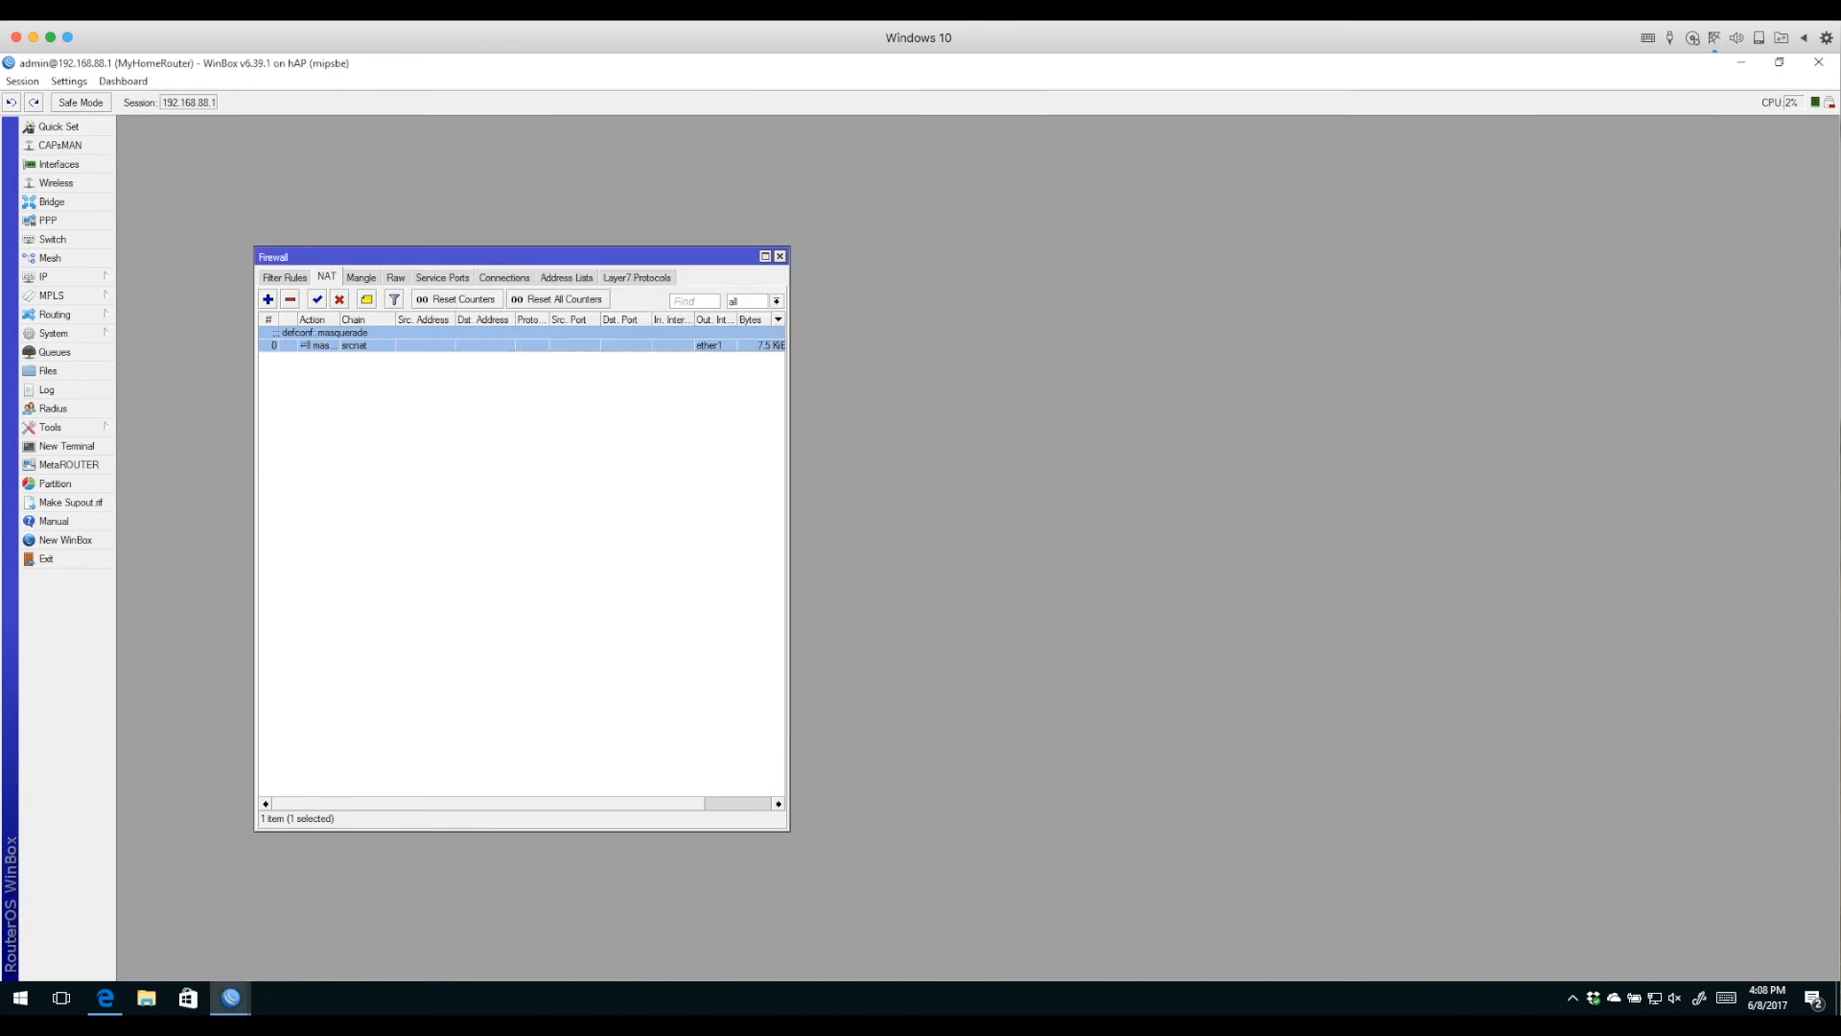
{"action": "left_click", "coordinate": [780, 256]}
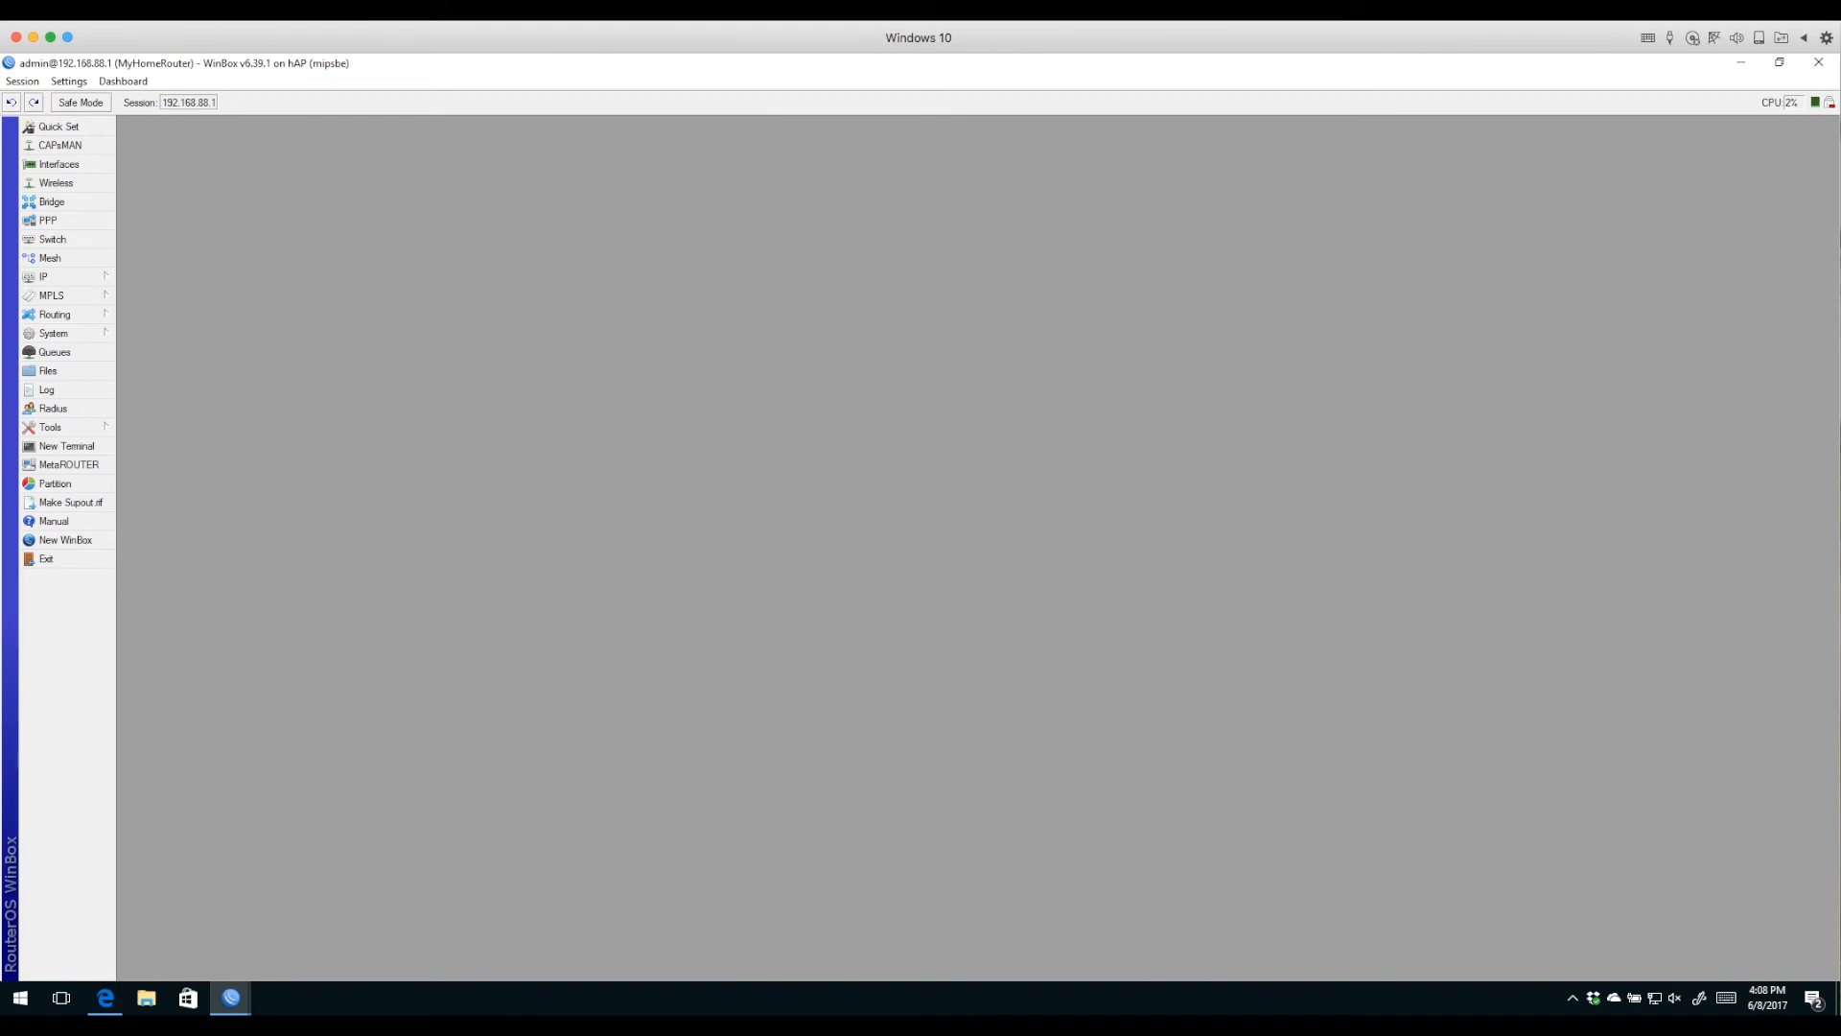
Review the SSID and wireless settings of the wlan1 interface, and bring the wireless tables in front of them.
{"action": "left_click", "coordinate": [56, 183]}
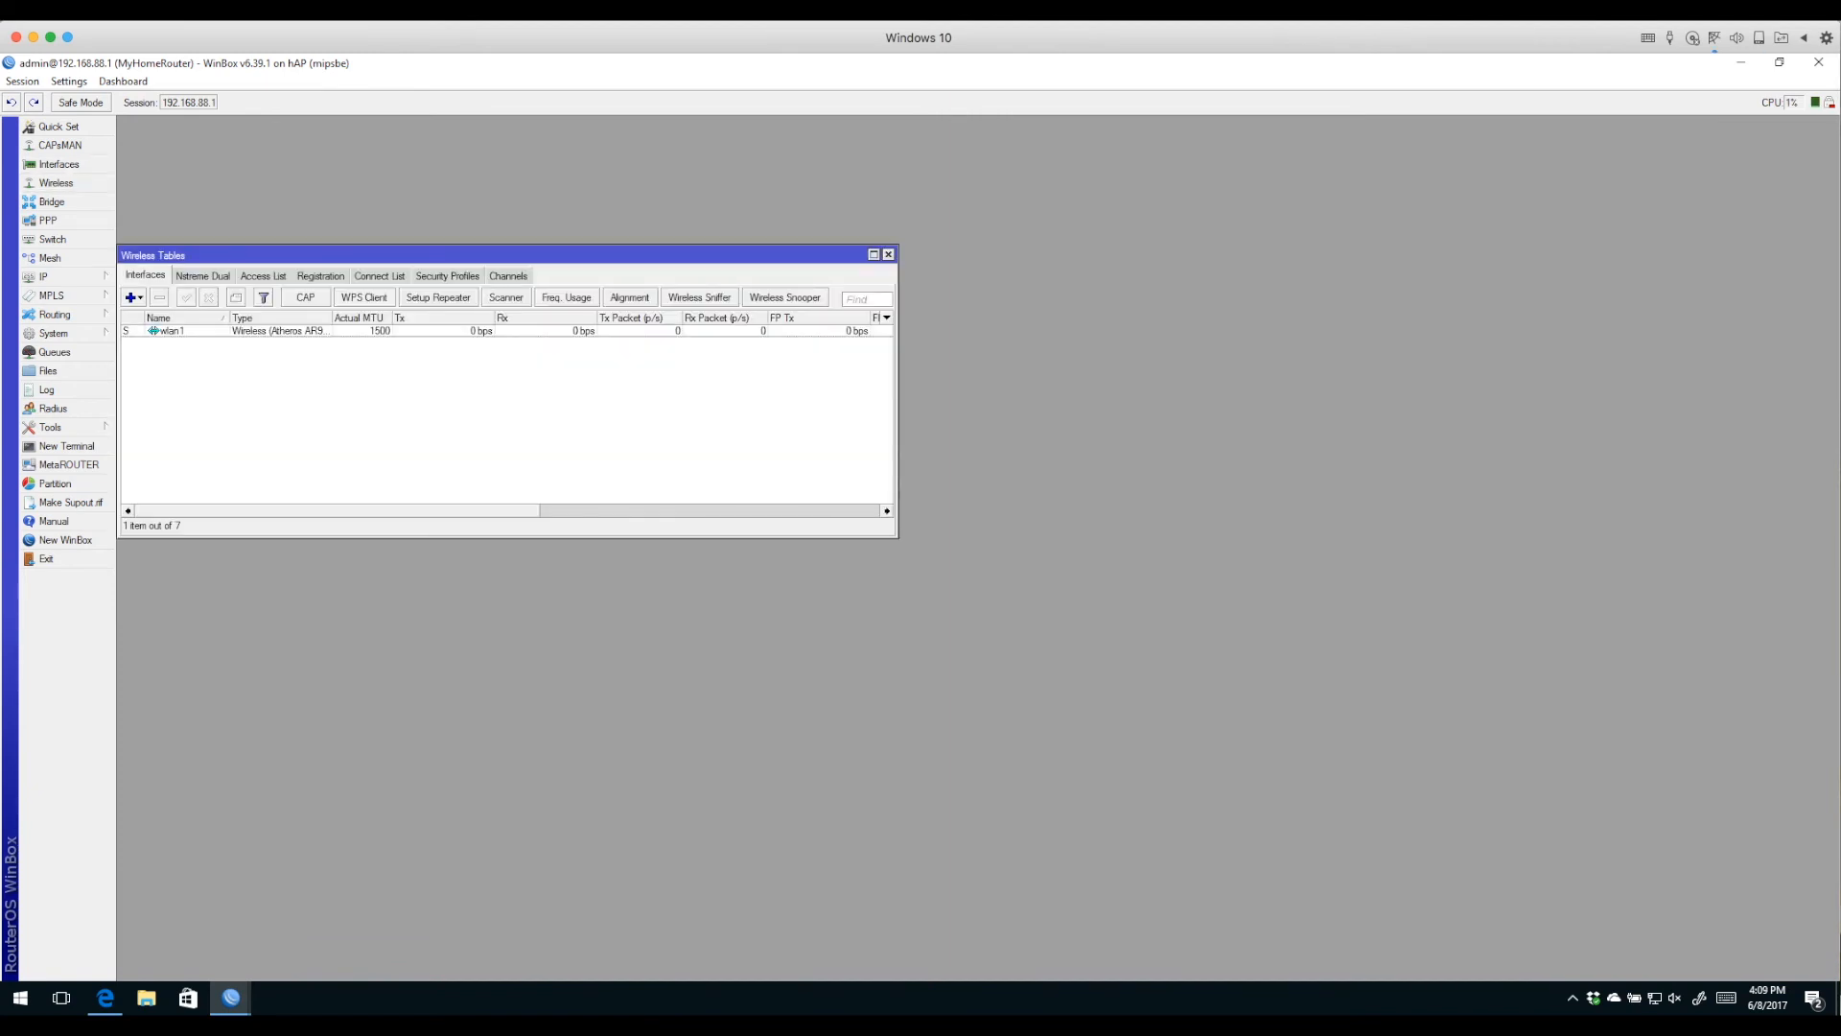
{"action": "double_click", "coordinate": [172, 331]}
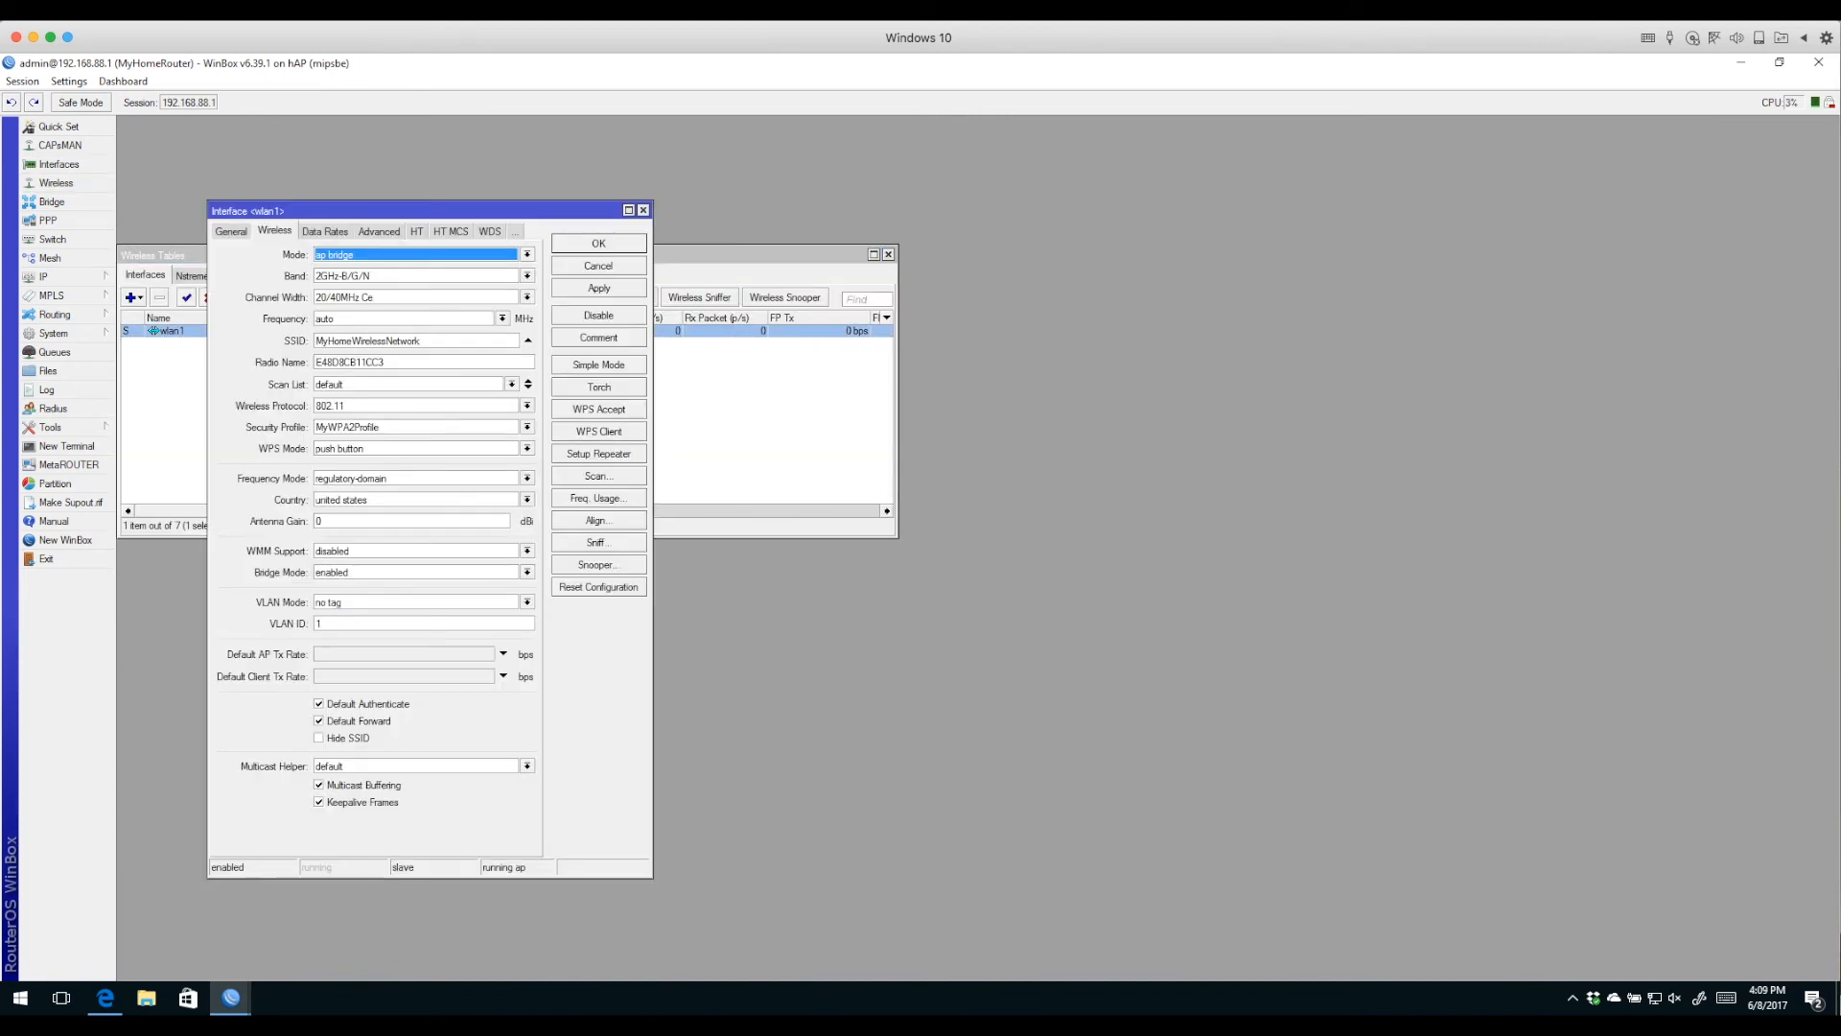
{"action": "left_click", "coordinate": [422, 341]}
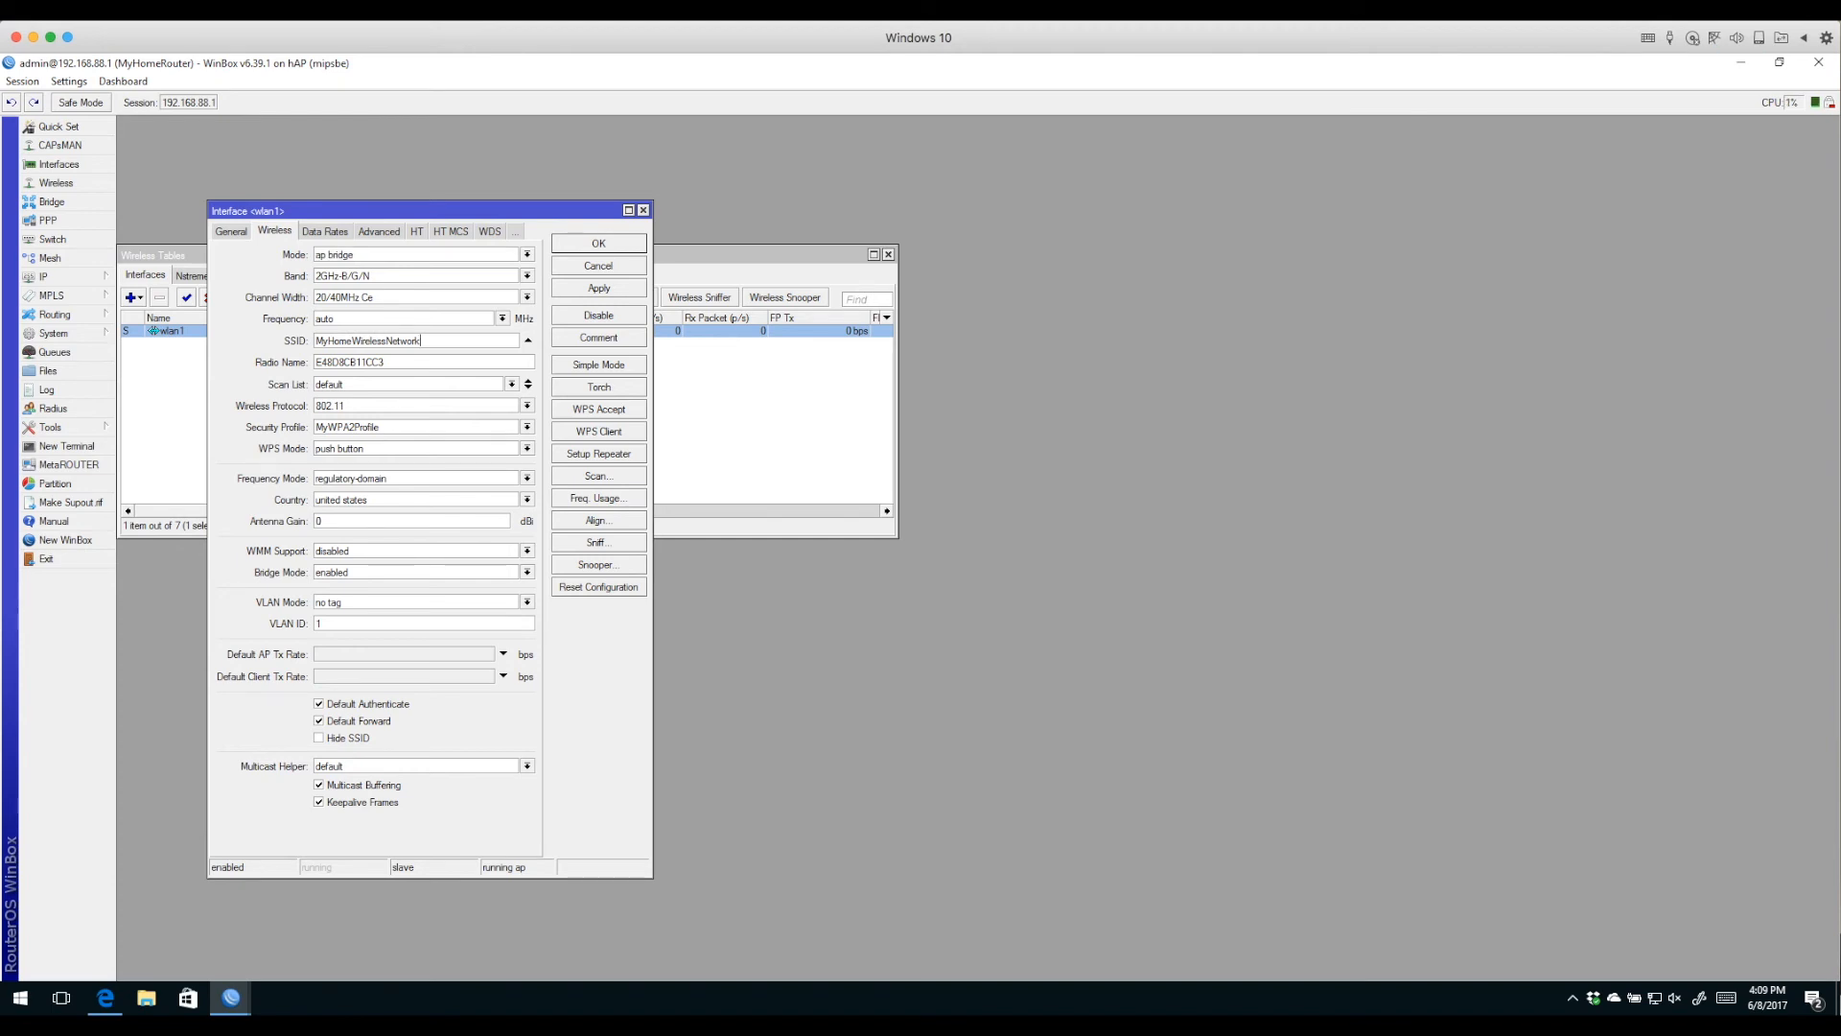
{"action": "left_click_drag", "start_coordinate": [728, 255], "coordinate": [733, 401]}
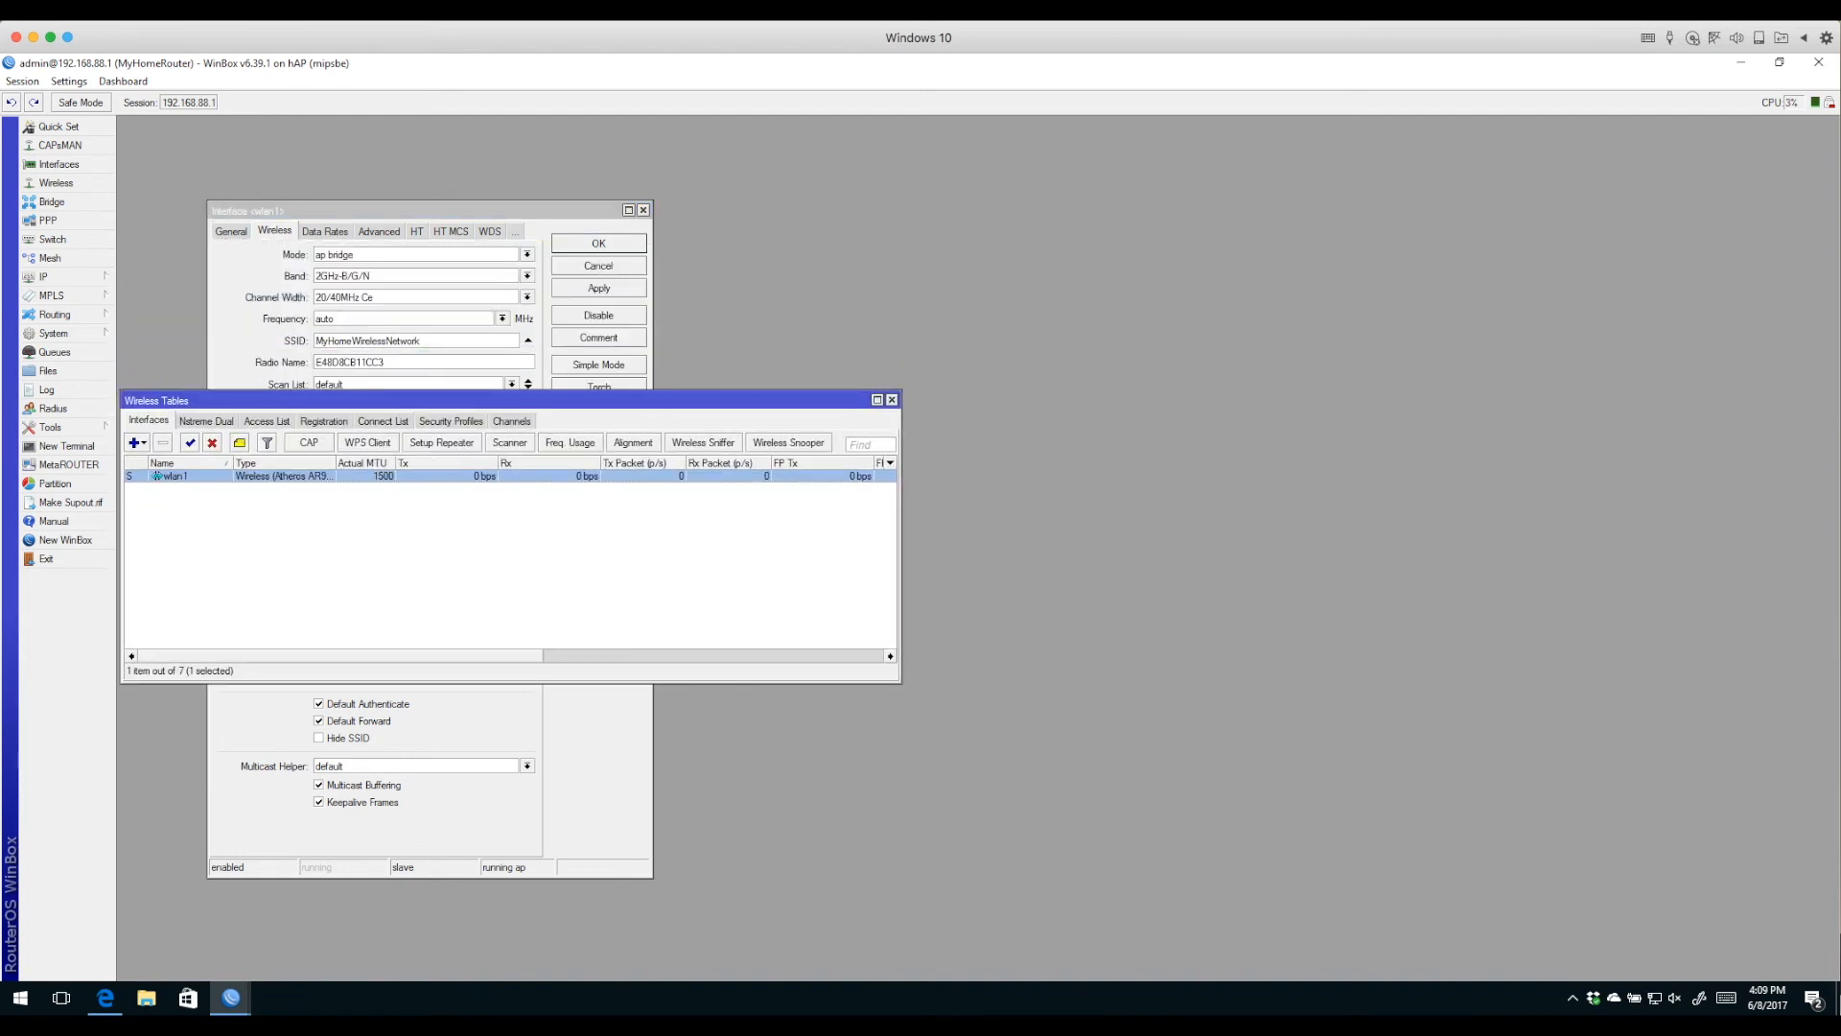
Review the authentication types and WPA2 pre-shared key field of the MyWPA2Profile security profile, and close the profile.
{"action": "left_click", "coordinate": [451, 421]}
{"action": "double_click", "coordinate": [165, 476]}
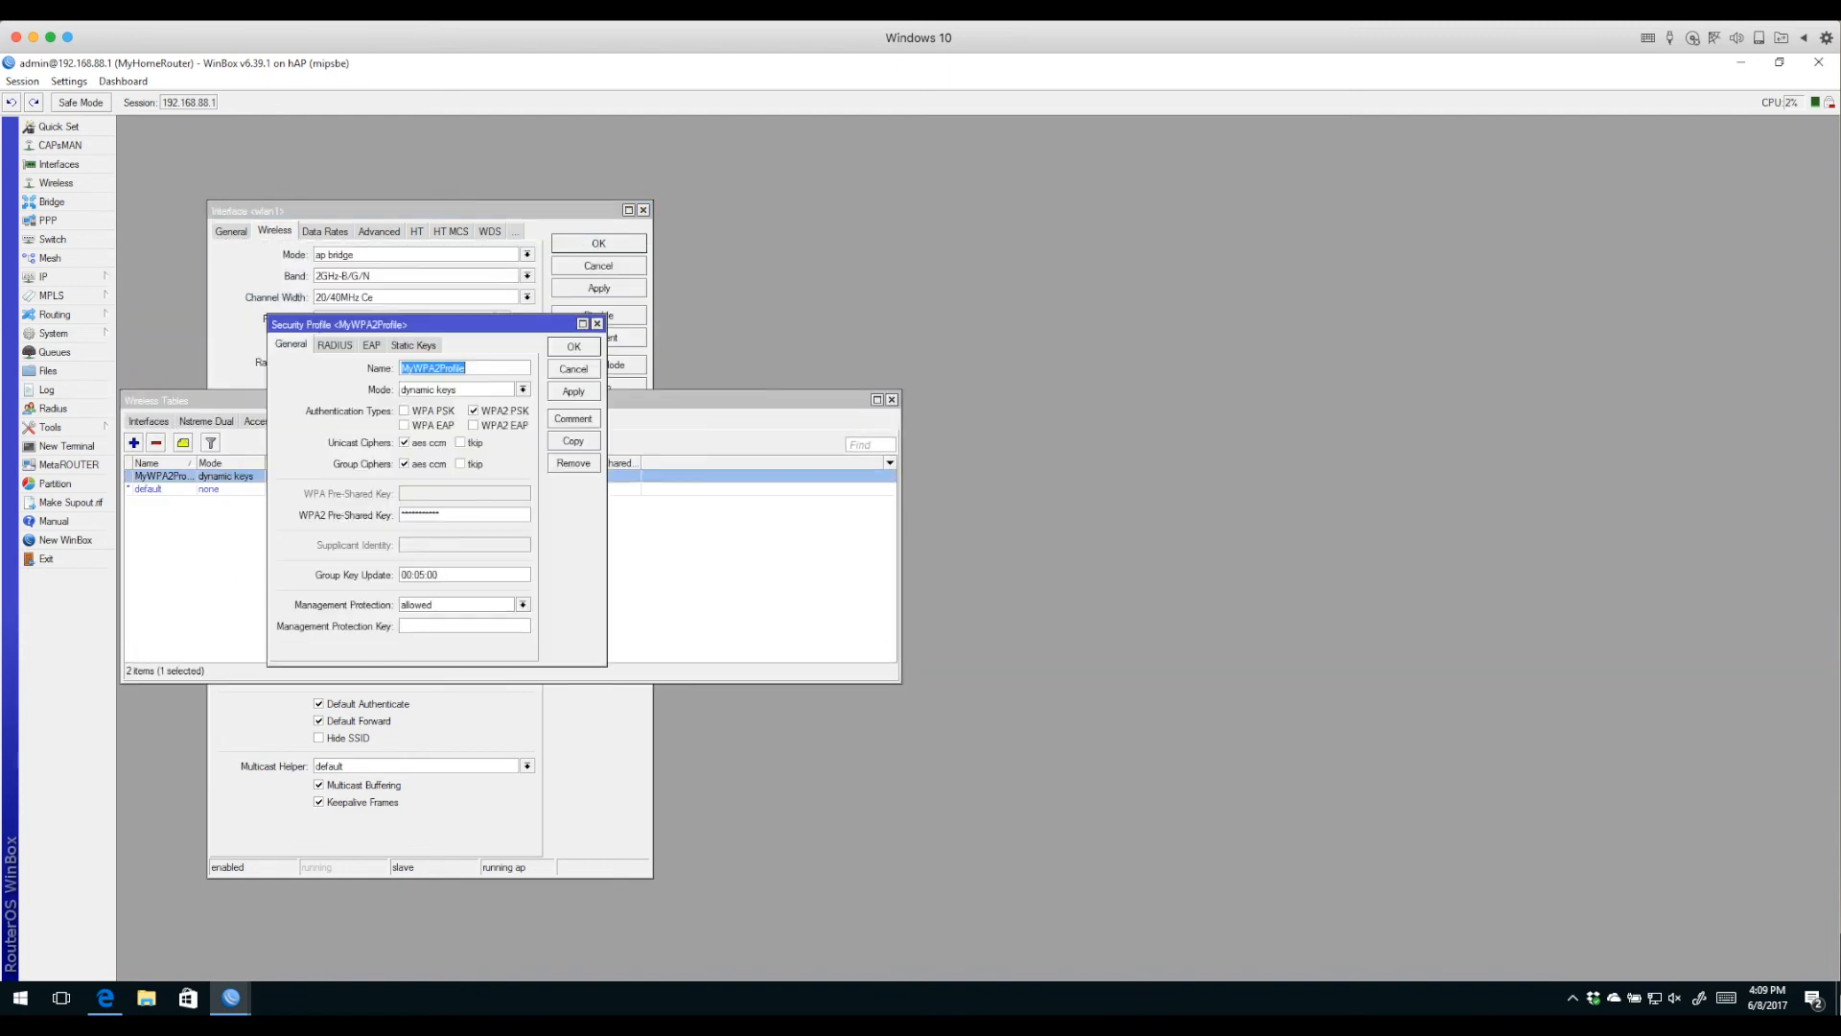
{"action": "double_click", "coordinate": [474, 411]}
{"action": "left_click", "coordinate": [439, 515]}
{"action": "left_click", "coordinate": [573, 346]}
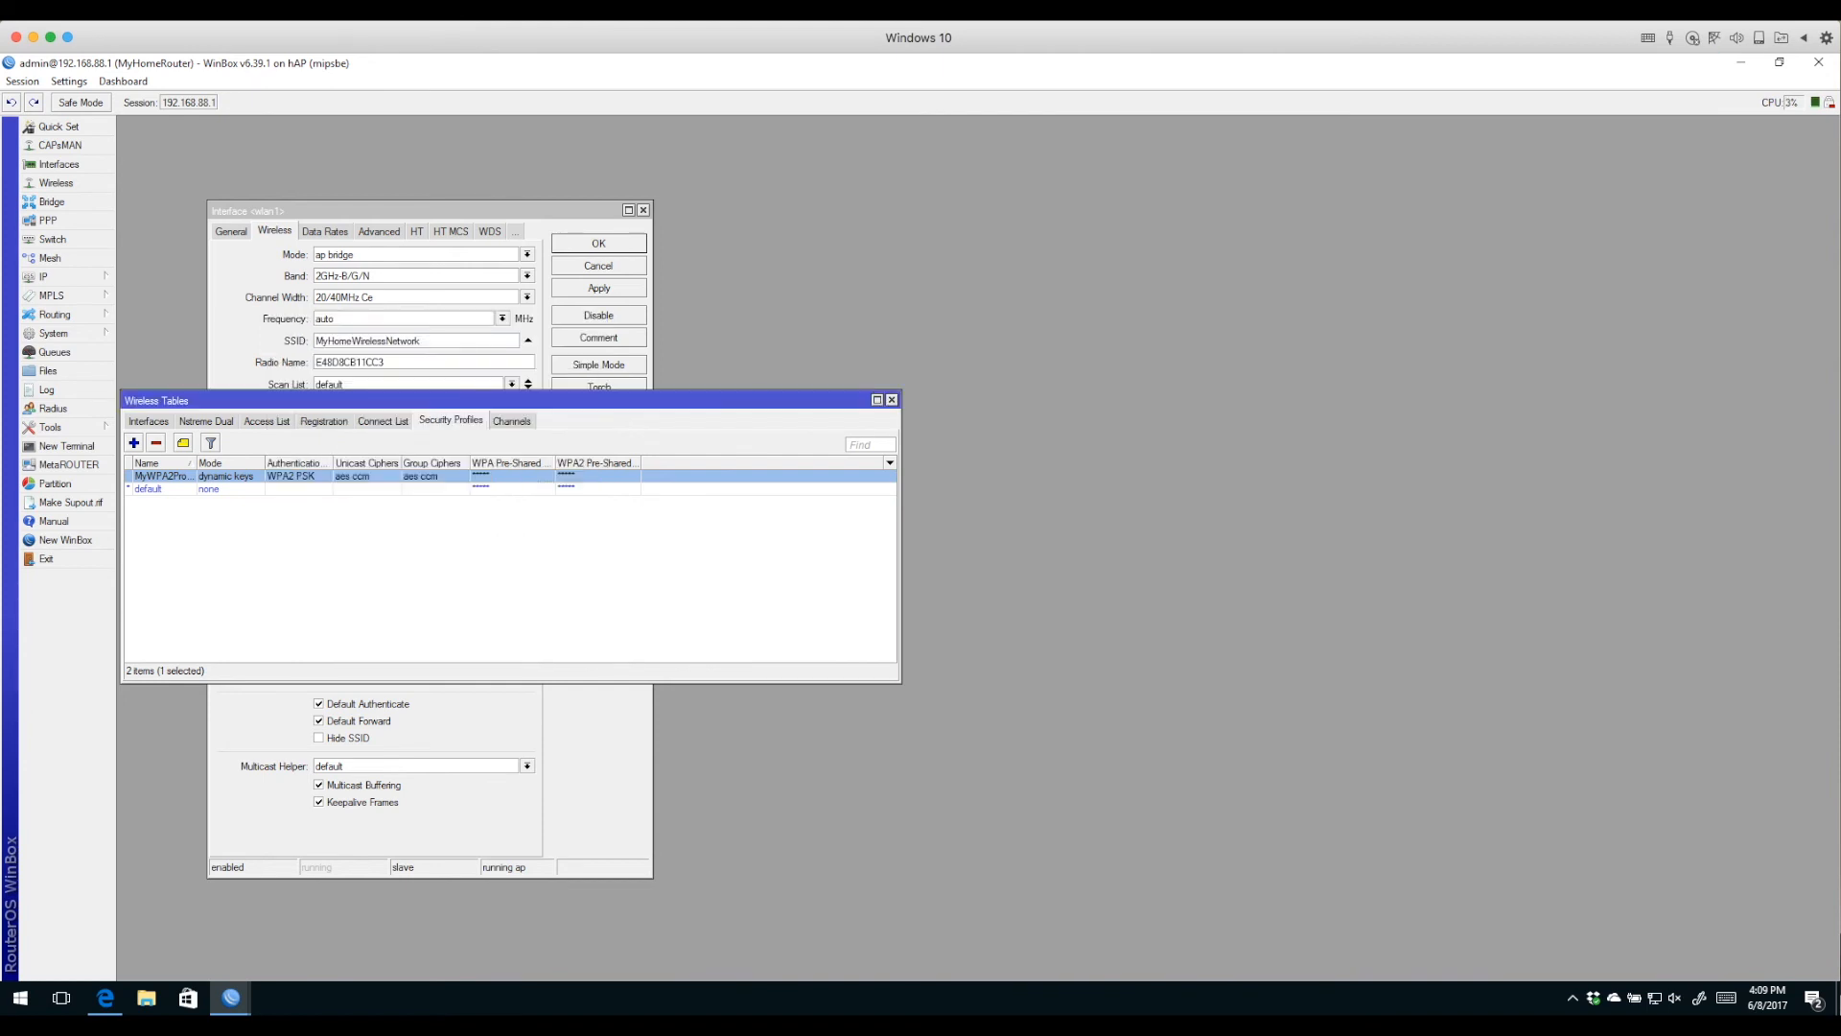
Check the security profile assigned to the wlan1 interface, and close the interface and wireless tables windows.
{"action": "left_click", "coordinate": [479, 210]}
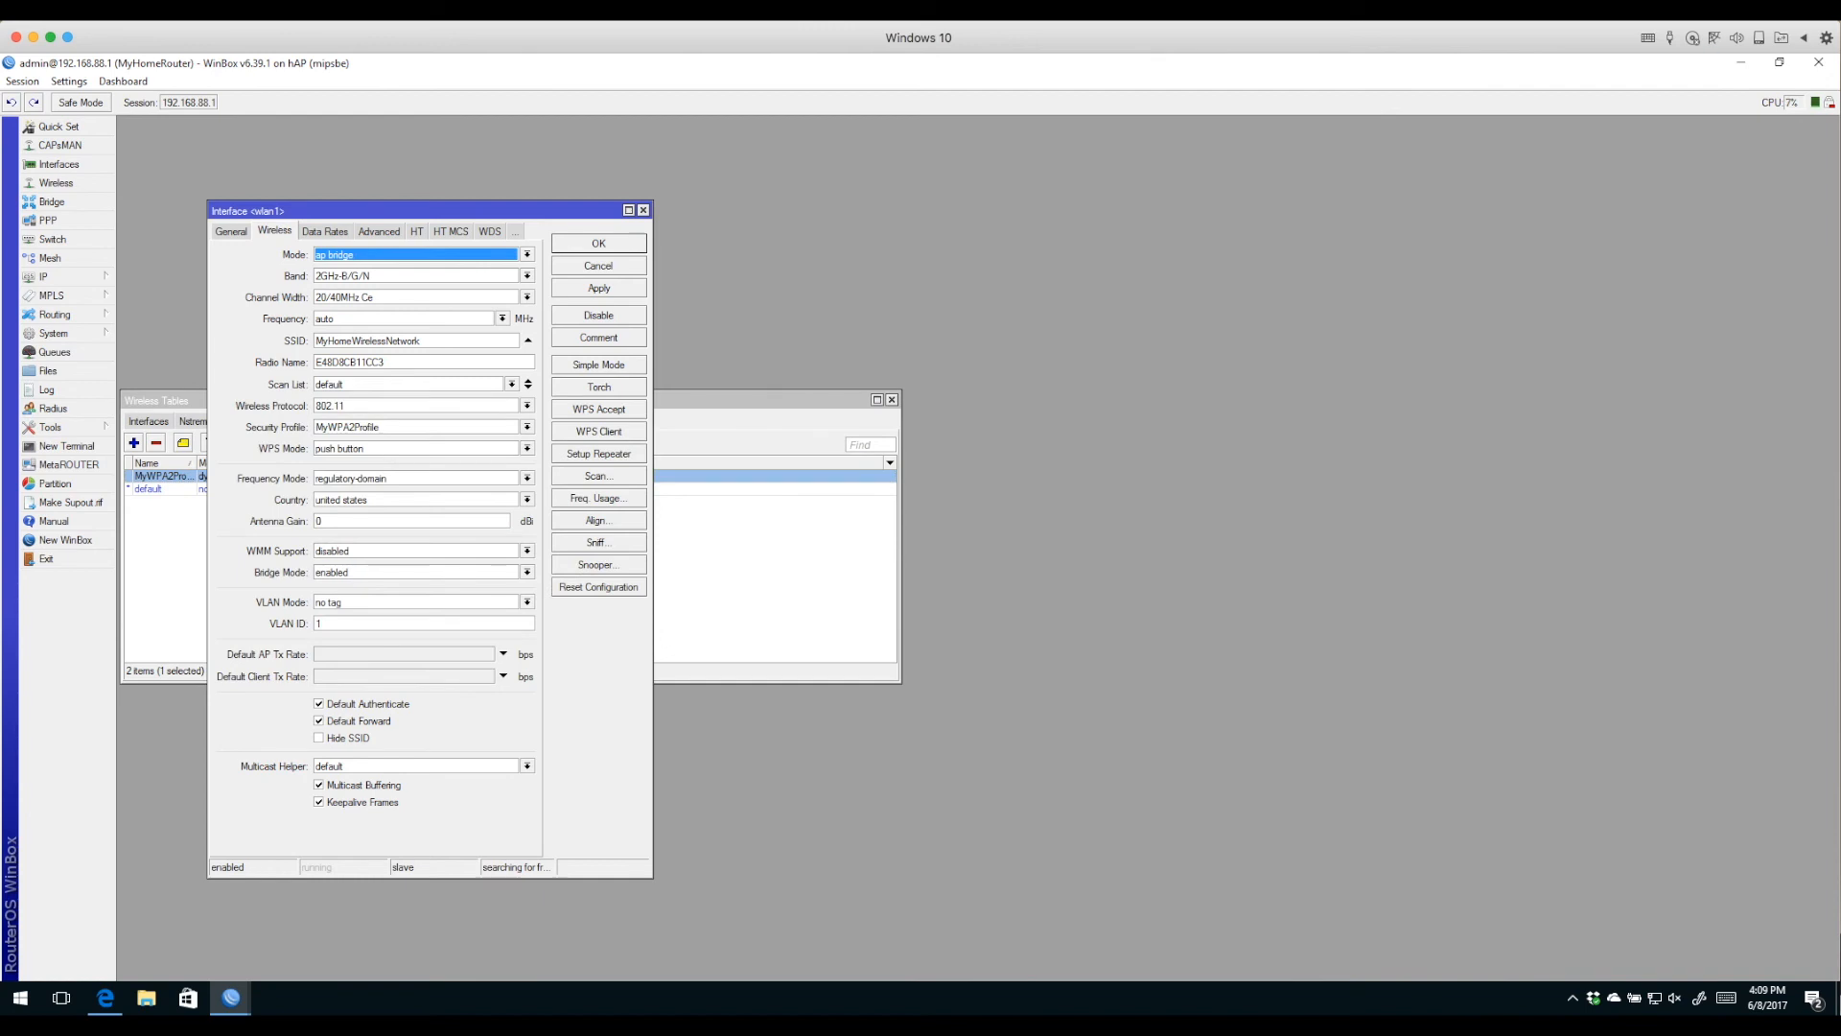
{"action": "left_click", "coordinate": [527, 428]}
{"action": "left_click", "coordinate": [518, 440]}
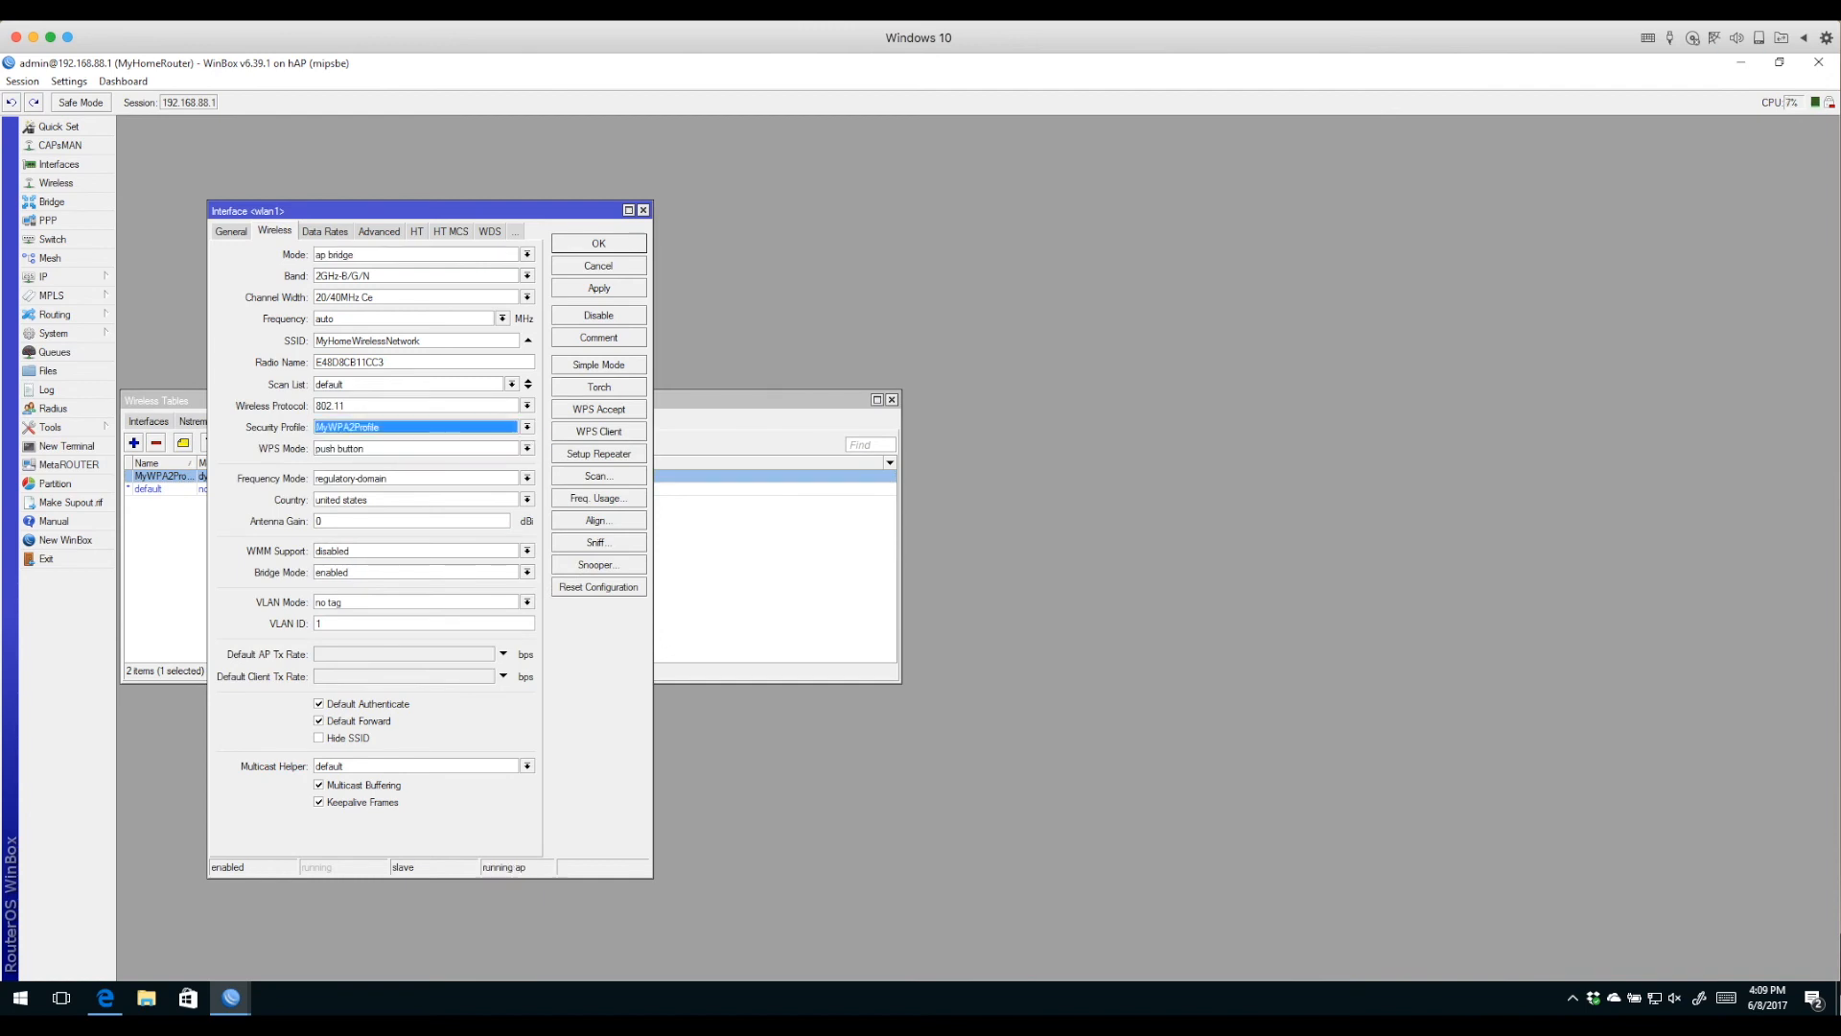
{"action": "left_click", "coordinate": [598, 244]}
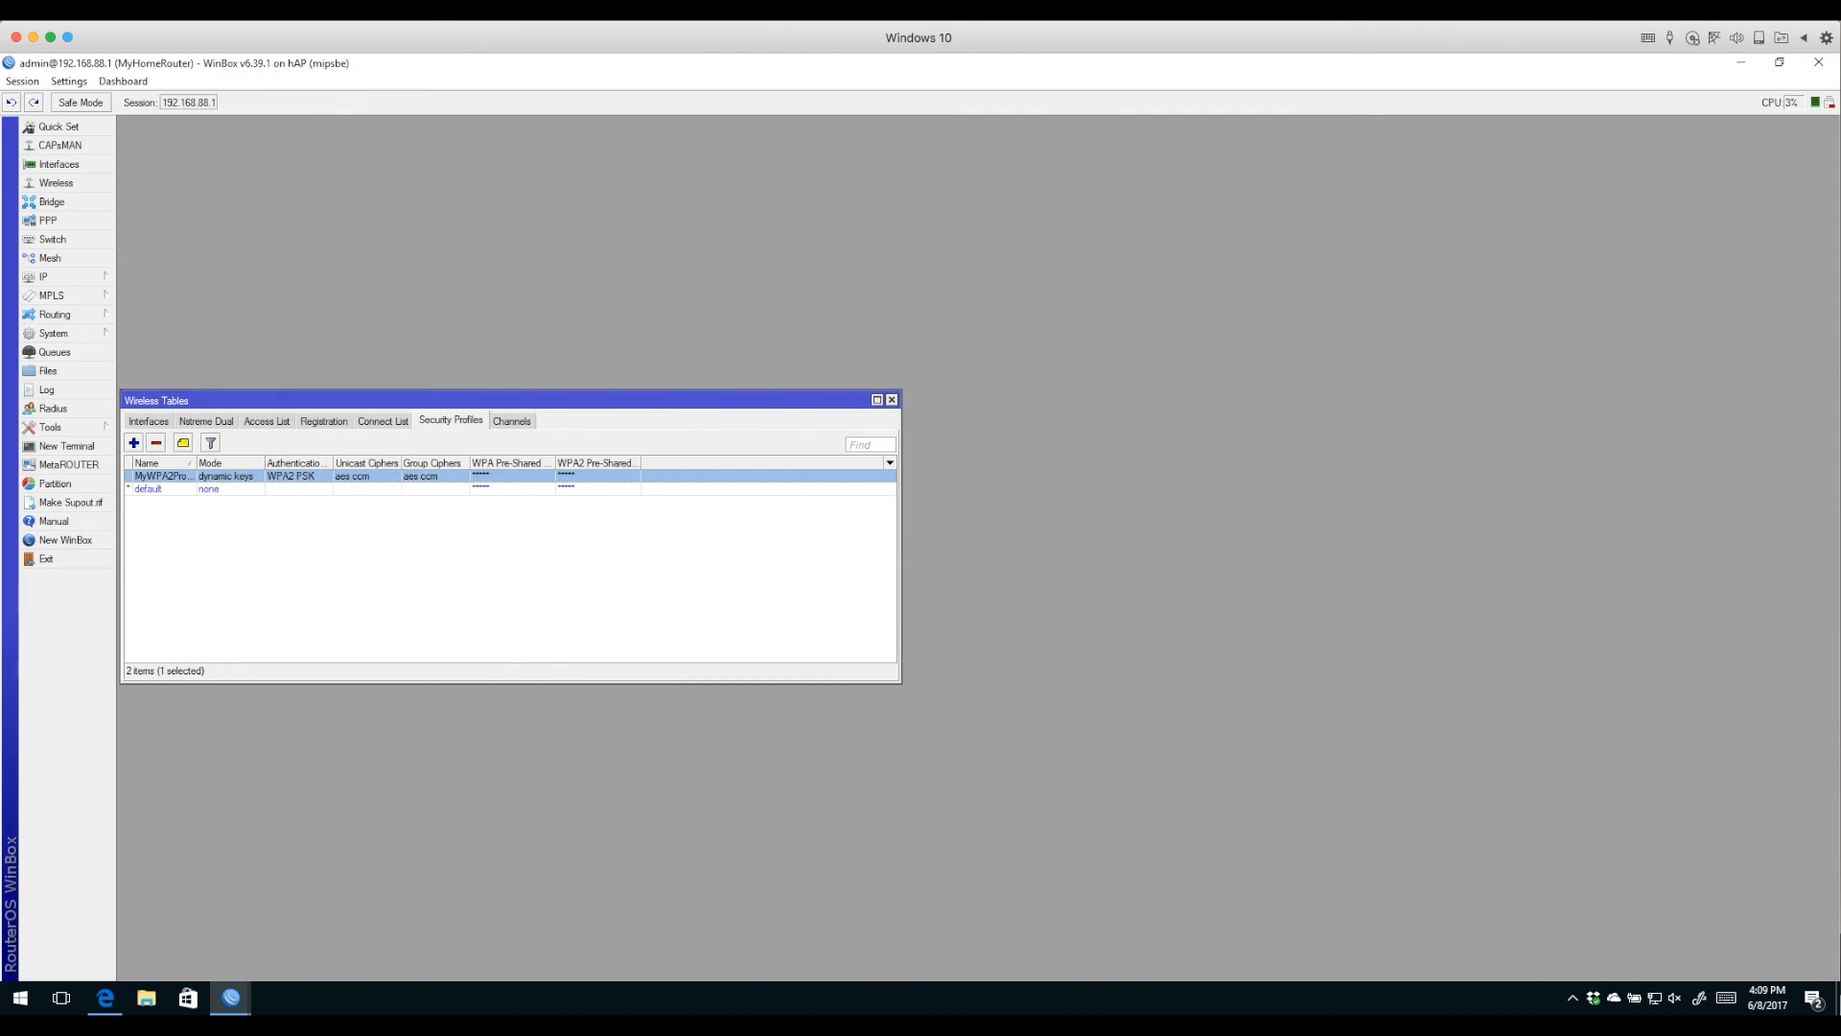
{"action": "left_click", "coordinate": [892, 399]}
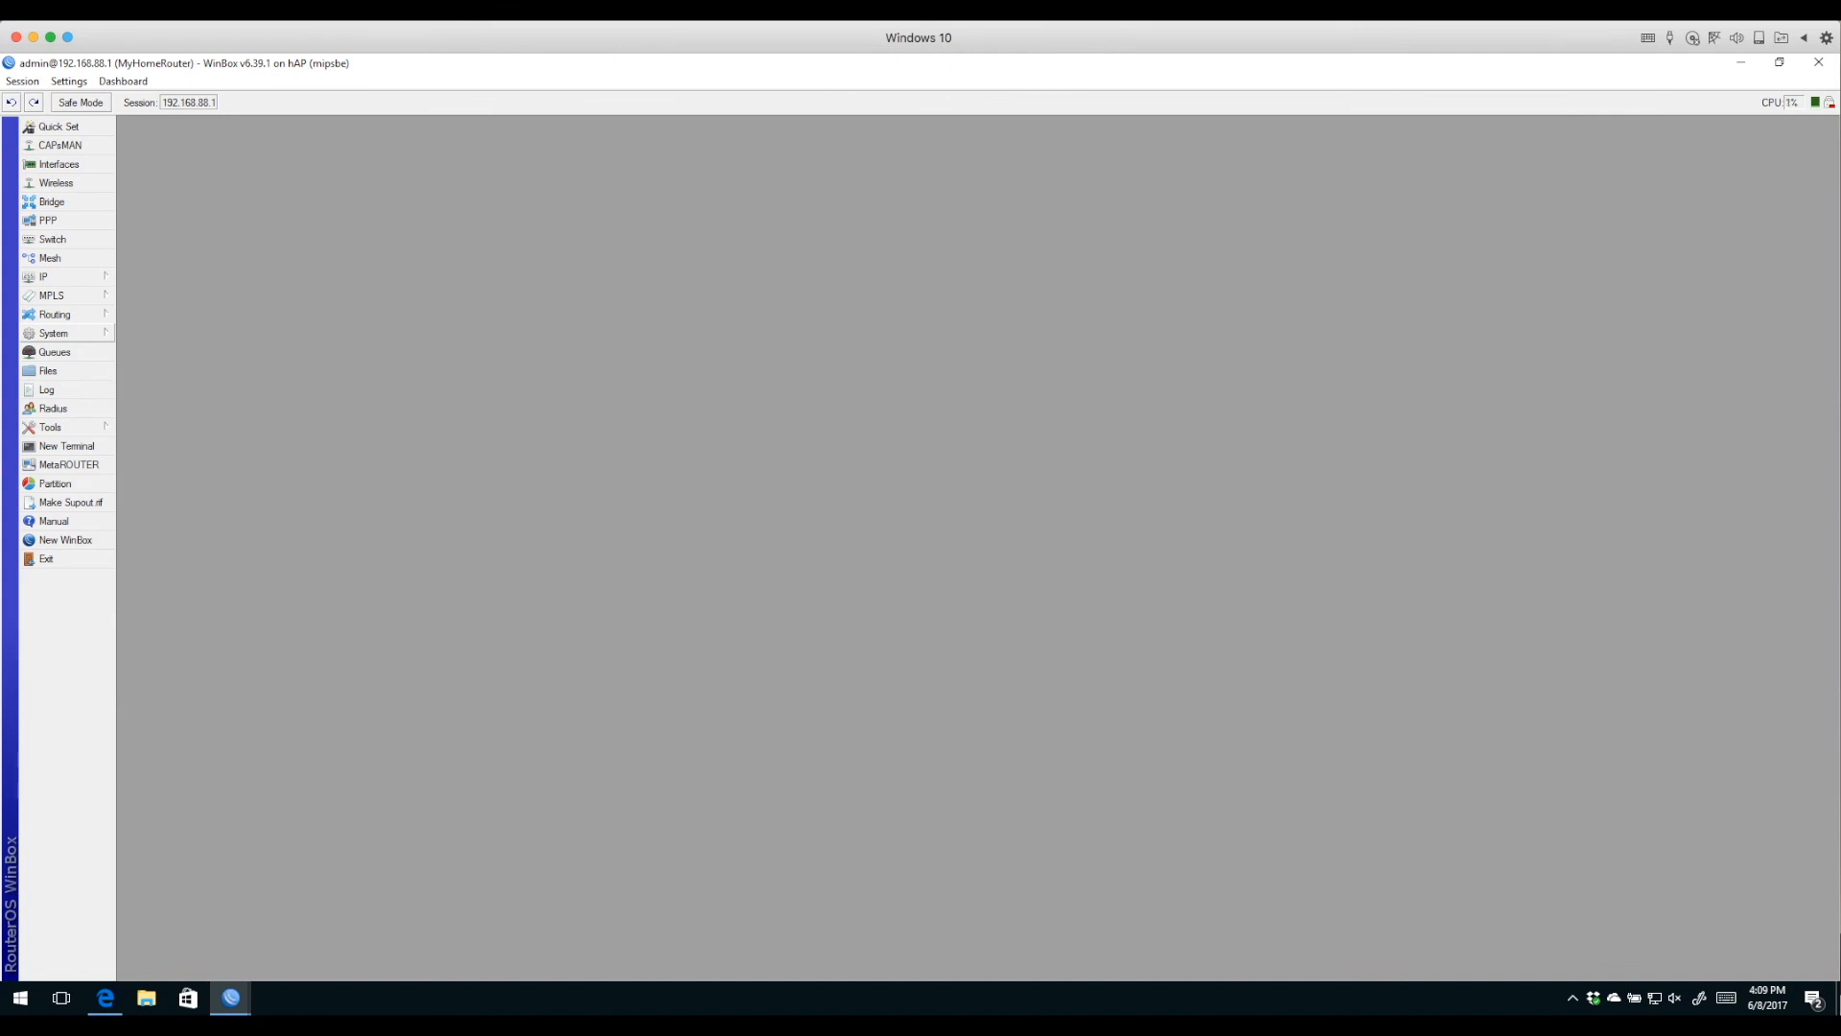
Open the router's admin user from the system user list, set a new account password for it, and save the user.
{"action": "left_click", "coordinate": [54, 332]}
{"action": "left_click", "coordinate": [138, 785]}
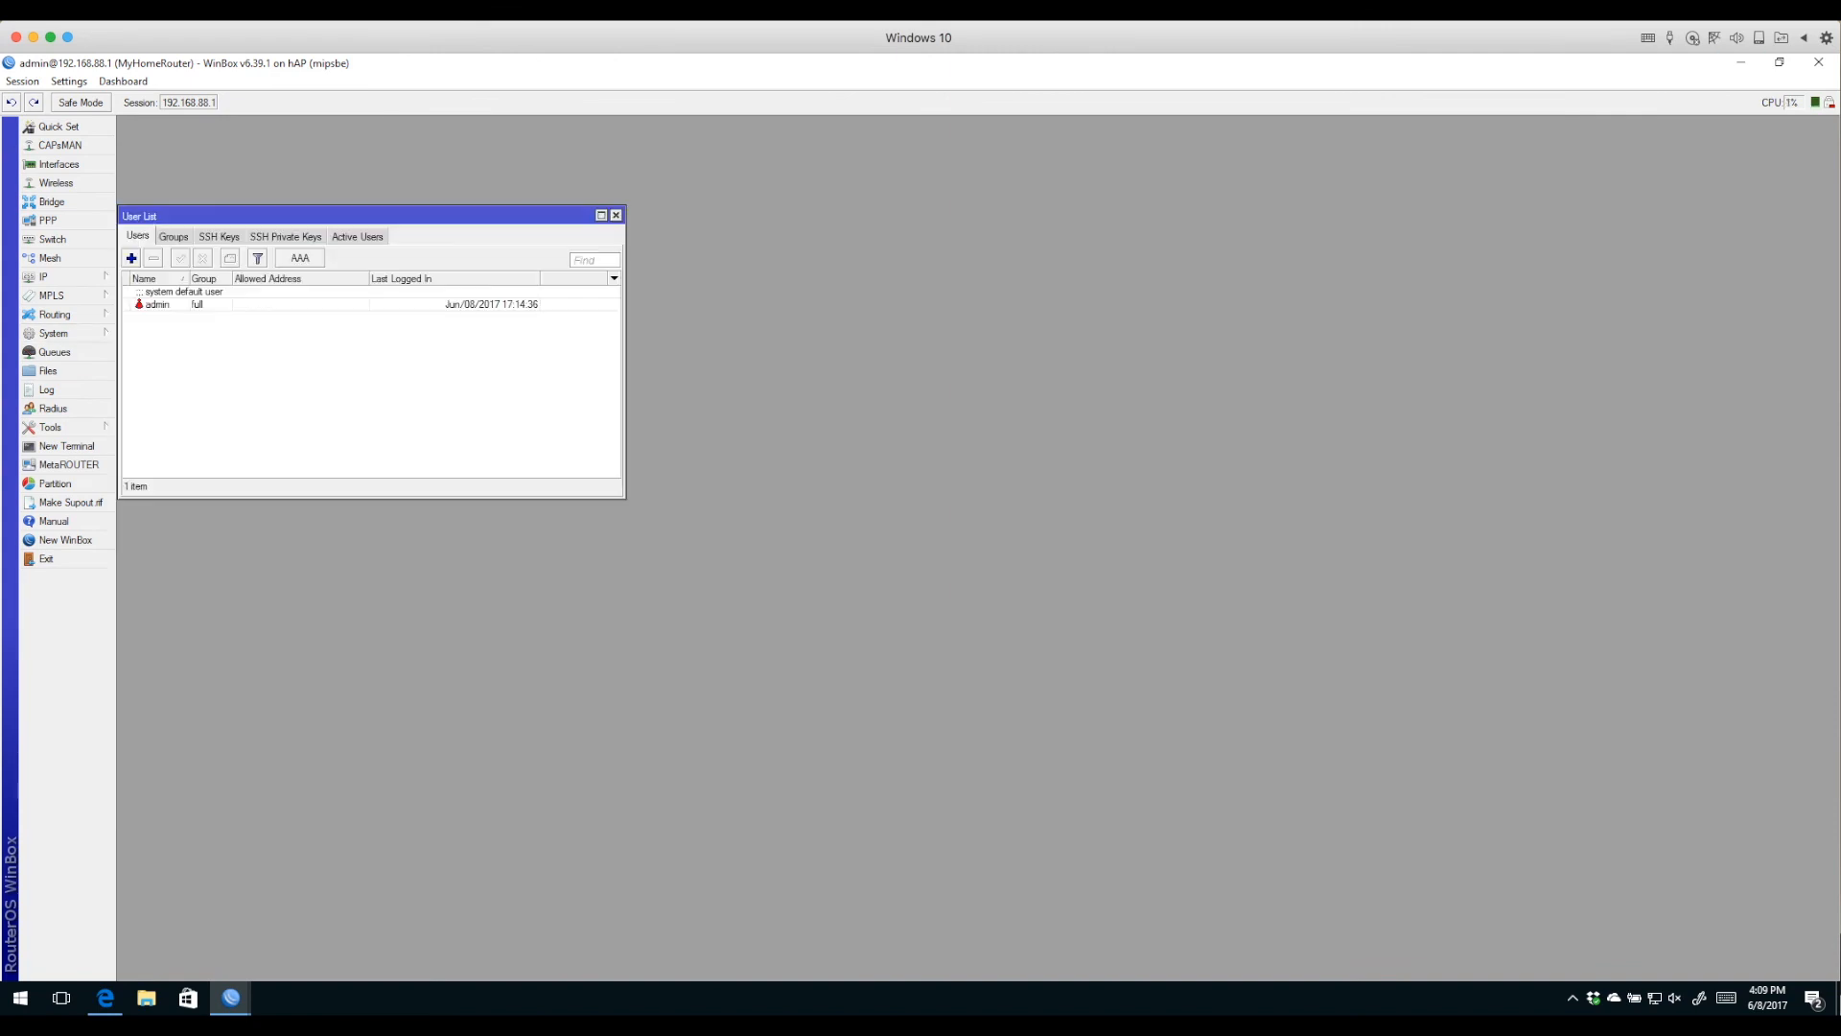
{"action": "left_click", "coordinate": [158, 304]}
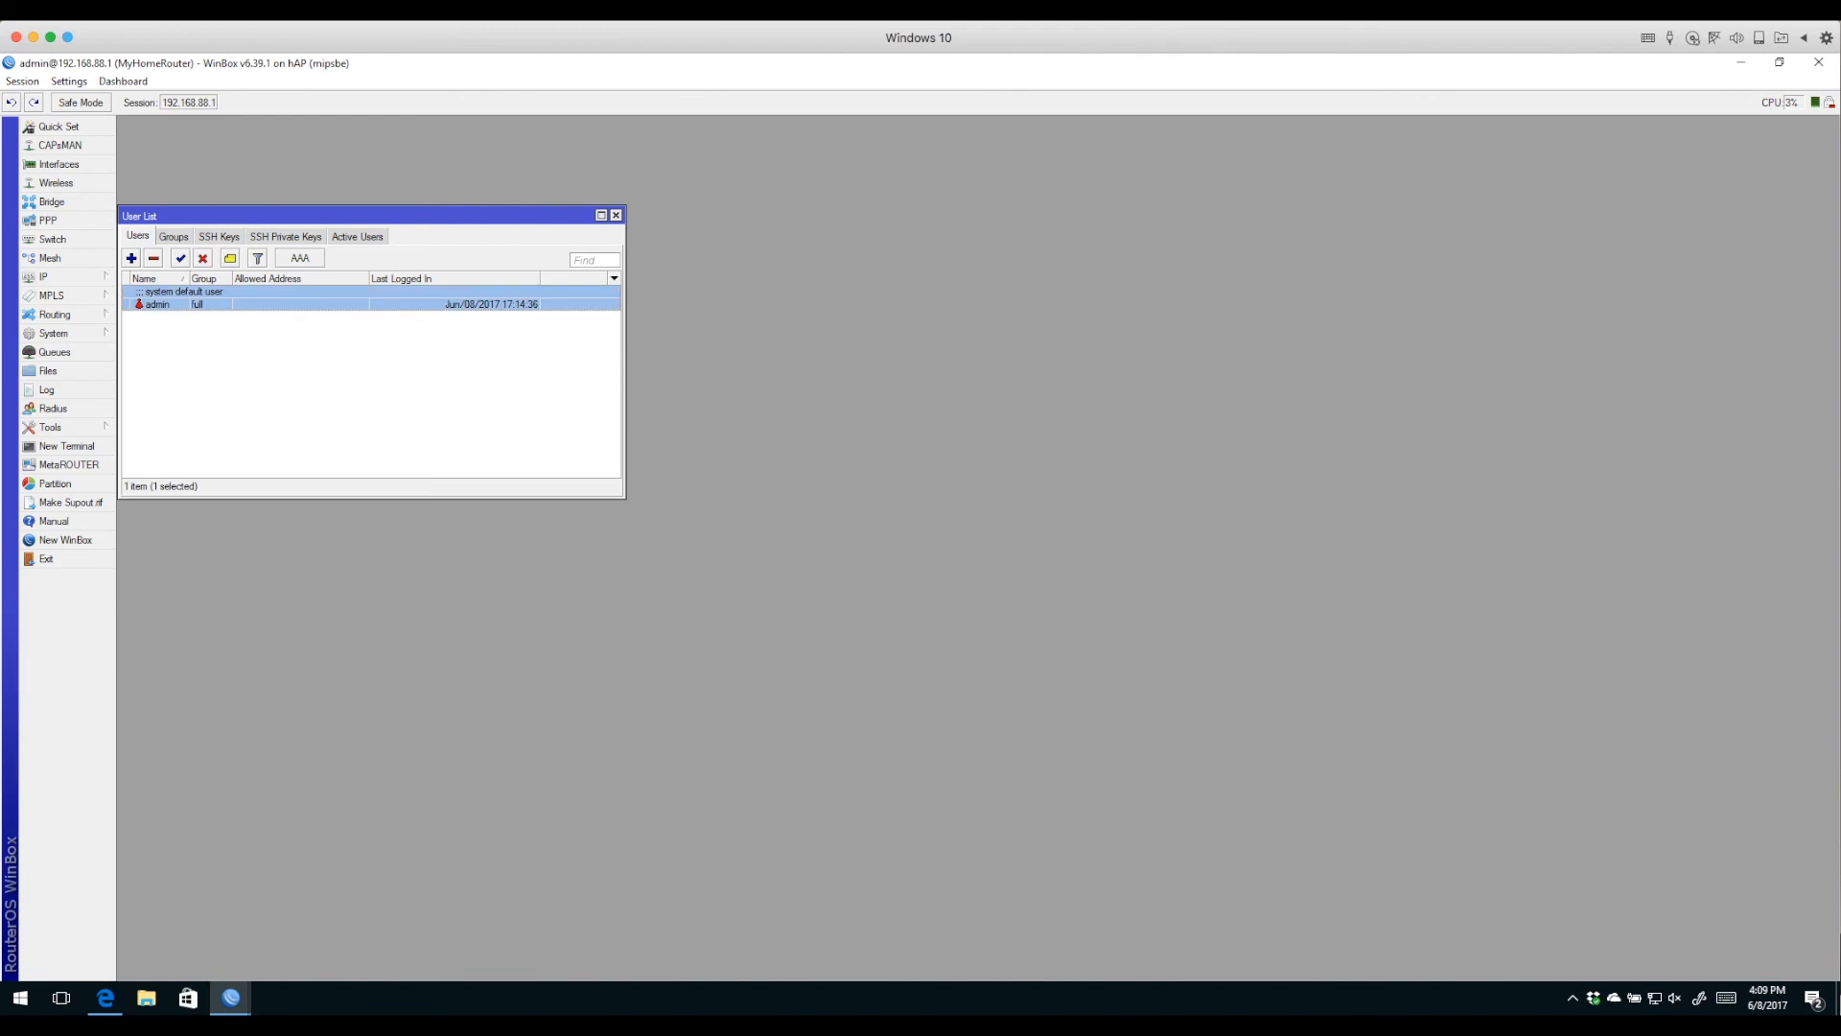
{"action": "double_click", "coordinate": [157, 304]}
{"action": "left_click", "coordinate": [477, 432]}
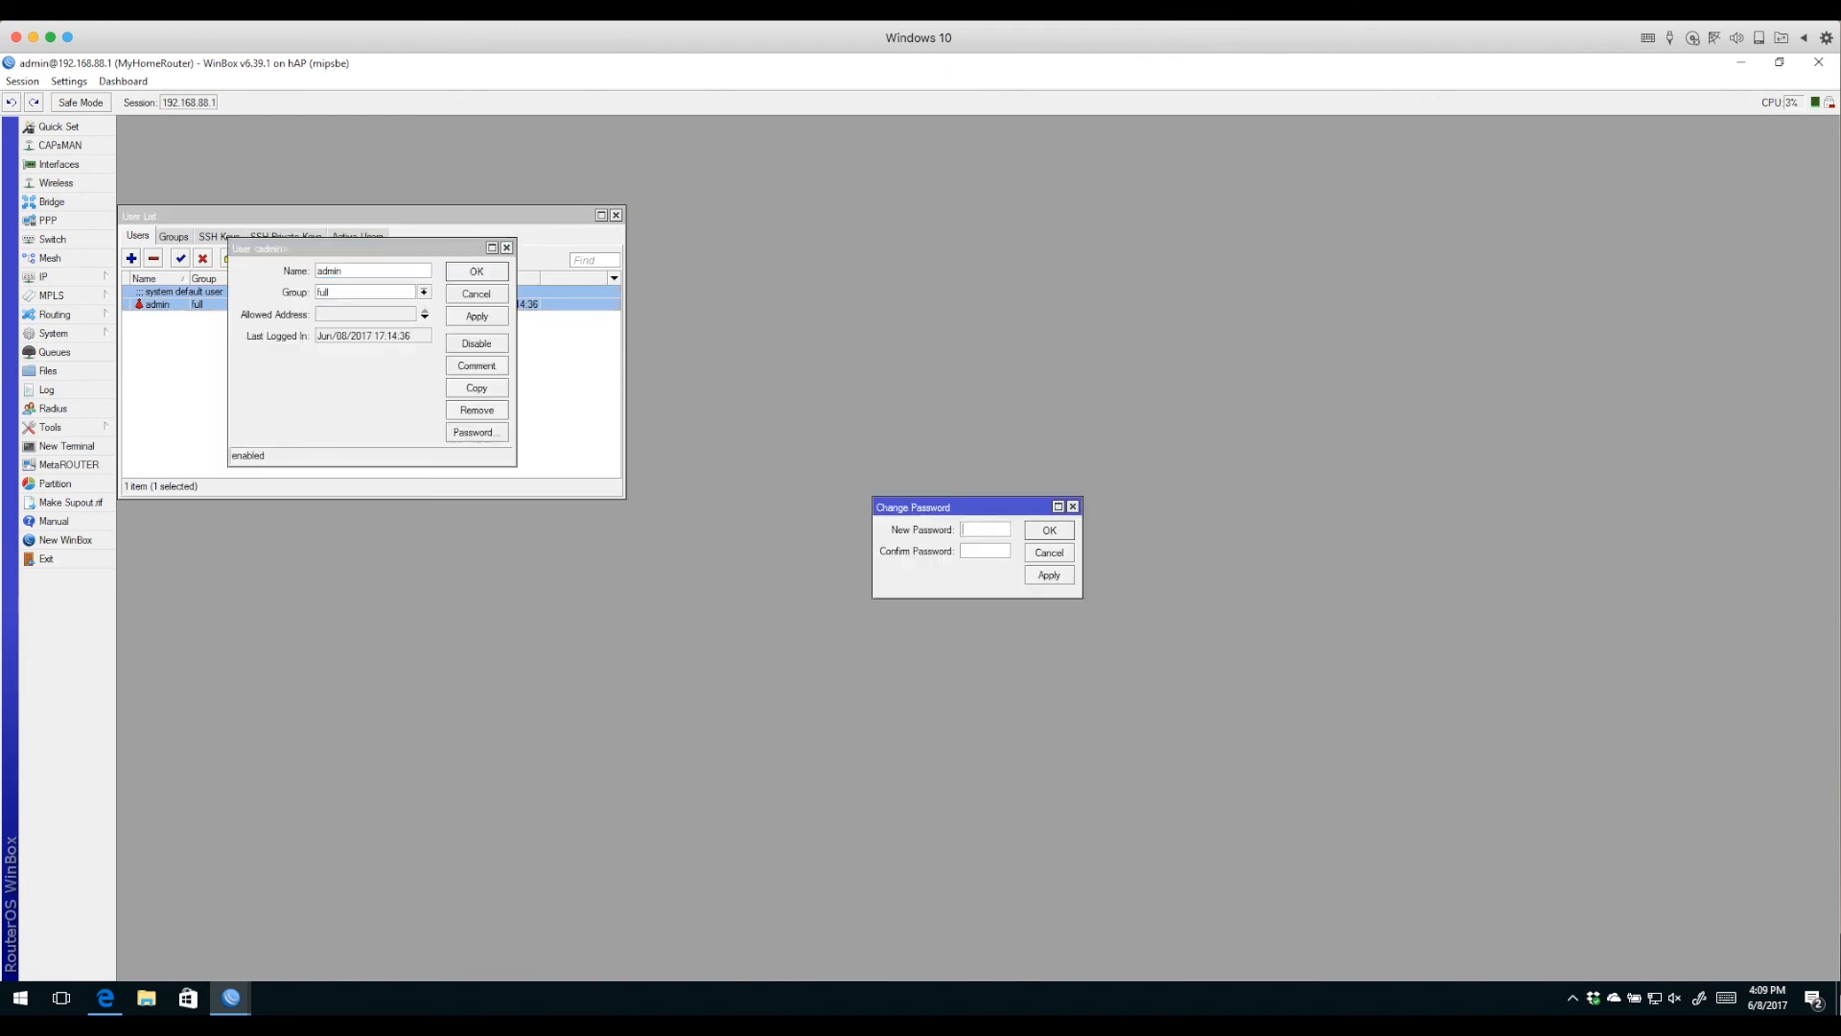
{"action": "type", "text": "****************"}
{"action": "key", "text": "Return"}
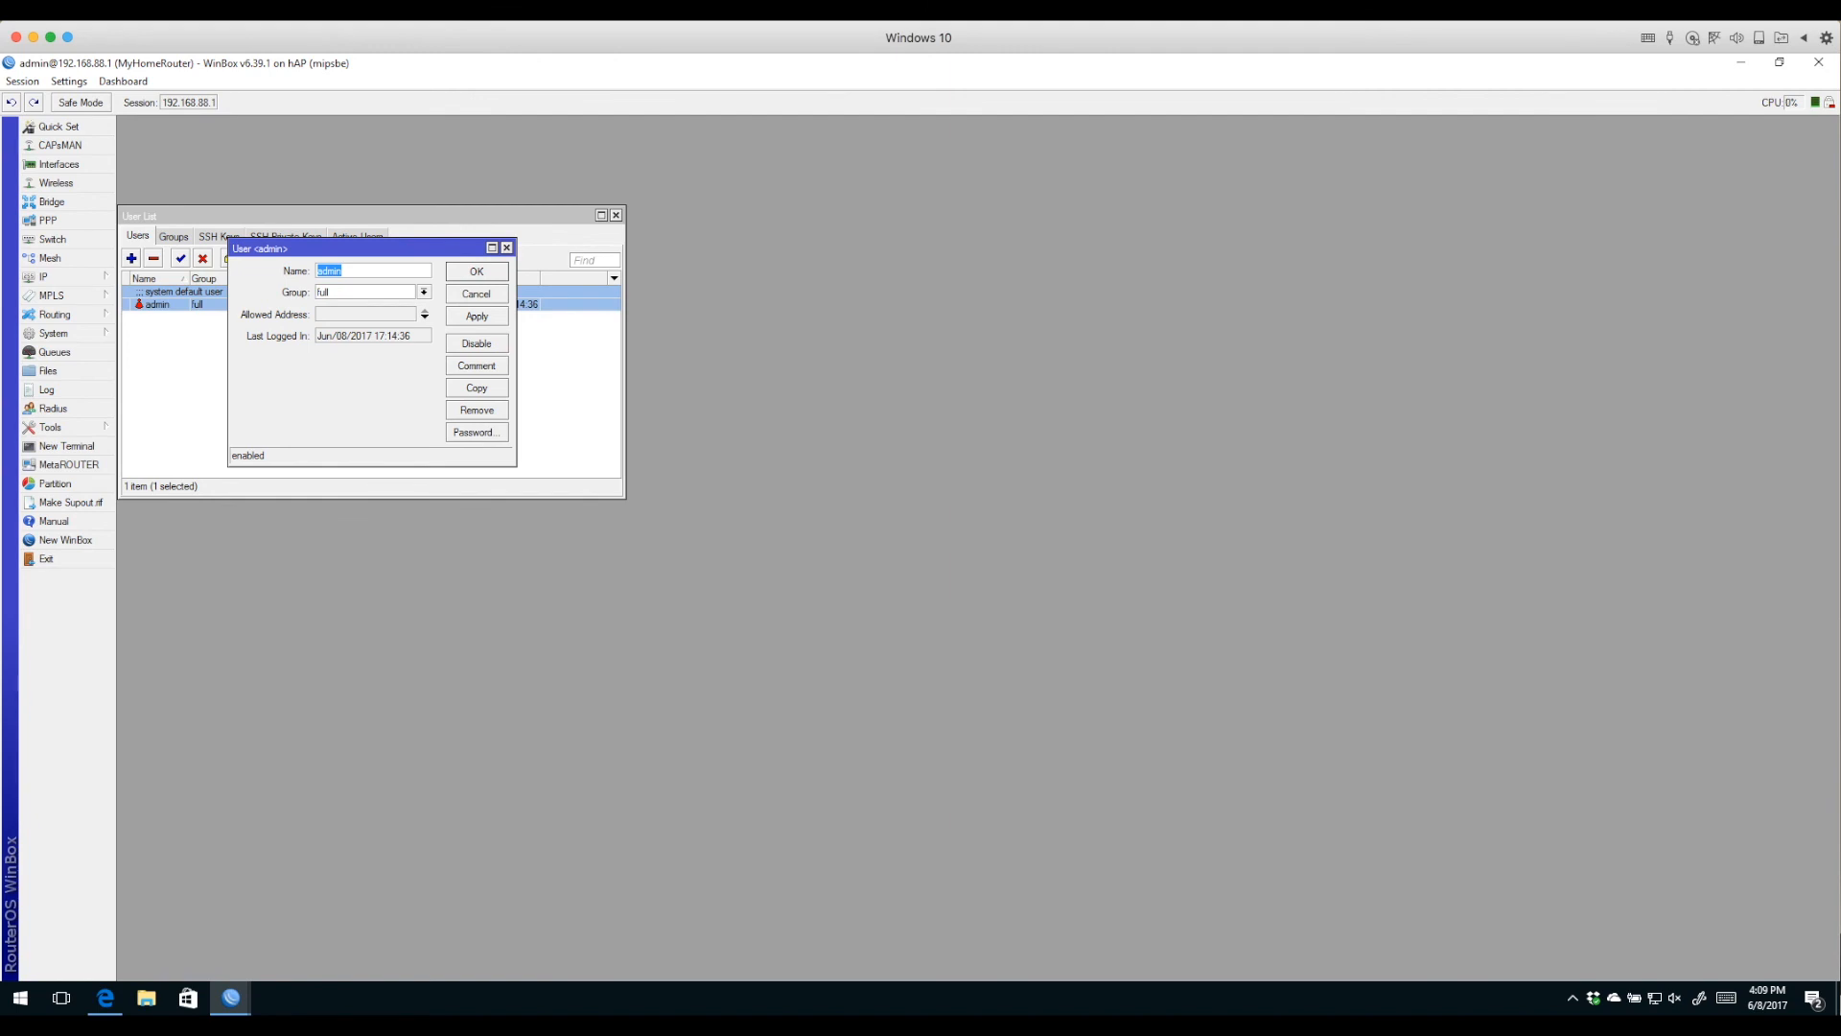
{"action": "key", "text": "Return"}
{"action": "left_click", "coordinate": [372, 393]}
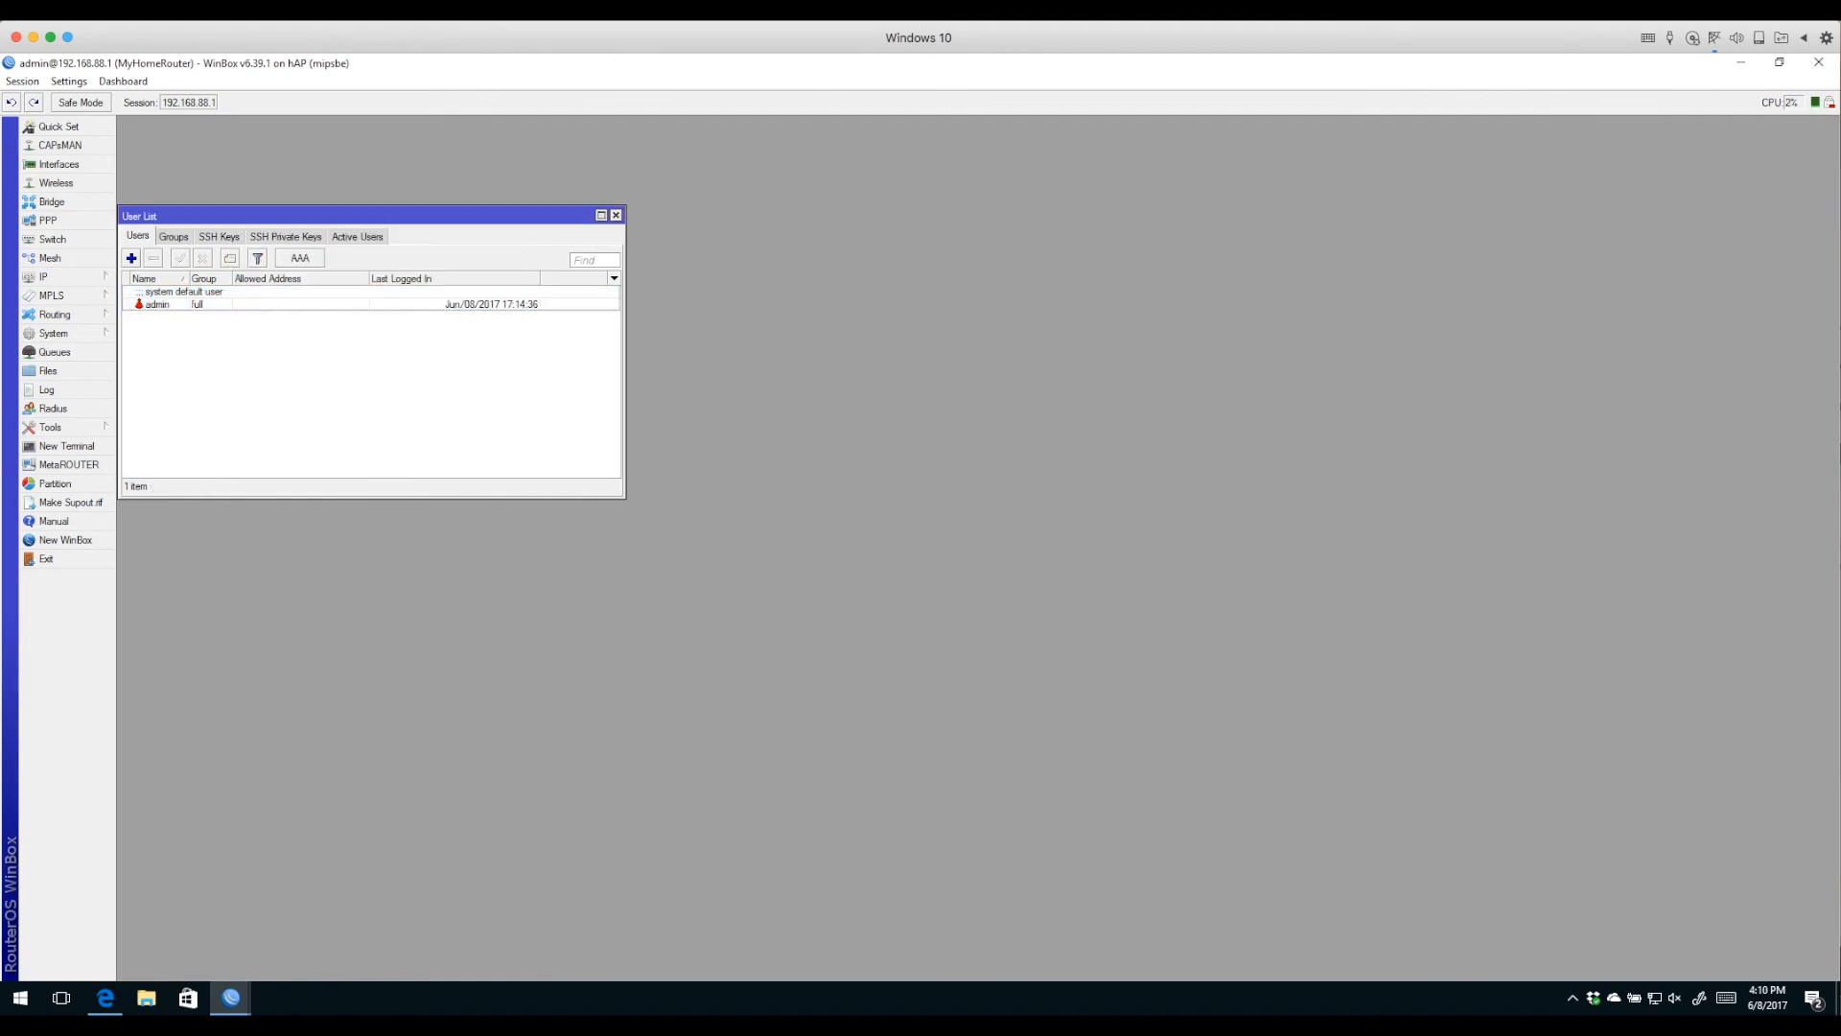